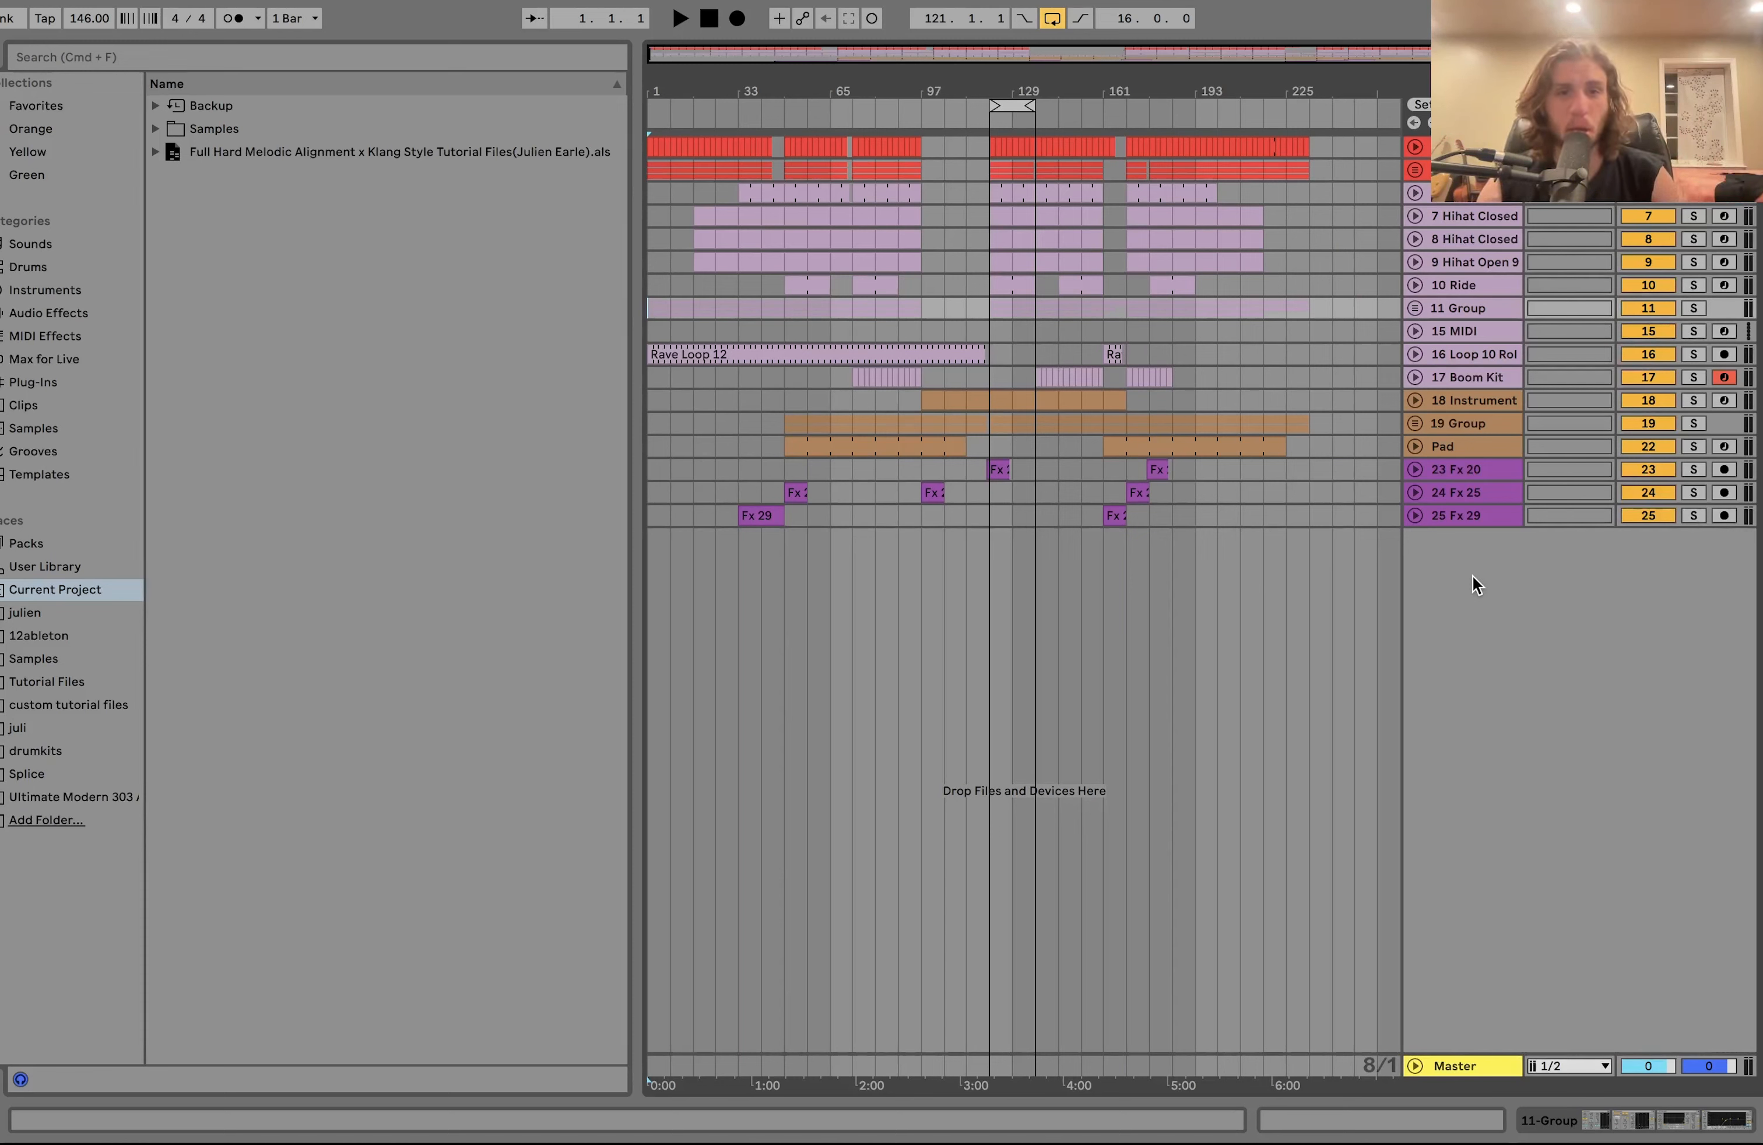
Play the arrangement briefly from bar 121 and stop playback
{"action": "left_click", "coordinate": [944, 330]}
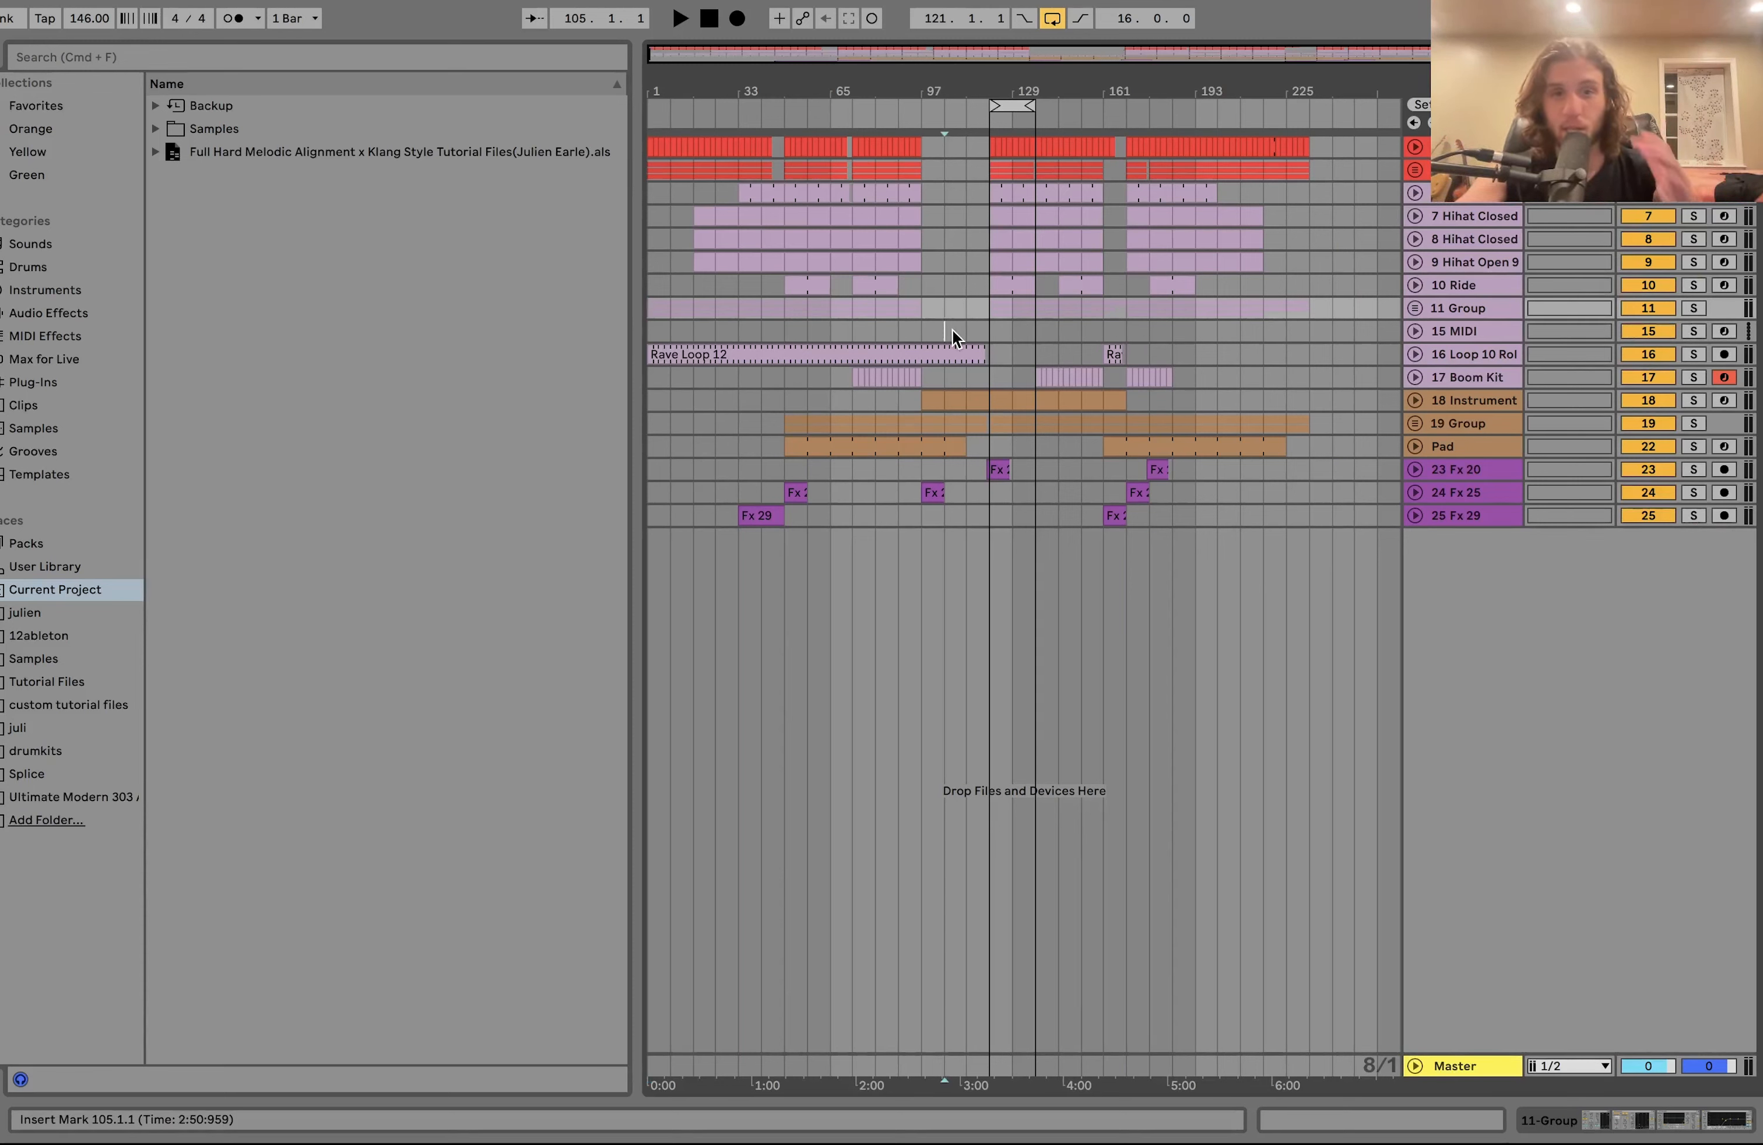
{"action": "key", "text": "space"}
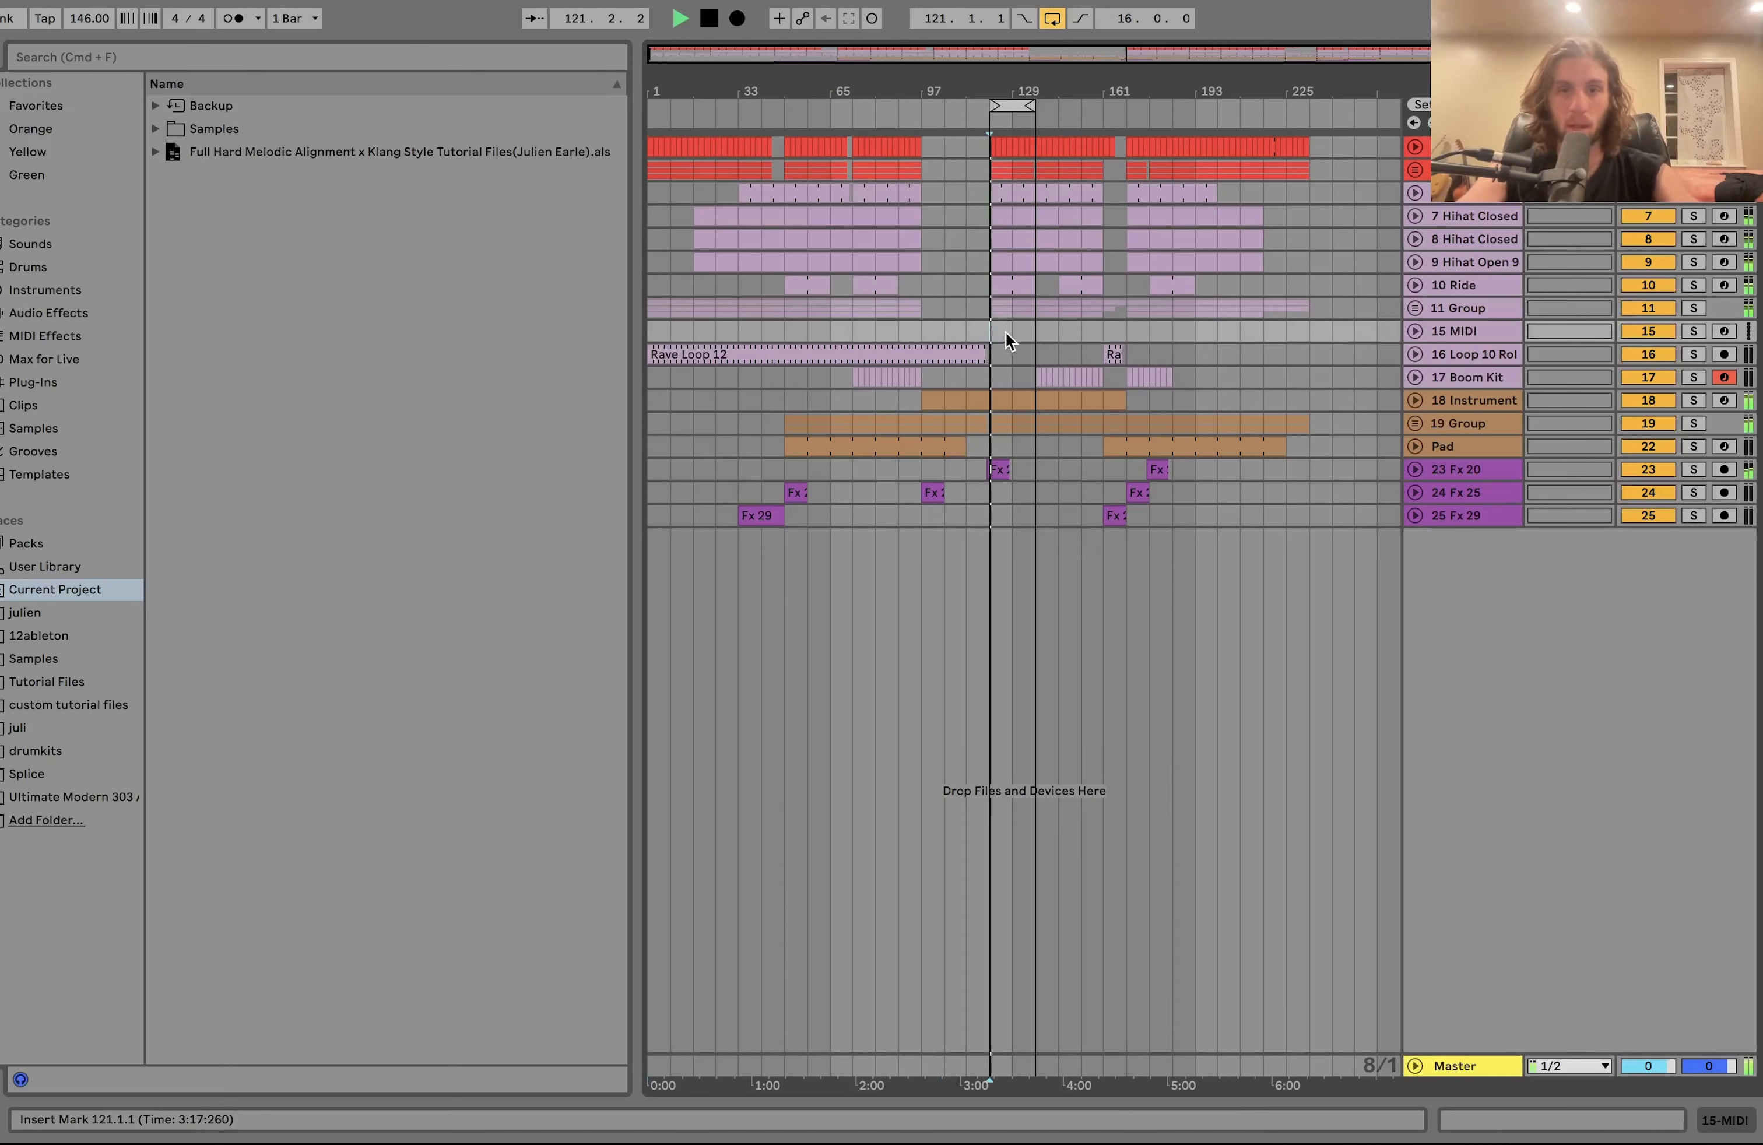
{"action": "key", "text": "plus"}
{"action": "key", "text": "plus"}
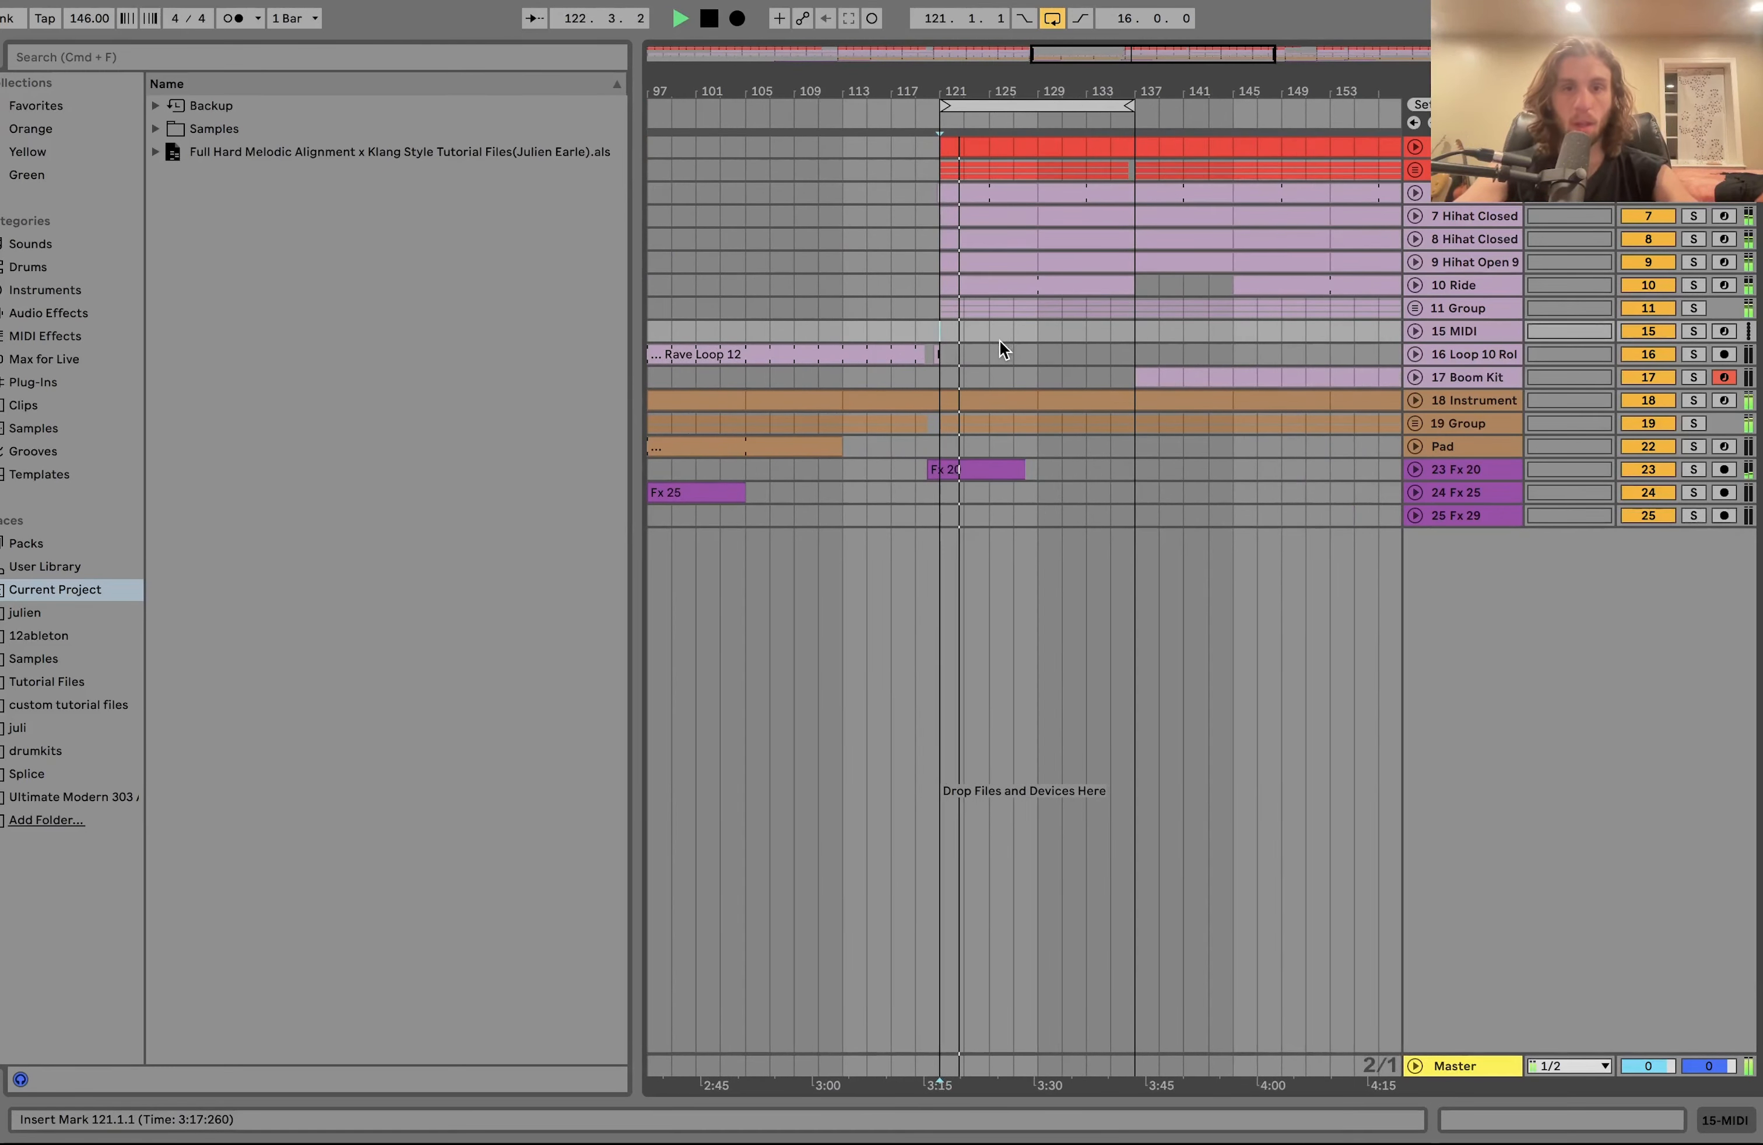
{"action": "key", "text": "space"}
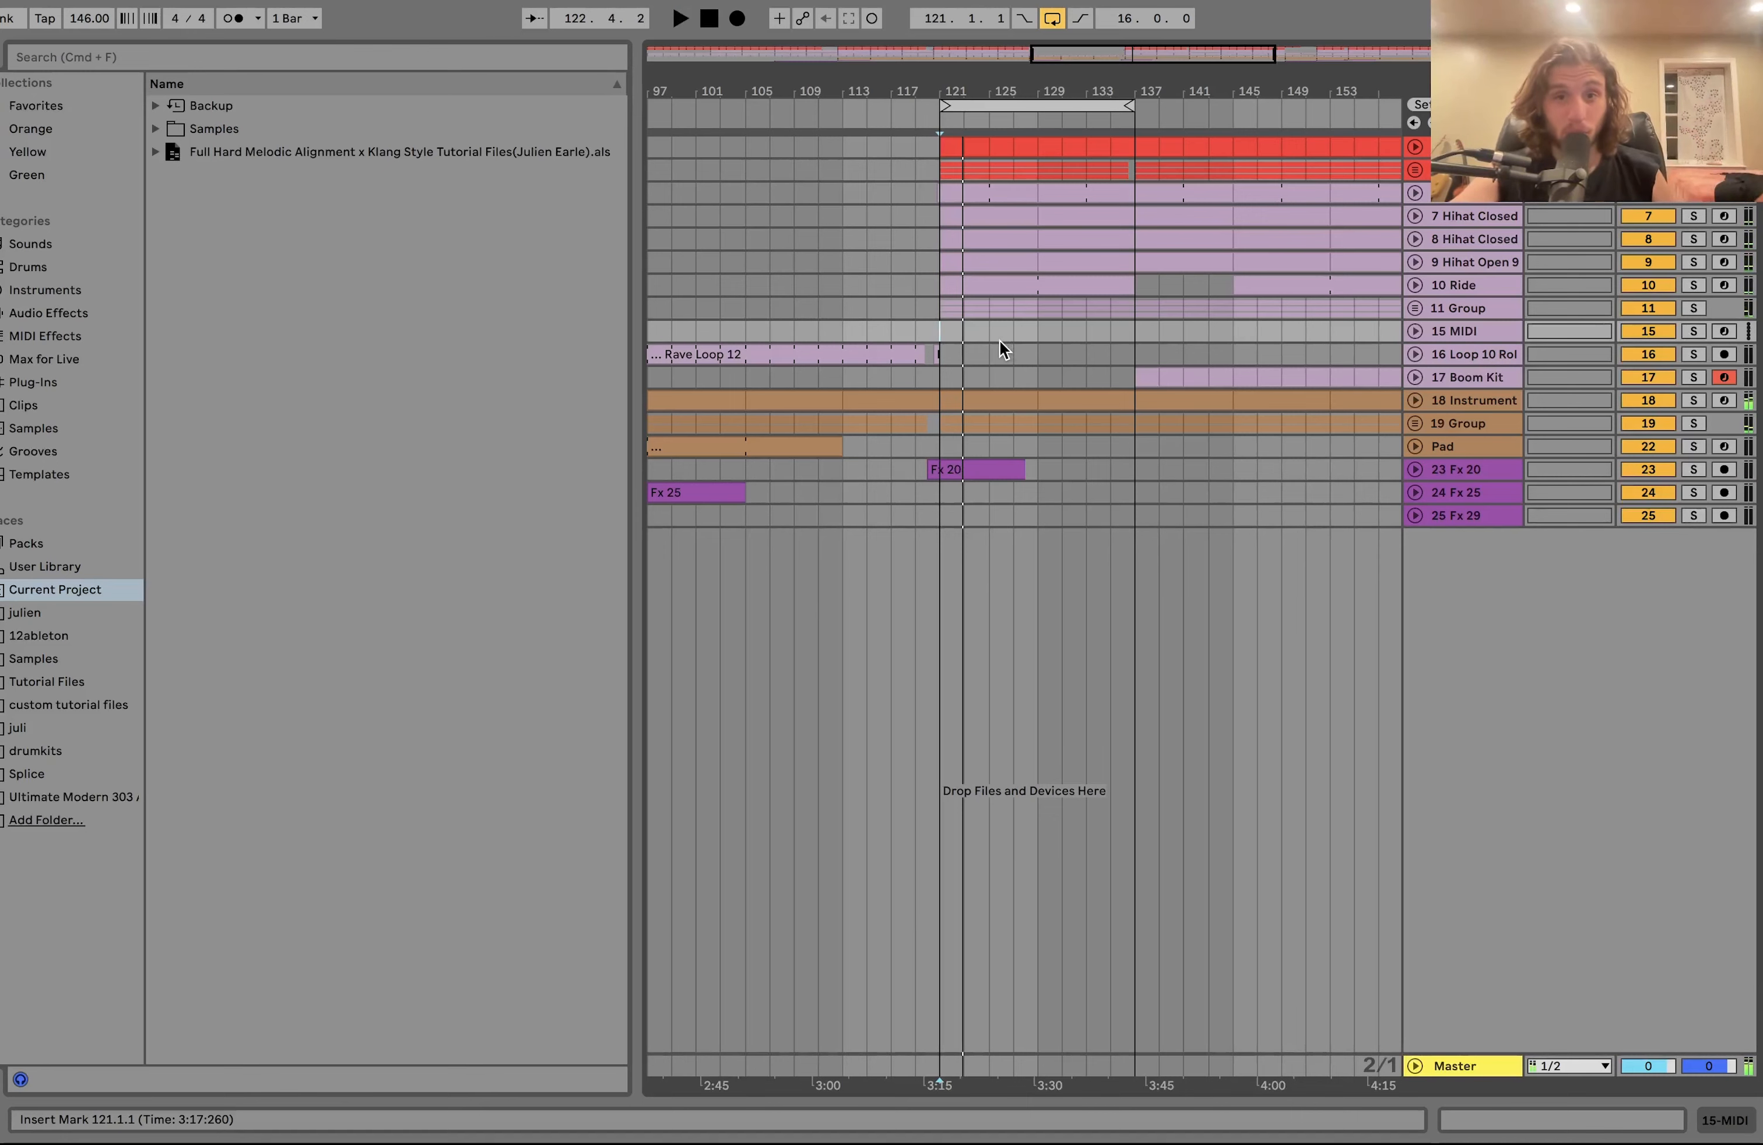
{"action": "key", "text": "minus"}
{"action": "key", "text": "minus"}
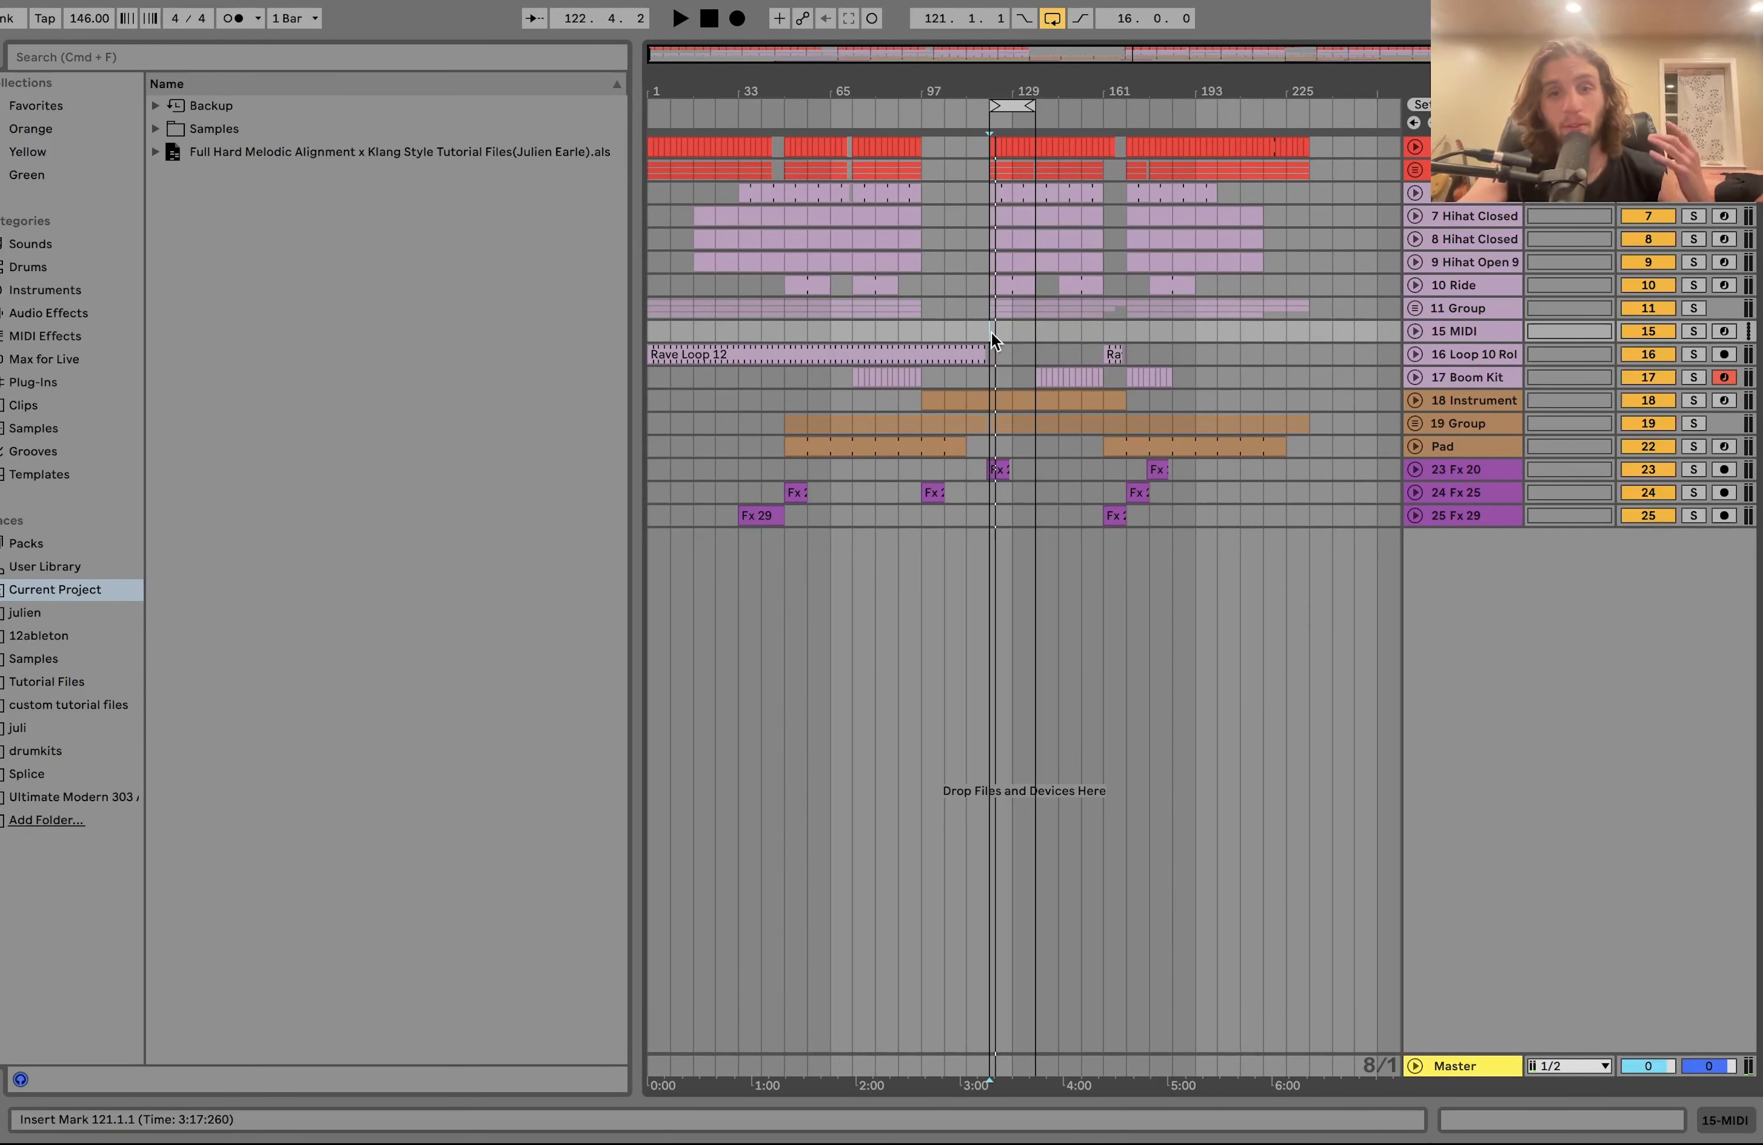
{"action": "left_click_drag", "start_coordinate": [992, 332], "coordinate": [1030, 335]}
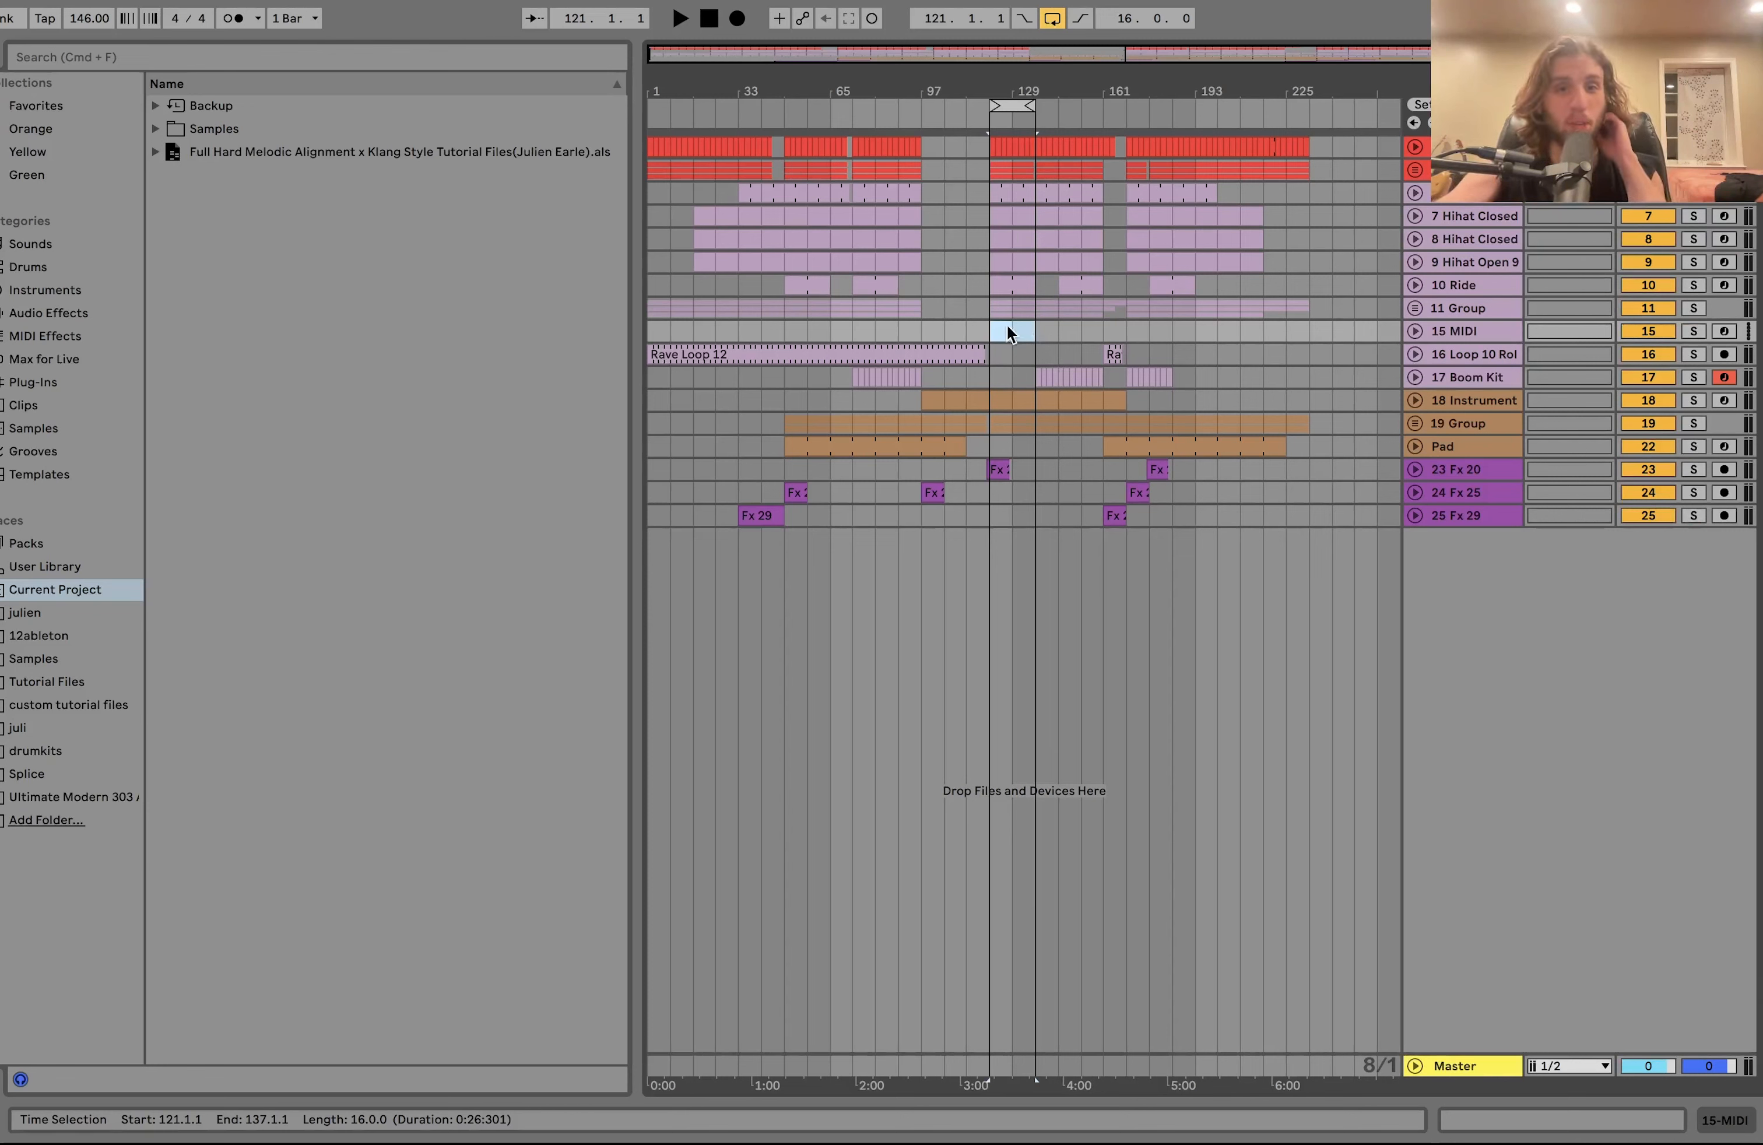
{"action": "left_click", "coordinate": [945, 327]}
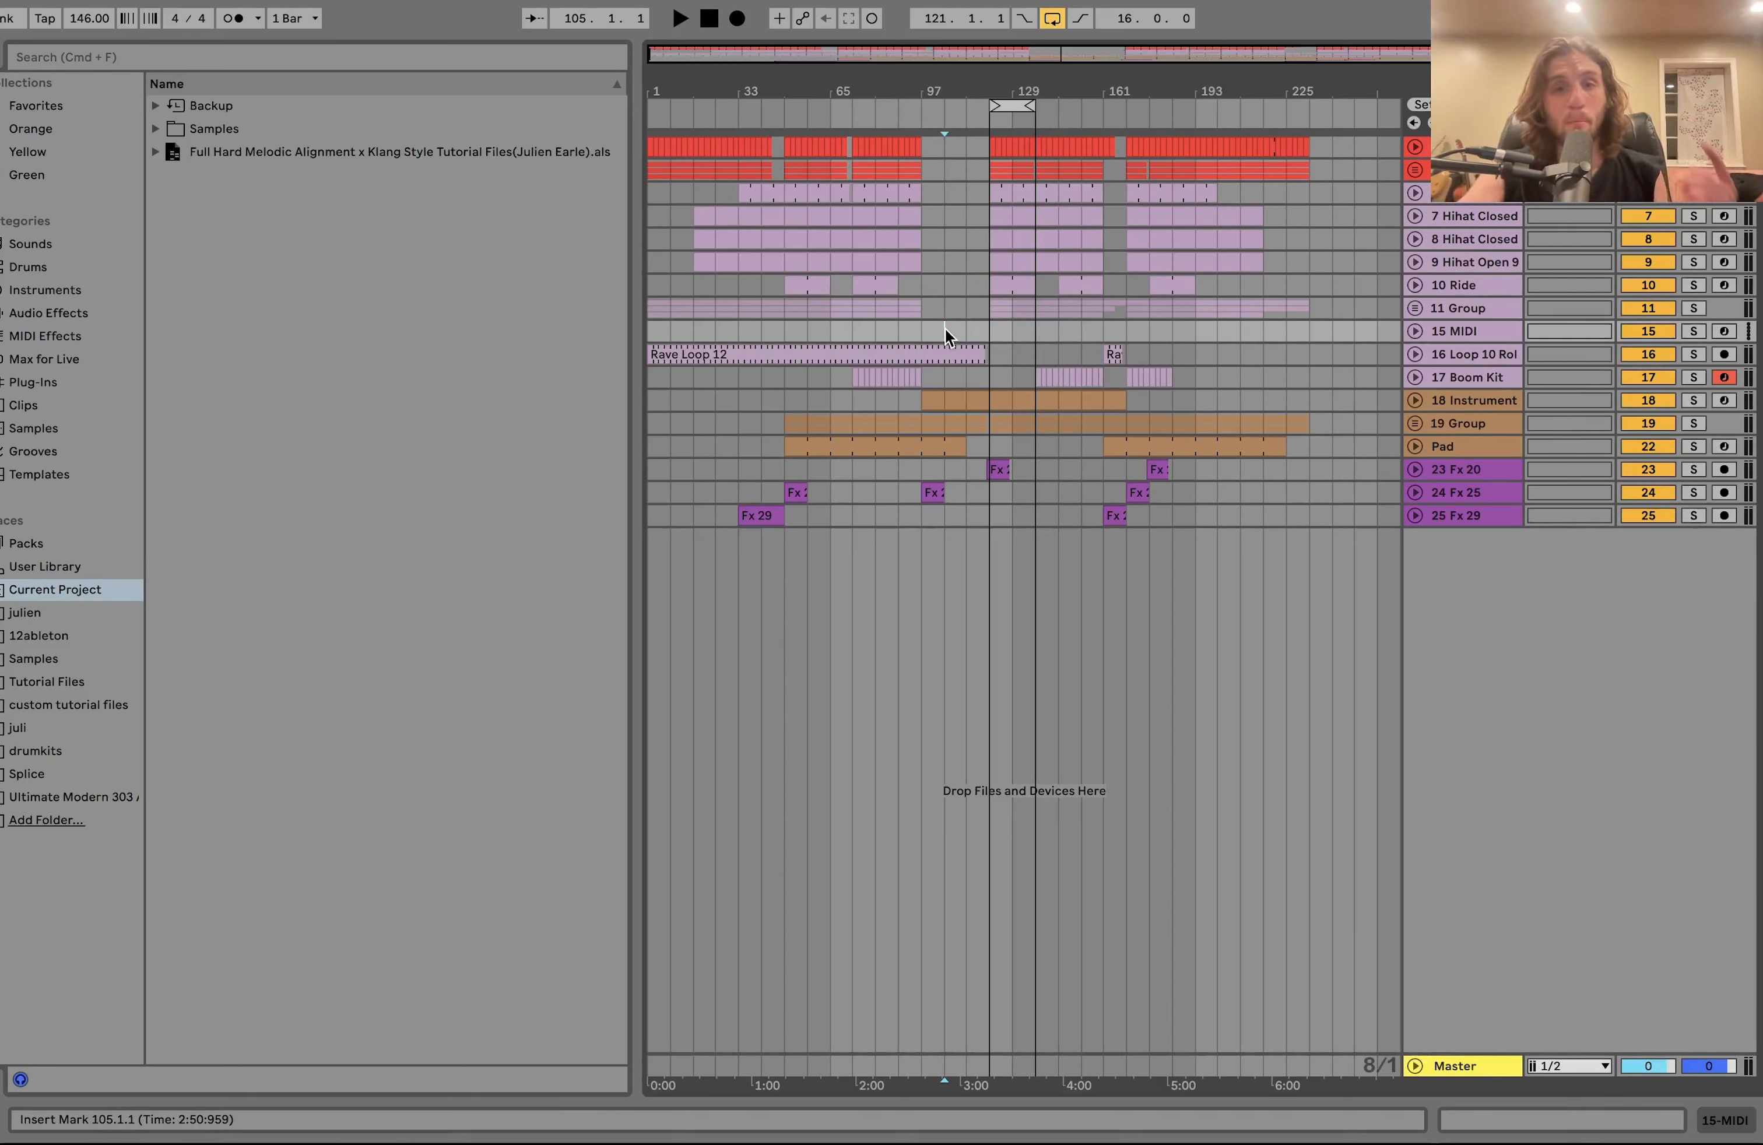
{"action": "left_click_drag", "start_coordinate": [944, 328], "coordinate": [993, 367]}
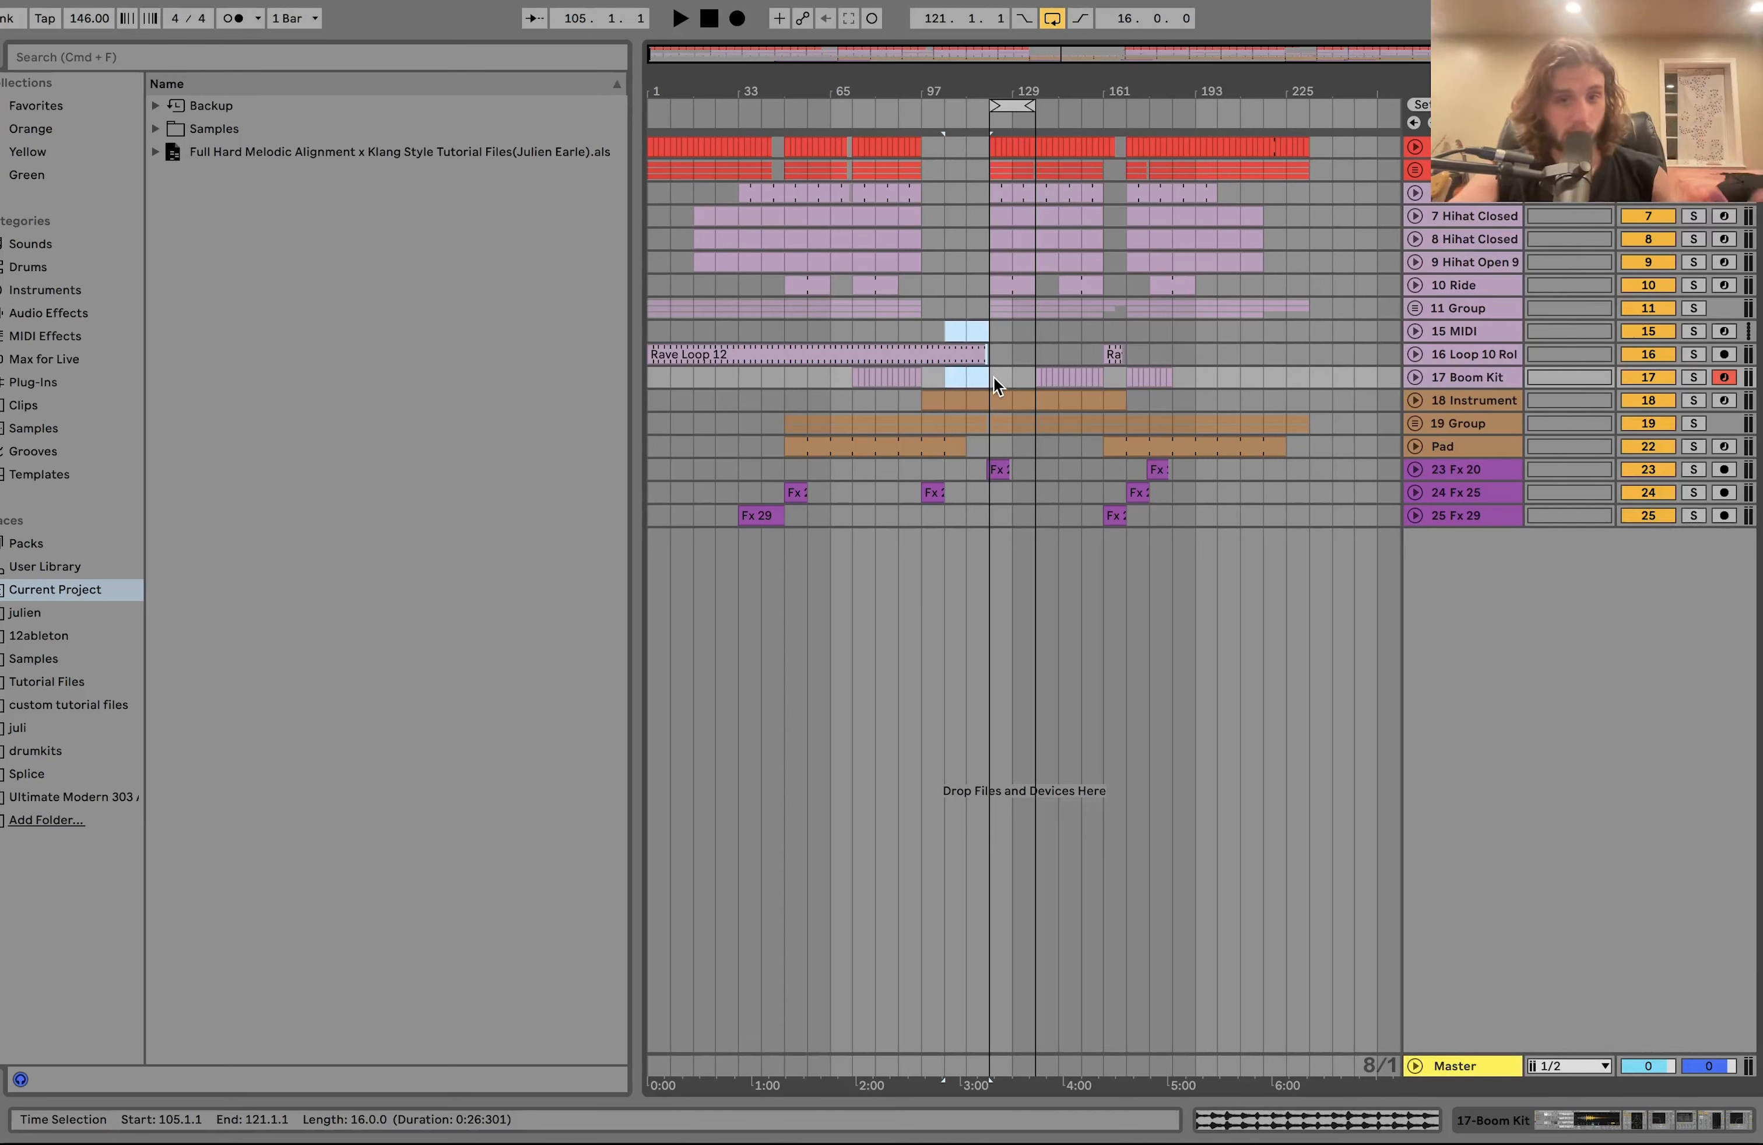
Play from bar 121 with the hi-hat, ride, instrument, pad and Fx tracks deactivated, and unfold the red kick group
{"action": "left_click", "coordinate": [993, 376]}
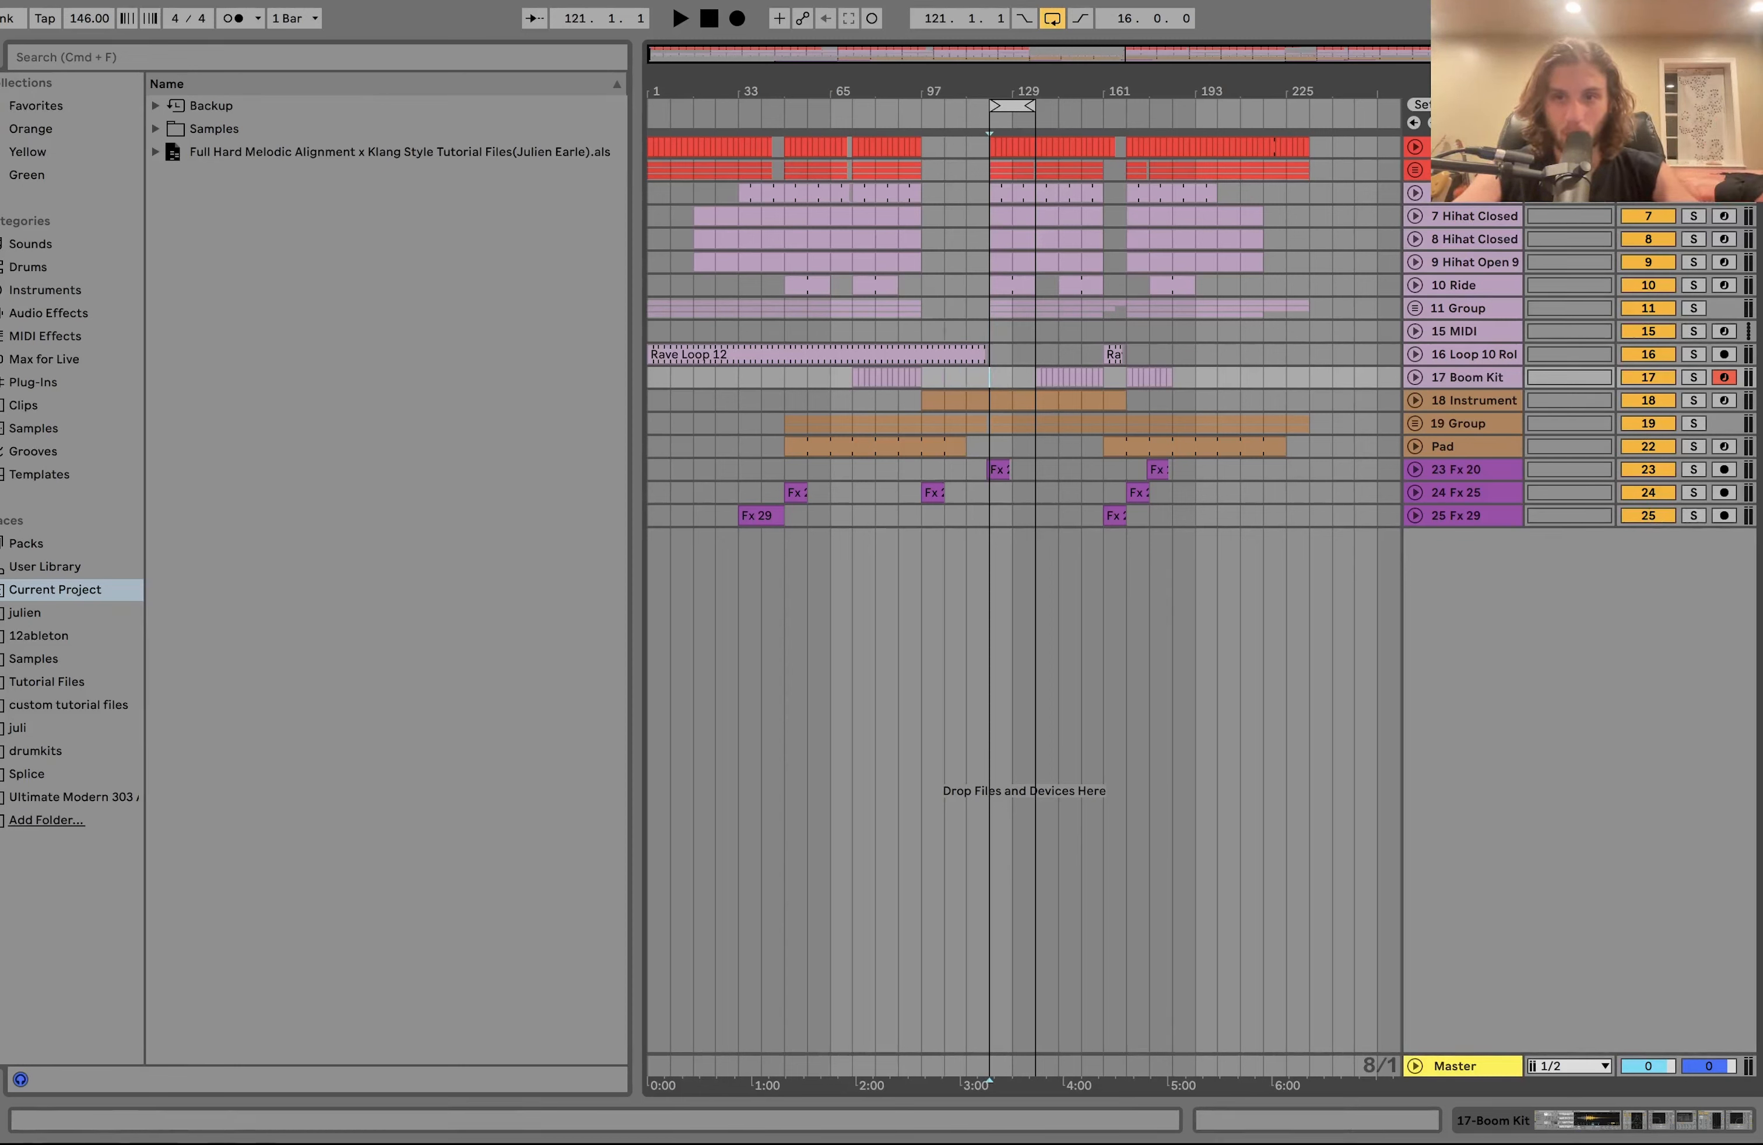
{"action": "key", "text": "space"}
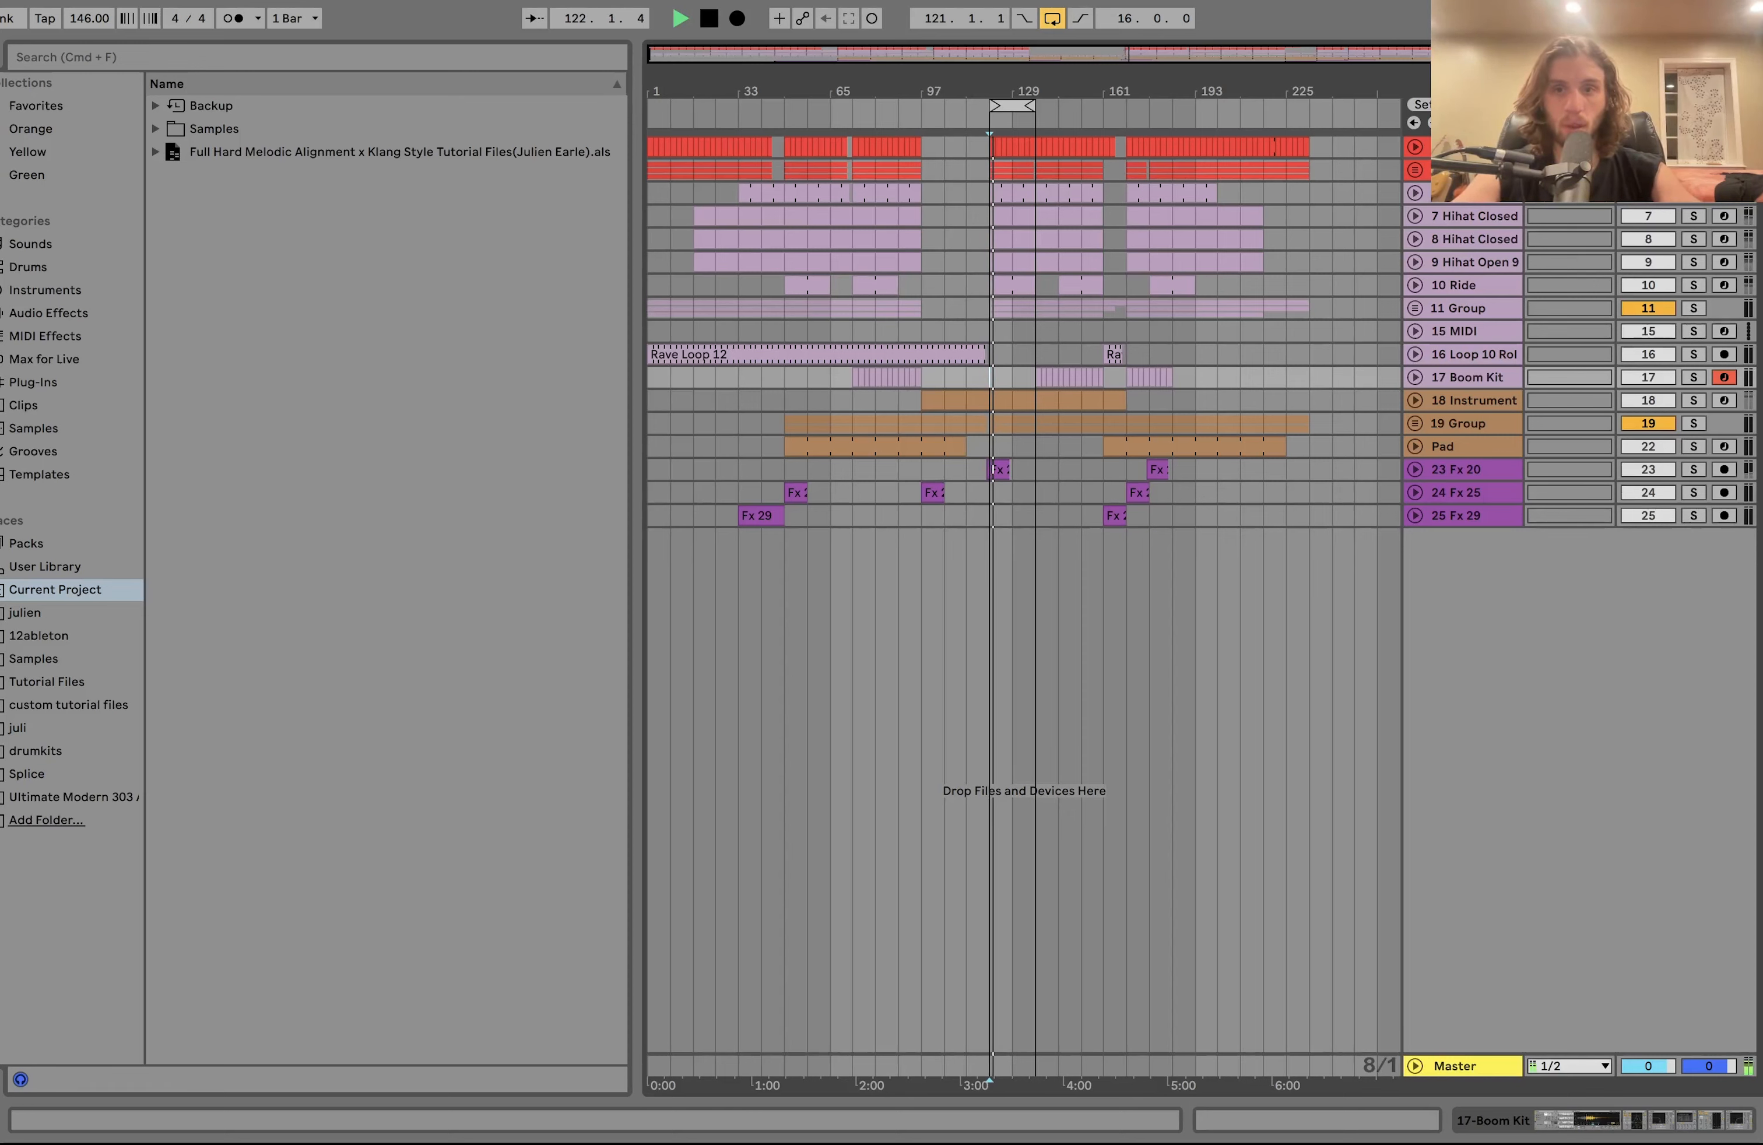
{"action": "left_click", "coordinate": [1414, 170]}
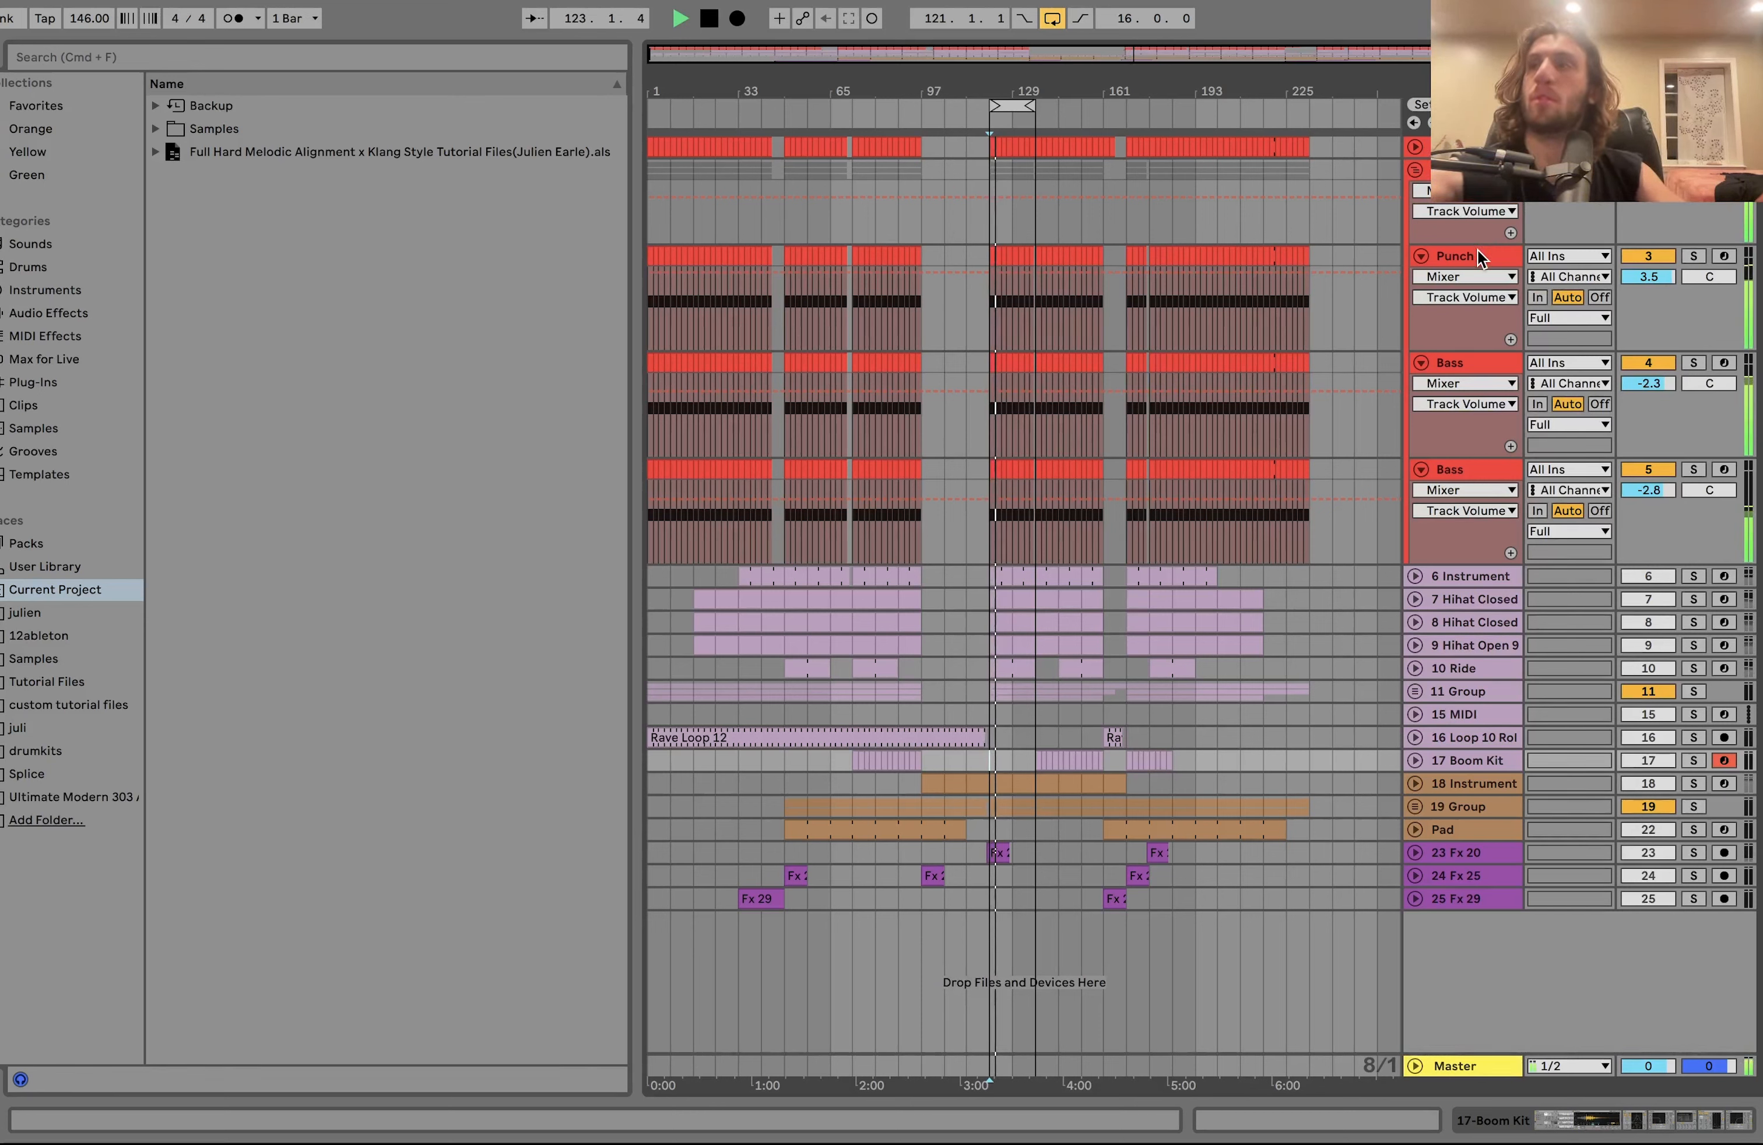
{"action": "key", "text": "space"}
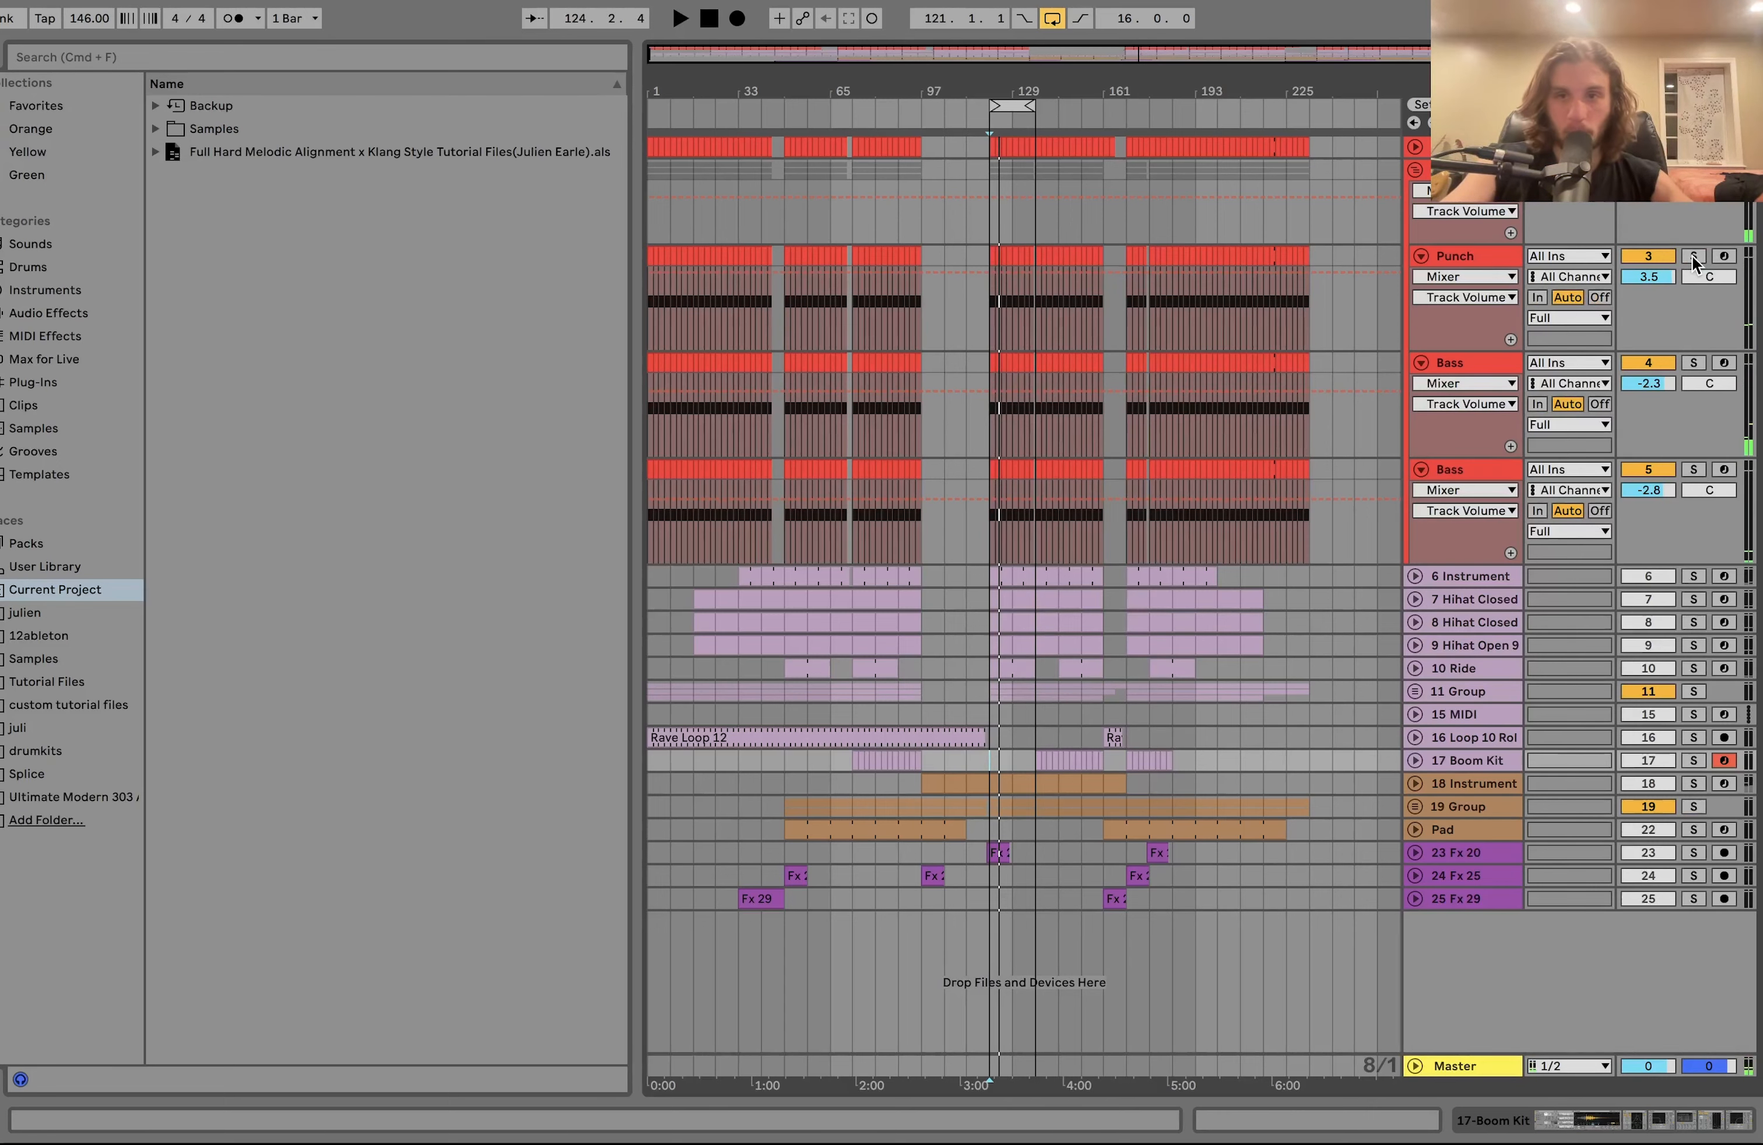
Solo the Punch track, audition it and show its hard techno kick 29 sampler
{"action": "left_click", "coordinate": [1694, 257]}
{"action": "key", "text": "space"}
{"action": "double_click", "coordinate": [1454, 255]}
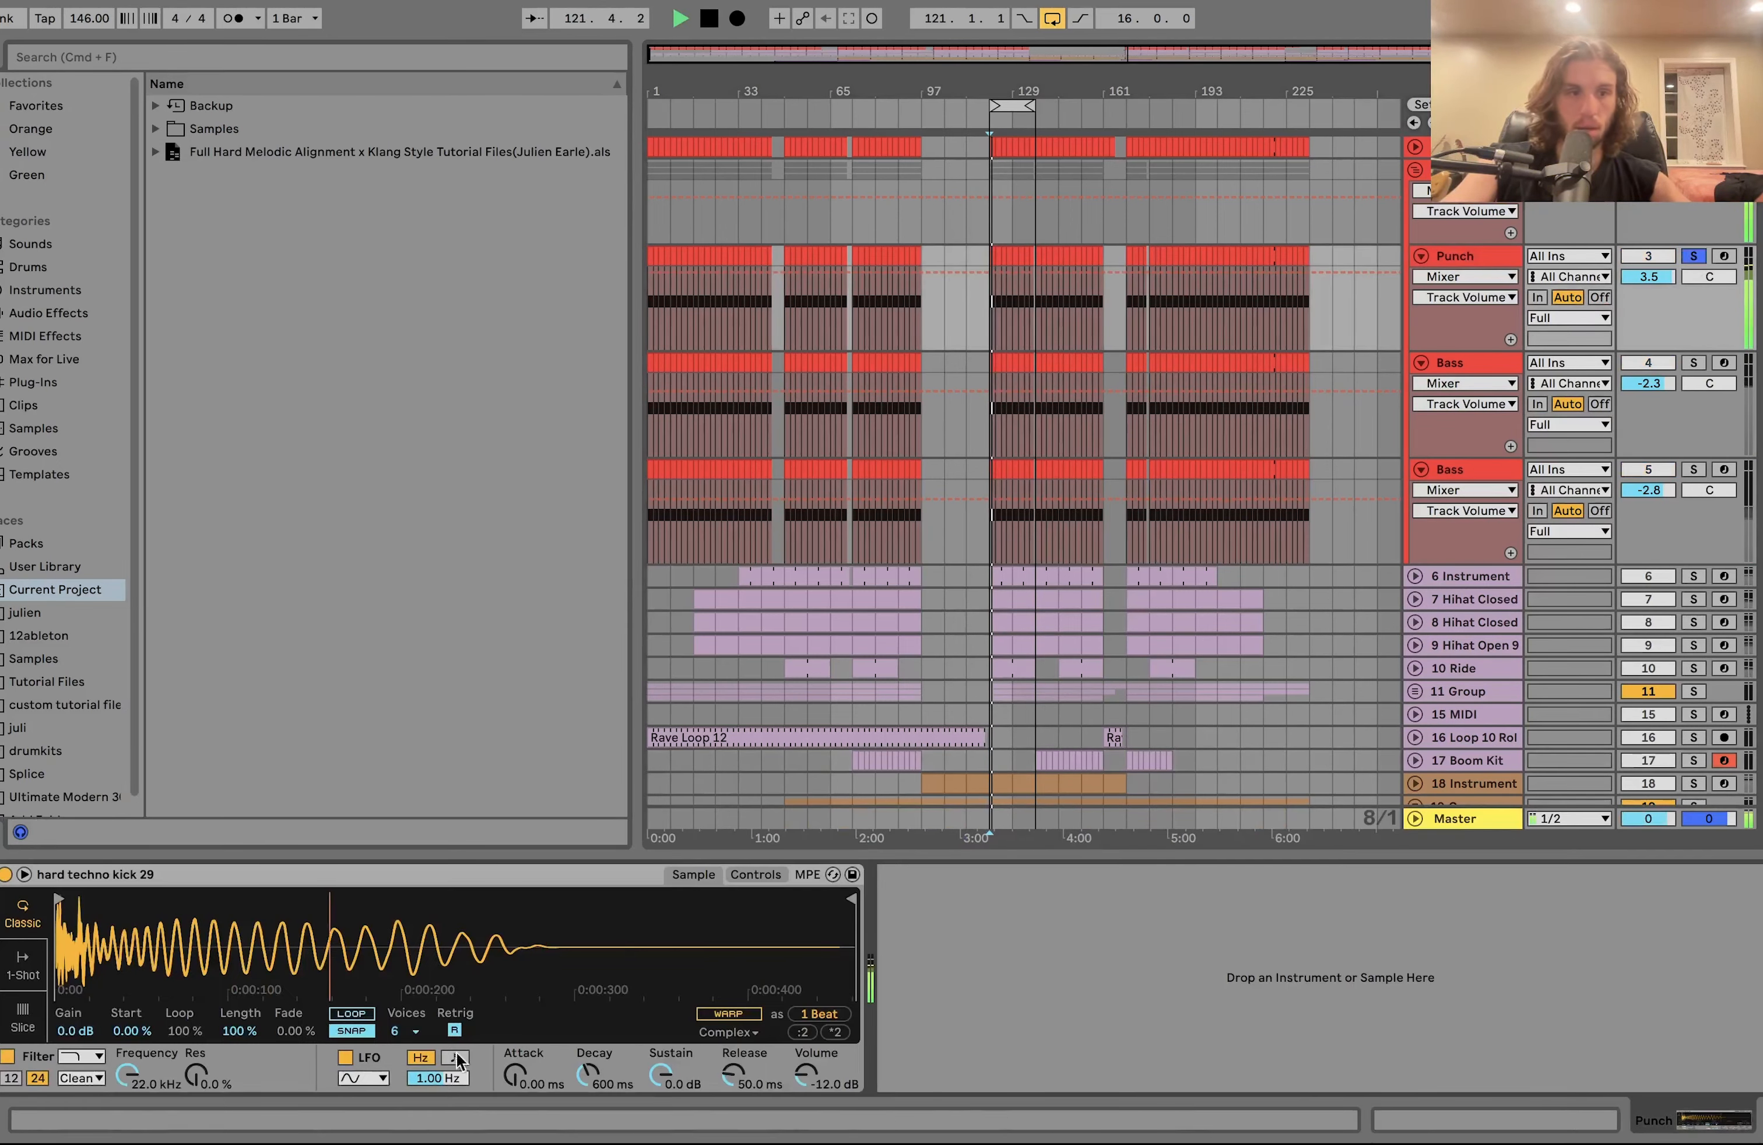
{"action": "key", "text": "space"}
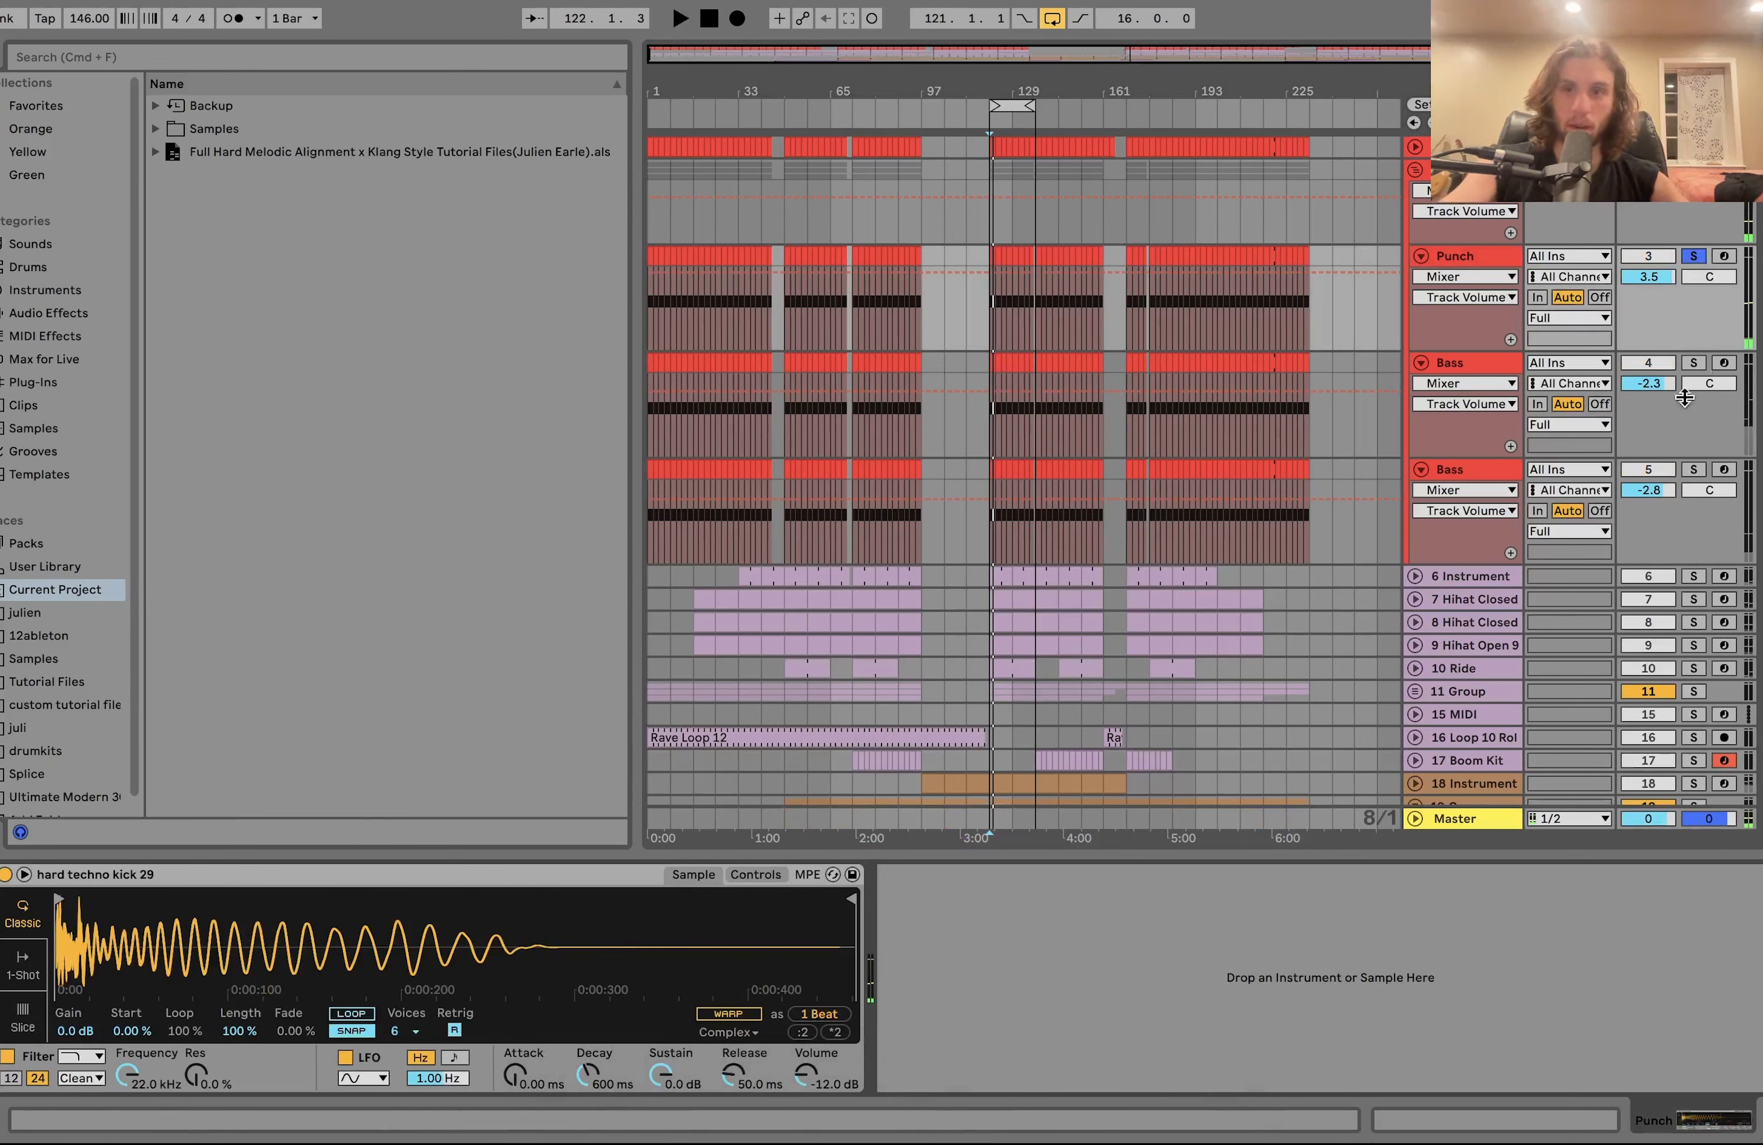
Solo the first Bass track, audition it and look through its device chain
{"action": "left_click", "coordinate": [1693, 364]}
{"action": "key", "text": "space"}
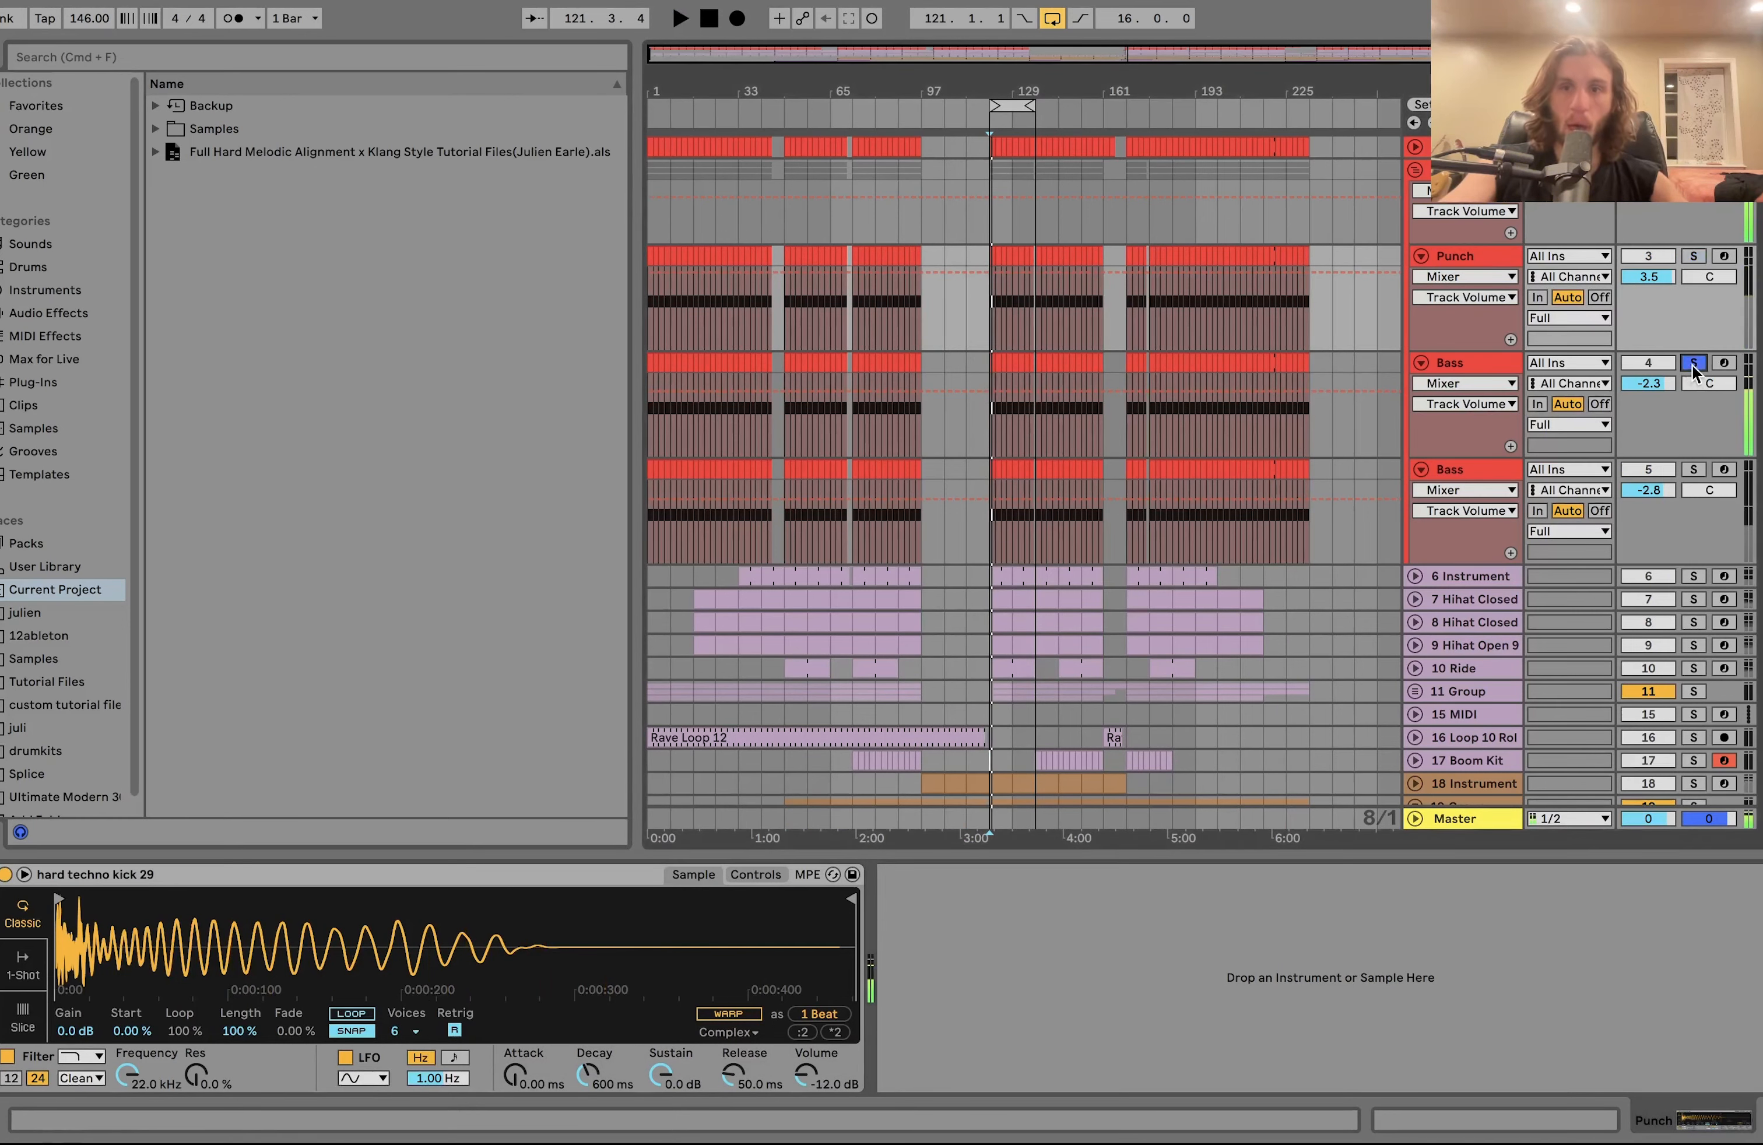
{"action": "left_click", "coordinate": [1441, 365]}
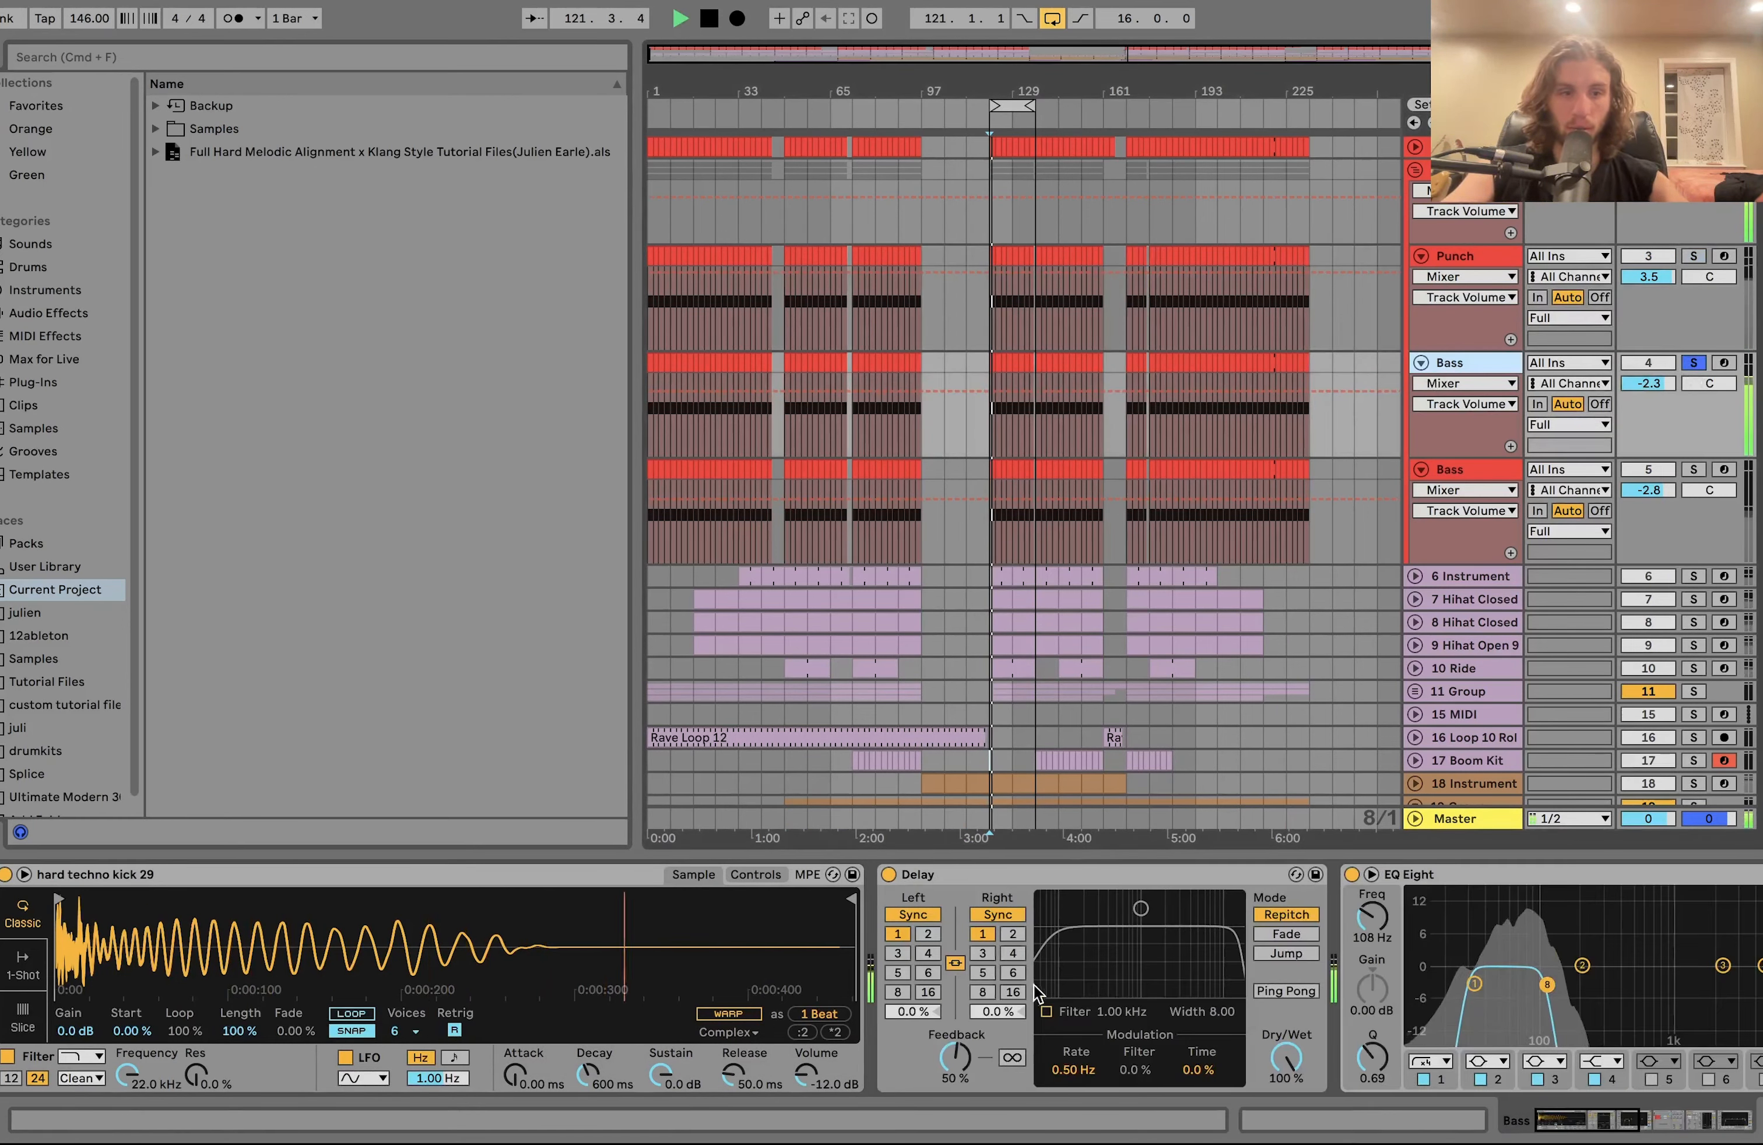
{"action": "key", "text": "space"}
{"action": "scroll", "coordinate": [1256, 959], "scroll_direction": "right", "scroll_amount": 15}
{"action": "scroll", "coordinate": [1255, 960], "scroll_direction": "left", "scroll_amount": 15}
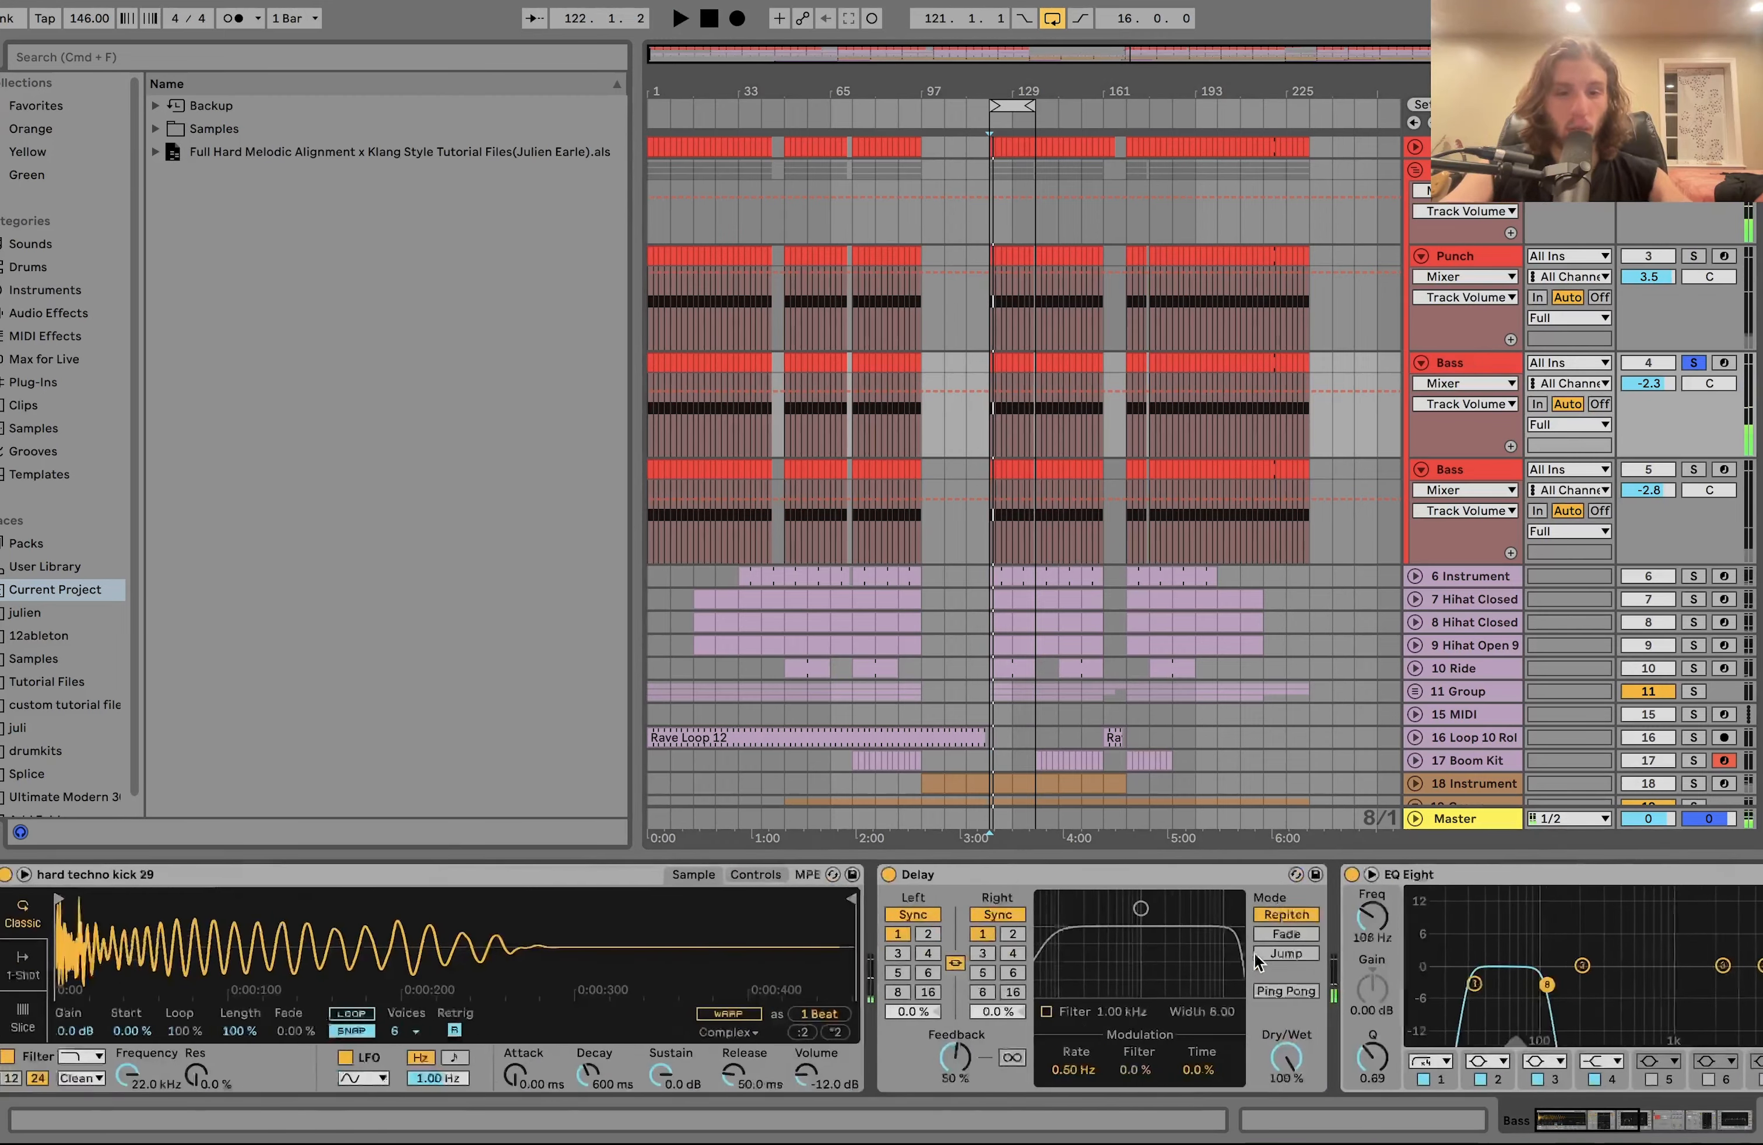
Bypass the Delay, both EQ Eights, the Hard Techno Kick Rack V3 and the Compressor on the first Bass track
{"action": "left_click", "coordinate": [887, 877]}
{"action": "scroll", "coordinate": [886, 891], "scroll_direction": "right", "scroll_amount": 7}
{"action": "left_click", "coordinate": [800, 876]}
{"action": "scroll", "coordinate": [796, 884], "scroll_direction": "right", "scroll_amount": 9}
{"action": "left_click", "coordinate": [719, 878]}
{"action": "scroll", "coordinate": [817, 885], "scroll_direction": "right", "scroll_amount": 9}
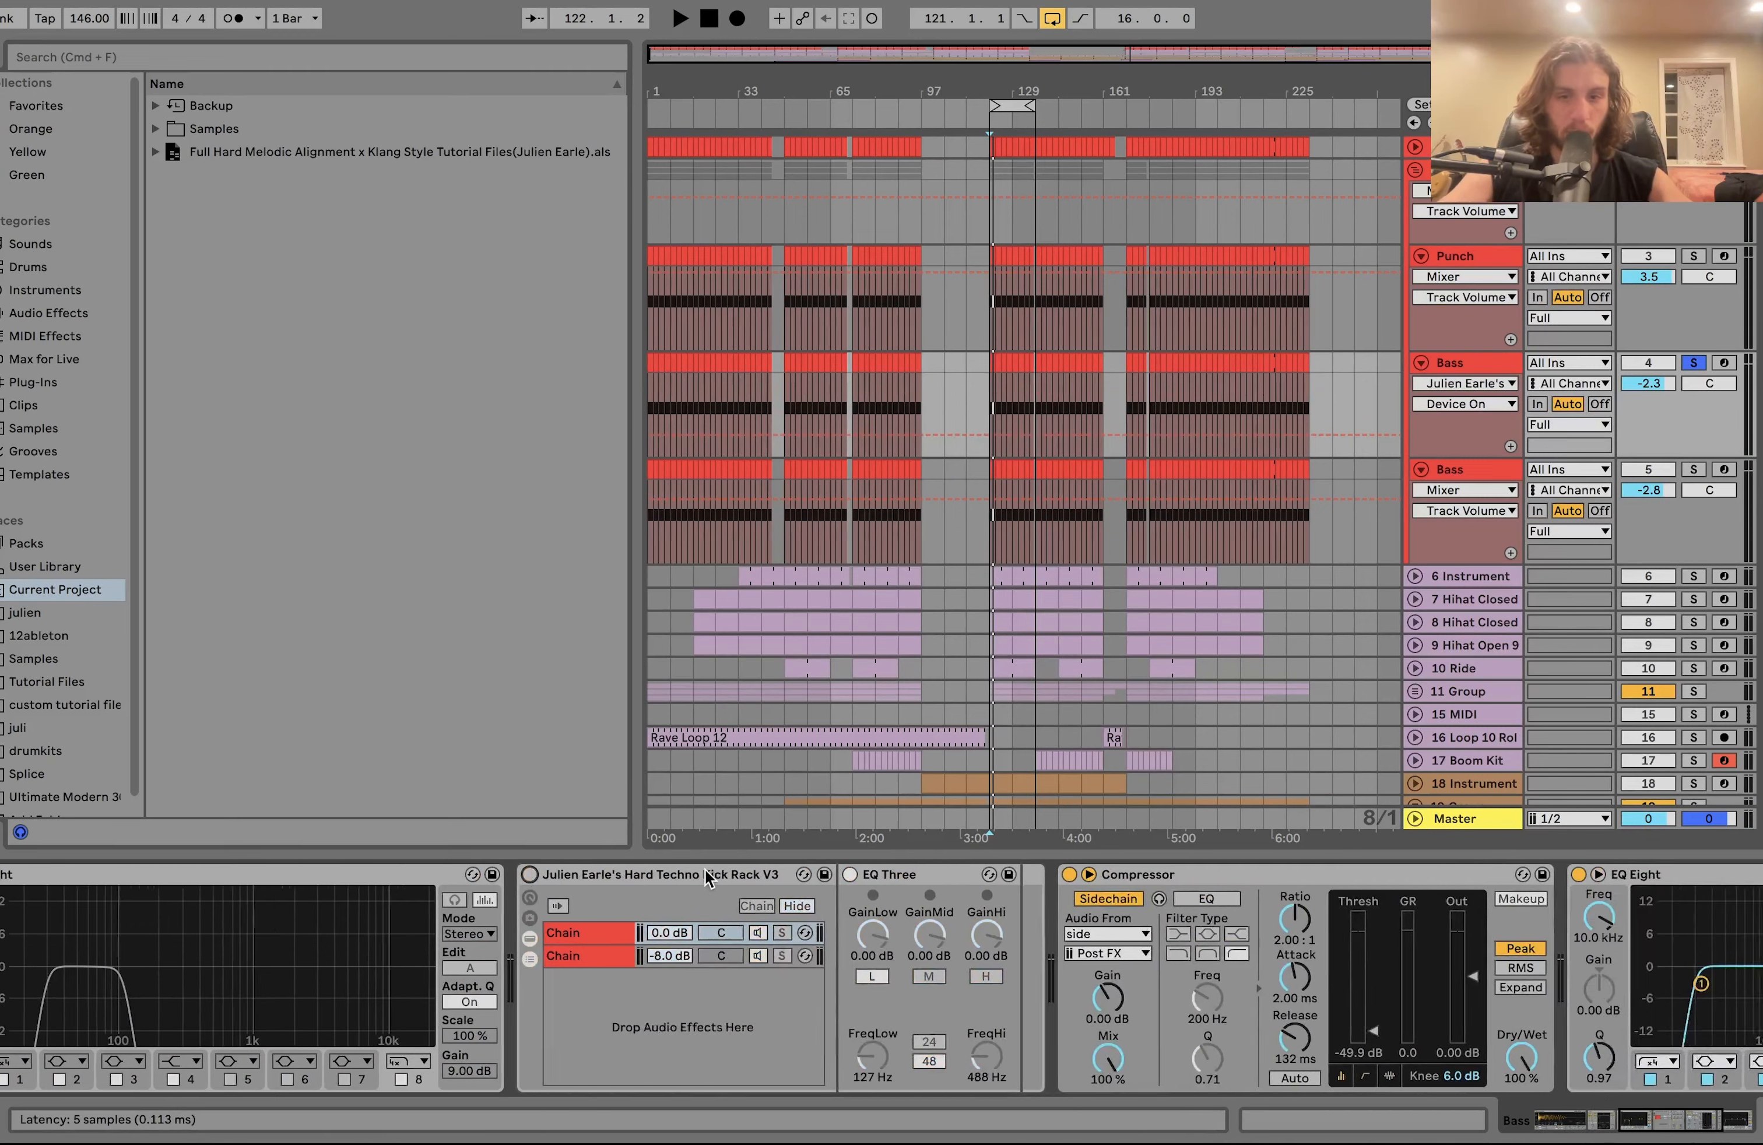
{"action": "left_click", "coordinate": [1081, 875]}
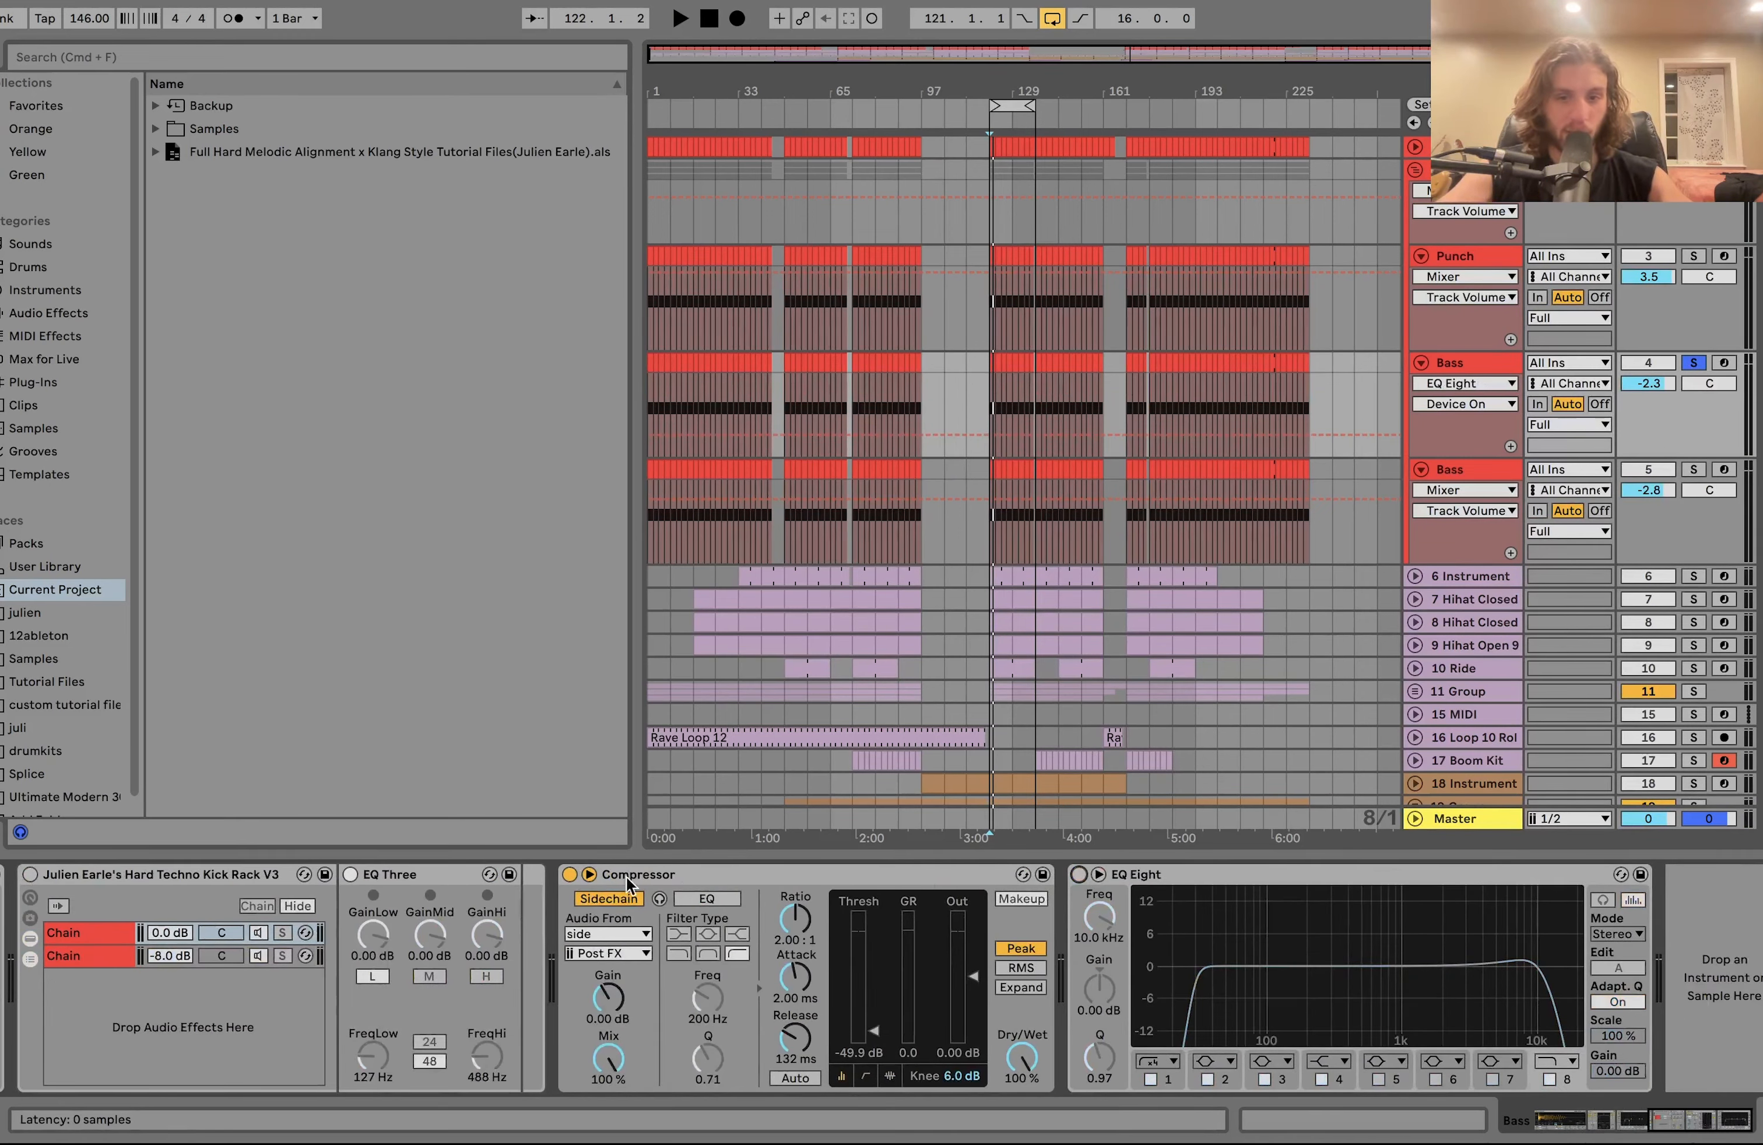
{"action": "left_click", "coordinate": [571, 876]}
{"action": "scroll", "coordinate": [580, 876], "scroll_direction": "left", "scroll_amount": 15}
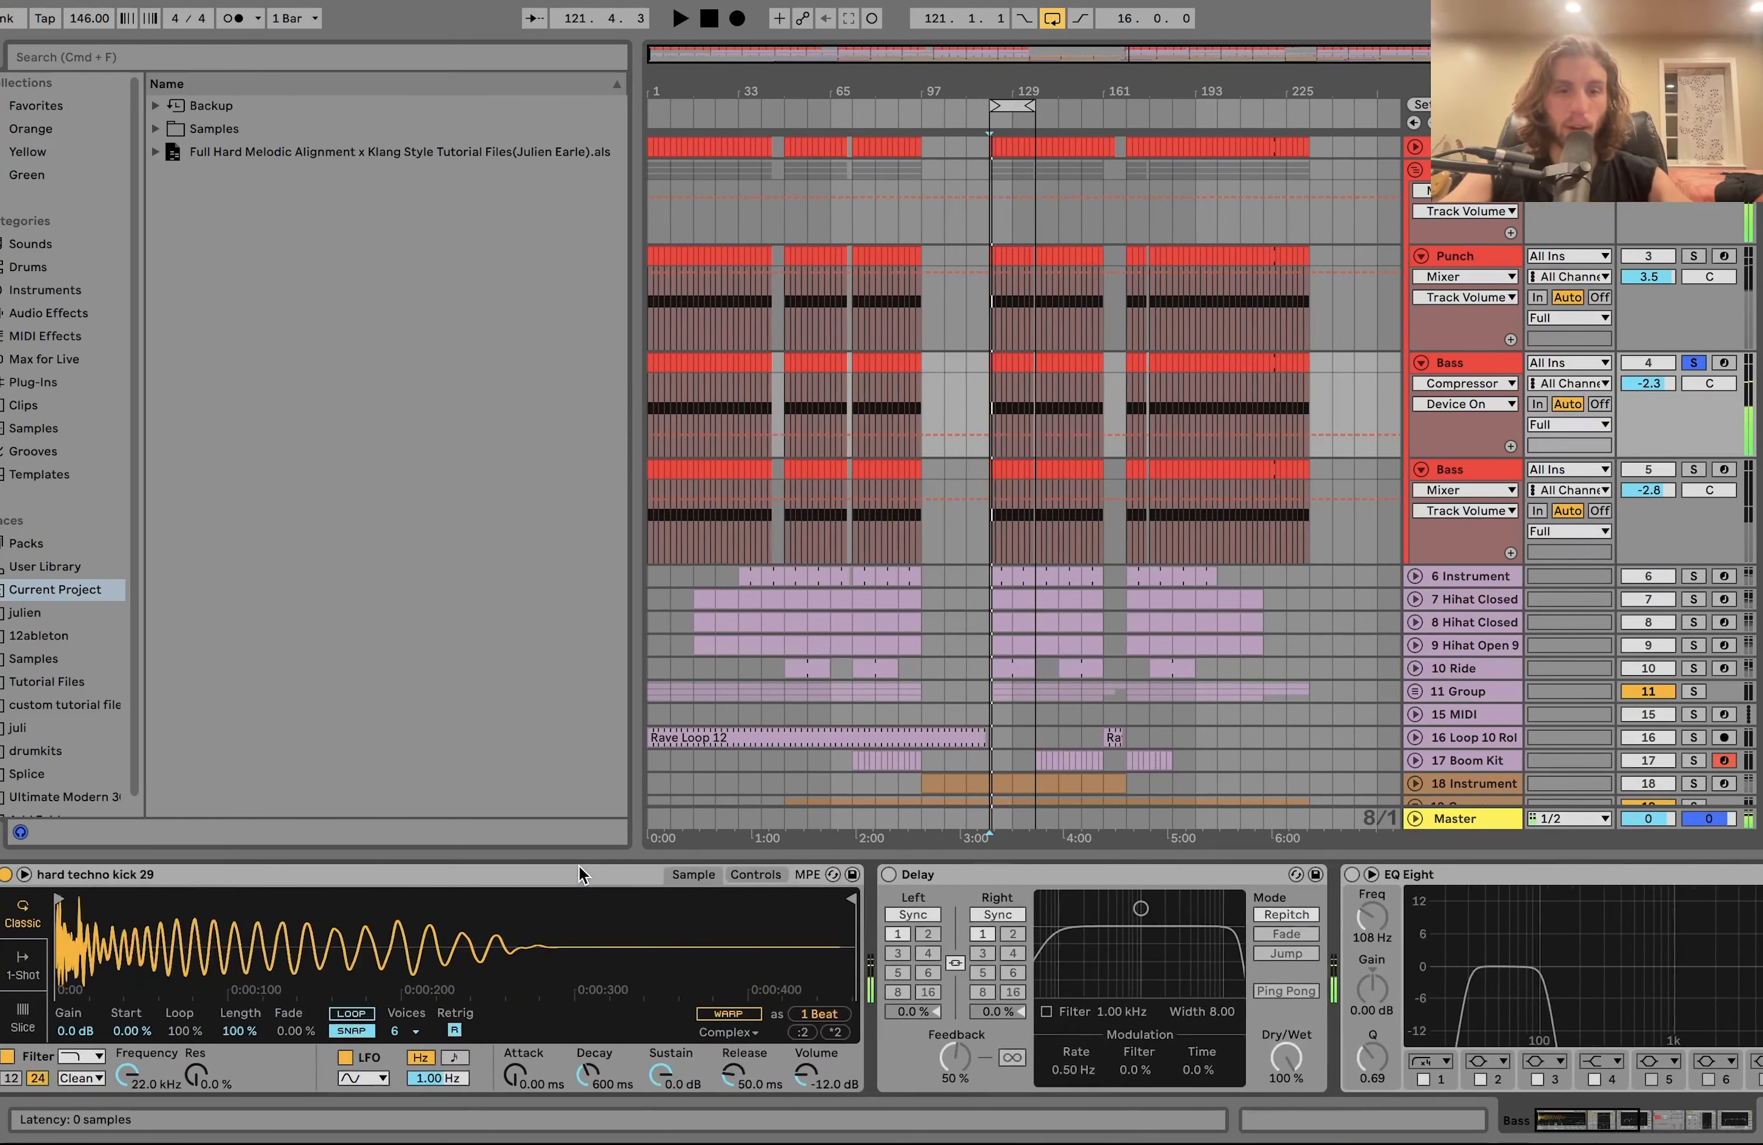
Turn on the Delay and the first EQ Eight on the first Bass track while auditioning, and select the EQ's band 1
{"action": "left_click", "coordinate": [888, 875]}
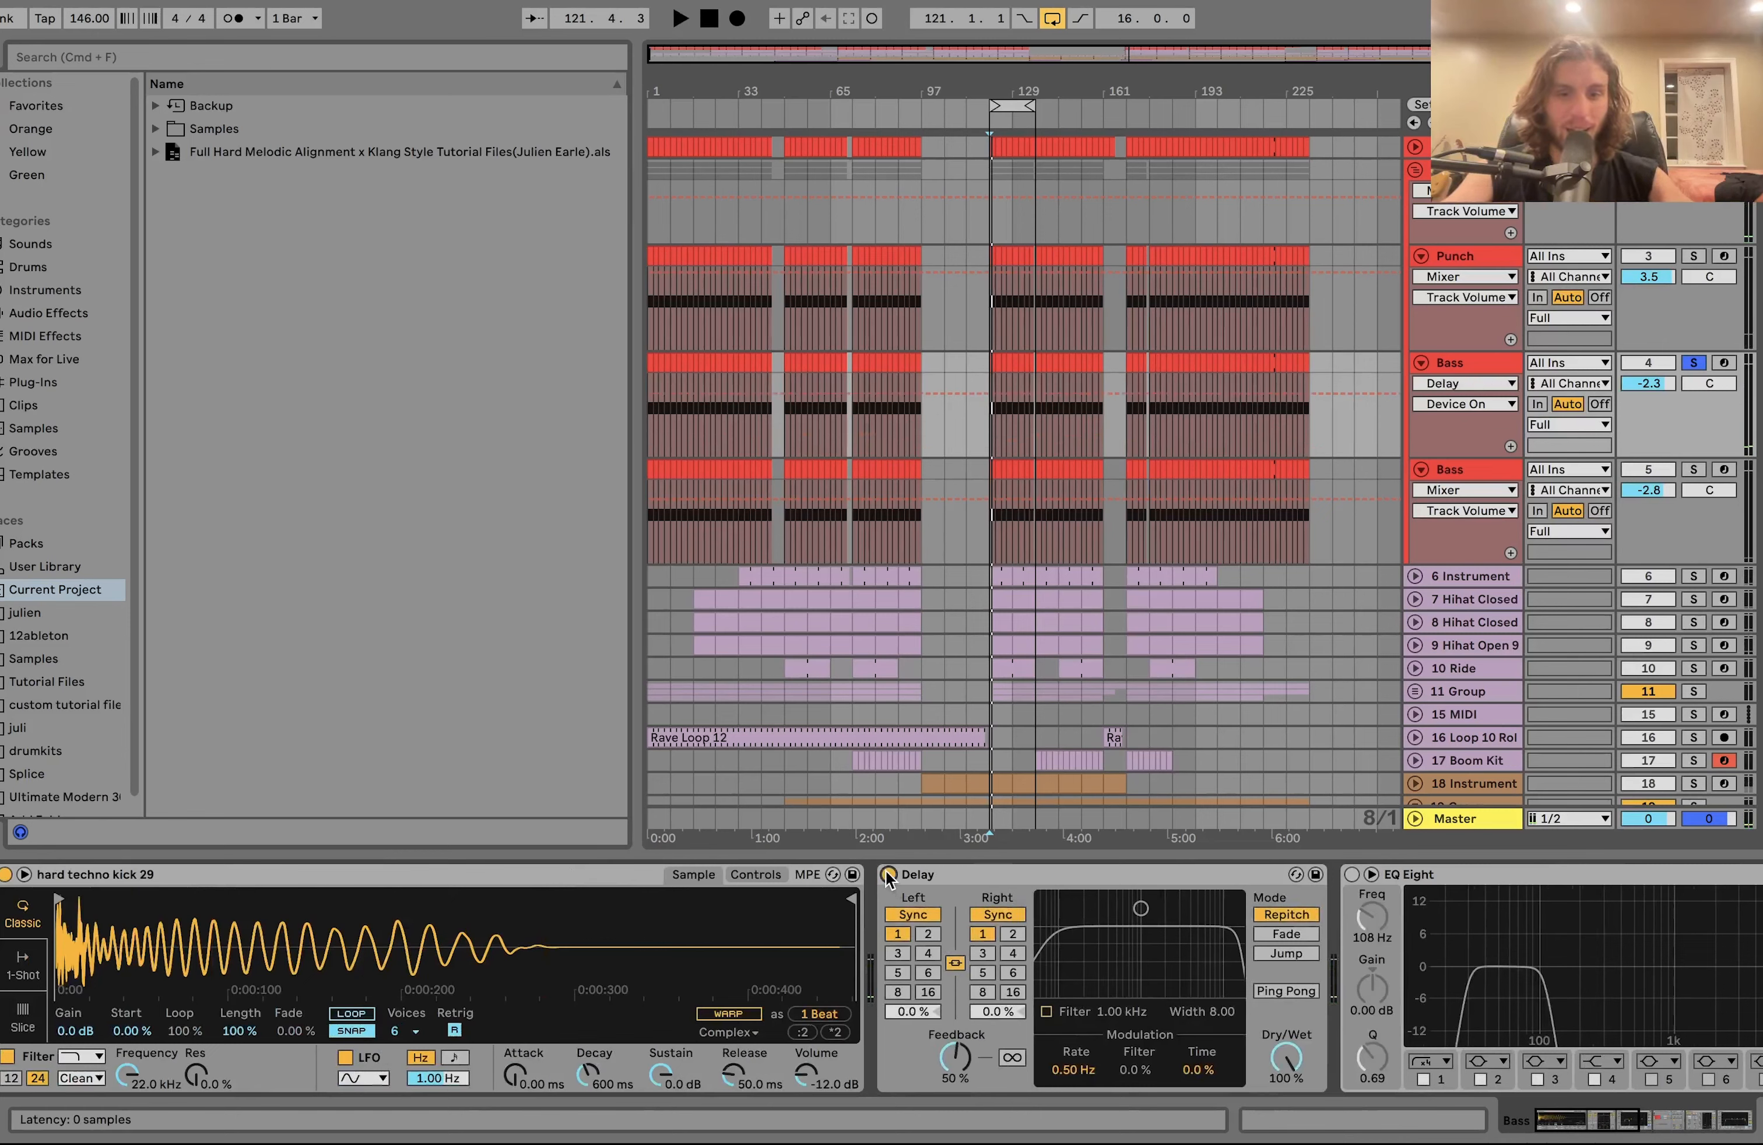
{"action": "key", "text": "space"}
{"action": "scroll", "coordinate": [888, 878], "scroll_direction": "right", "scroll_amount": 8}
{"action": "left_click", "coordinate": [874, 875]}
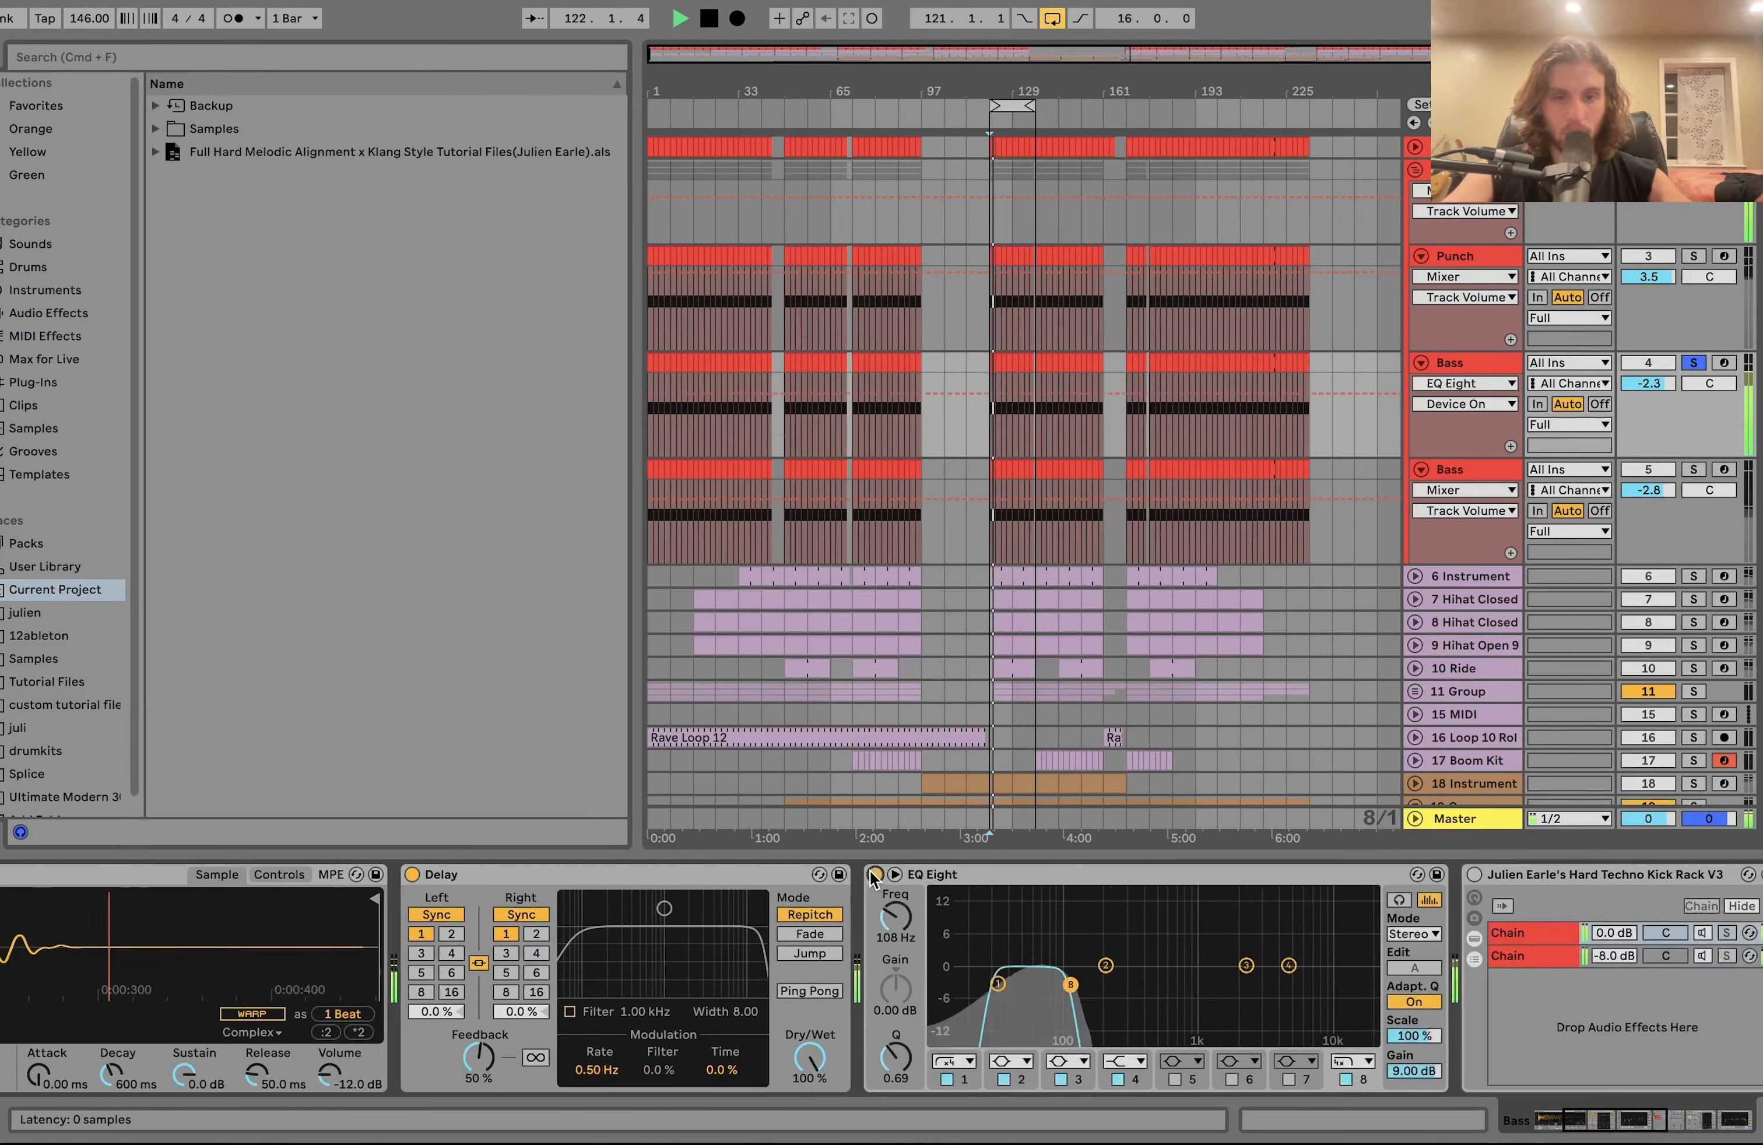
{"action": "key", "text": "space"}
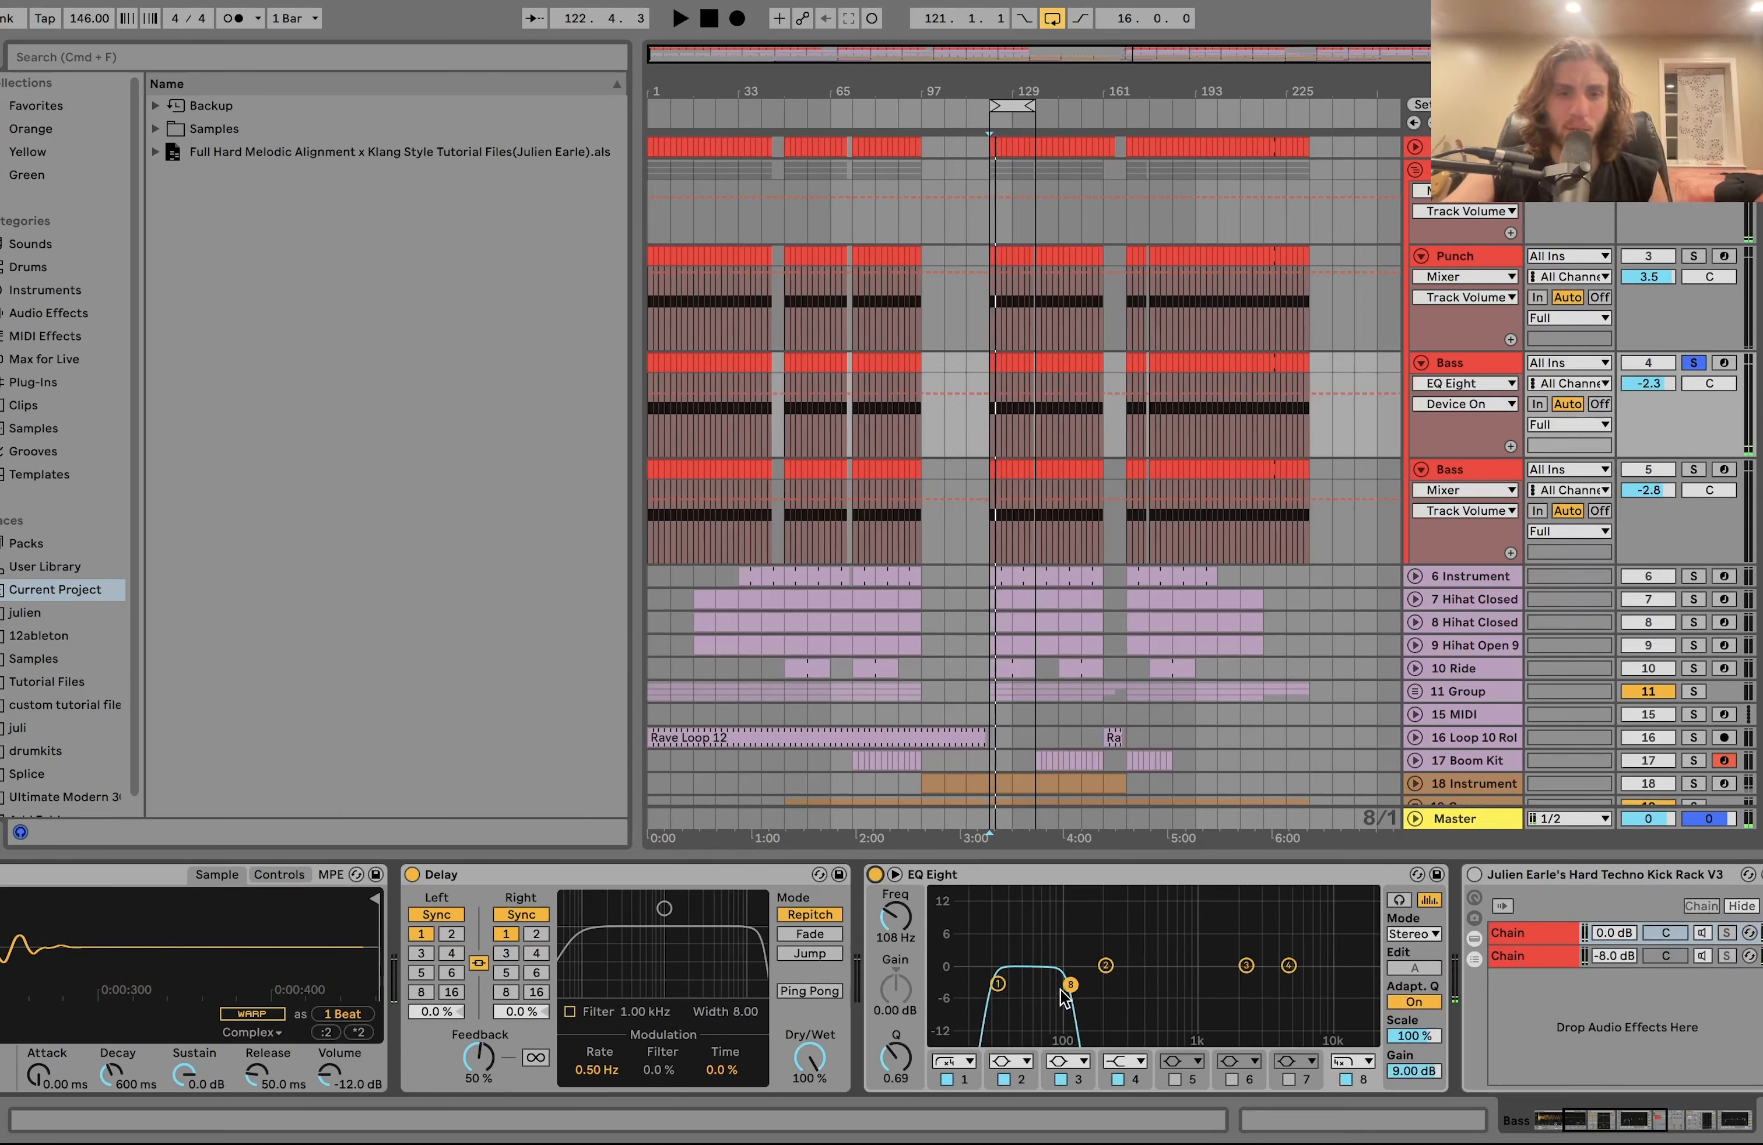
{"action": "left_click", "coordinate": [999, 984]}
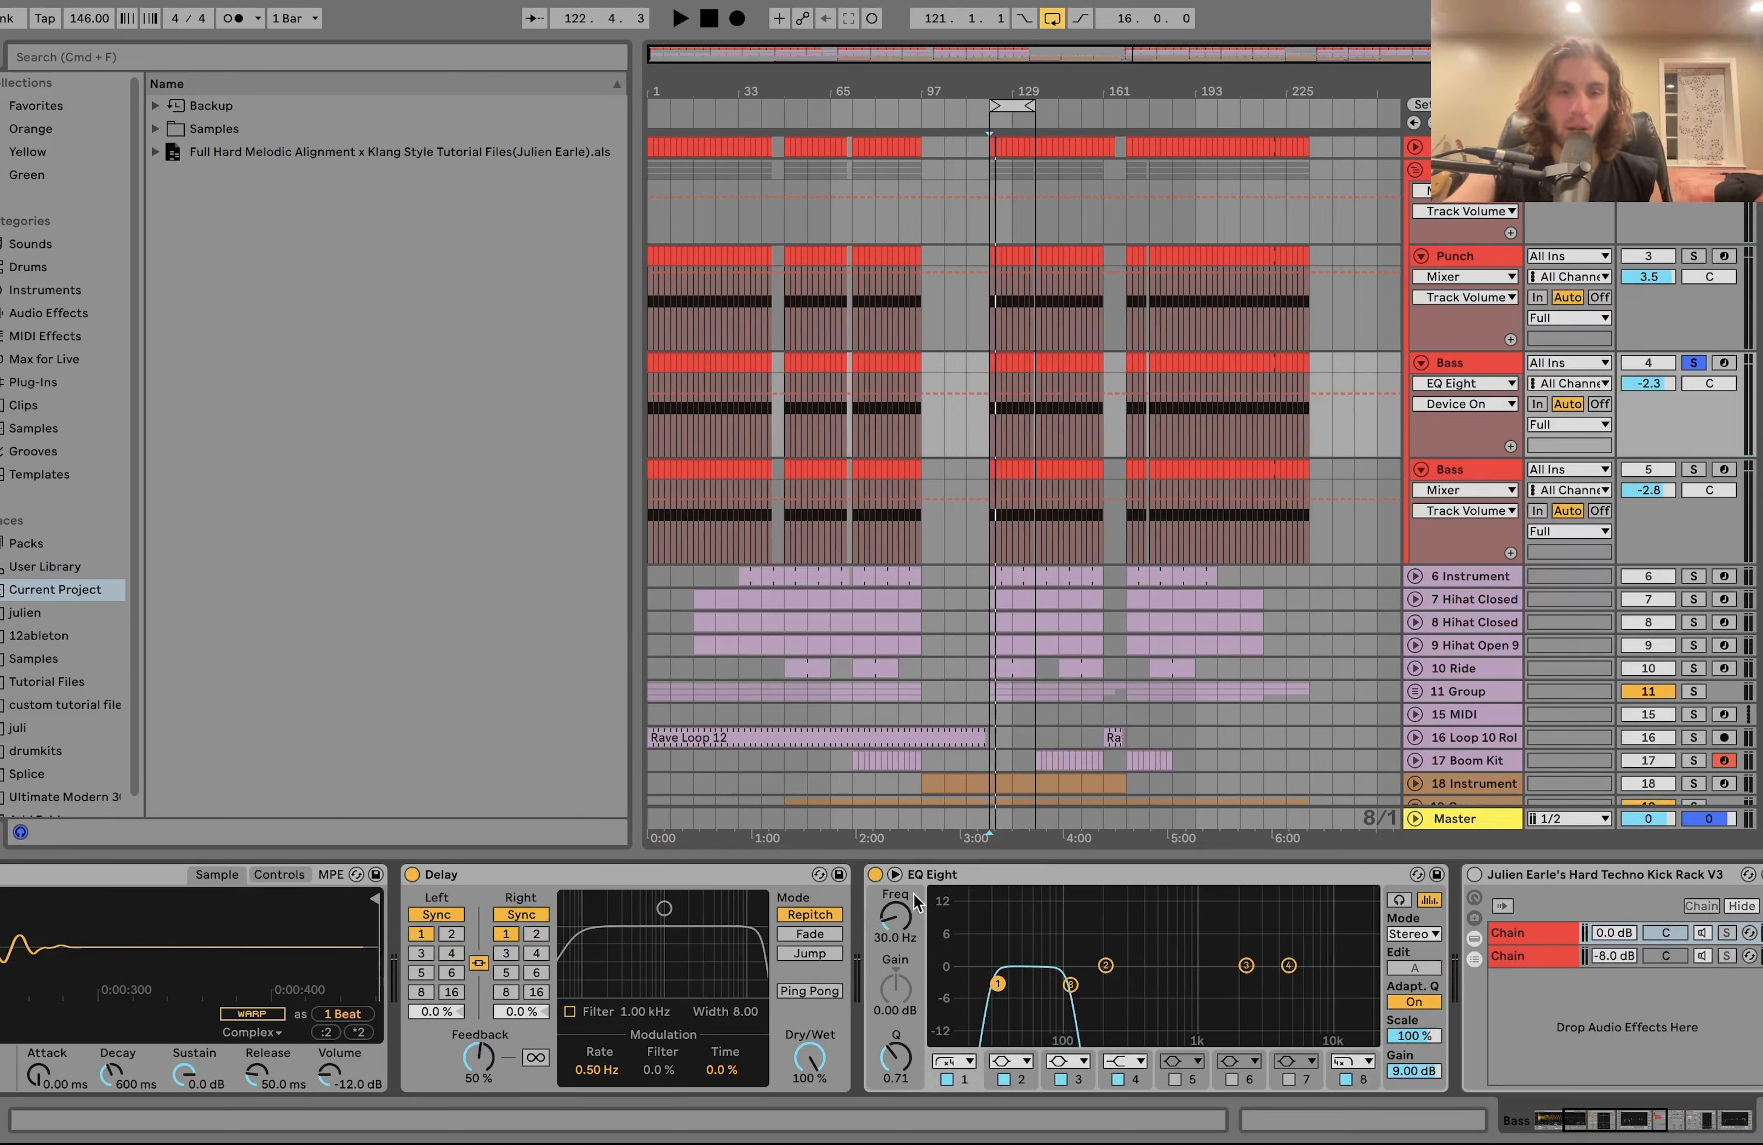
Turn on the Hard Techno Kick Rack V3 on the first Bass track during playback and stop playback
{"action": "scroll", "coordinate": [887, 951], "scroll_direction": "right", "scroll_amount": 3}
{"action": "key", "text": "space"}
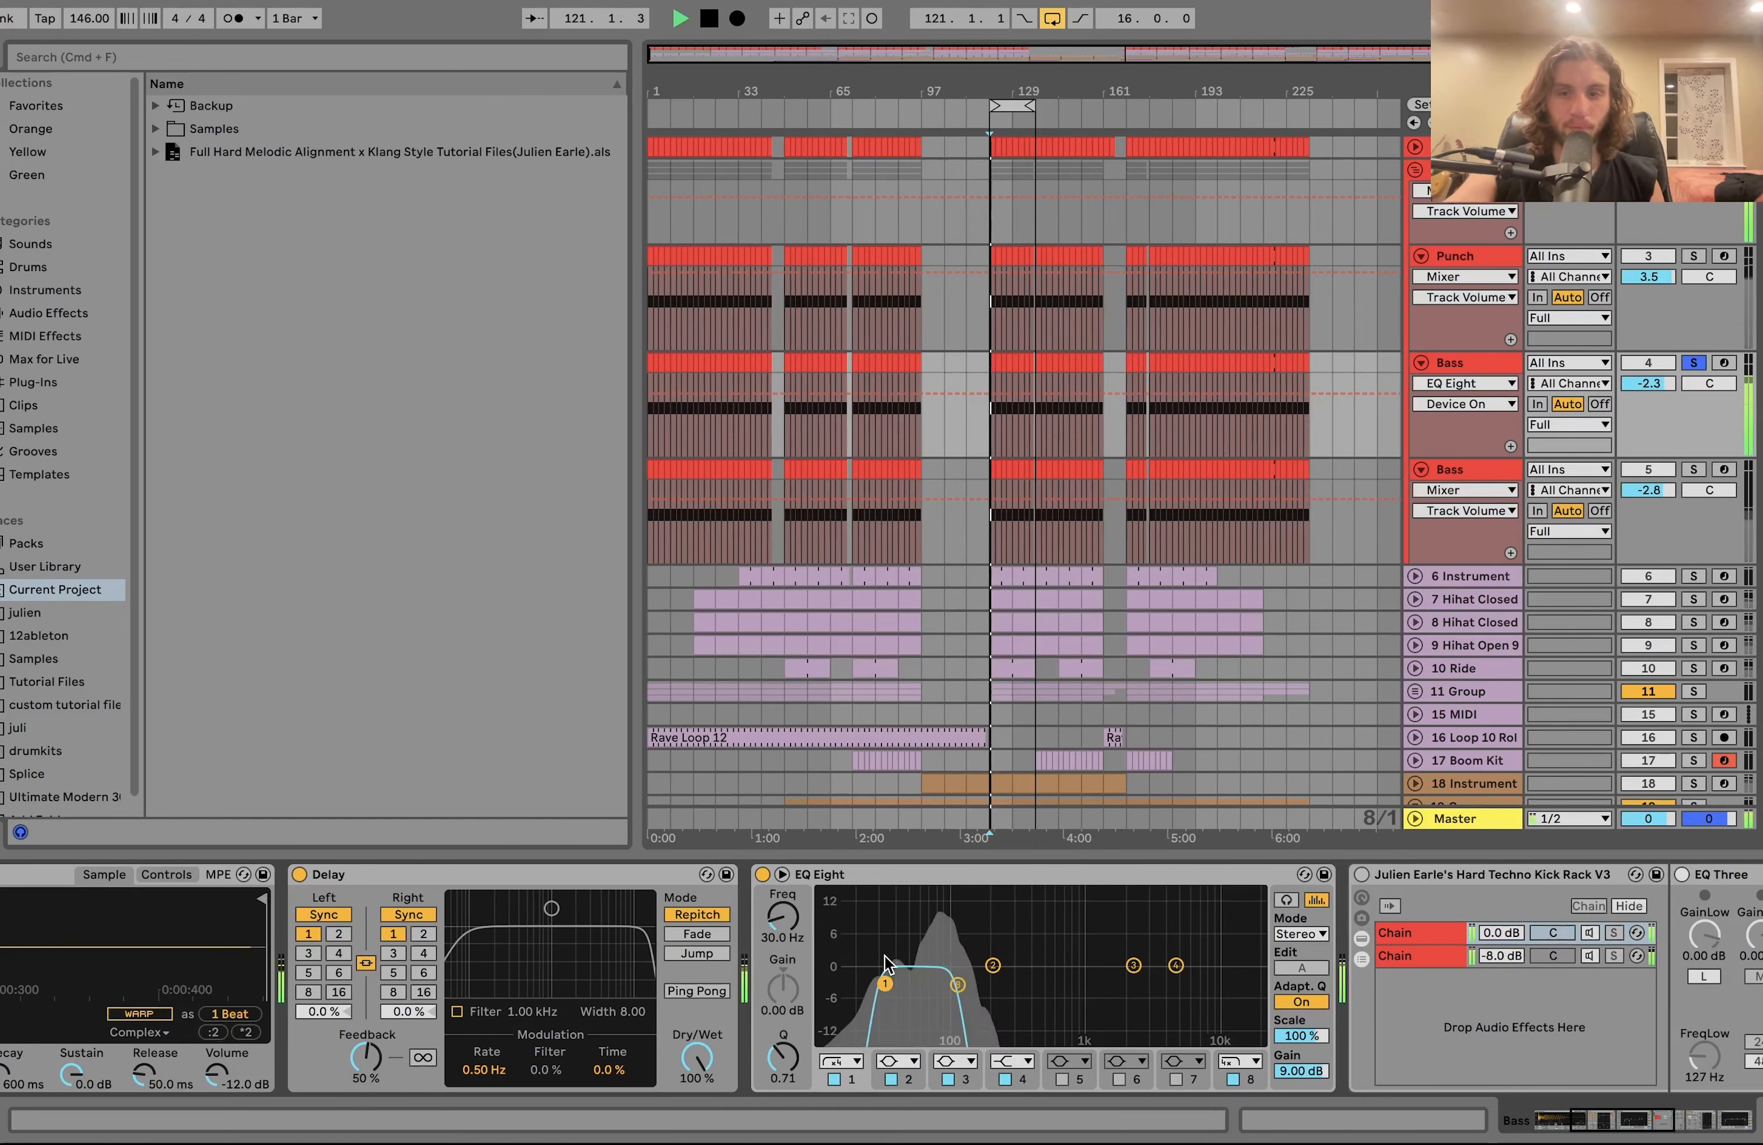
{"action": "scroll", "coordinate": [890, 959], "scroll_direction": "right", "scroll_amount": 12}
{"action": "left_click", "coordinate": [887, 883]}
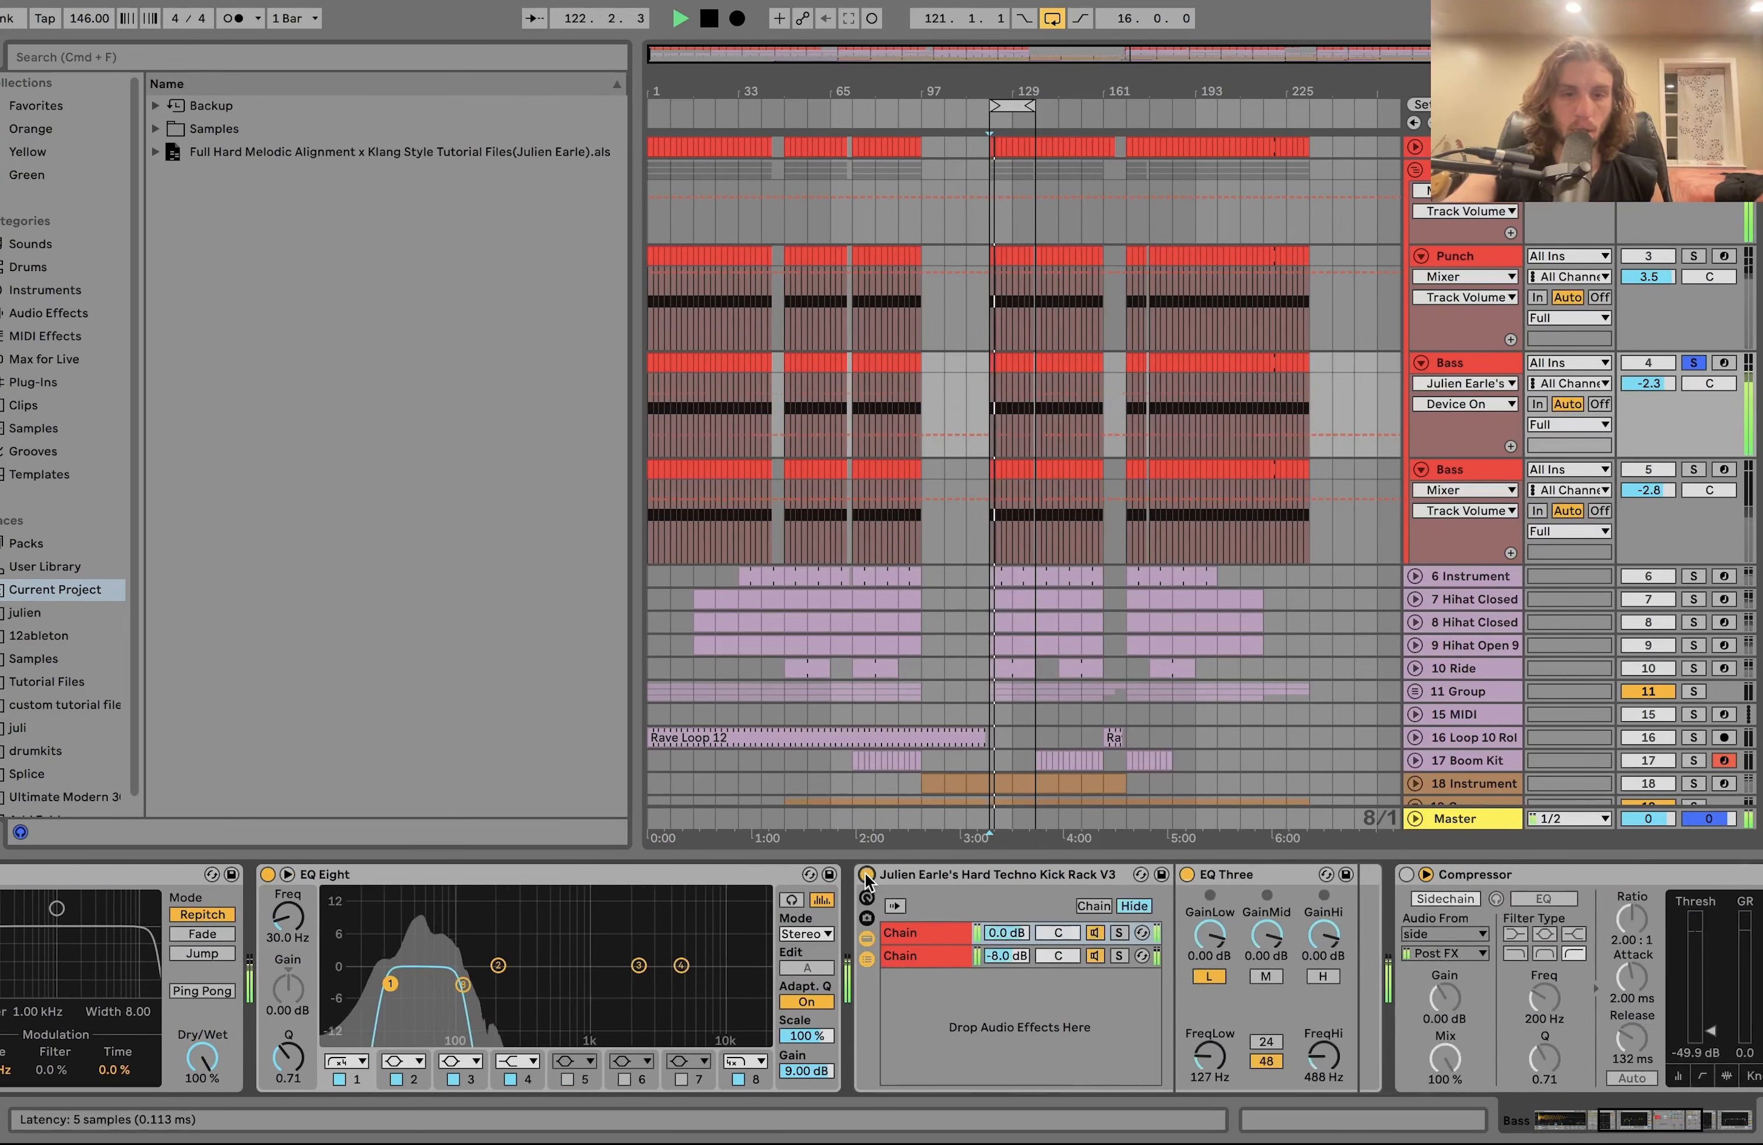
{"action": "key", "text": "space"}
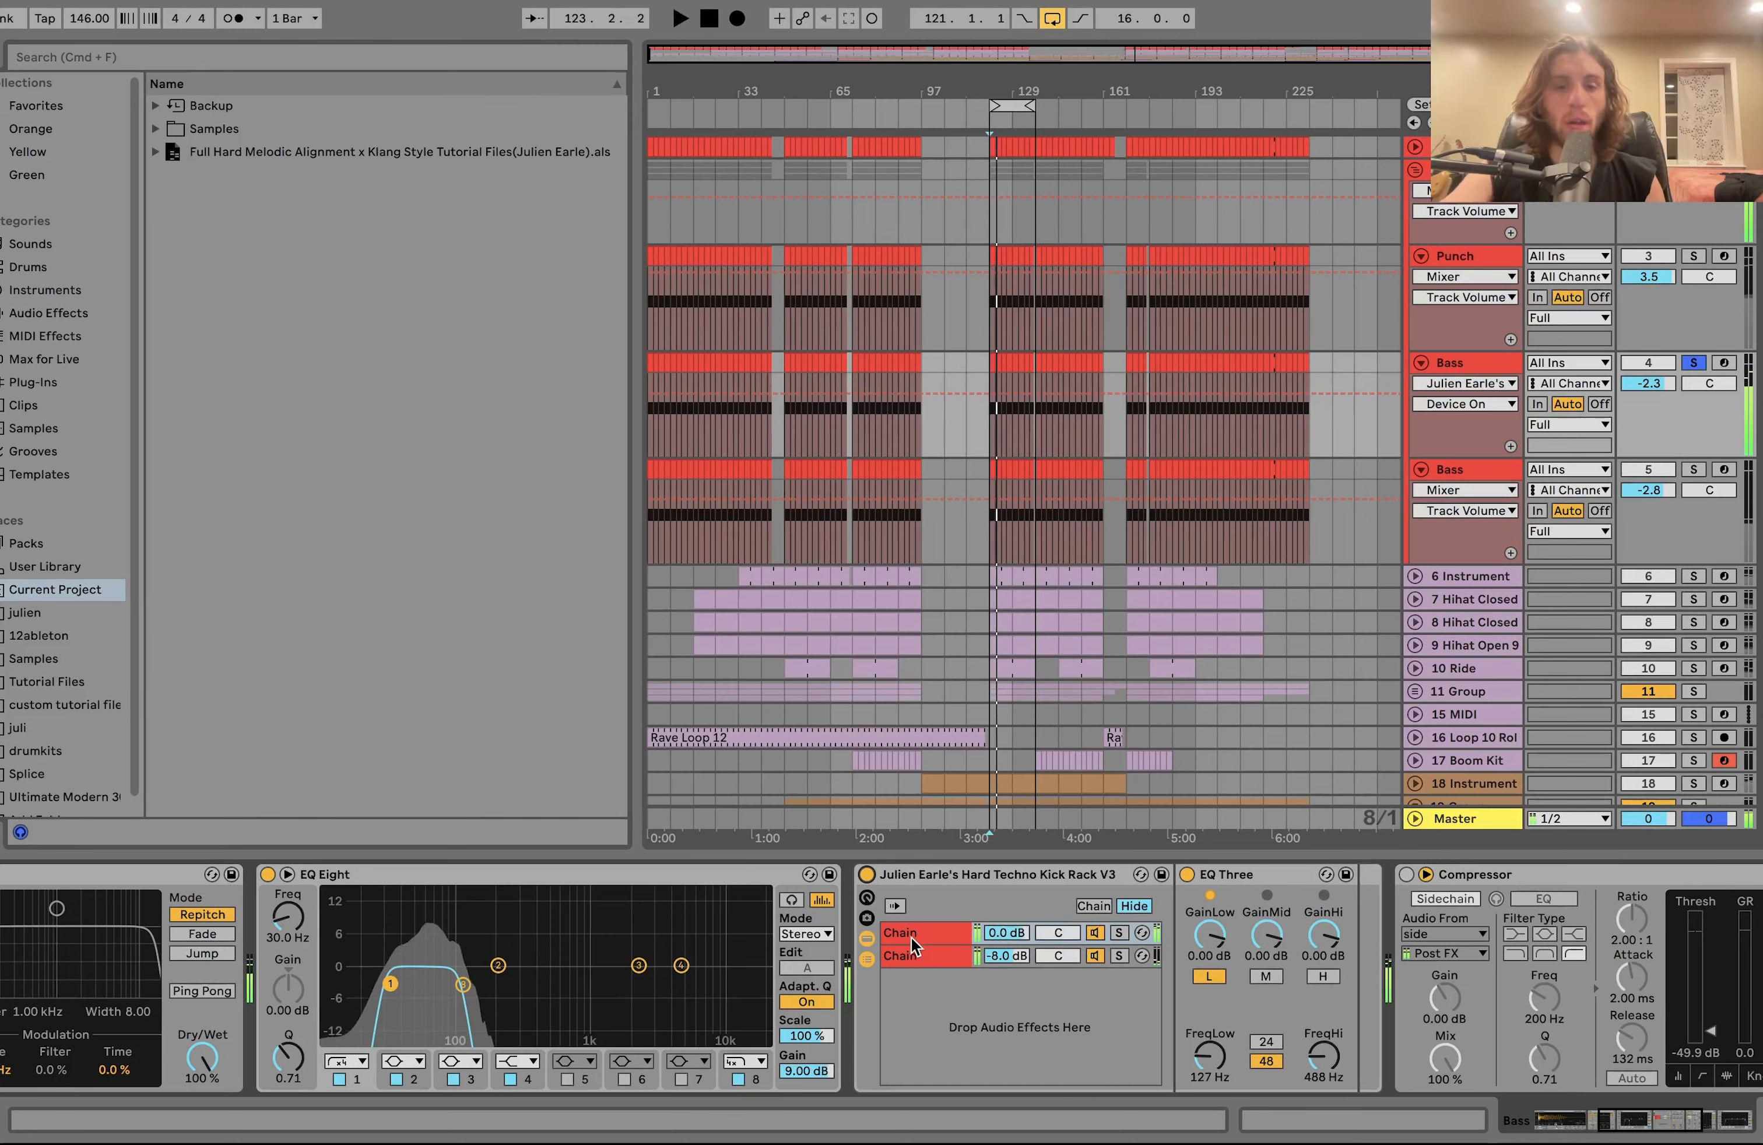
Select the kick rack's second chain and examine its EQ Three, Overdrive and Amp devices
{"action": "left_click", "coordinate": [918, 956]}
{"action": "scroll", "coordinate": [917, 956], "scroll_direction": "right", "scroll_amount": 7}
{"action": "scroll", "coordinate": [915, 951], "scroll_direction": "right", "scroll_amount": 5}
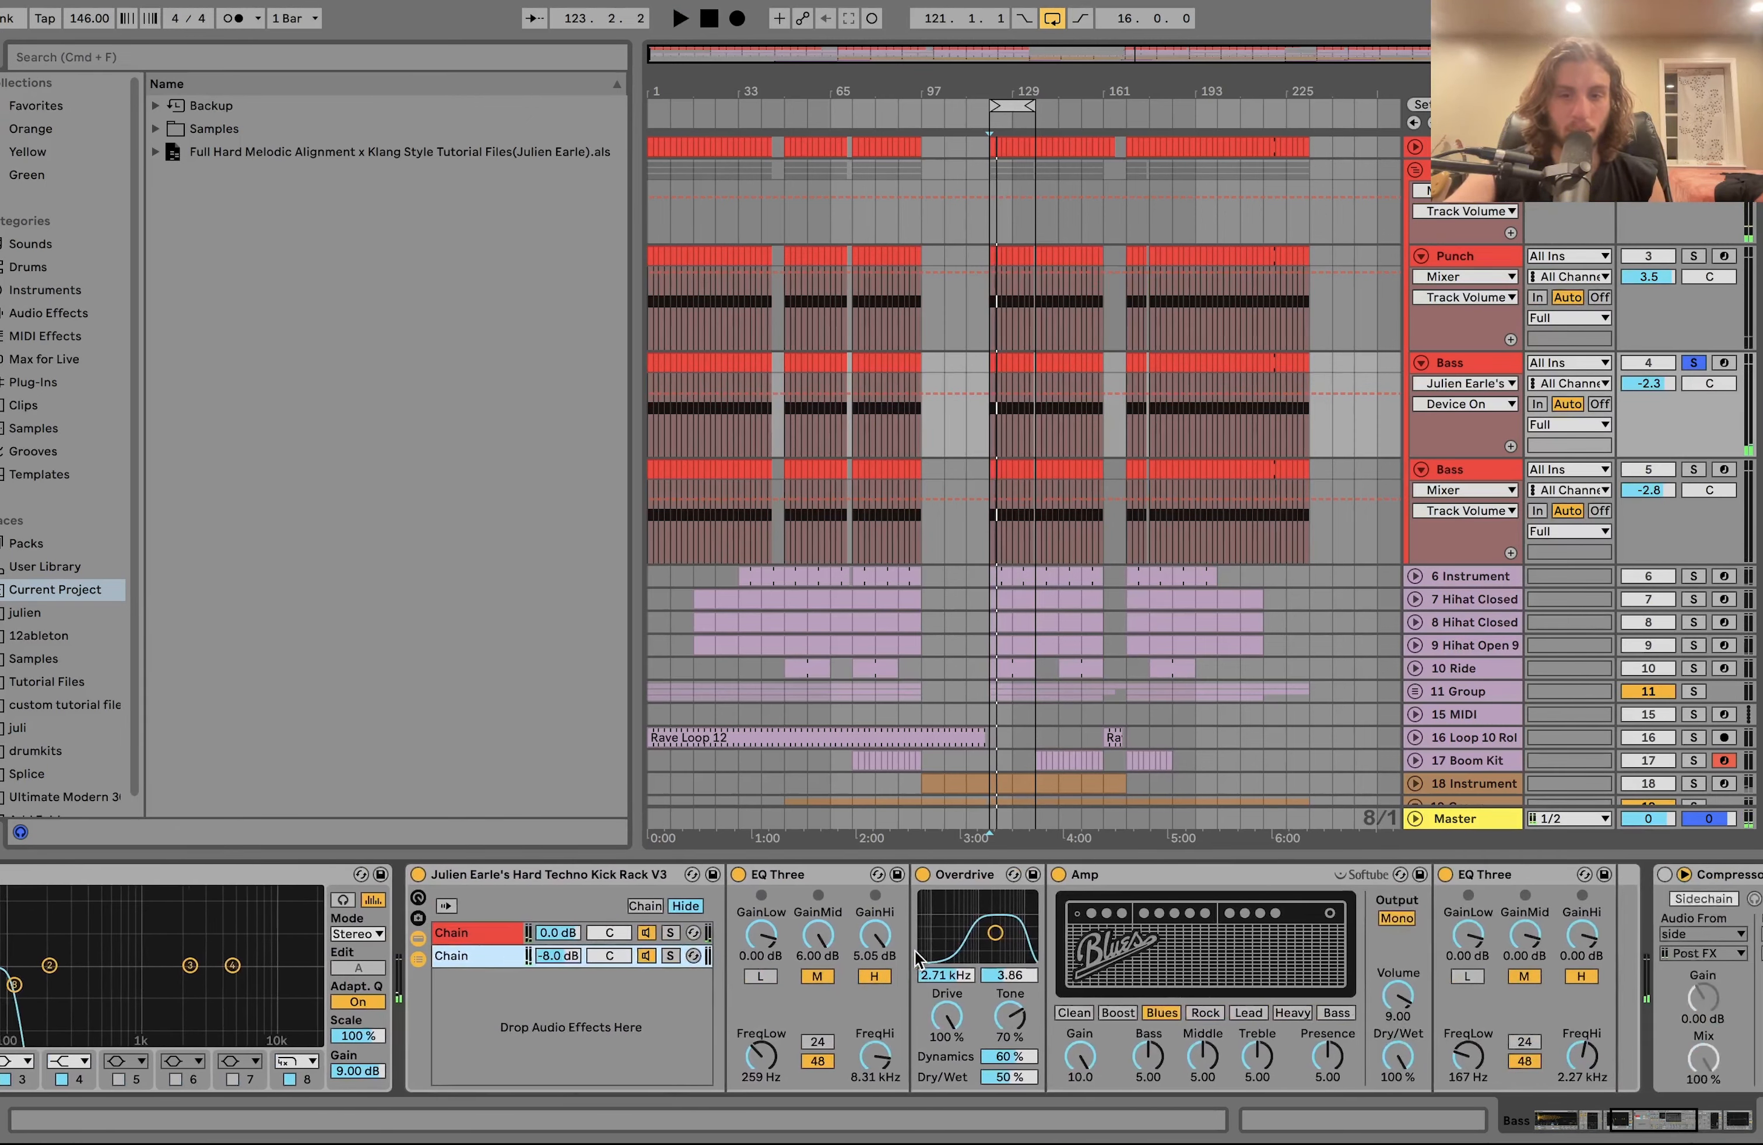
{"action": "scroll", "coordinate": [914, 951], "scroll_direction": "right", "scroll_amount": 20}
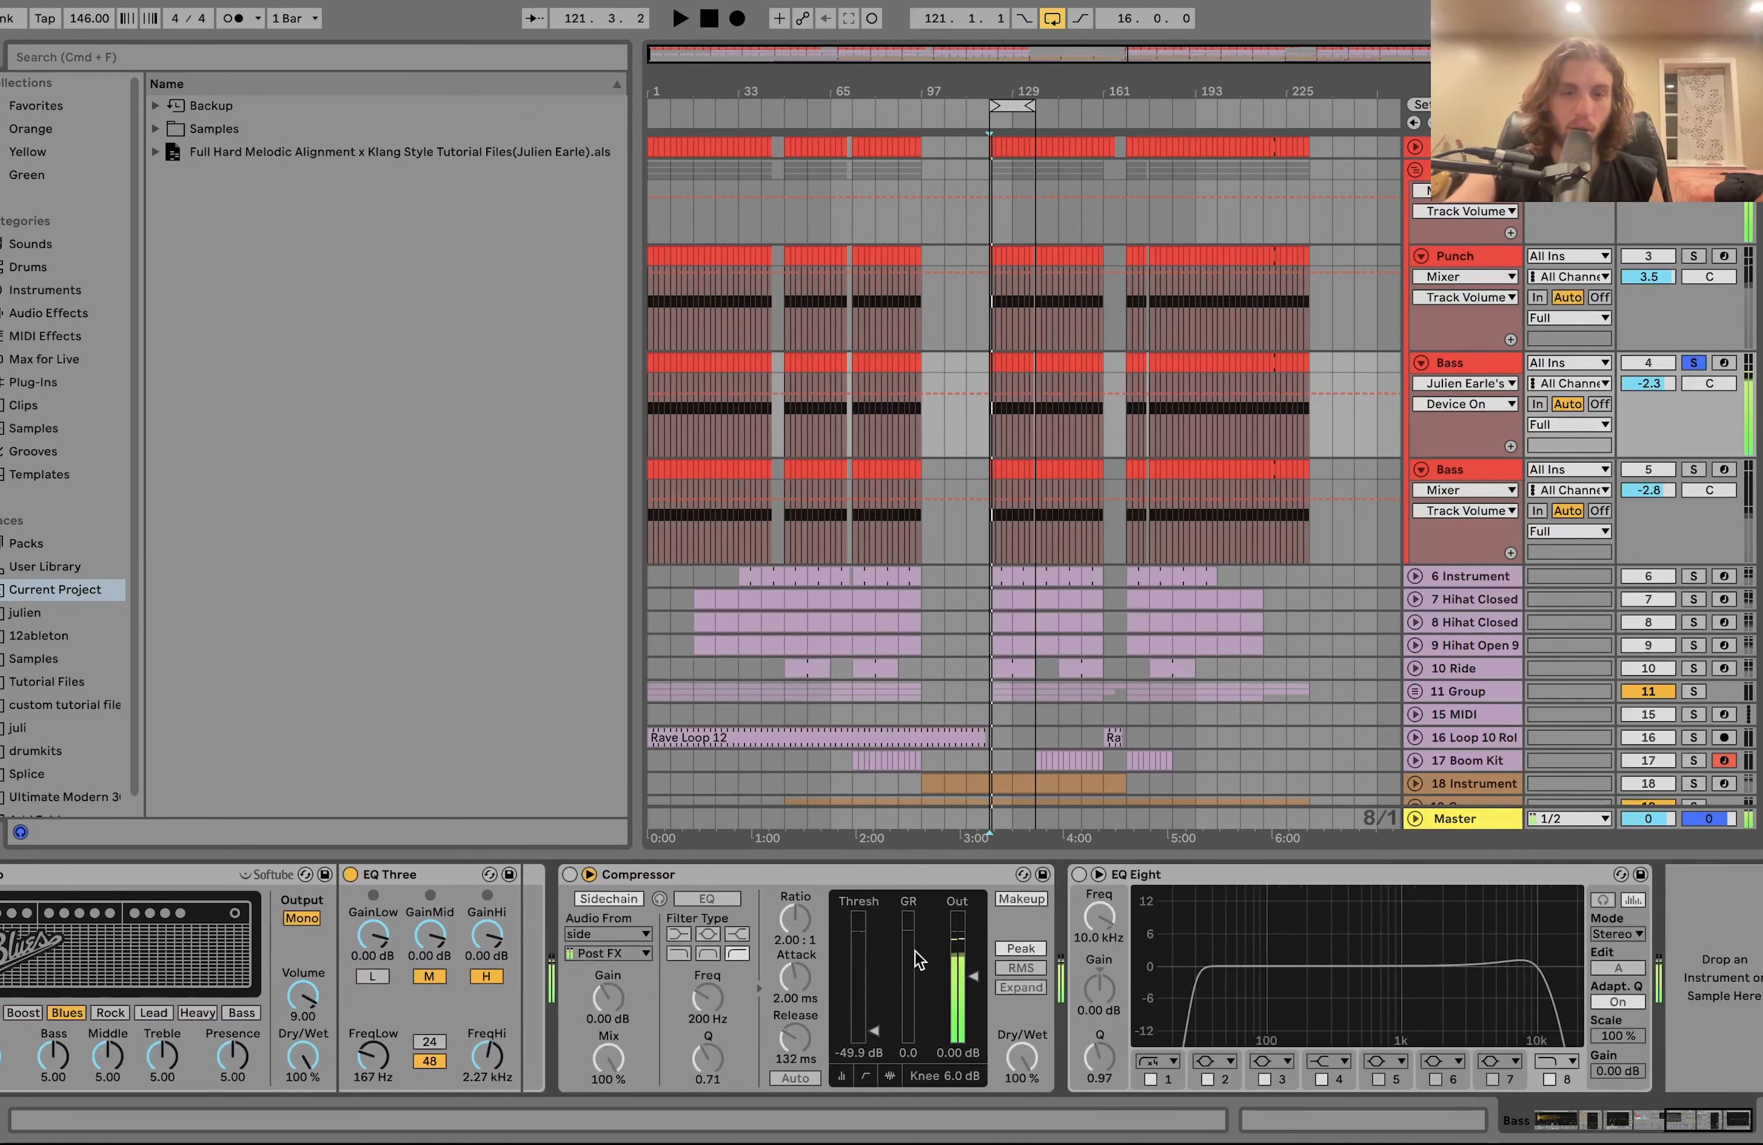
Turn on the sidechain Compressor and the final EQ Eight on the first Bass track while auditioning the loop
{"action": "left_click", "coordinate": [570, 875]}
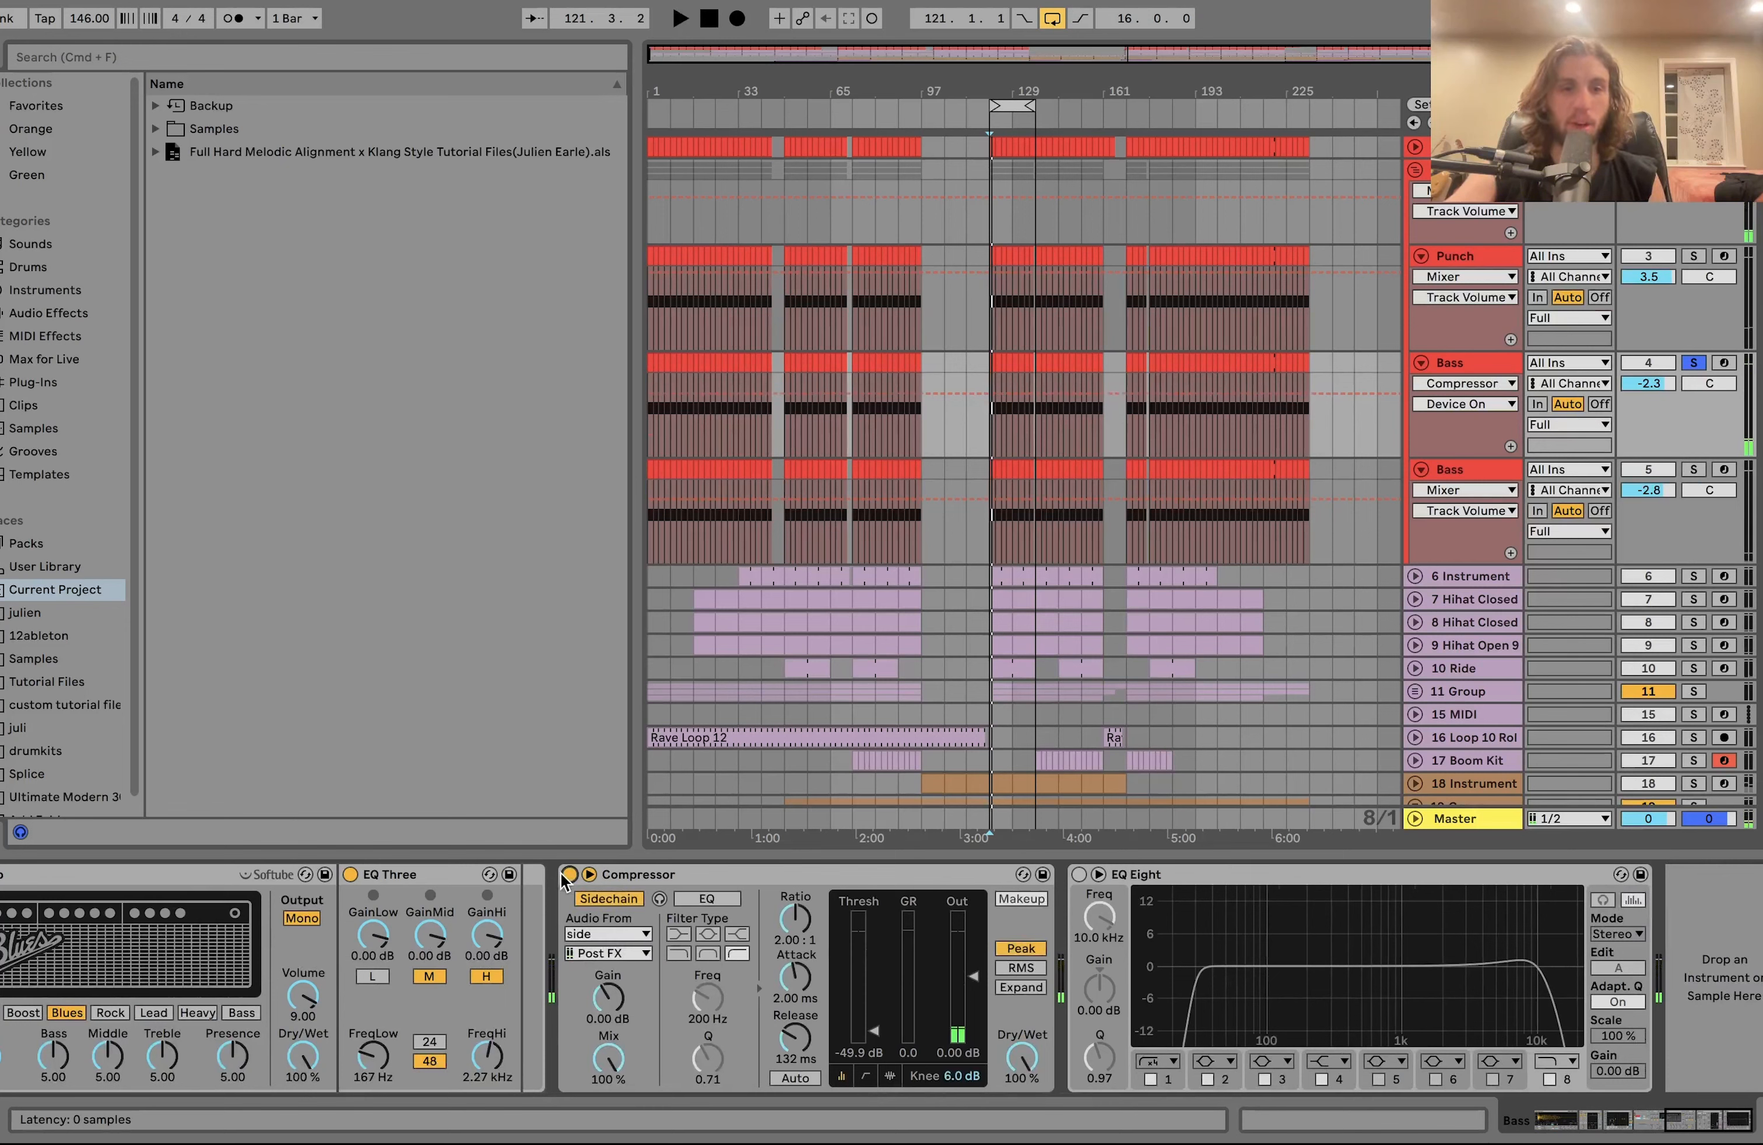
{"action": "key", "text": "space"}
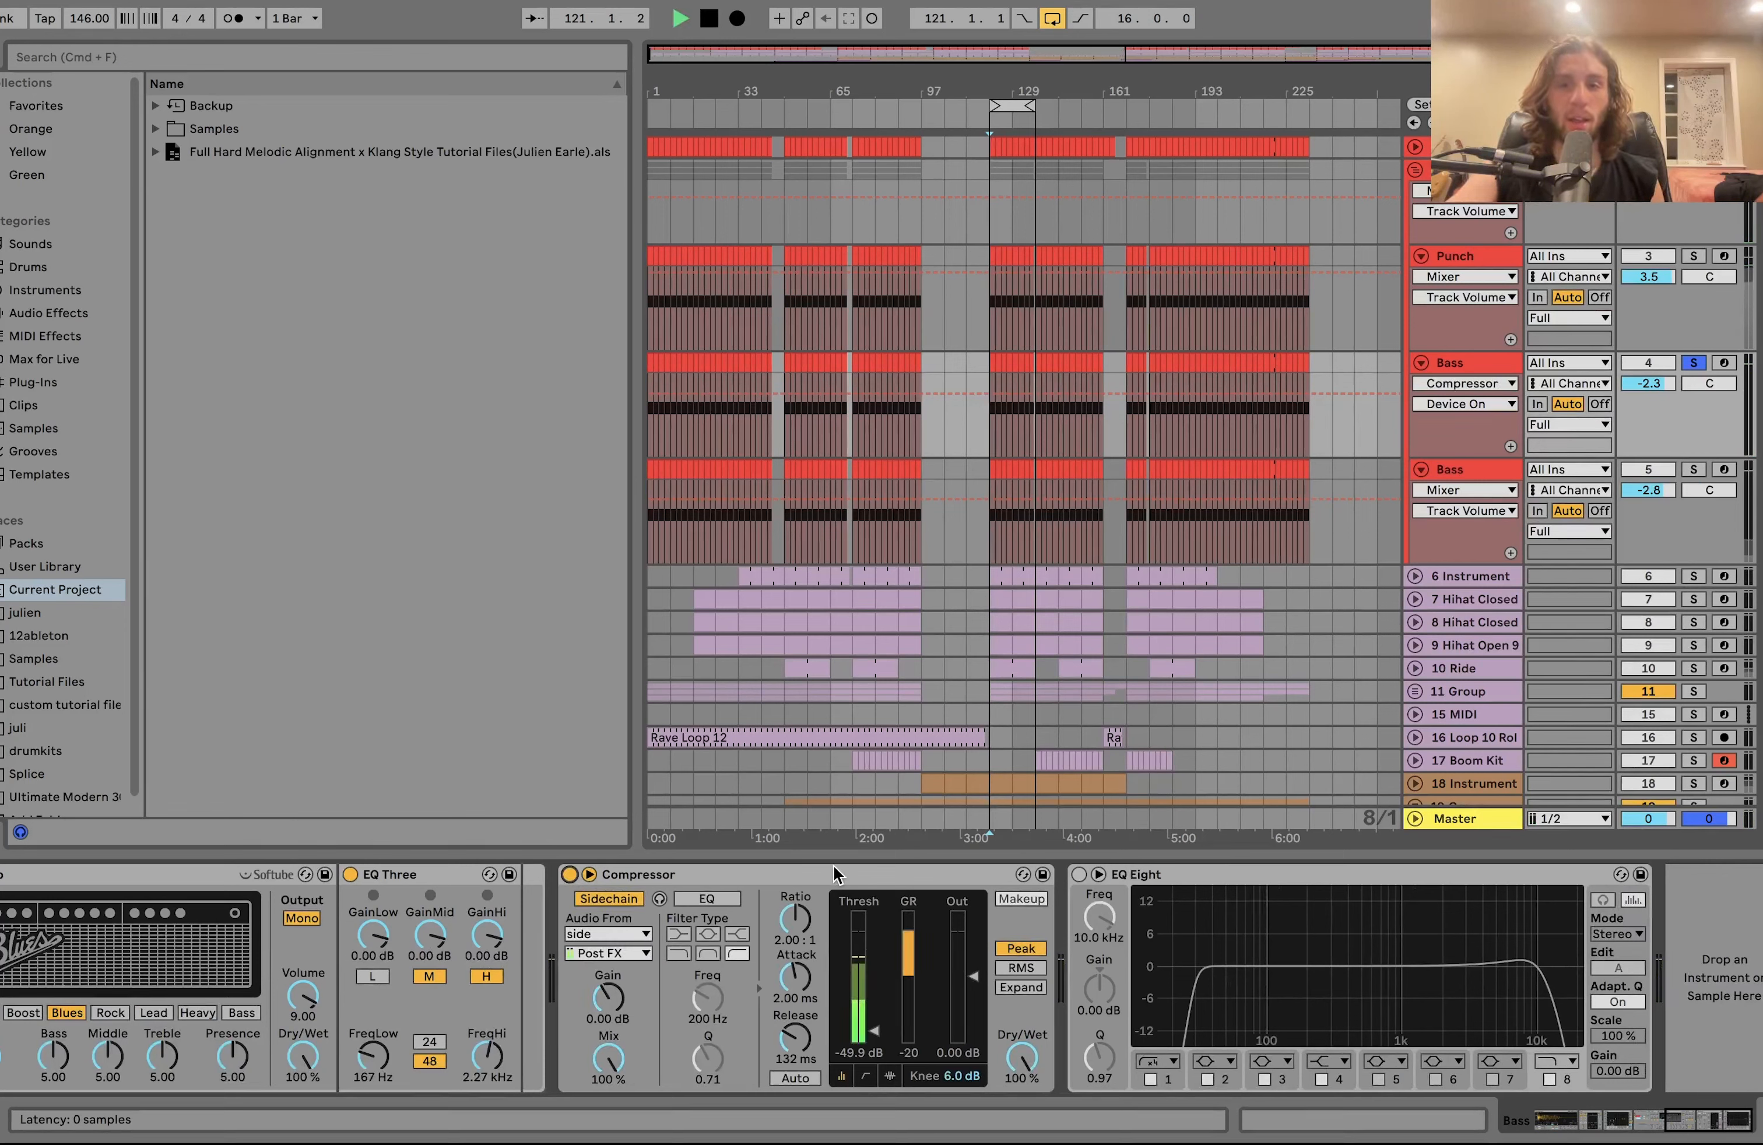
{"action": "left_click", "coordinate": [1077, 876]}
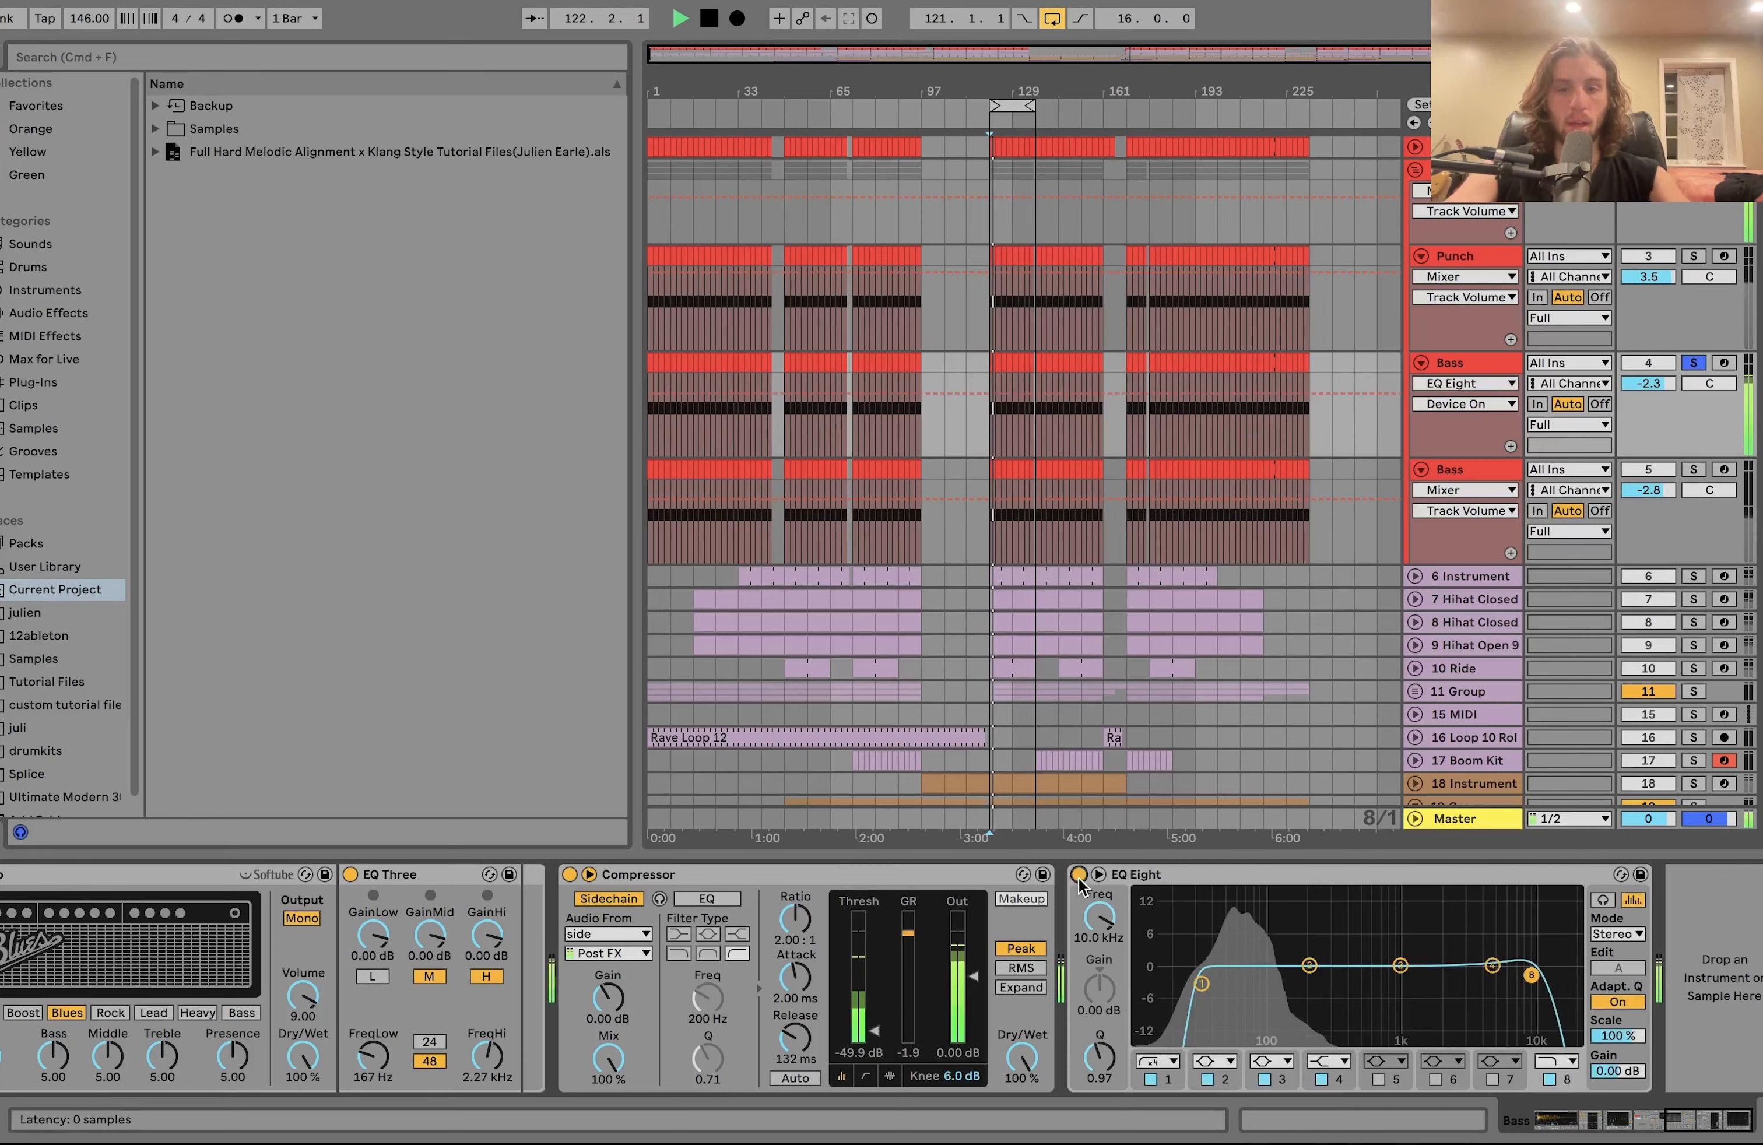
{"action": "key", "text": "space"}
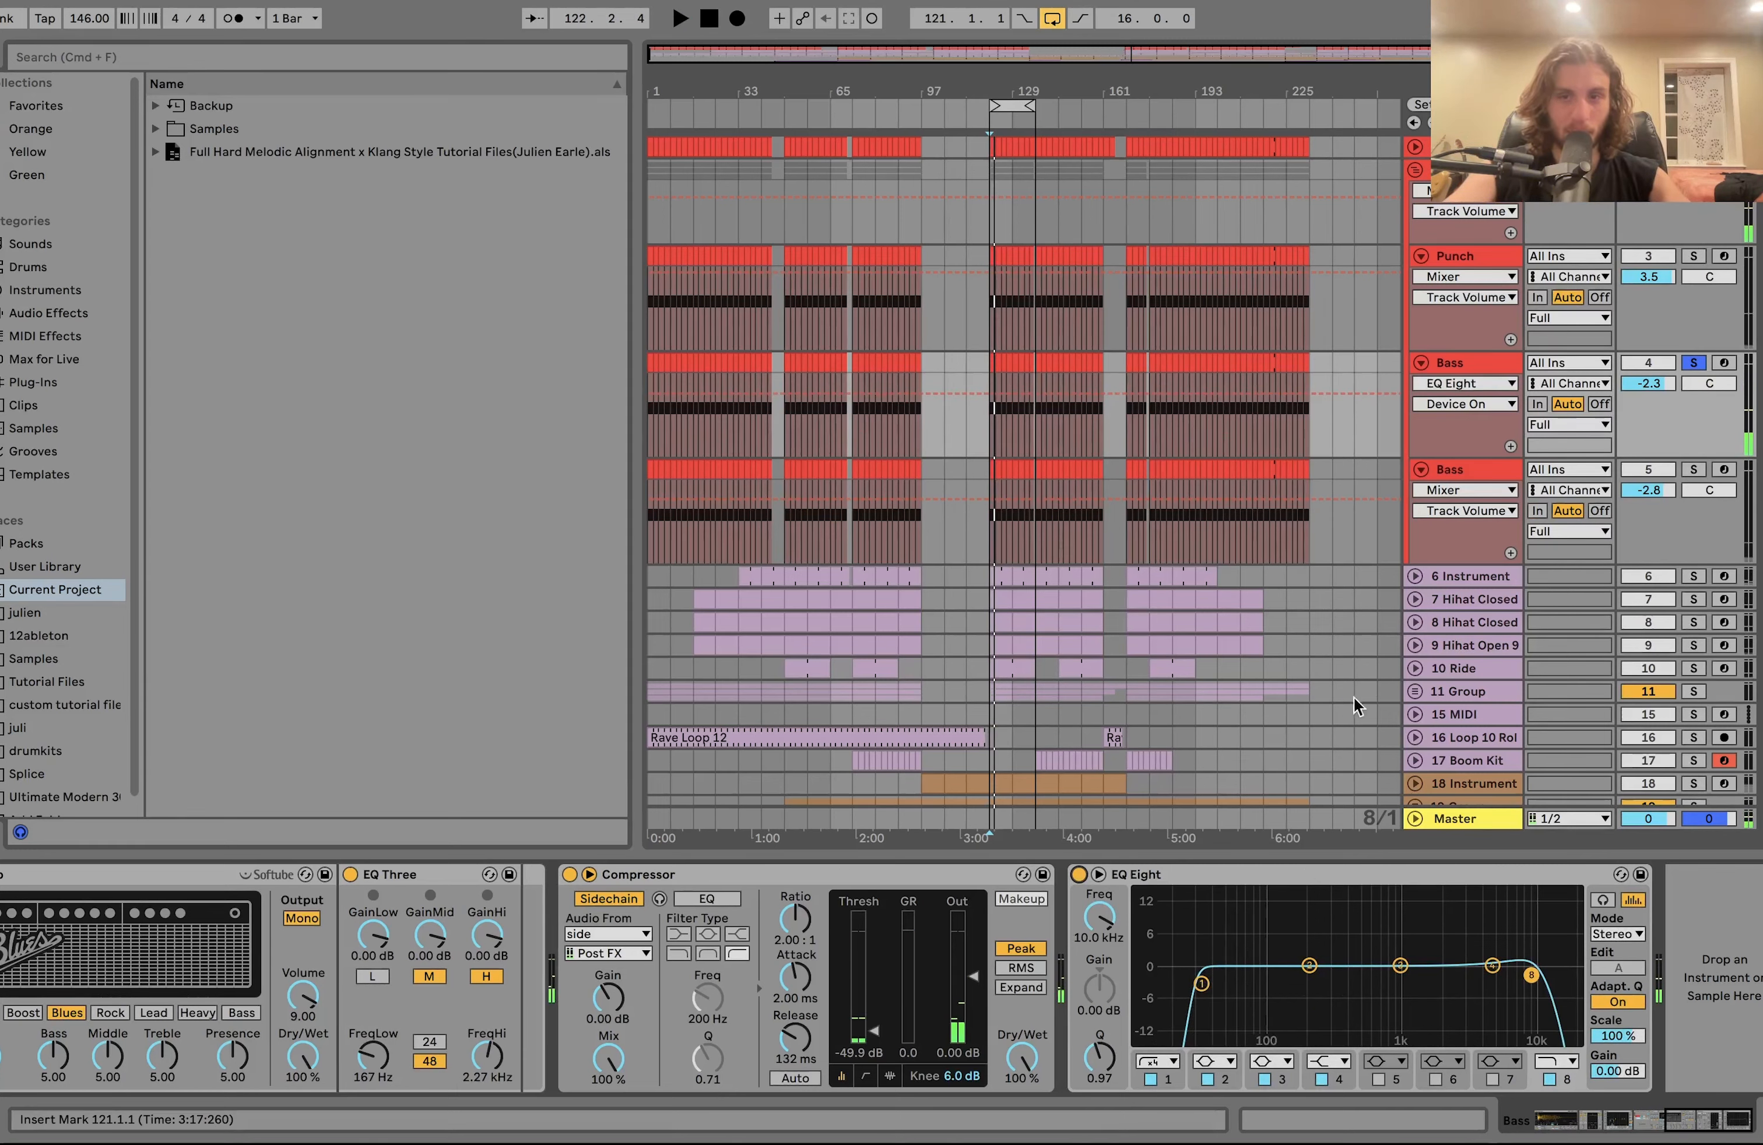
Solo the second Bass track and play it while viewing its Delay, Auto Filter, Amp and Compressor chain
{"action": "left_click", "coordinate": [1695, 470]}
{"action": "left_click", "coordinate": [1479, 475]}
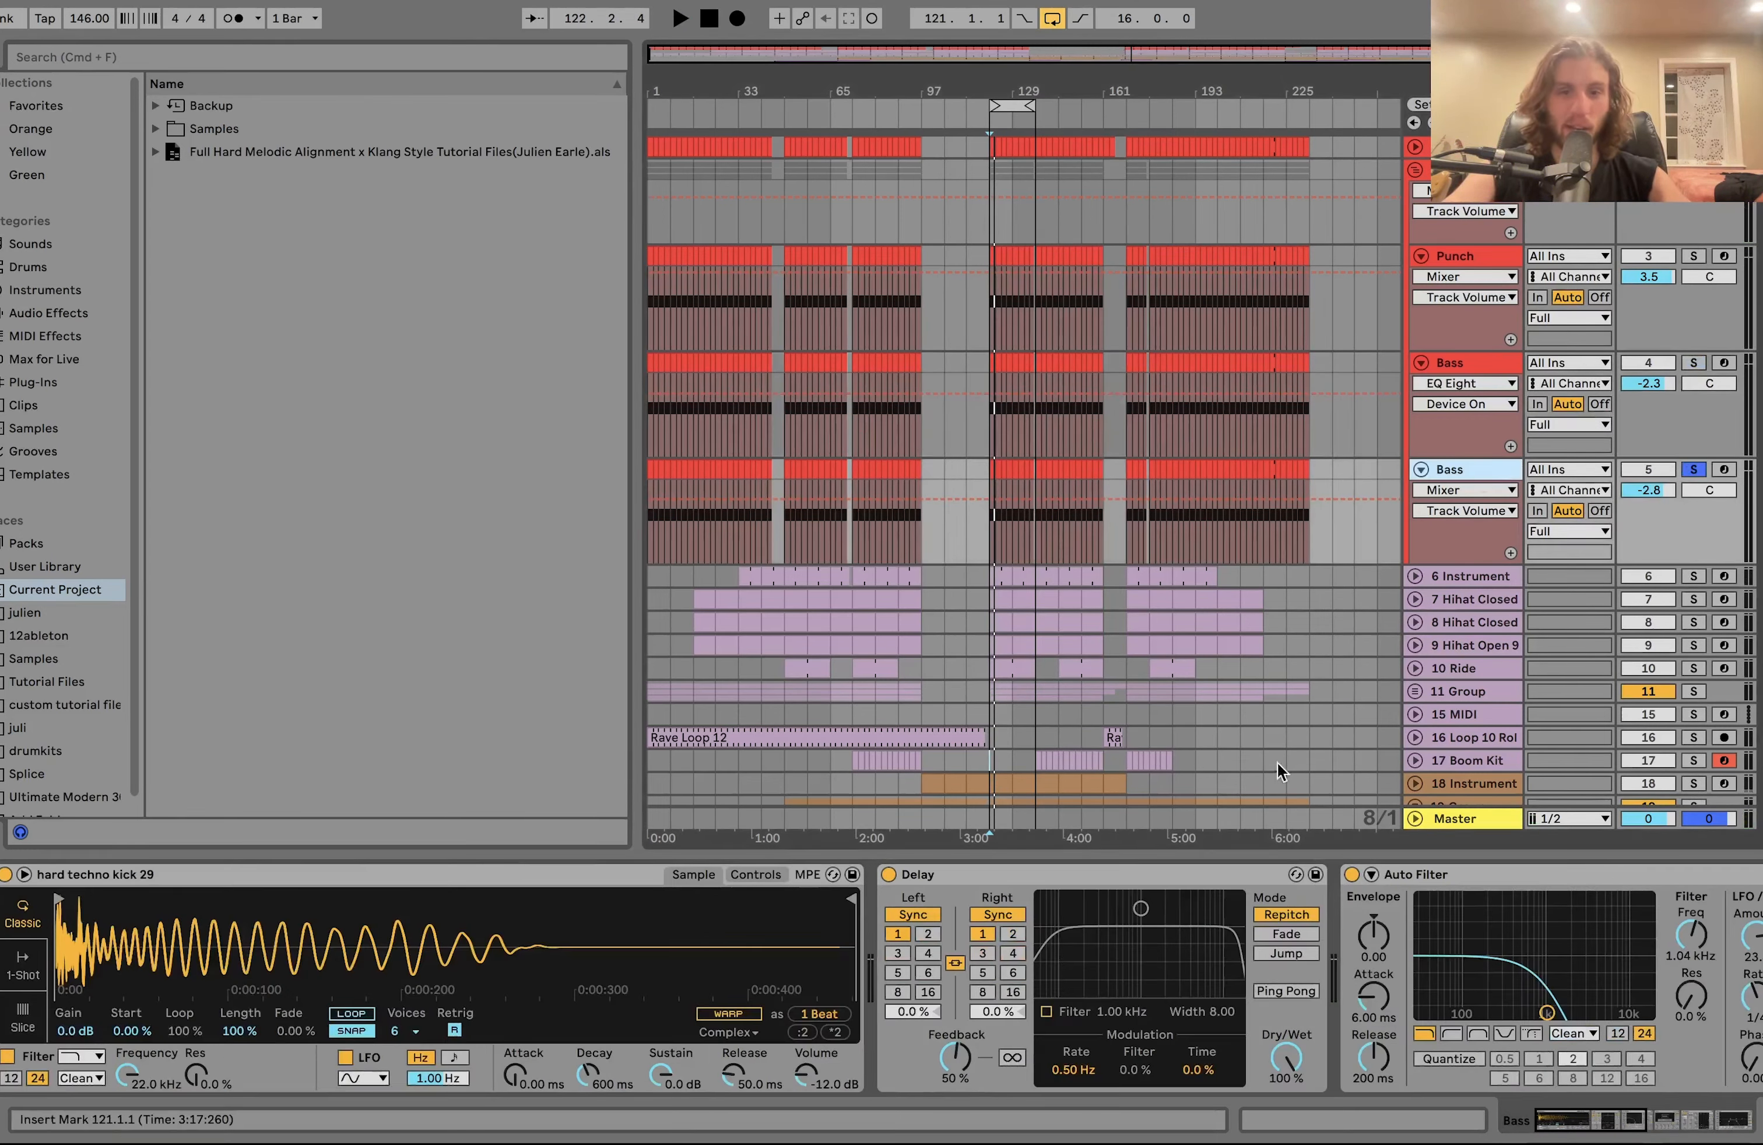
{"action": "scroll", "coordinate": [1145, 949], "scroll_direction": "right", "scroll_amount": 10}
{"action": "key", "text": "space"}
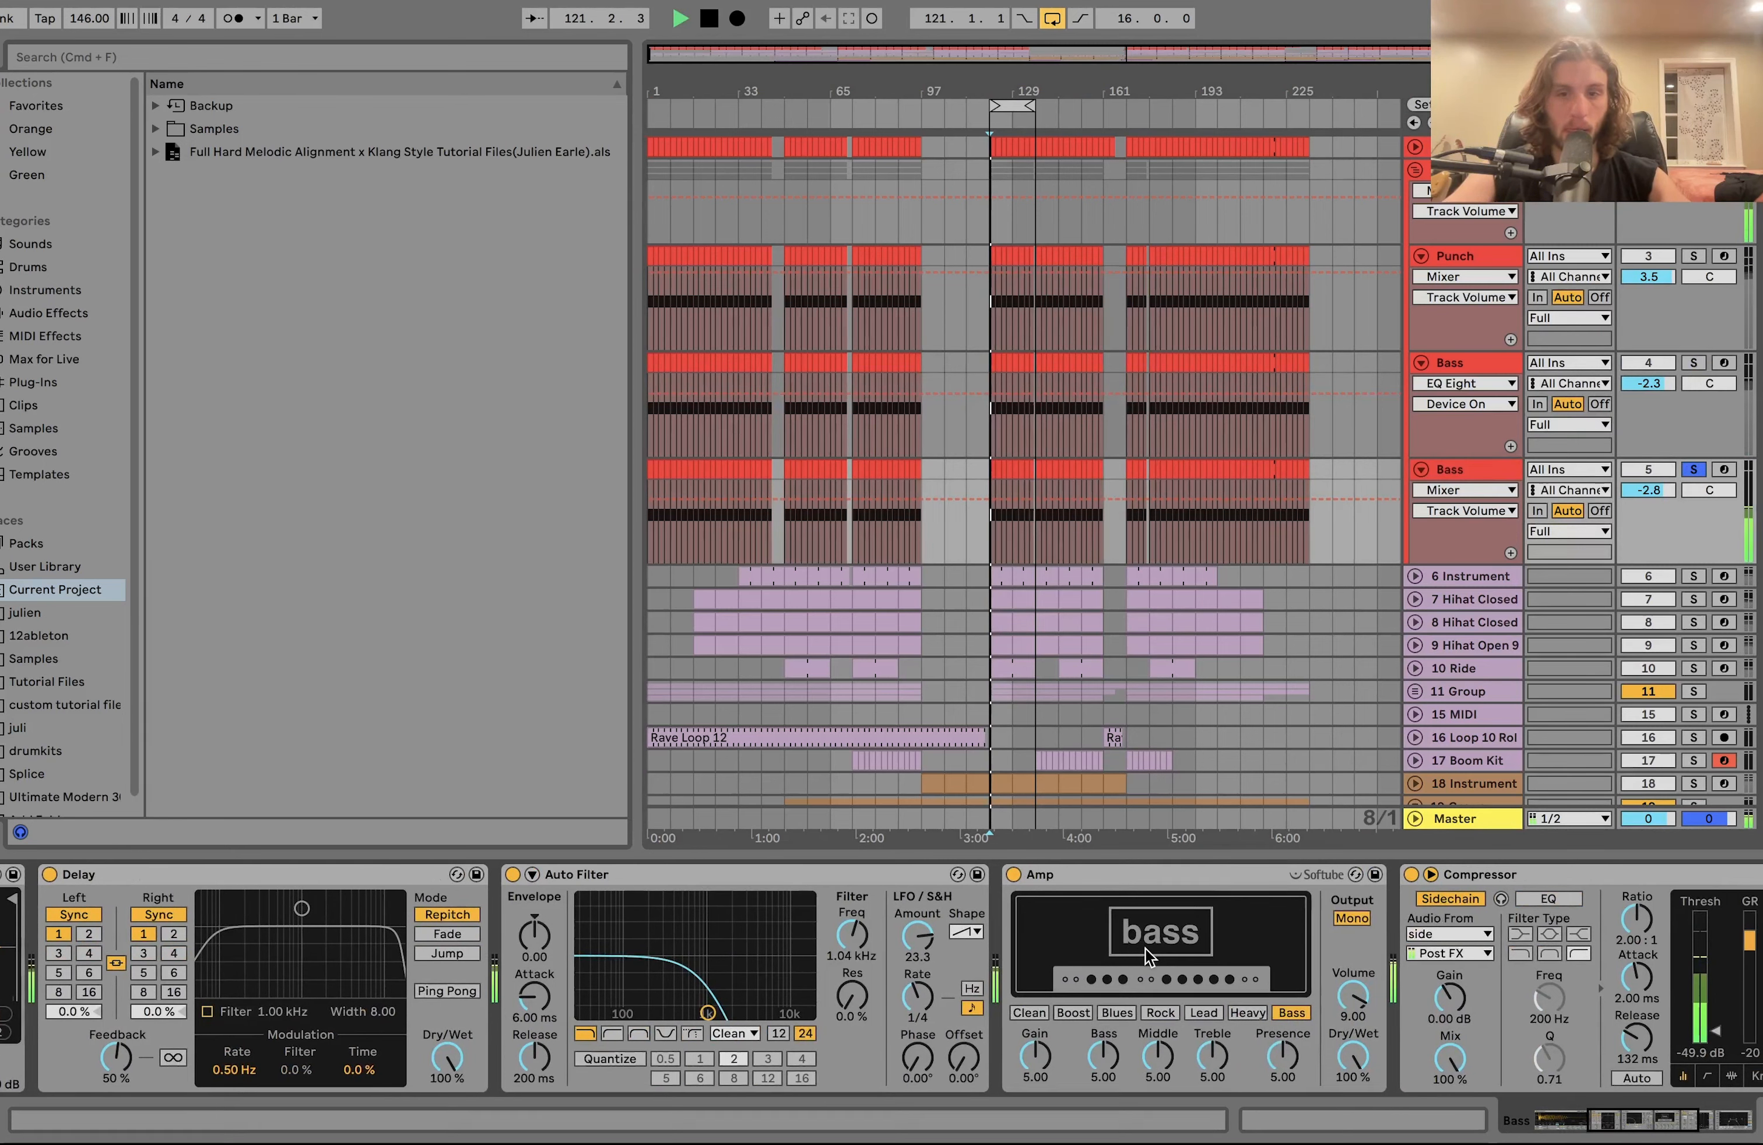
Examine the second Bass track's devices from its sampler and Delay to the sidechain Compressor, then replay the soloed track
{"action": "key", "text": "space"}
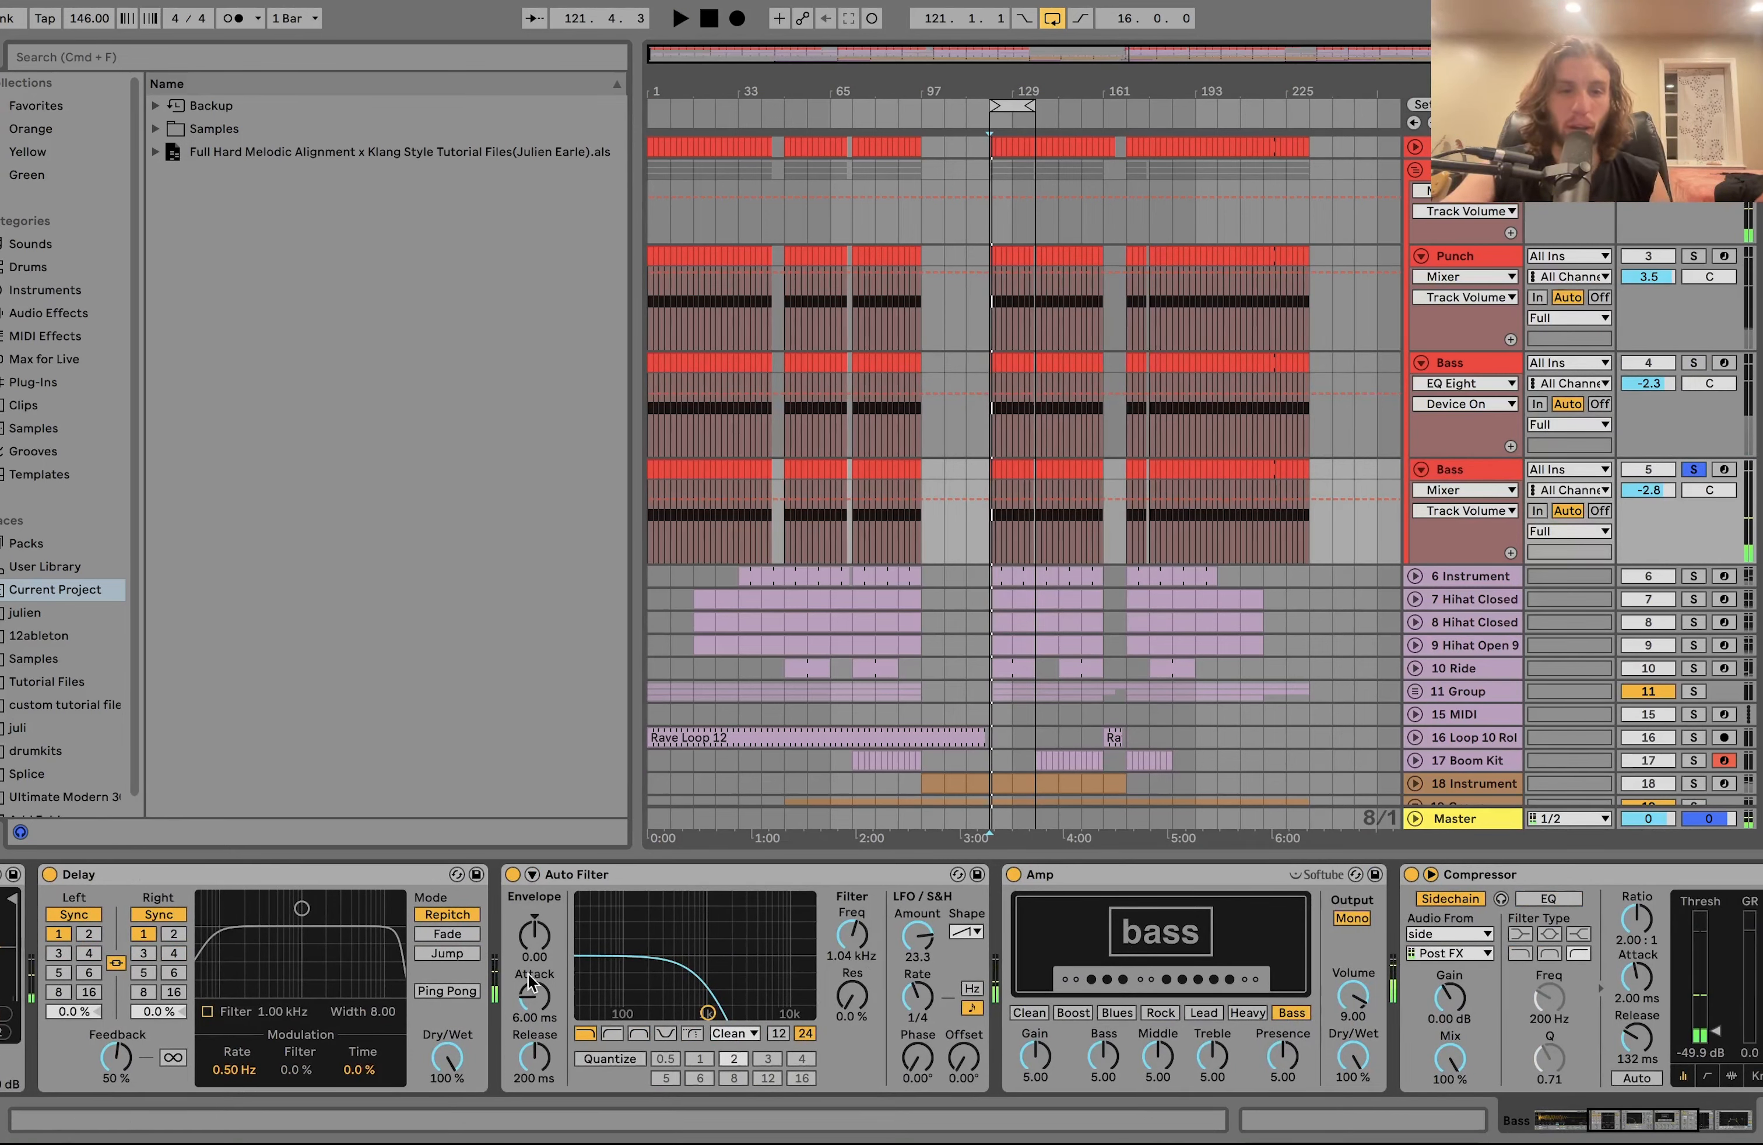
{"action": "scroll", "coordinate": [529, 983], "scroll_direction": "left", "scroll_amount": 3}
{"action": "scroll", "coordinate": [483, 935], "scroll_direction": "left", "scroll_amount": 10}
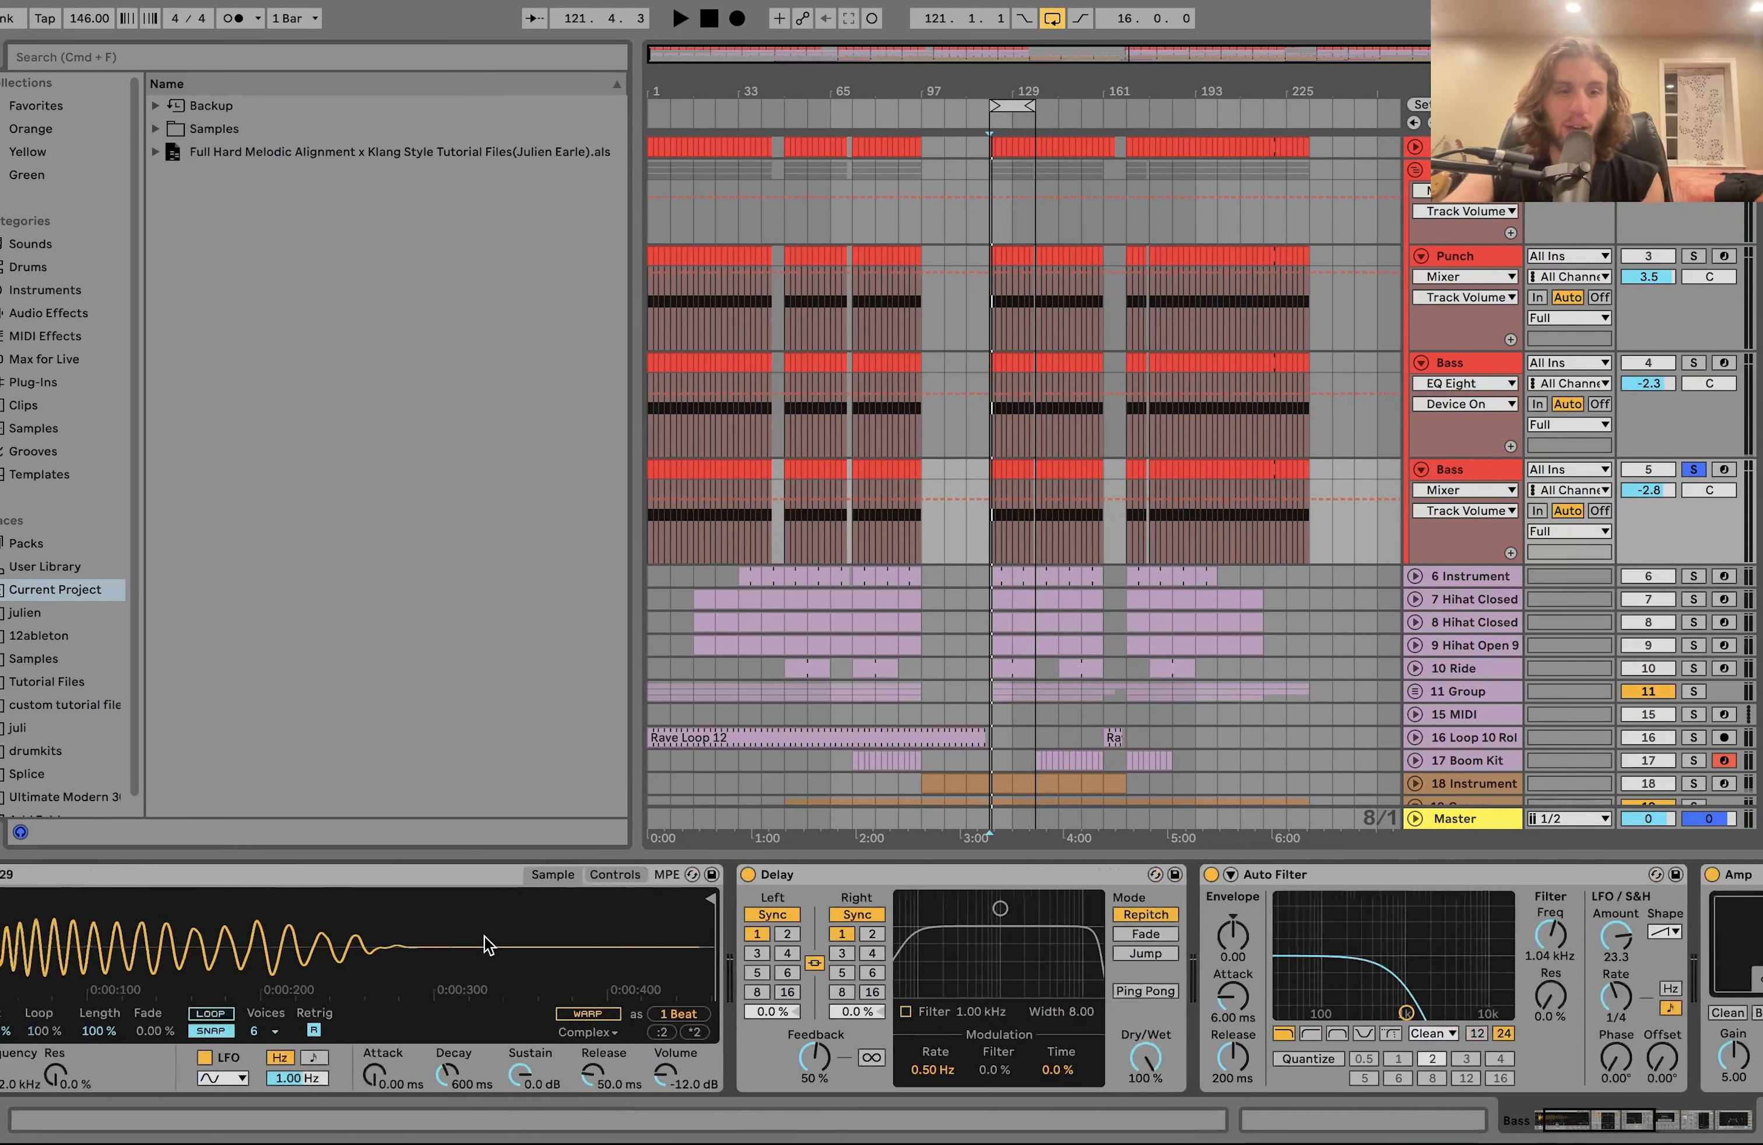
{"action": "scroll", "coordinate": [484, 935], "scroll_direction": "right", "scroll_amount": 20}
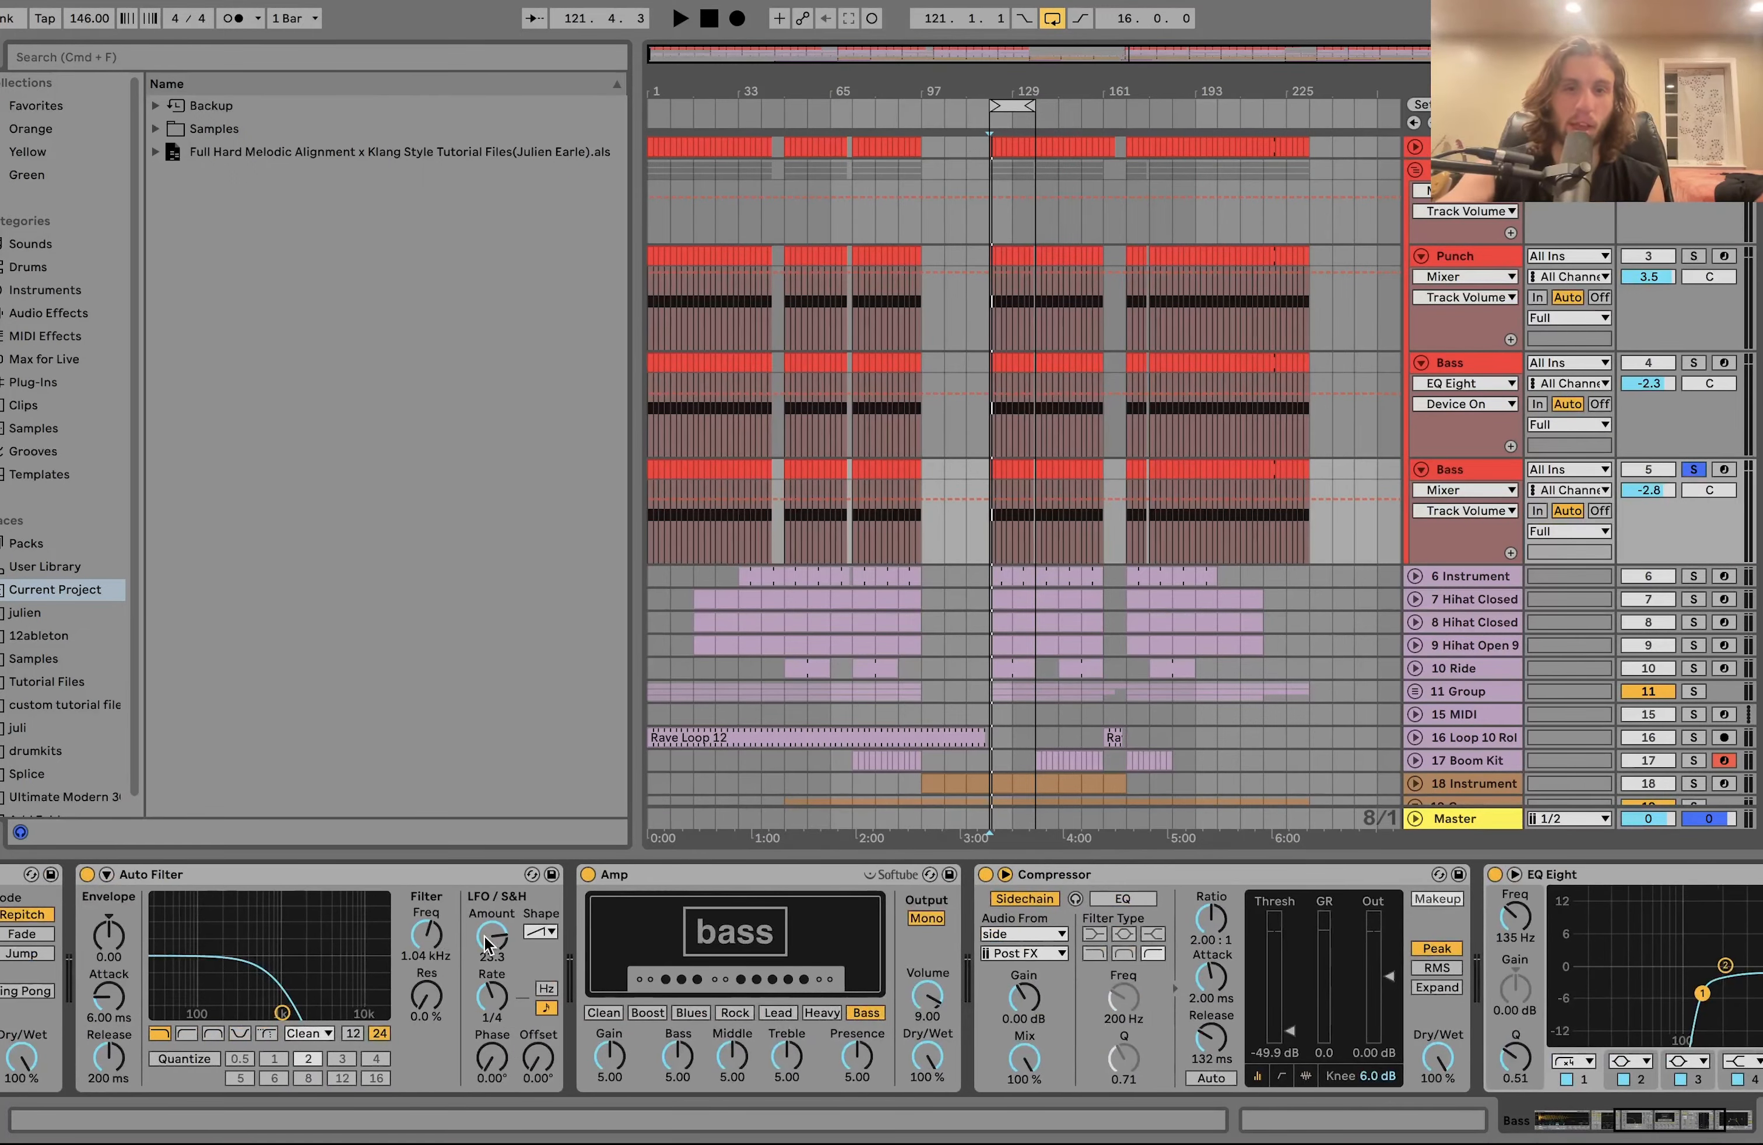
{"action": "key", "text": "space"}
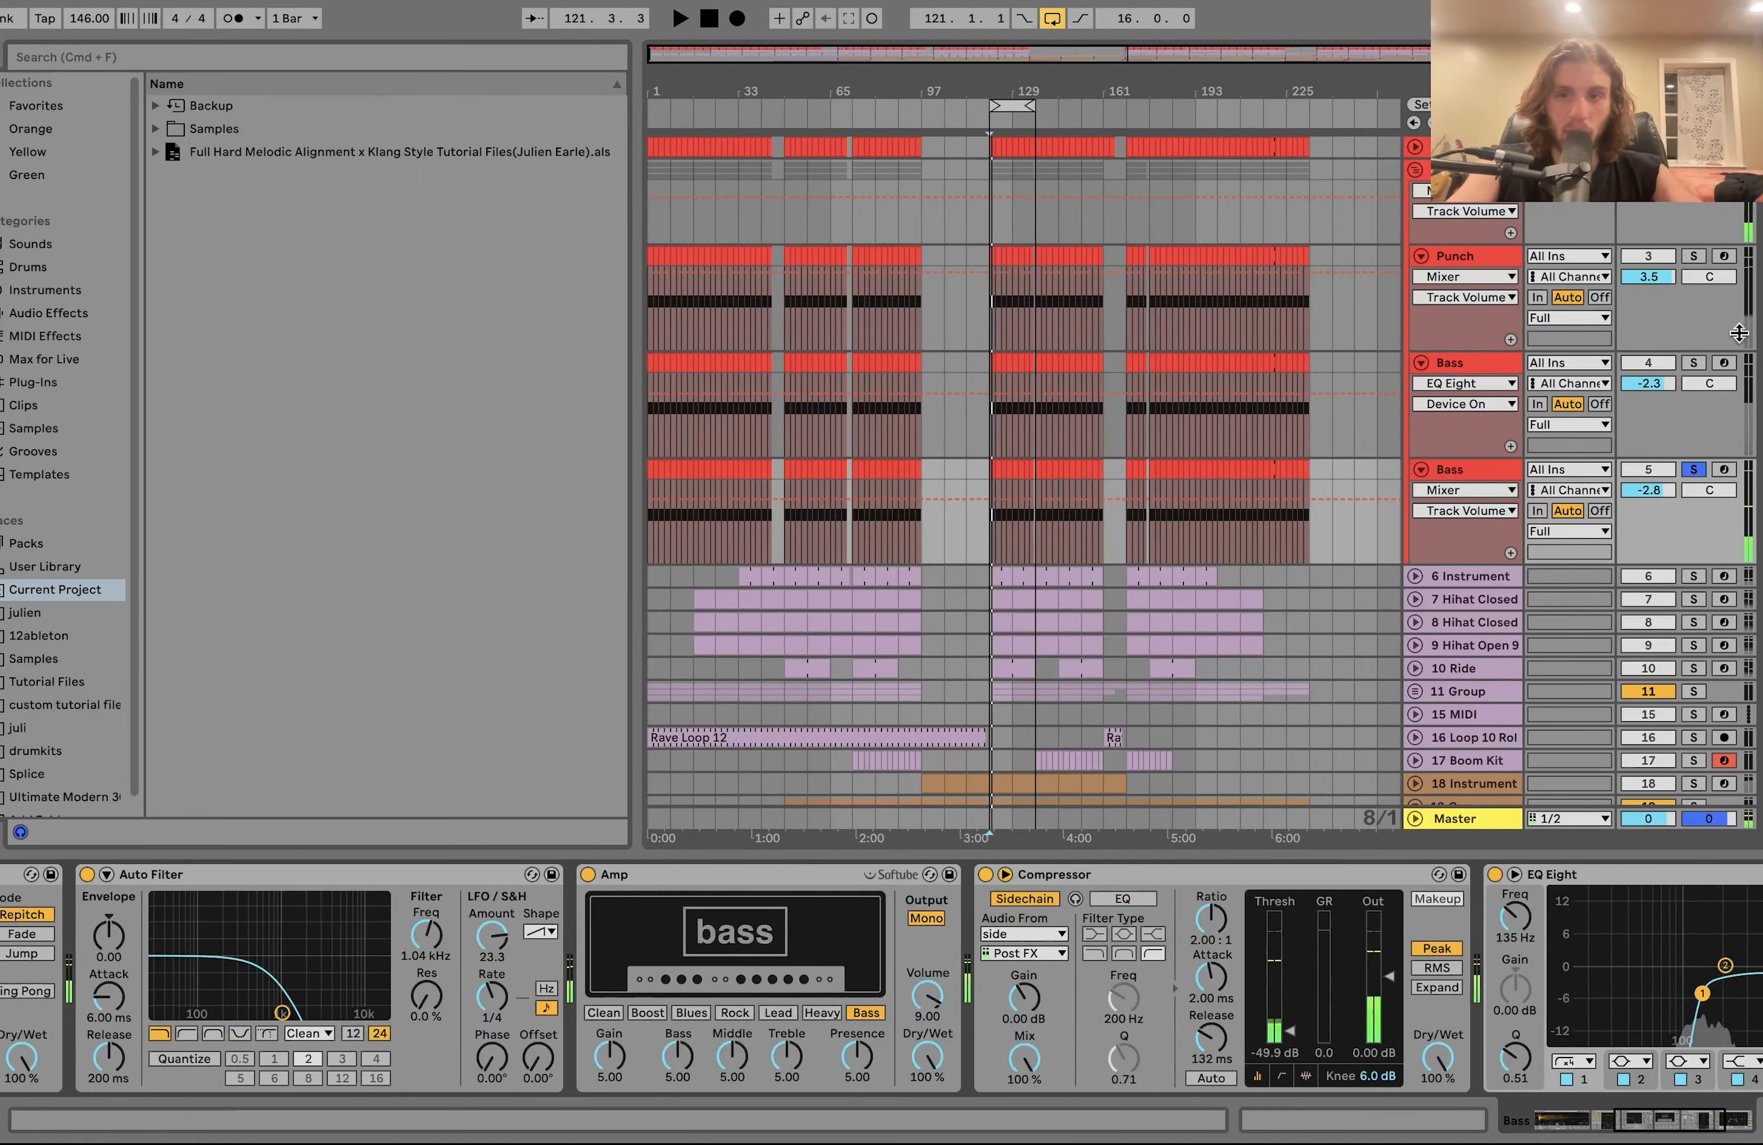
Compare the kick loop with the second Bass track muted and unmuted, leaving all solos off
{"action": "left_click", "coordinate": [1693, 362]}
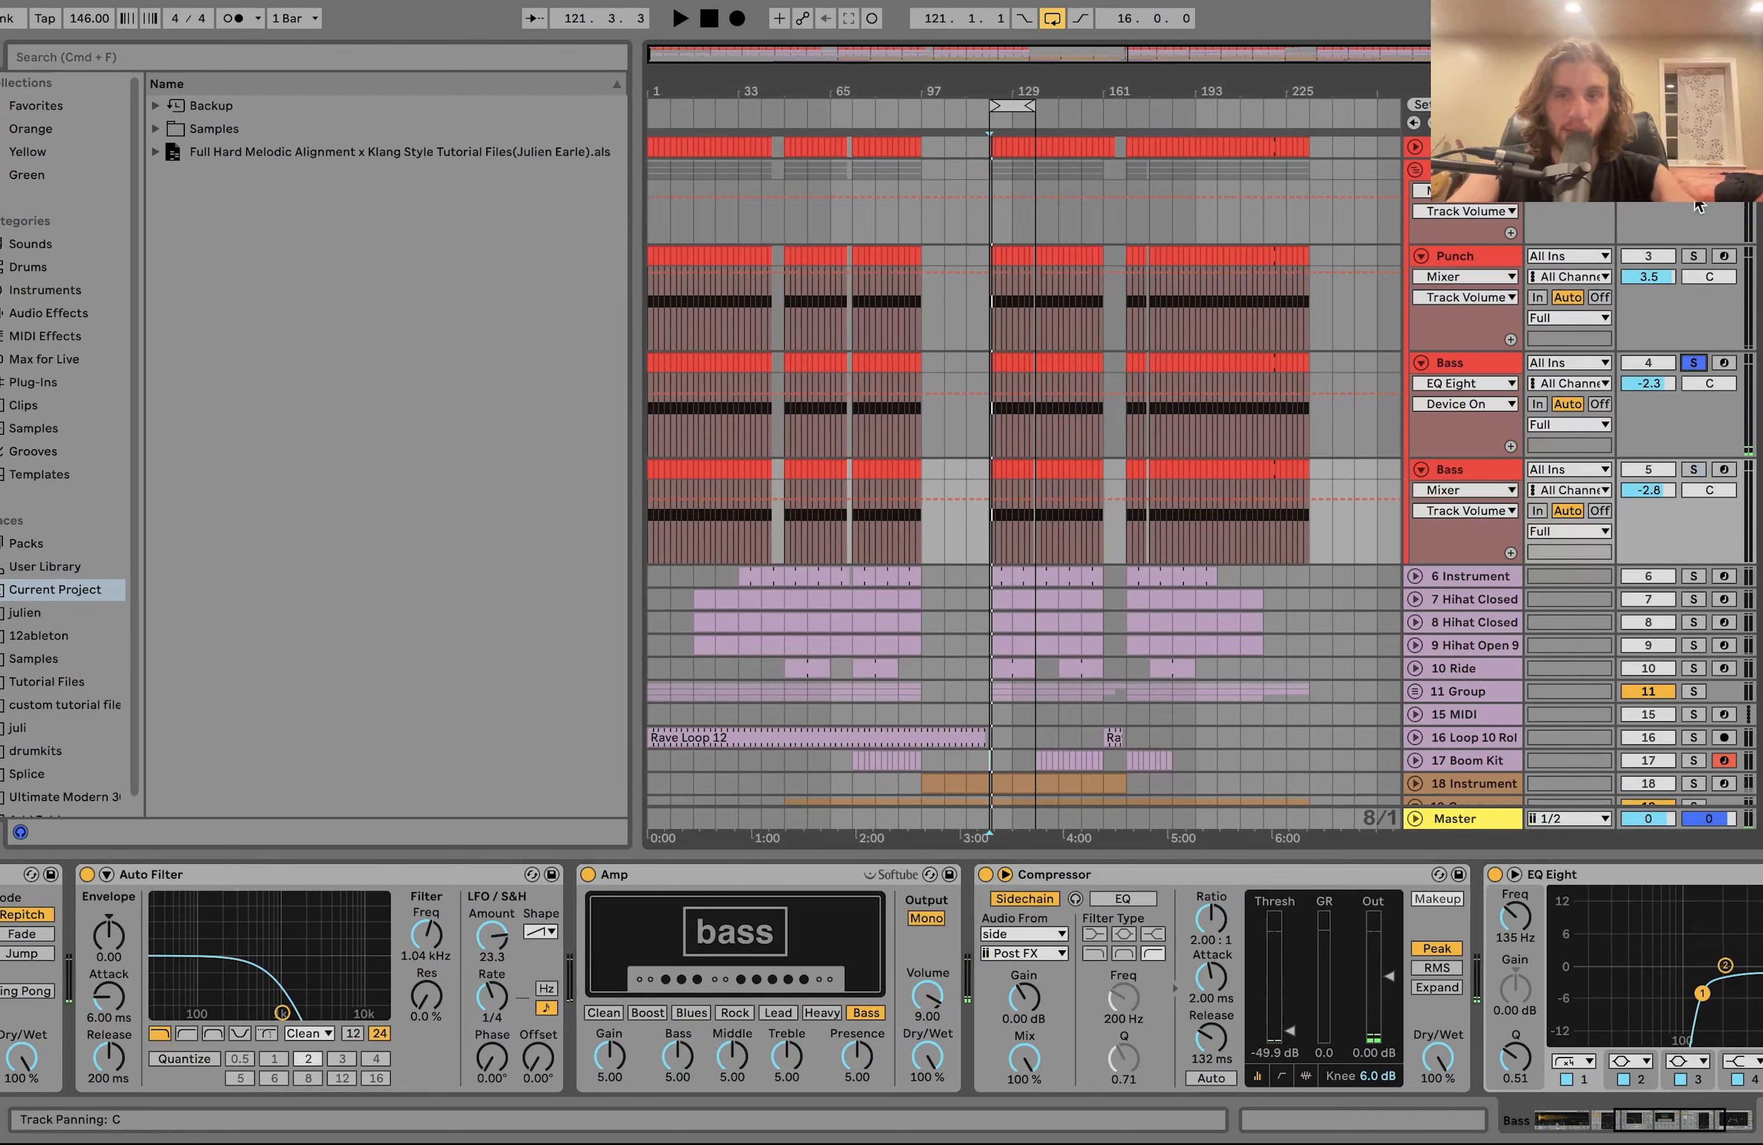
{"action": "left_click", "coordinate": [1694, 363]}
{"action": "left_click", "coordinate": [1648, 470]}
{"action": "key", "text": "space"}
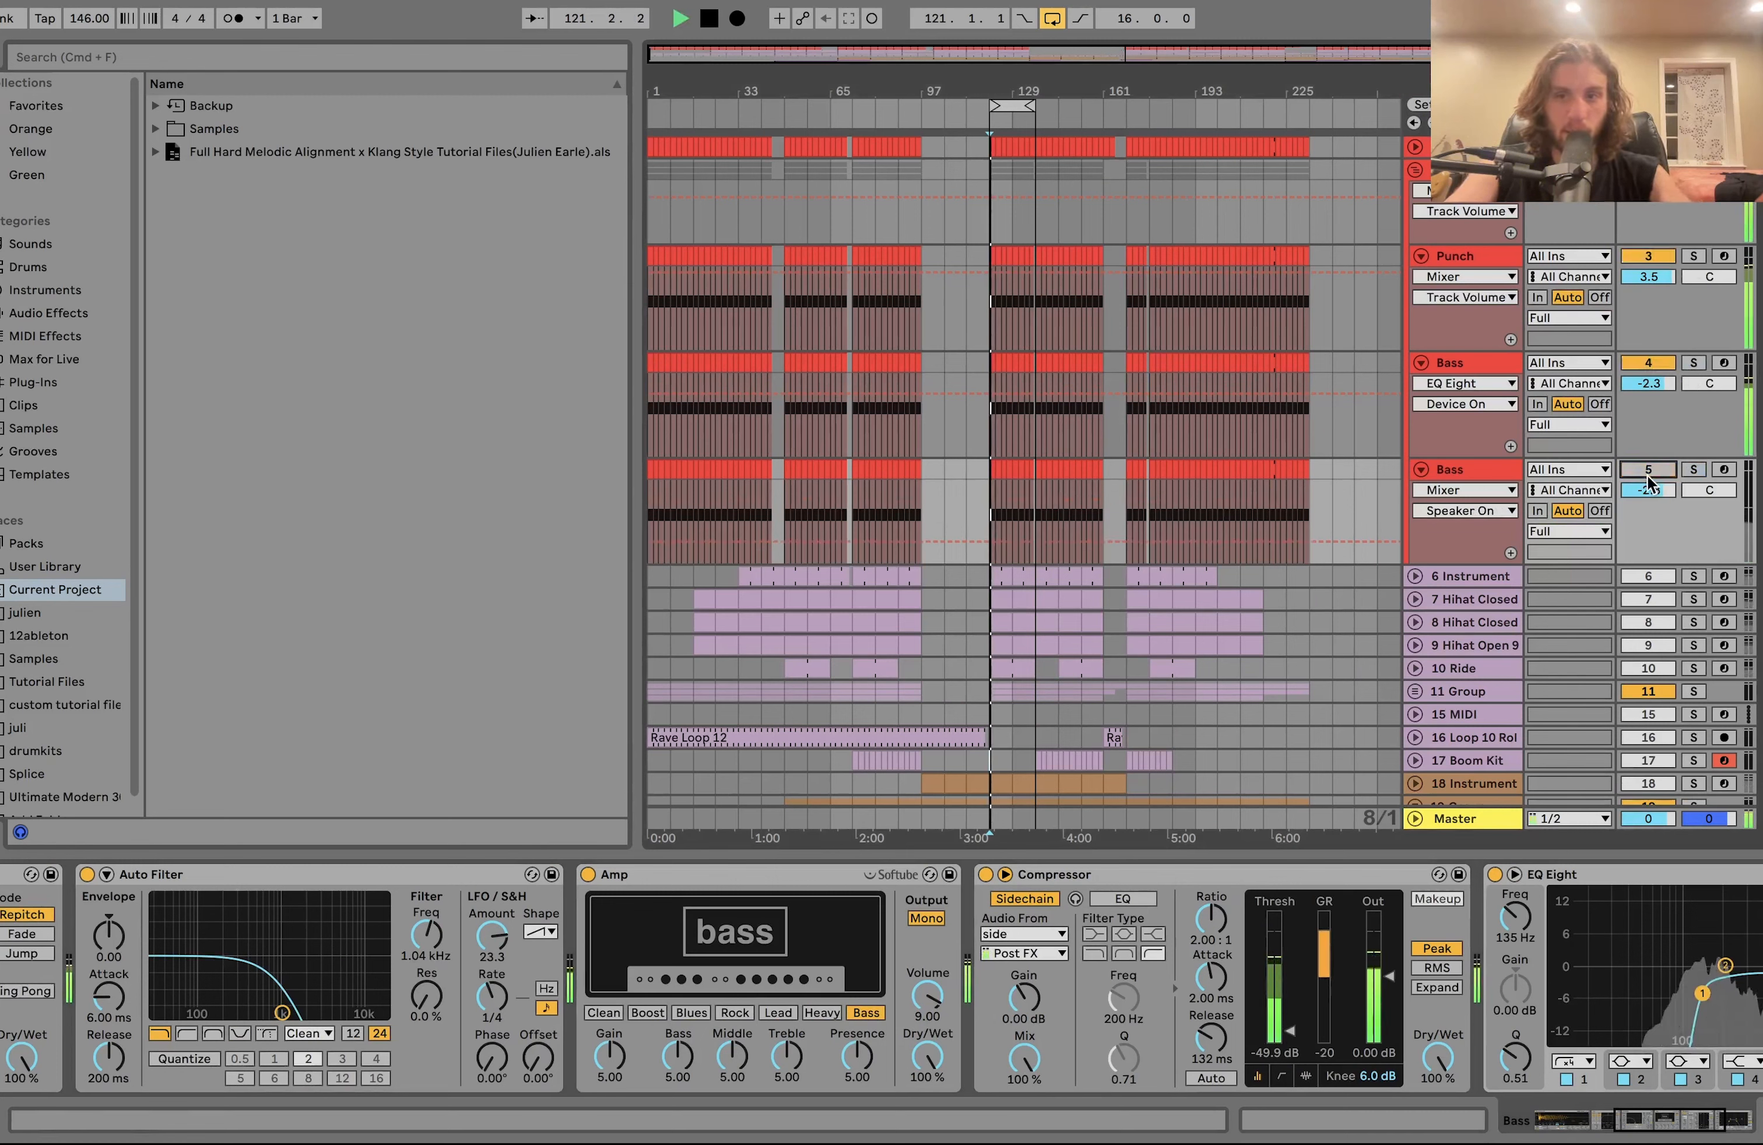
{"action": "key", "text": "space"}
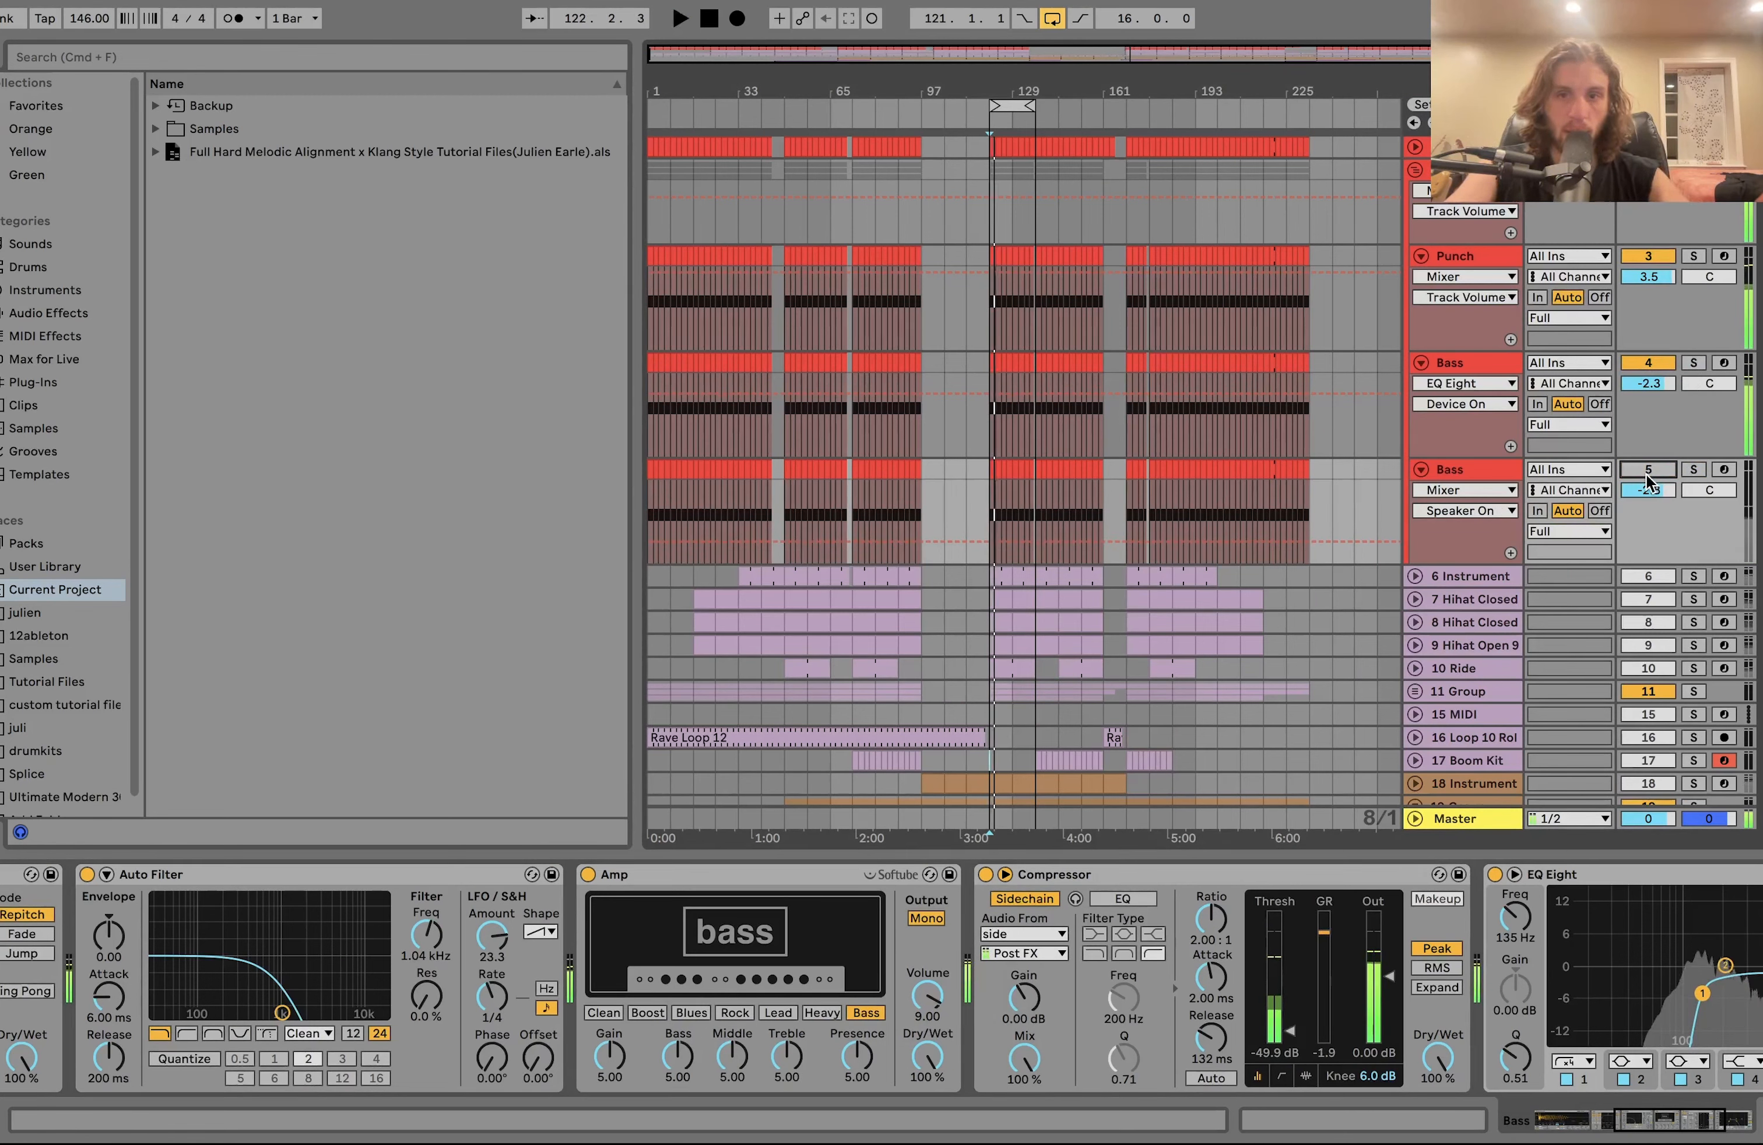
{"action": "left_click", "coordinate": [1648, 475]}
{"action": "key", "text": "space"}
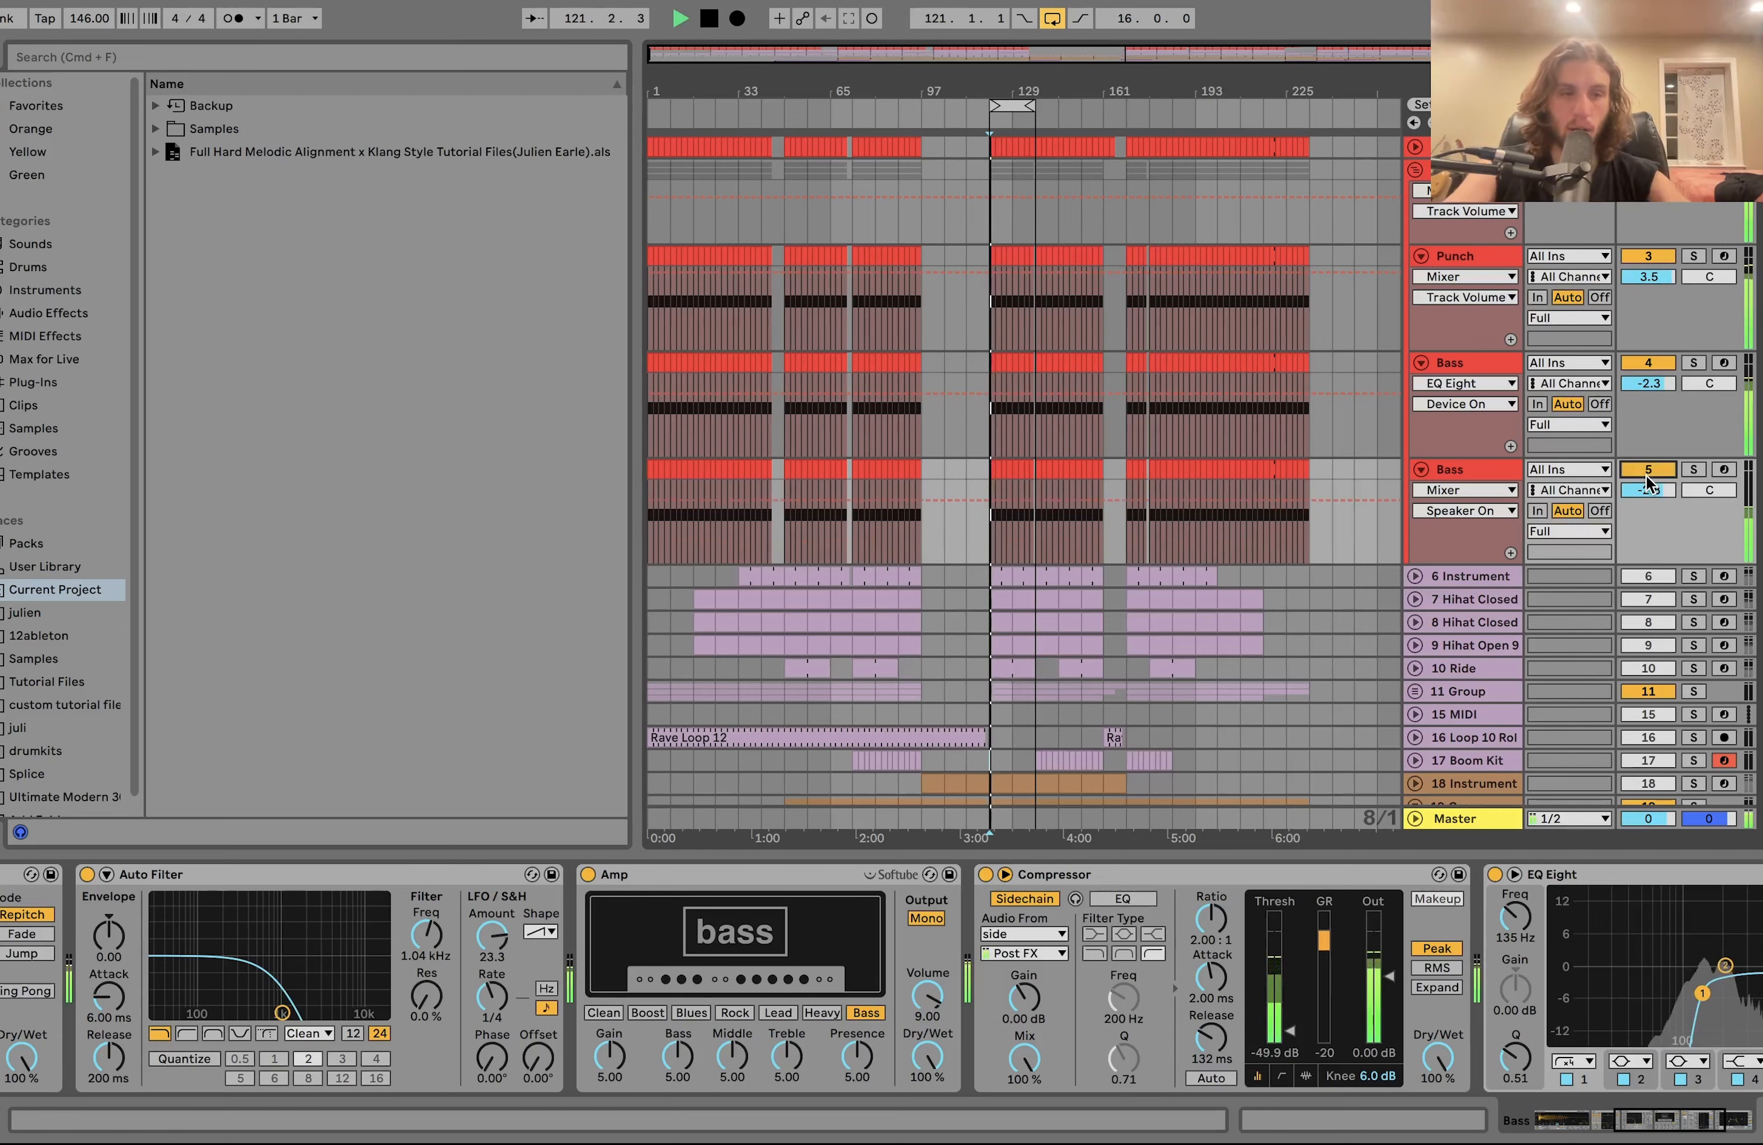
Solo the second Bass track, play it briefly and examine its chain through to the final EQ Eight
{"action": "left_click", "coordinate": [1694, 470]}
{"action": "key", "text": "space"}
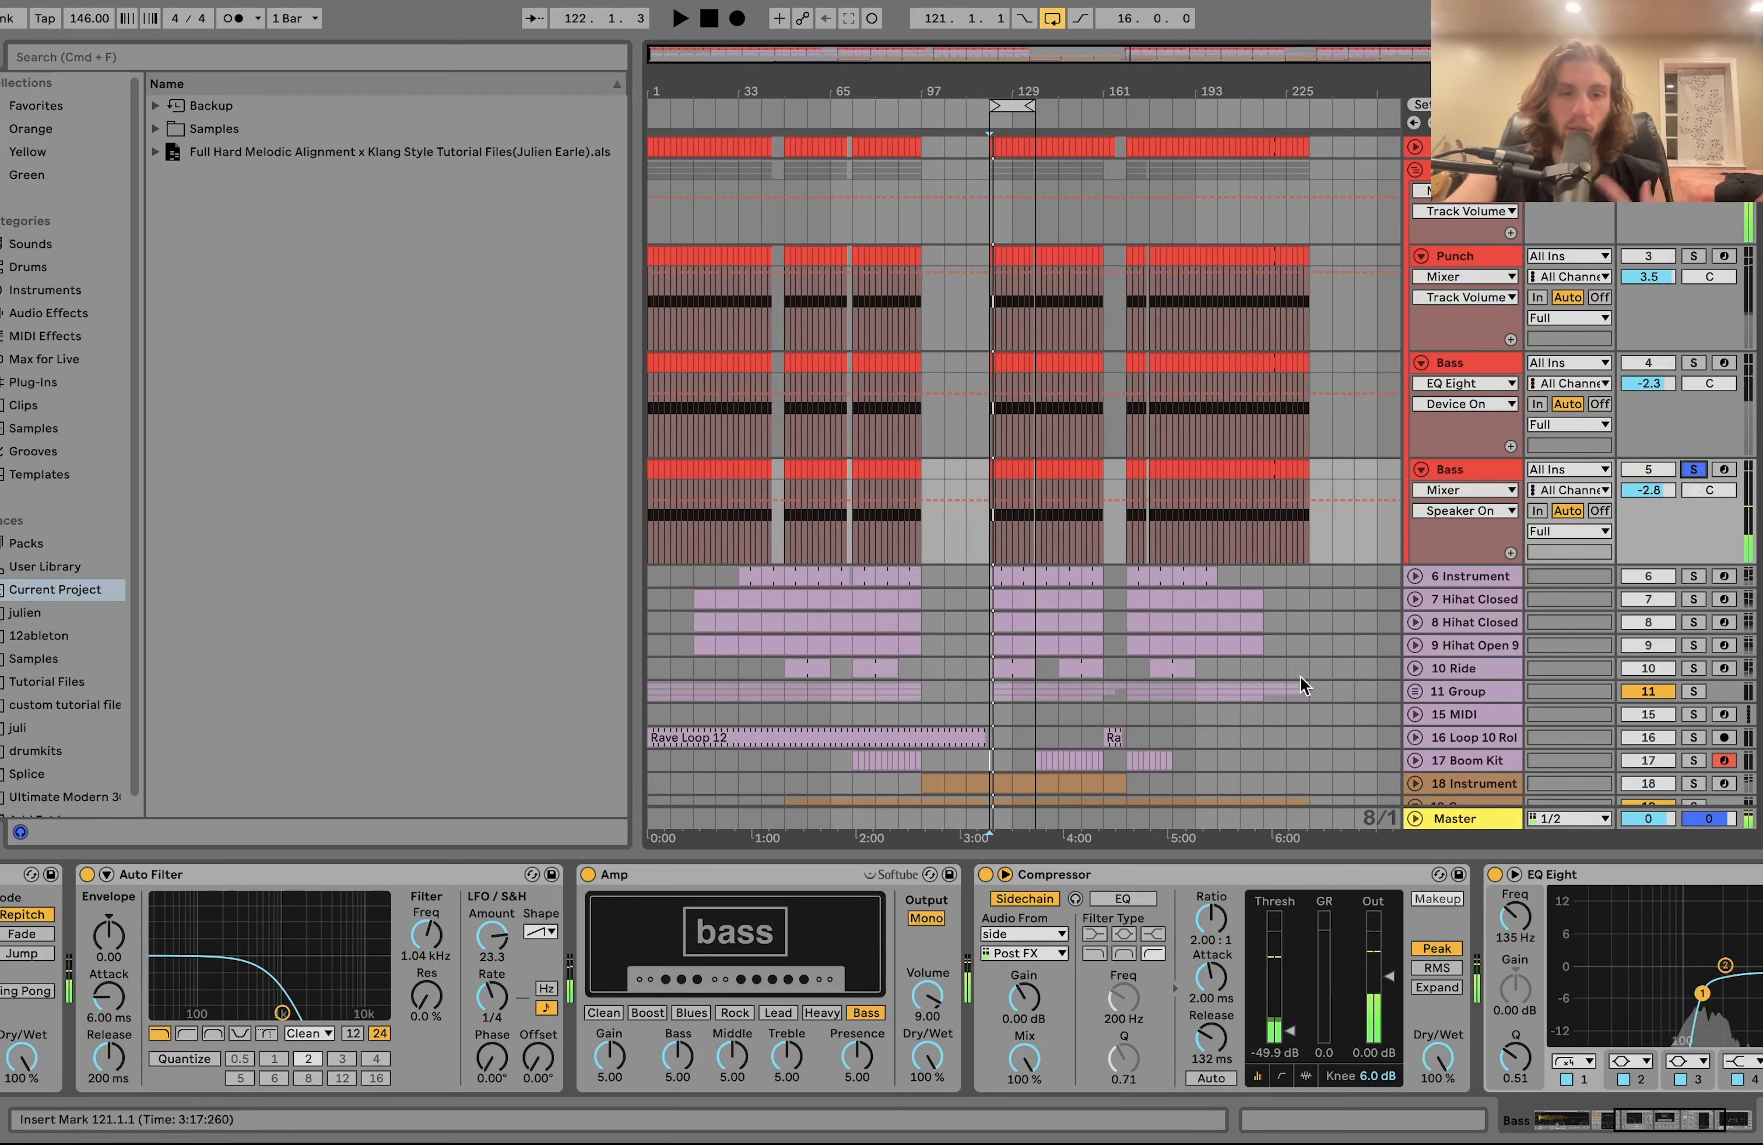
{"action": "scroll", "coordinate": [660, 1008], "scroll_direction": "left", "scroll_amount": 3}
{"action": "scroll", "coordinate": [660, 1008], "scroll_direction": "left", "scroll_amount": 5}
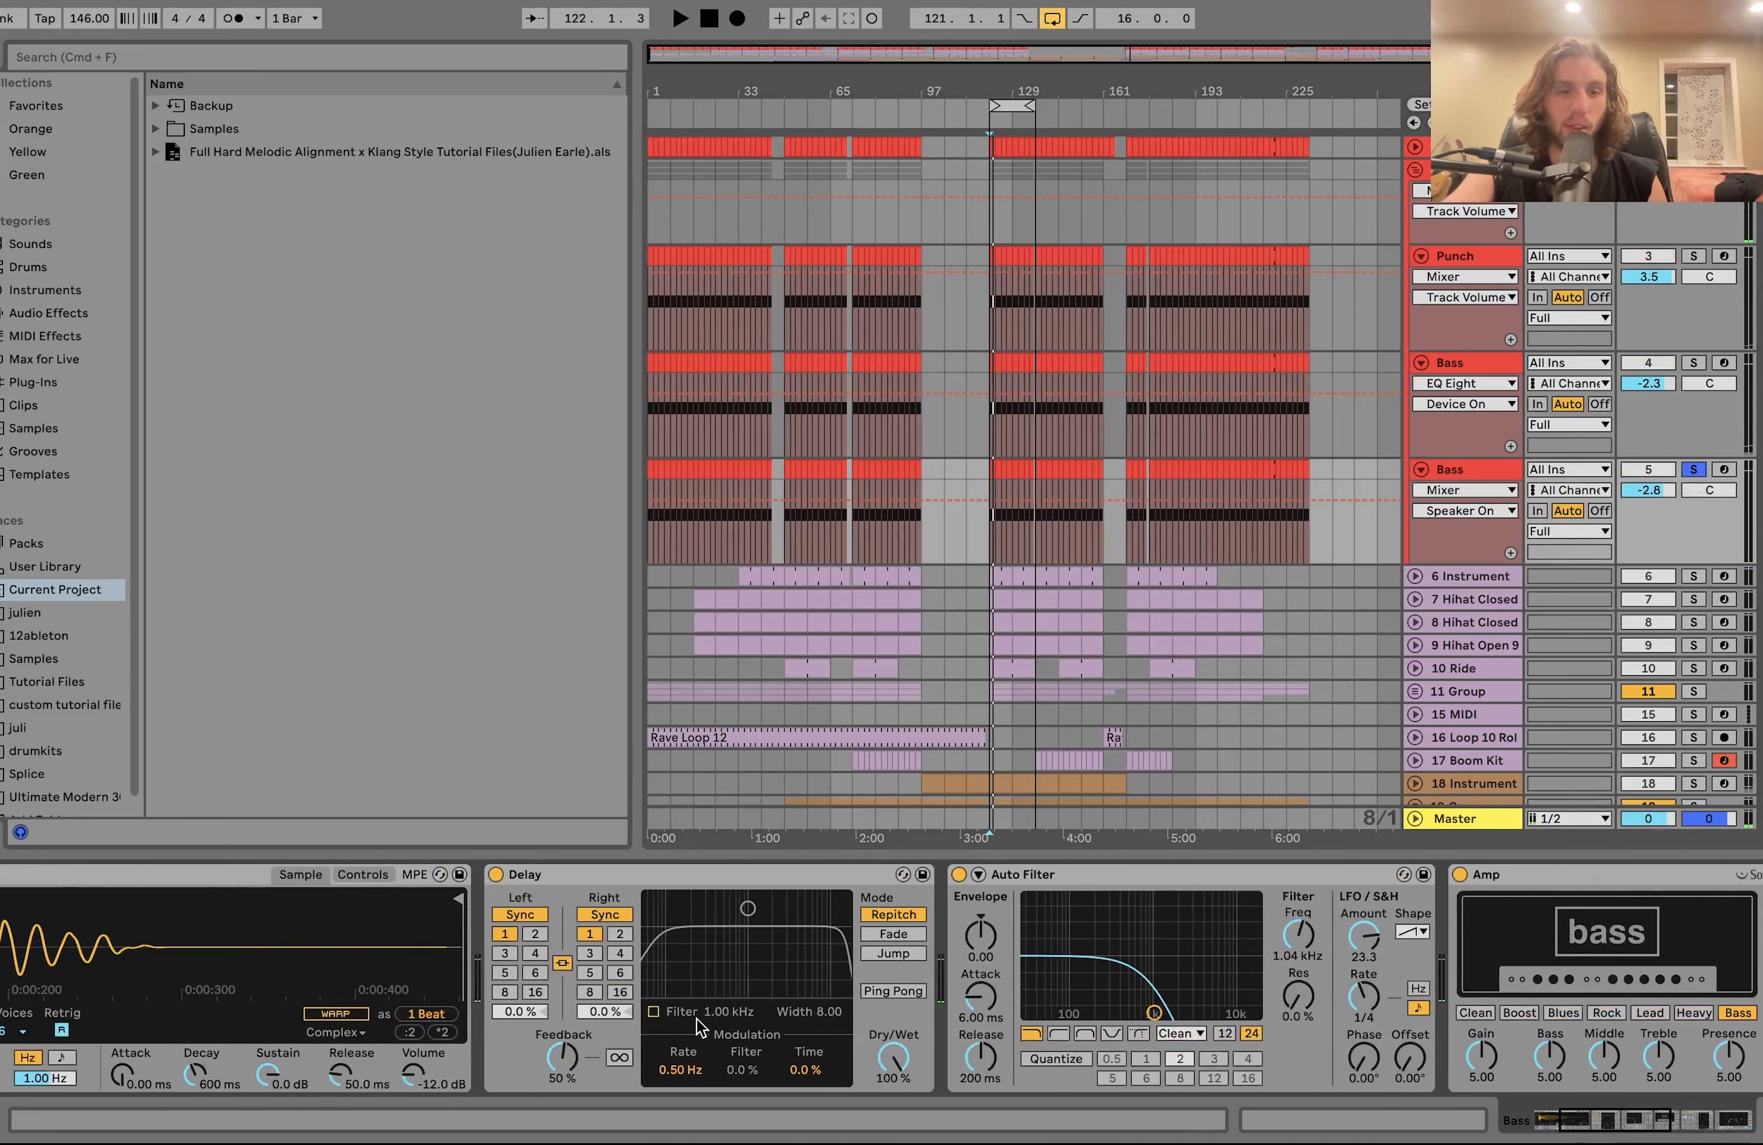
{"action": "scroll", "coordinate": [695, 1018], "scroll_direction": "right", "scroll_amount": 2}
{"action": "scroll", "coordinate": [823, 1041], "scroll_direction": "right", "scroll_amount": 2}
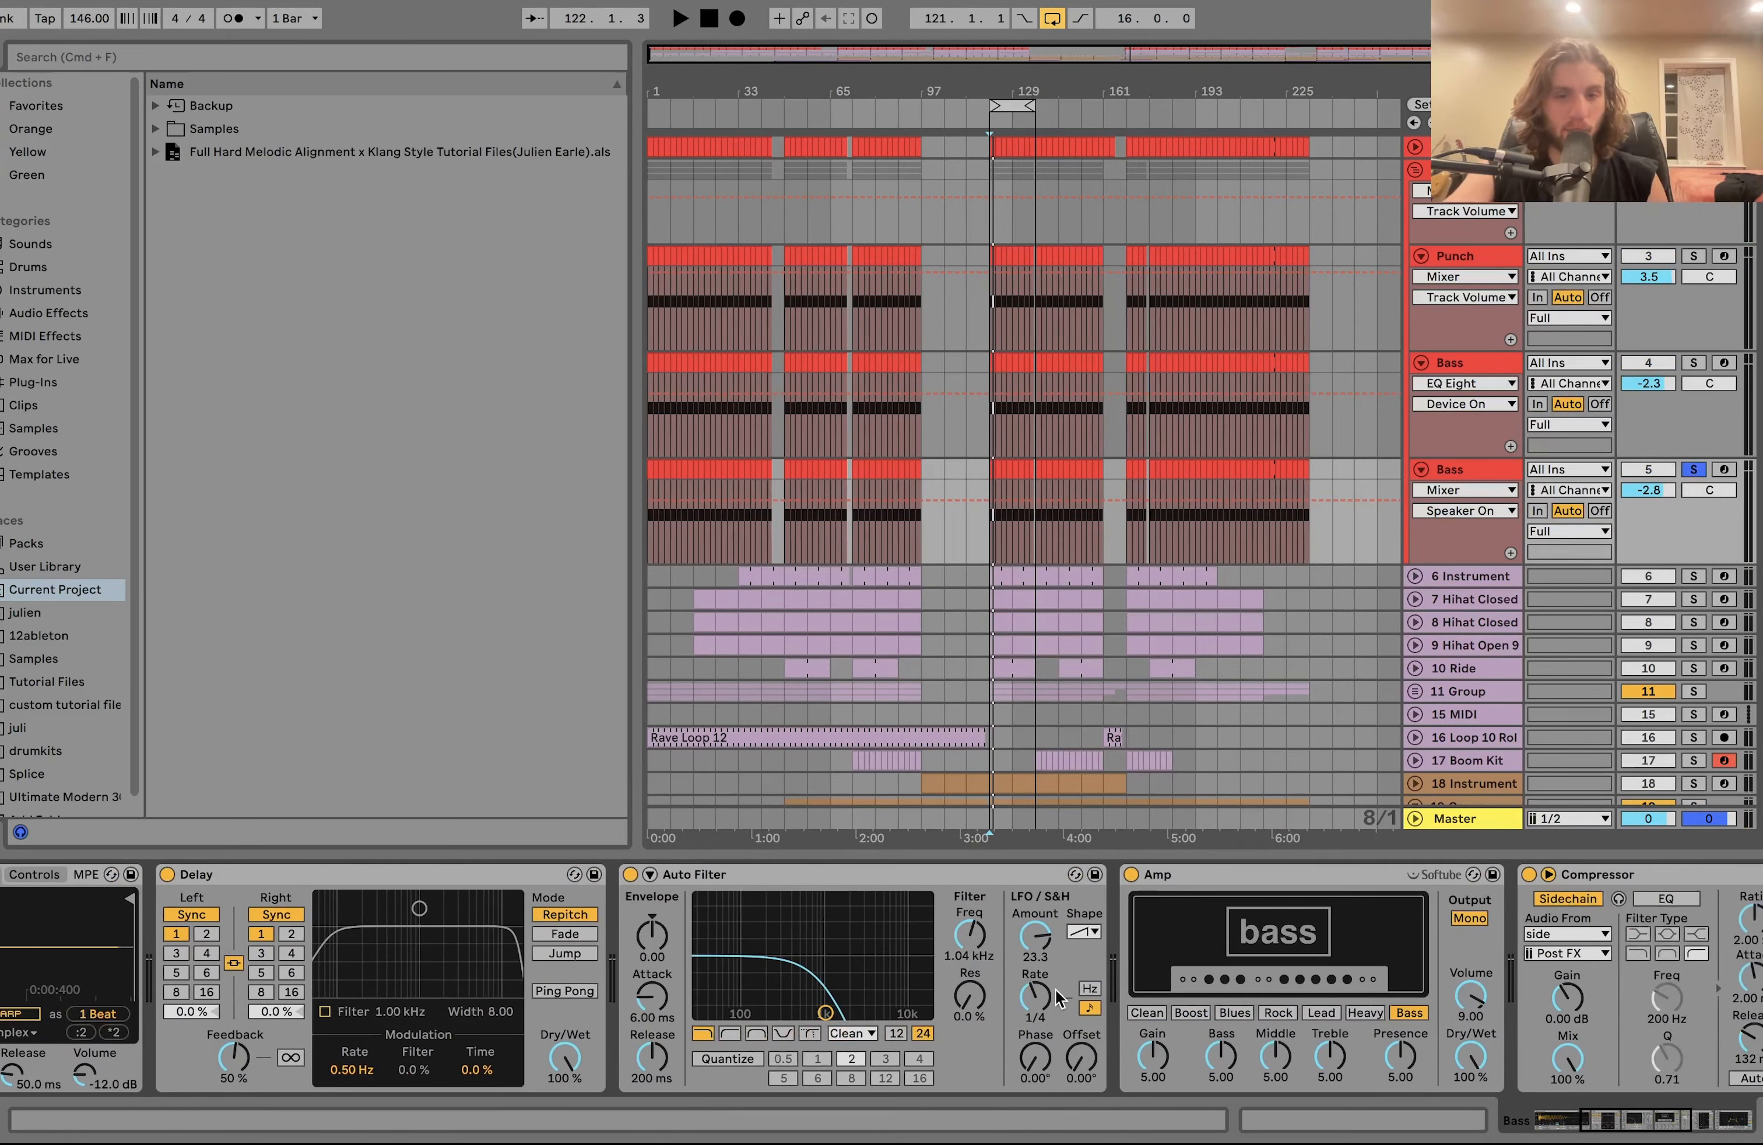
{"action": "scroll", "coordinate": [1036, 993], "scroll_direction": "right", "scroll_amount": 10}
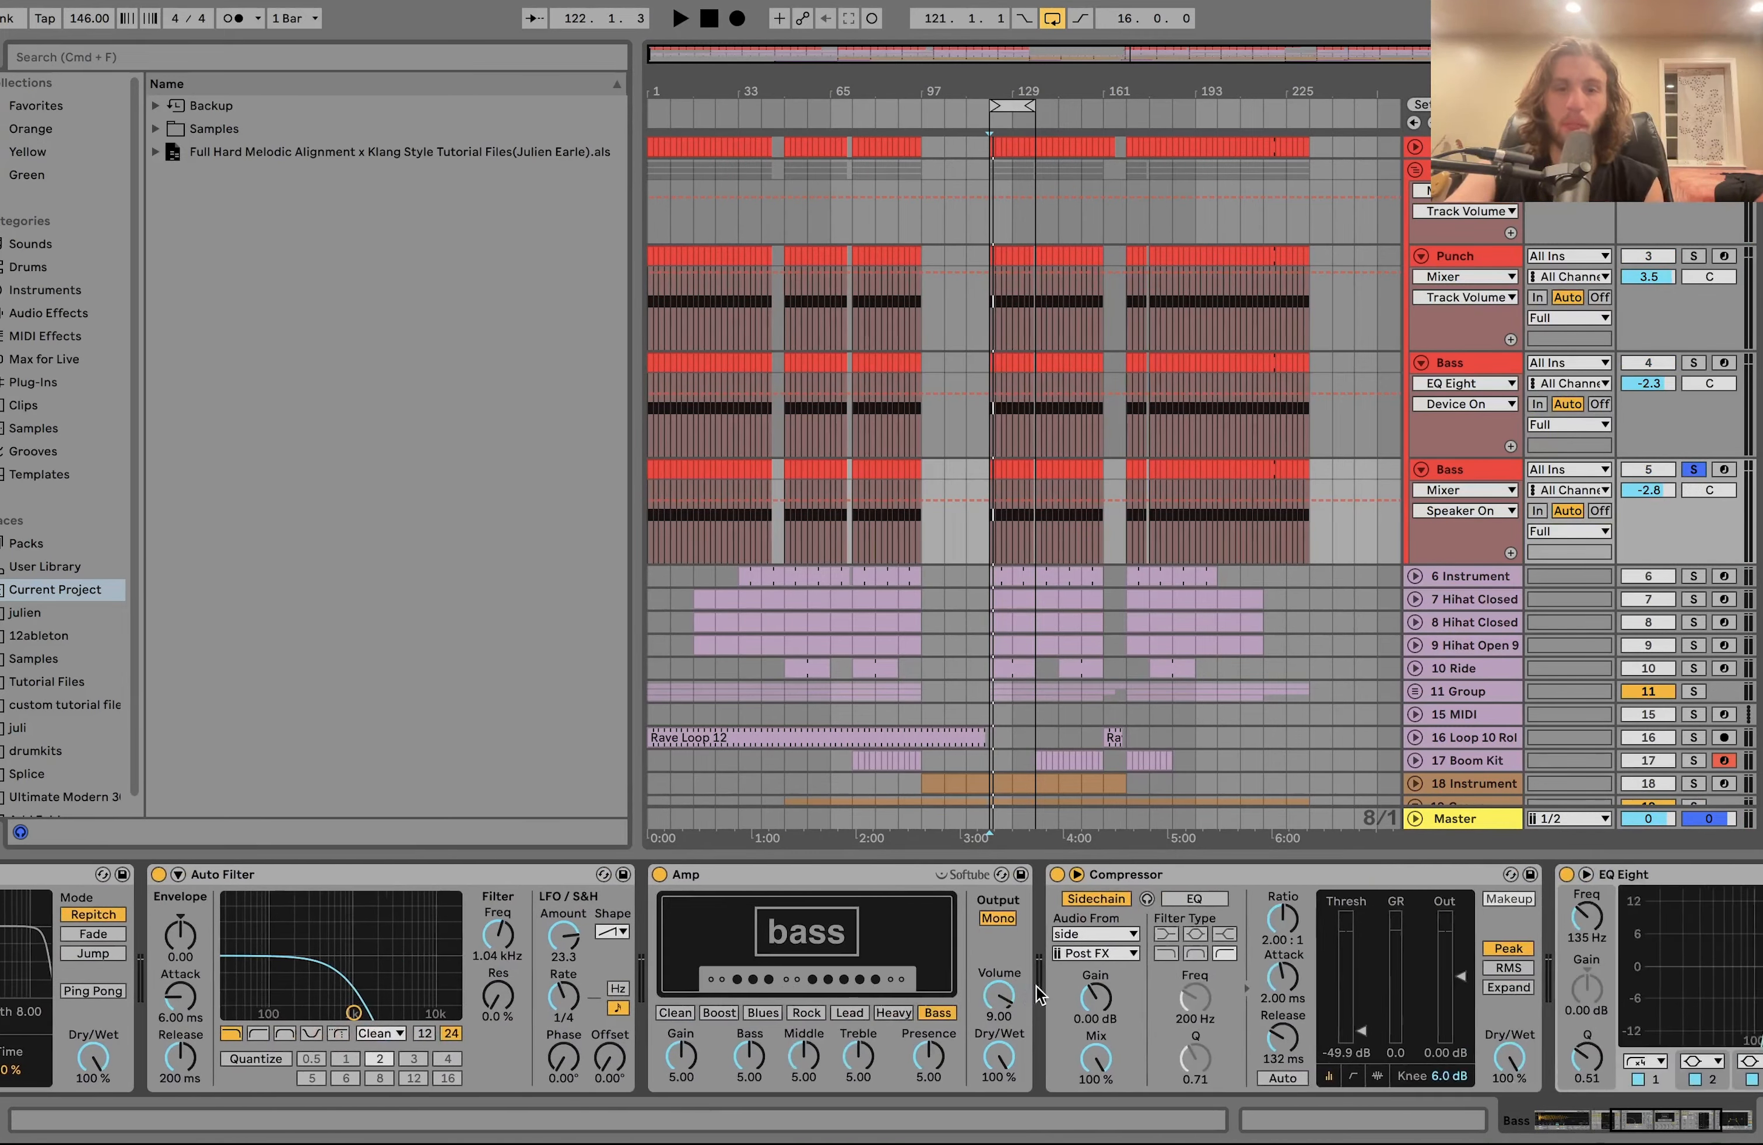
{"action": "scroll", "coordinate": [987, 958], "scroll_direction": "right", "scroll_amount": 2}
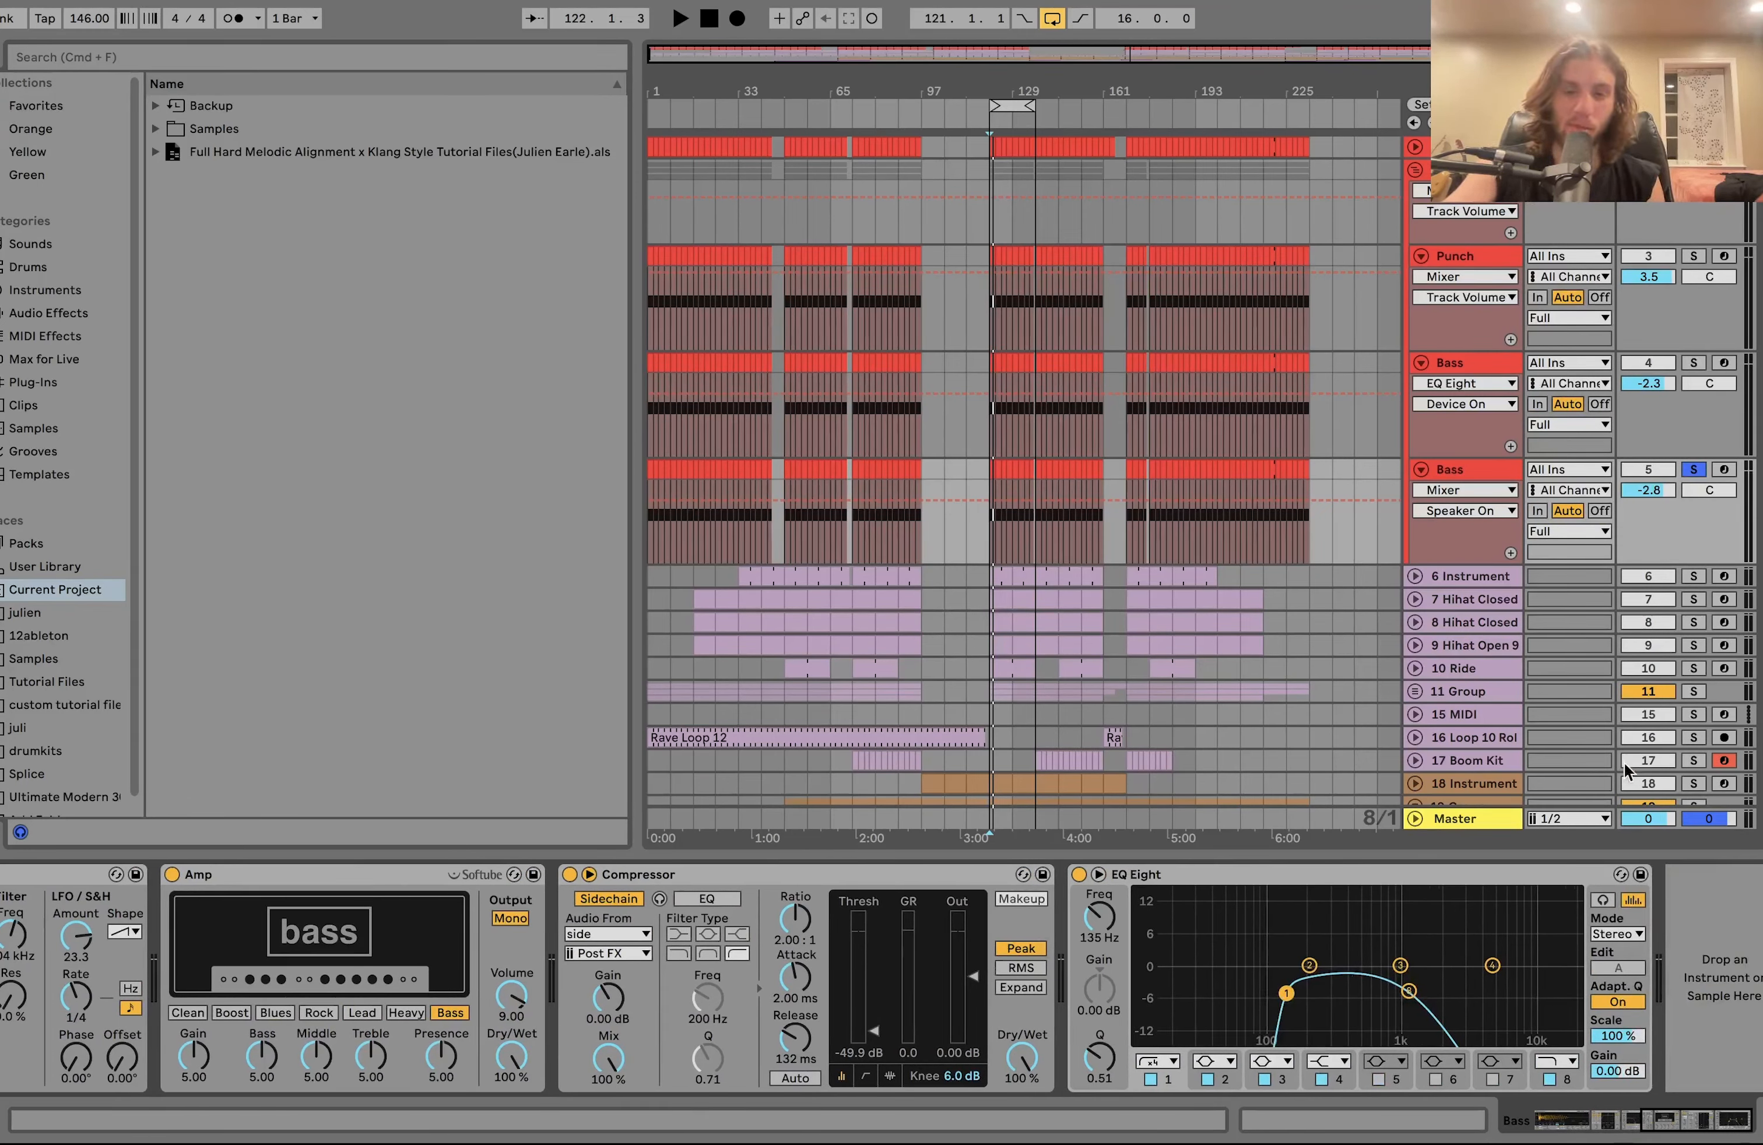
Unsolo the second Bass track and audition the Full kick group while viewing its EQ Eight and Limiter
{"action": "key", "text": "space"}
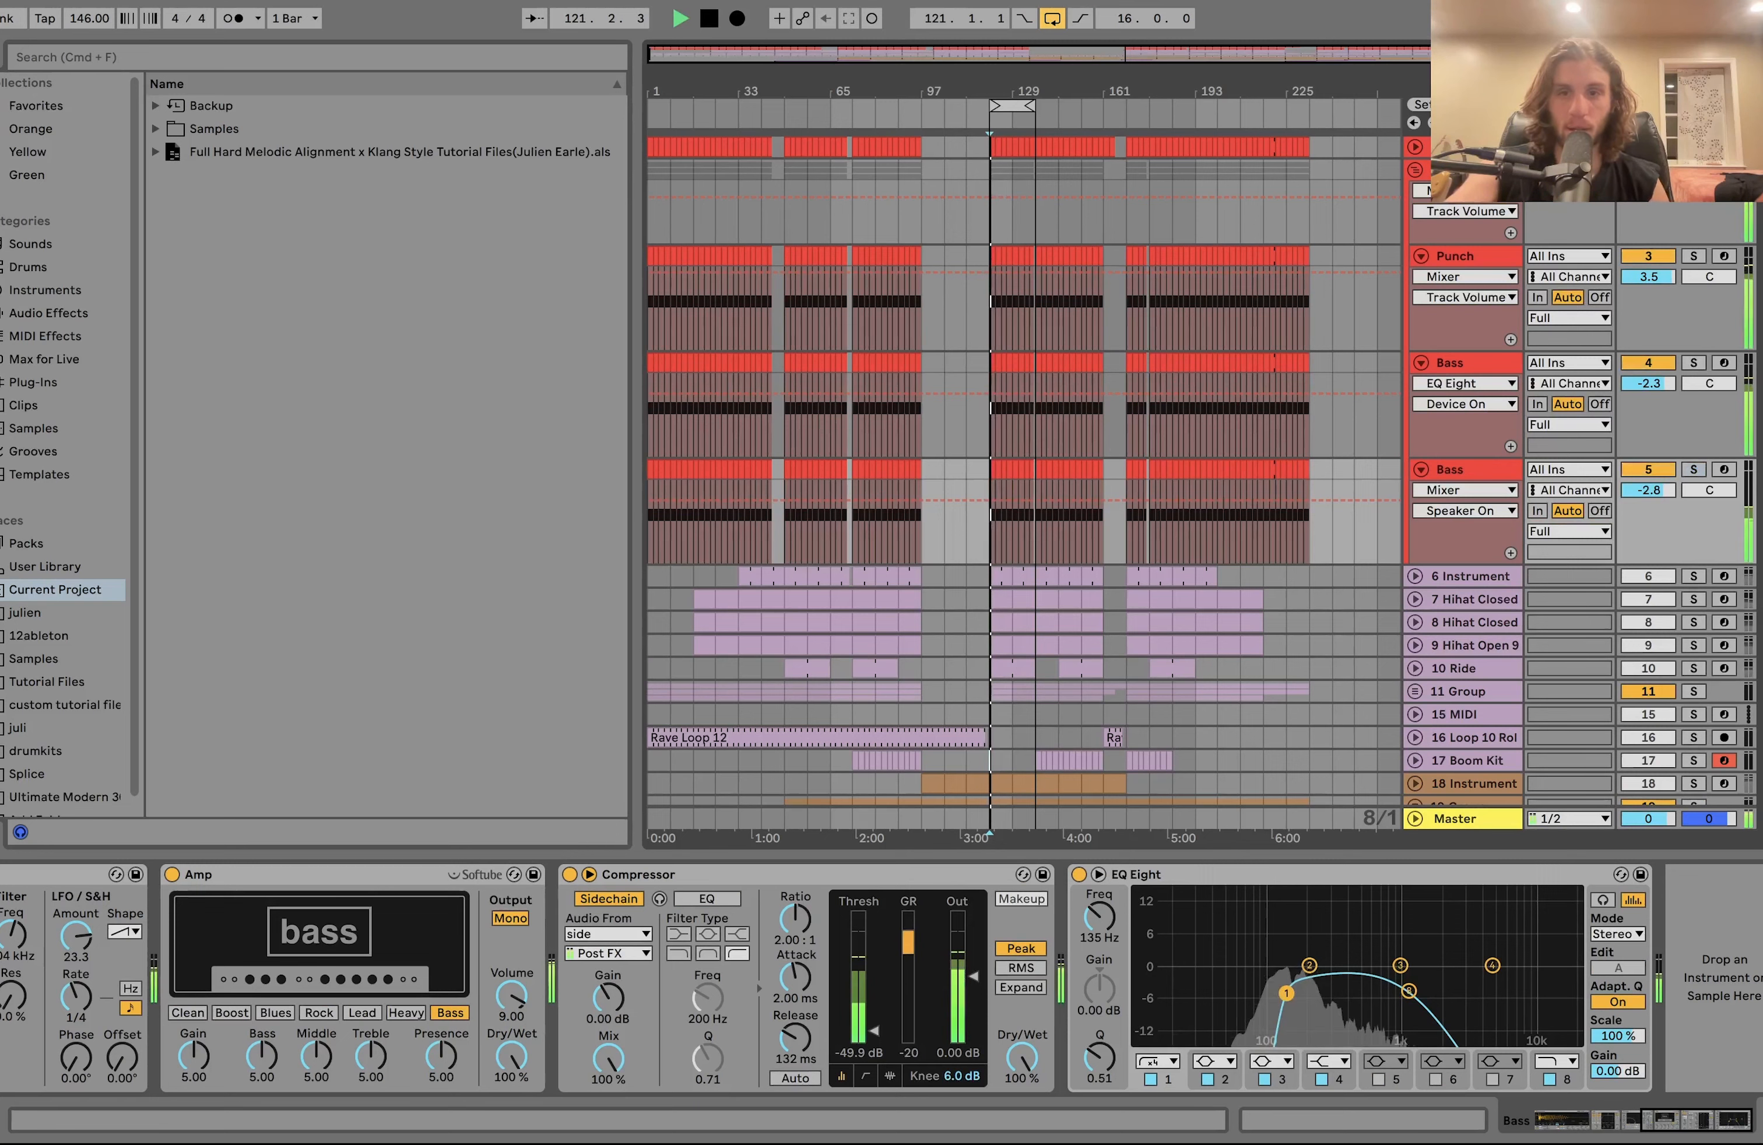
{"action": "left_click", "coordinate": [1466, 170]}
{"action": "key", "text": "space"}
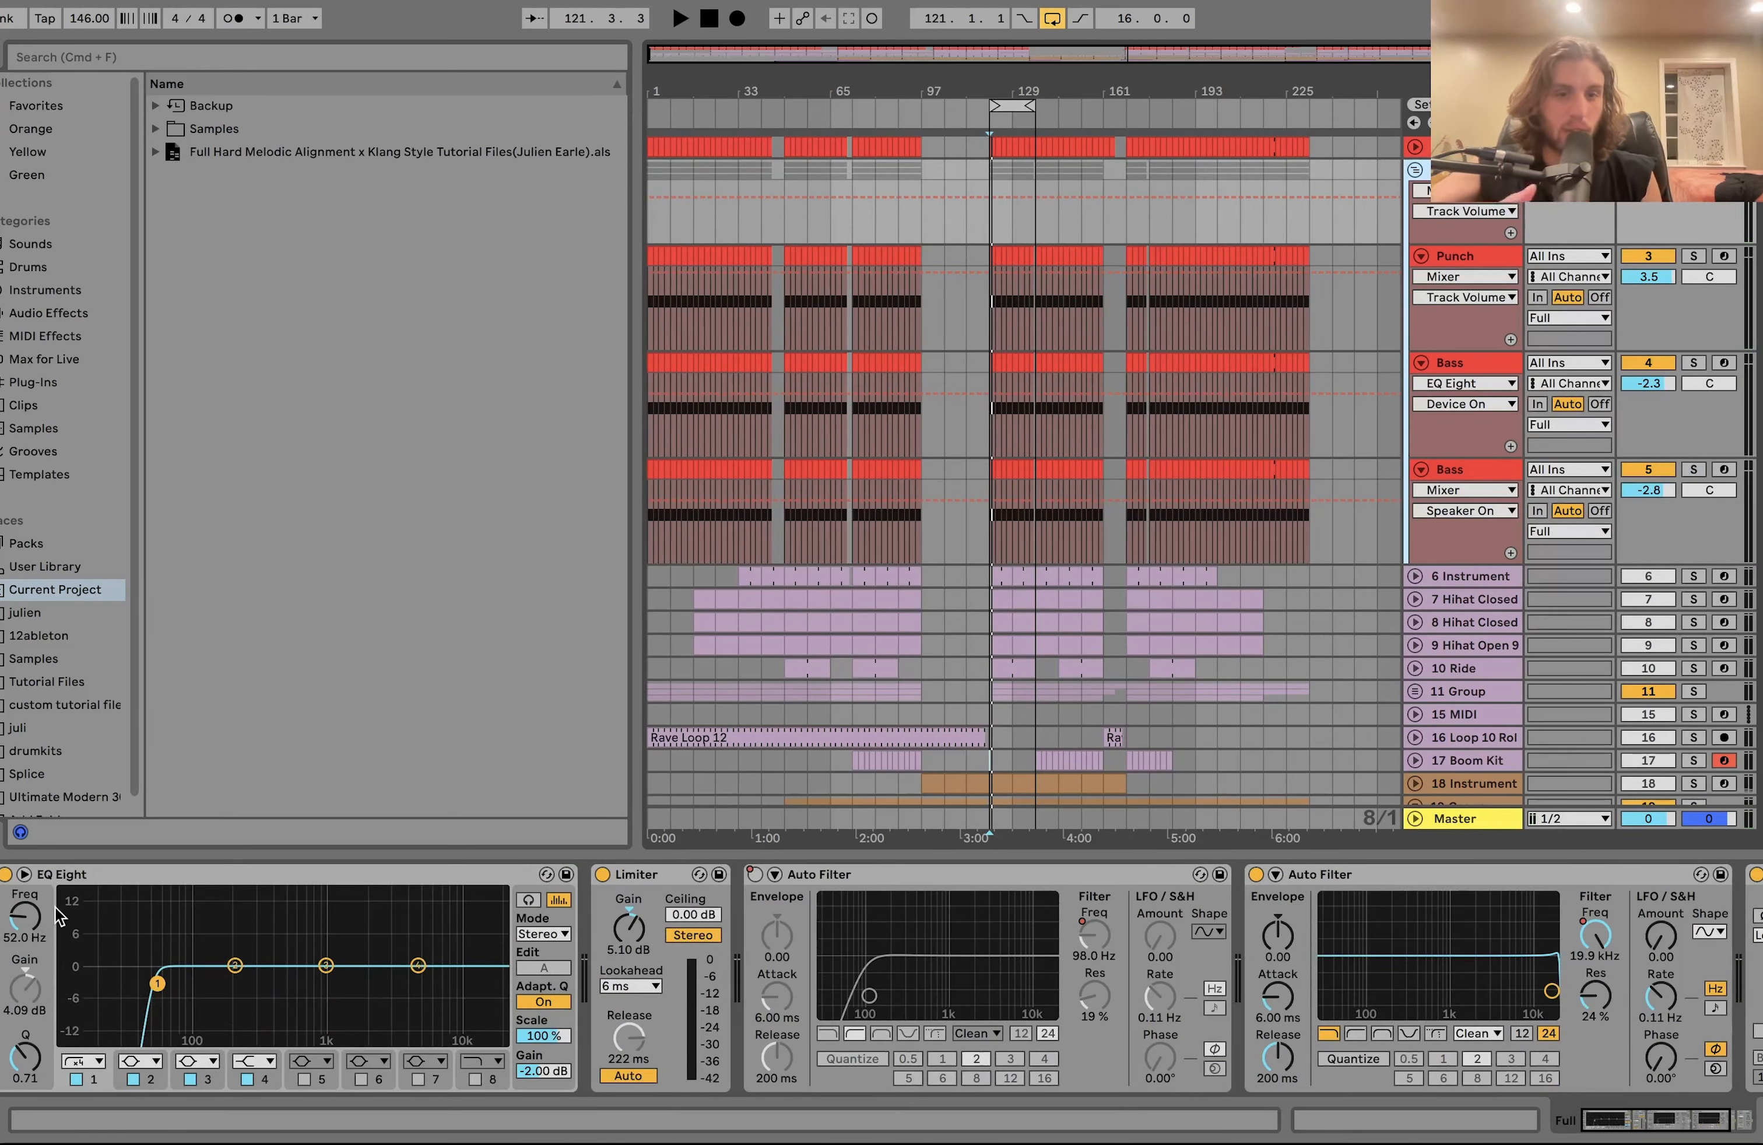
{"action": "scroll", "coordinate": [455, 889], "scroll_direction": "right", "scroll_amount": 2}
{"action": "key", "text": "space"}
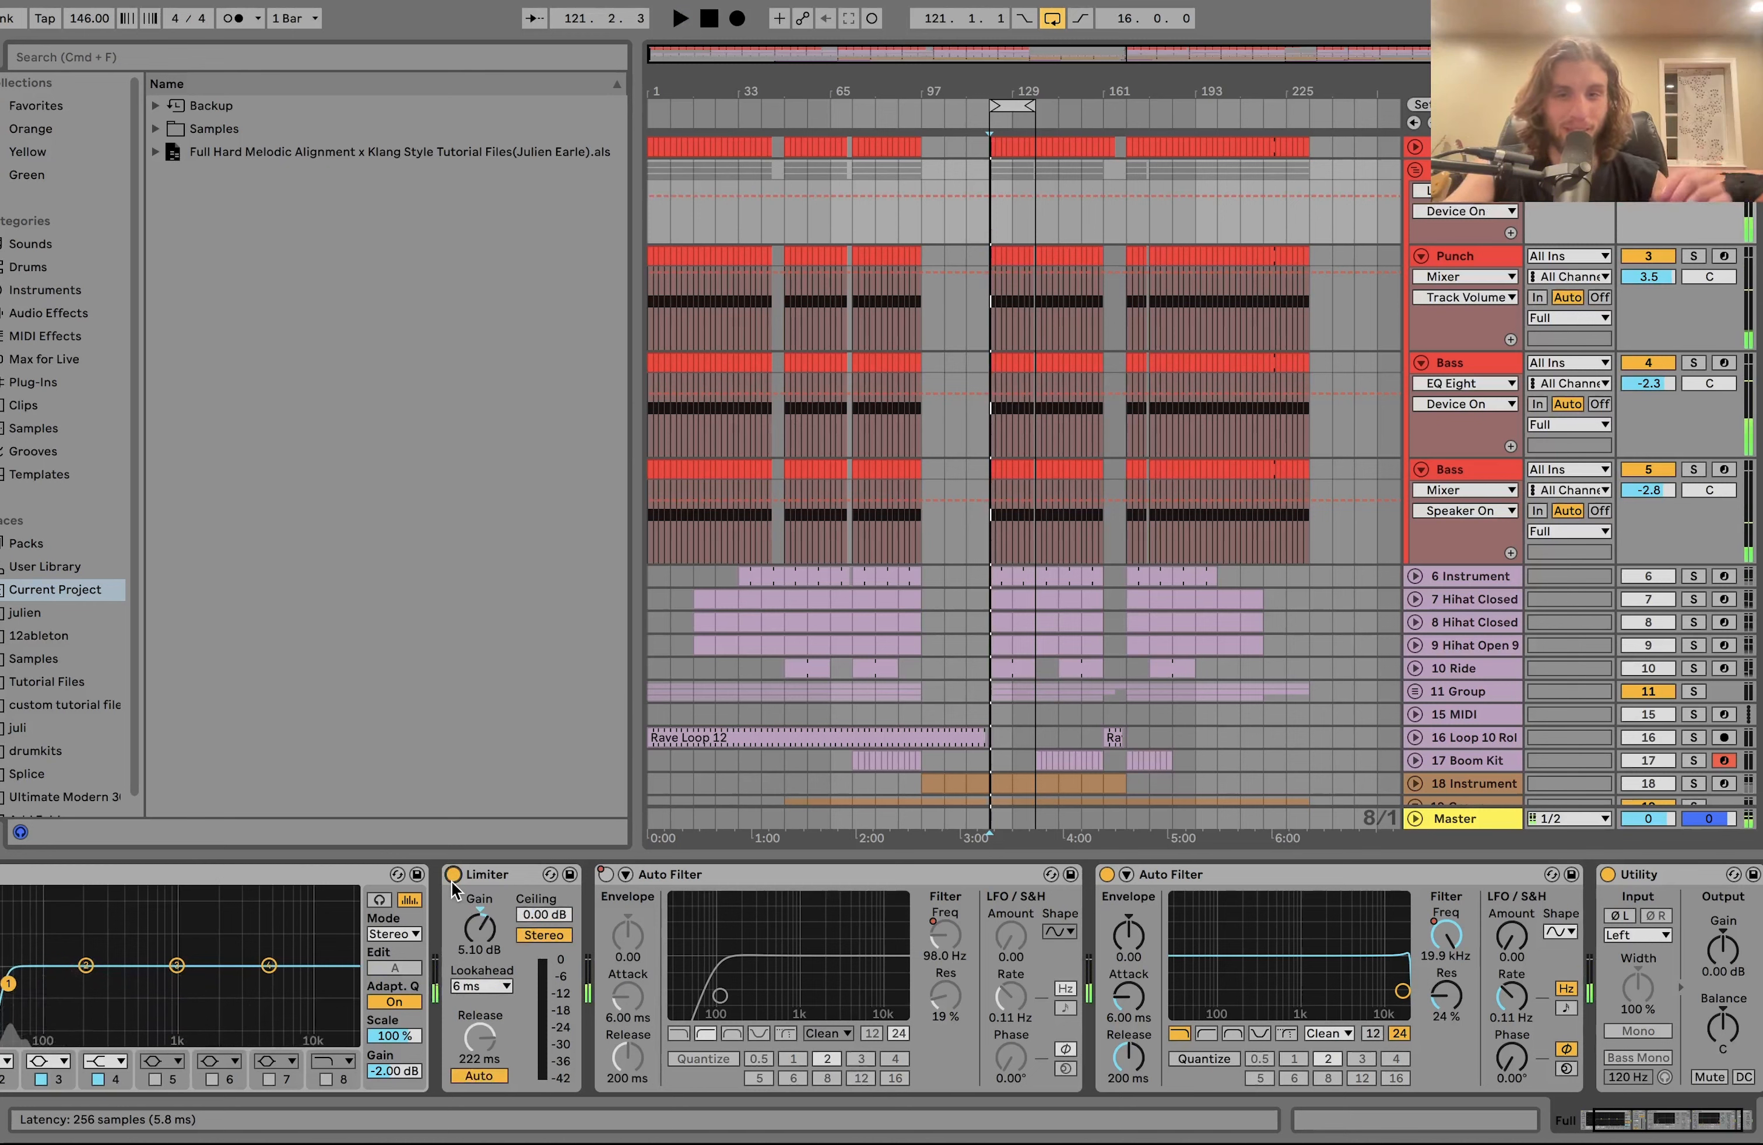
{"action": "key", "text": "space"}
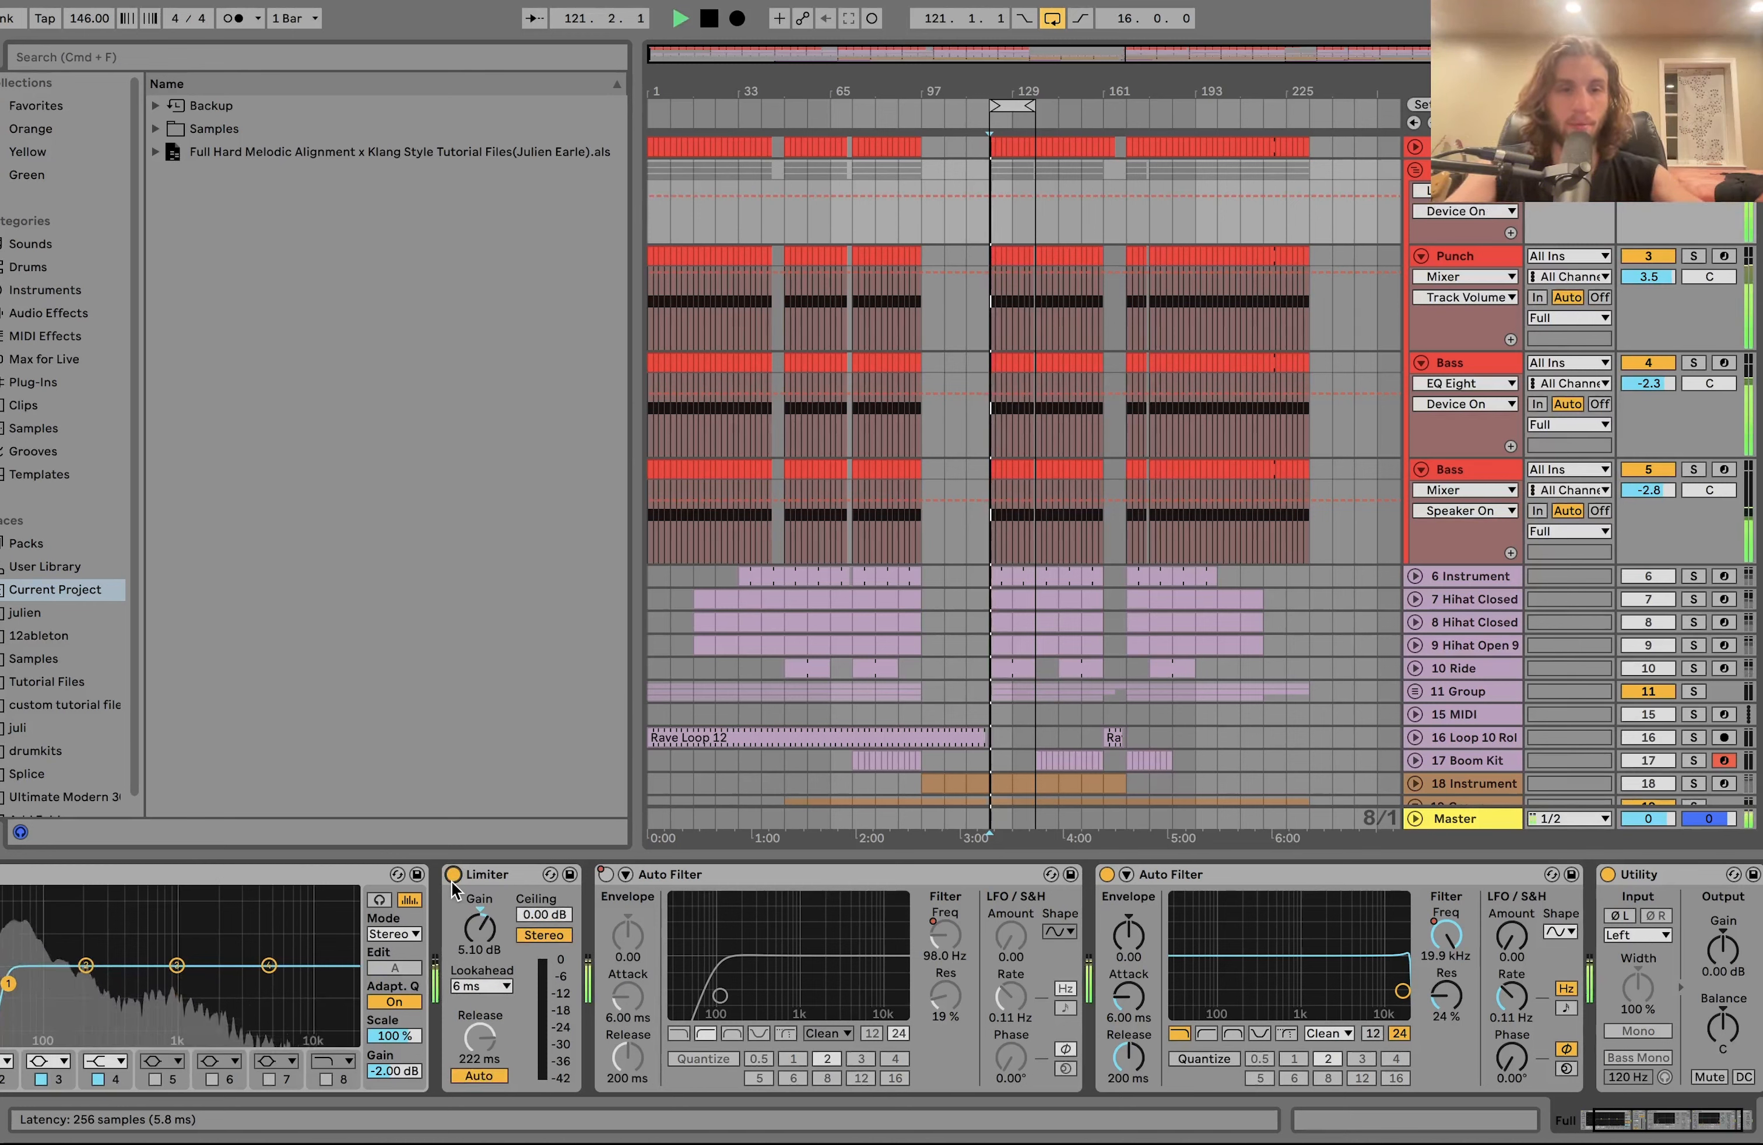
{"action": "key", "text": "space"}
Show the Full group's first Auto Filter on/off automation and second Auto Filter frequency automation, and play the sweep around bar 30
{"action": "right_click", "coordinate": [605, 875]}
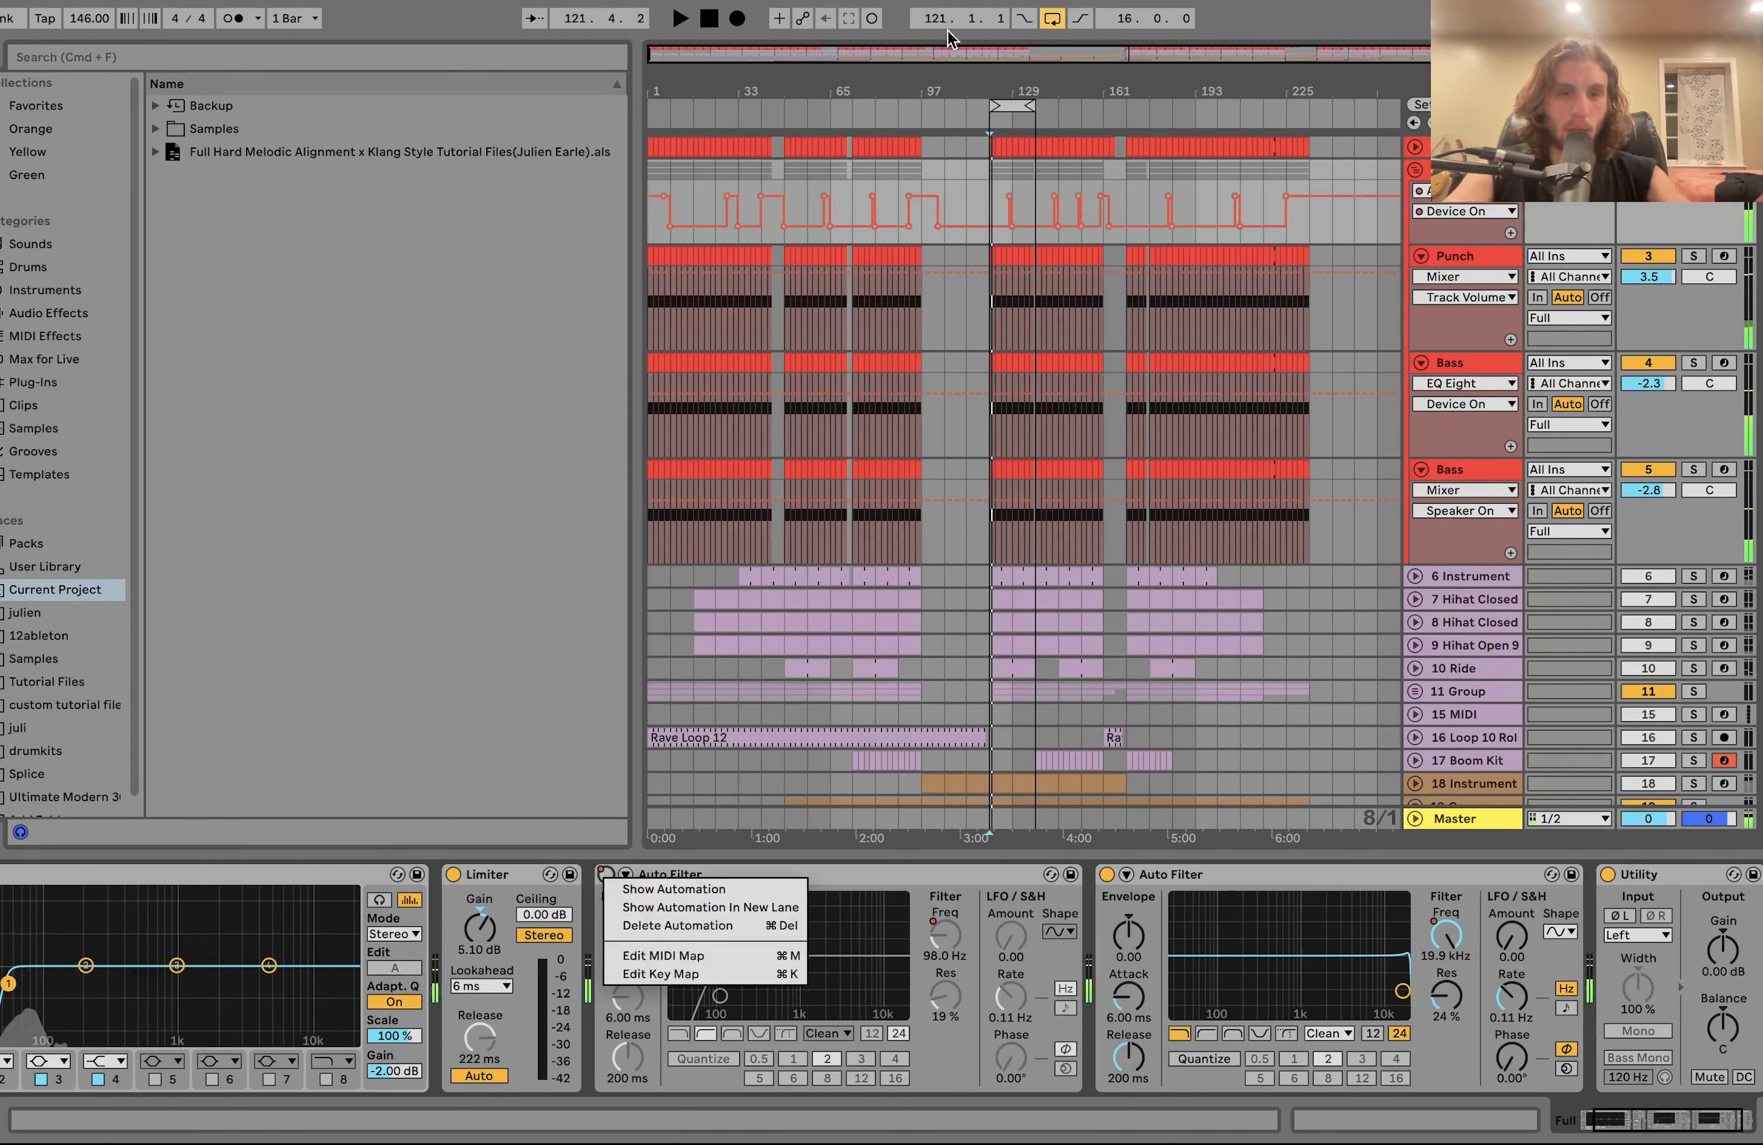
{"action": "left_click", "coordinate": [1446, 938]}
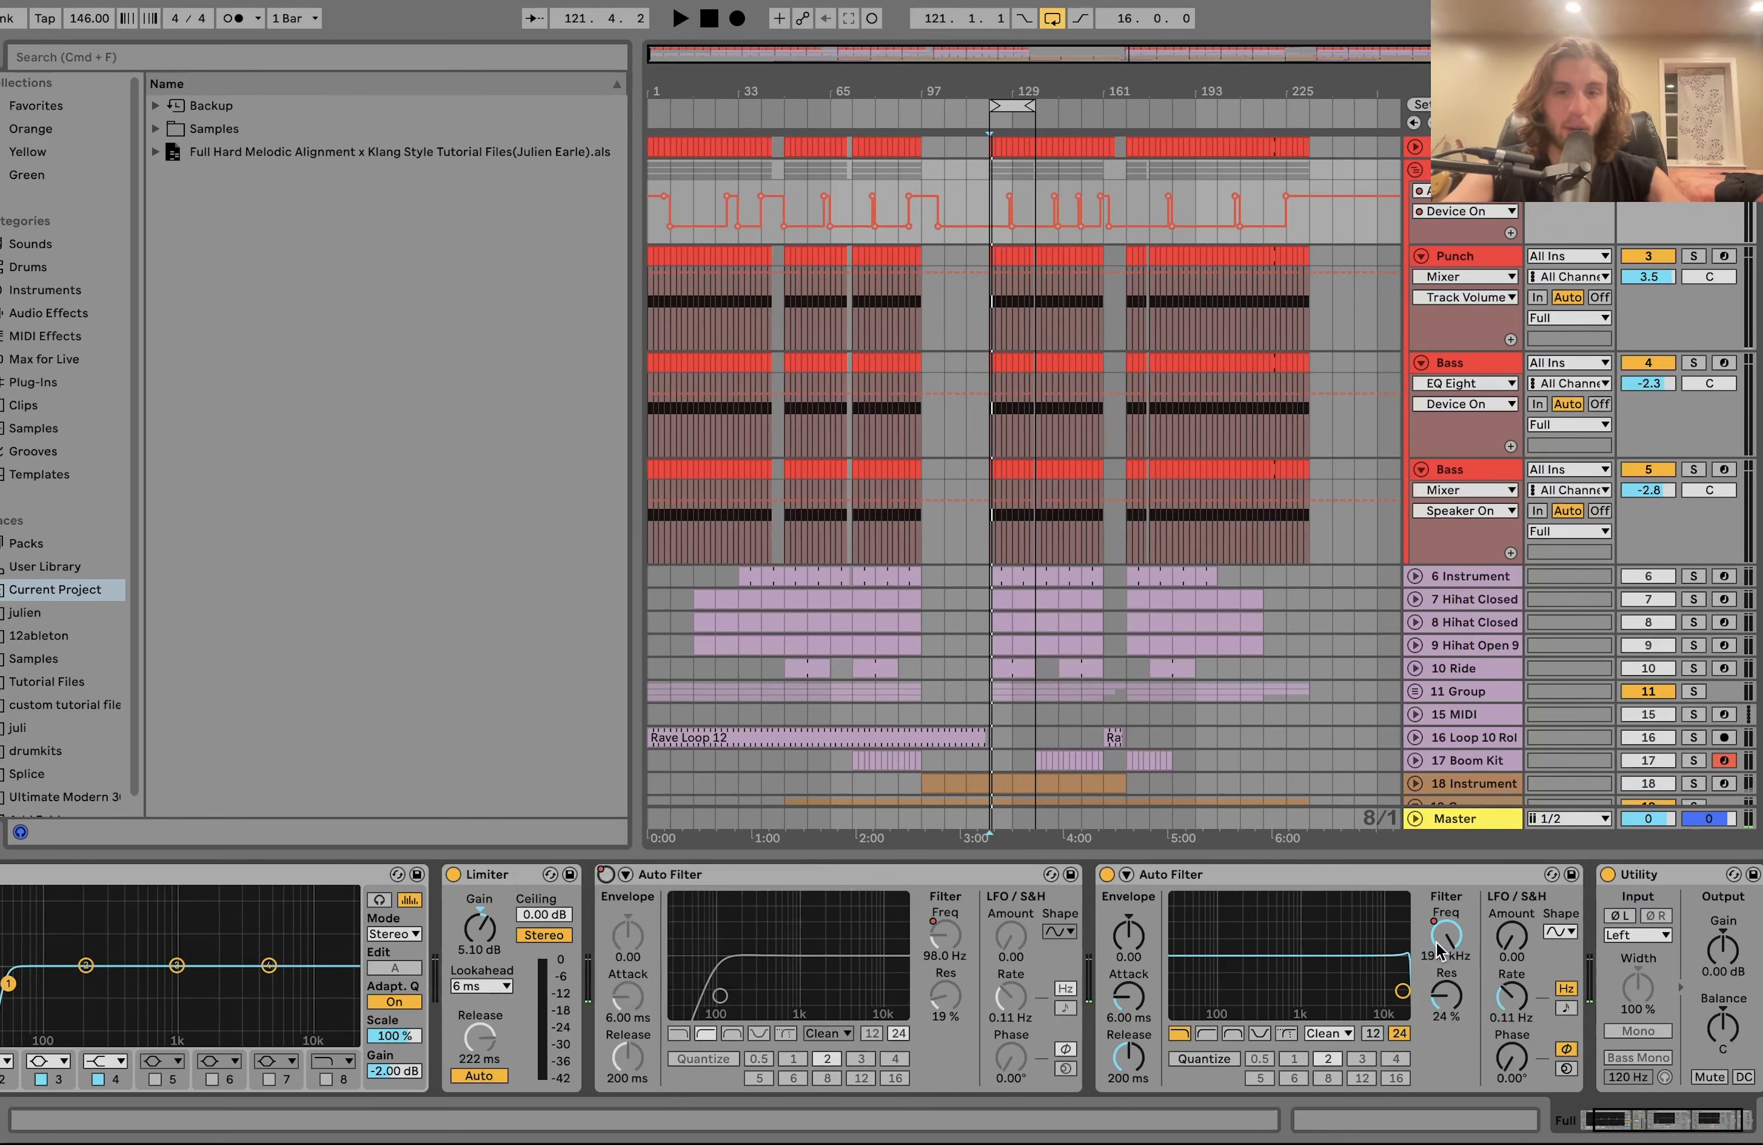
{"action": "left_click", "coordinate": [1446, 938]}
{"action": "scroll", "coordinate": [717, 224], "scroll_direction": "up", "scroll_amount": 5}
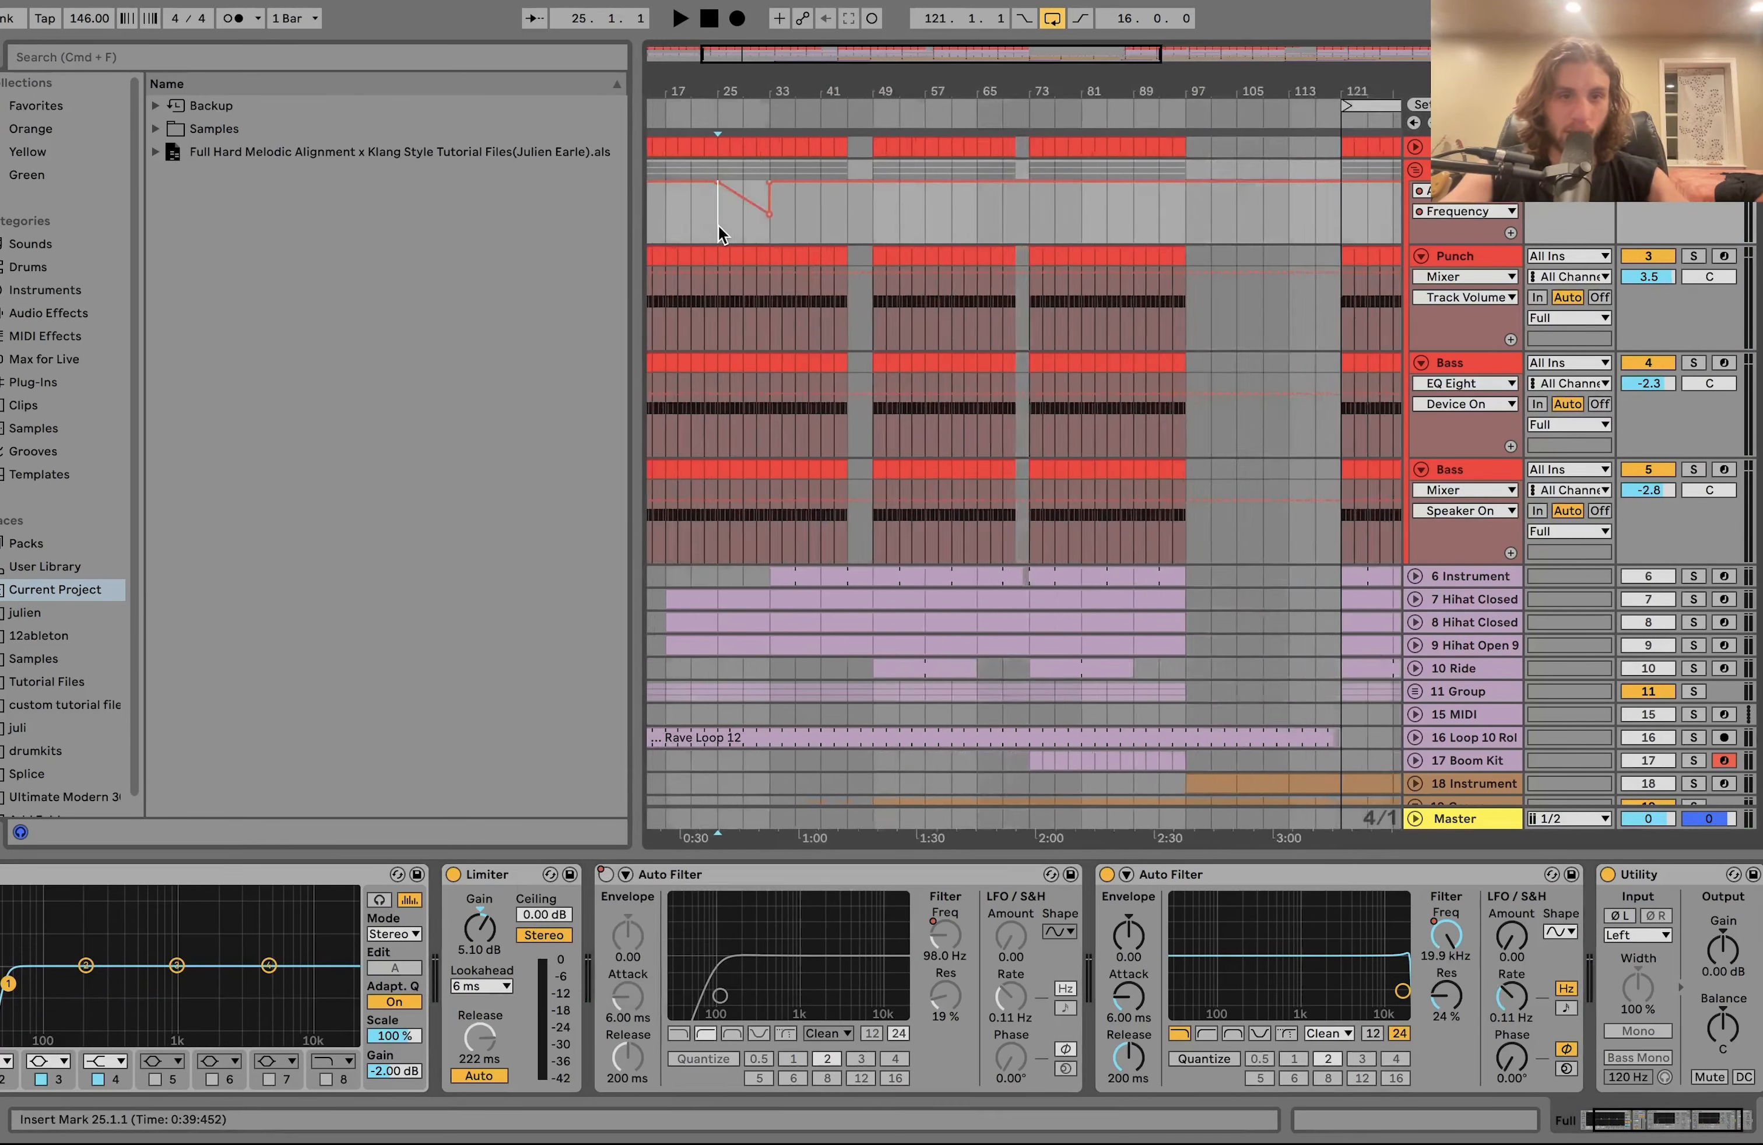
{"action": "left_click", "coordinate": [767, 223]}
{"action": "key", "text": "space"}
{"action": "scroll", "coordinate": [1261, 998], "scroll_direction": "right", "scroll_amount": 3}
{"action": "key", "text": "space"}
Collapse the Full group and play the soloed hi-hat and Ride tracks from bar 49
{"action": "left_click", "coordinate": [1416, 172]}
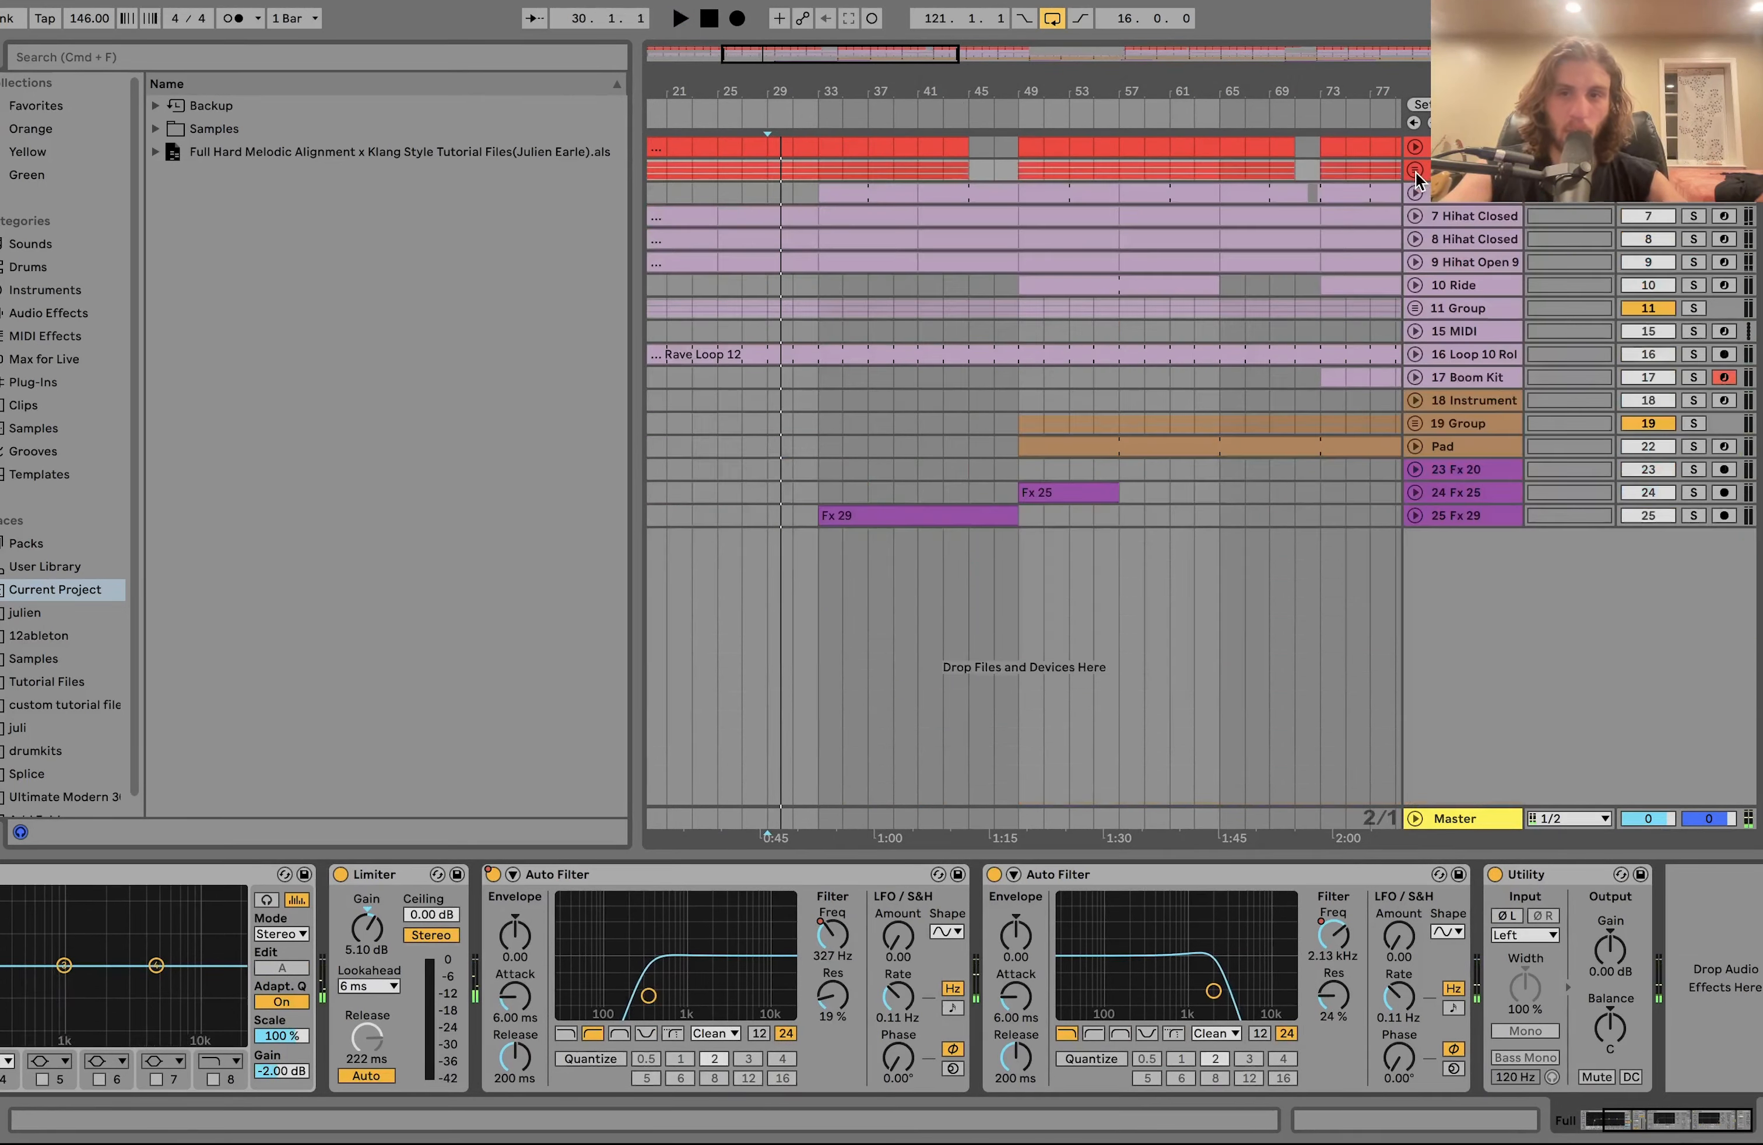
{"action": "left_click", "coordinate": [1080, 190]}
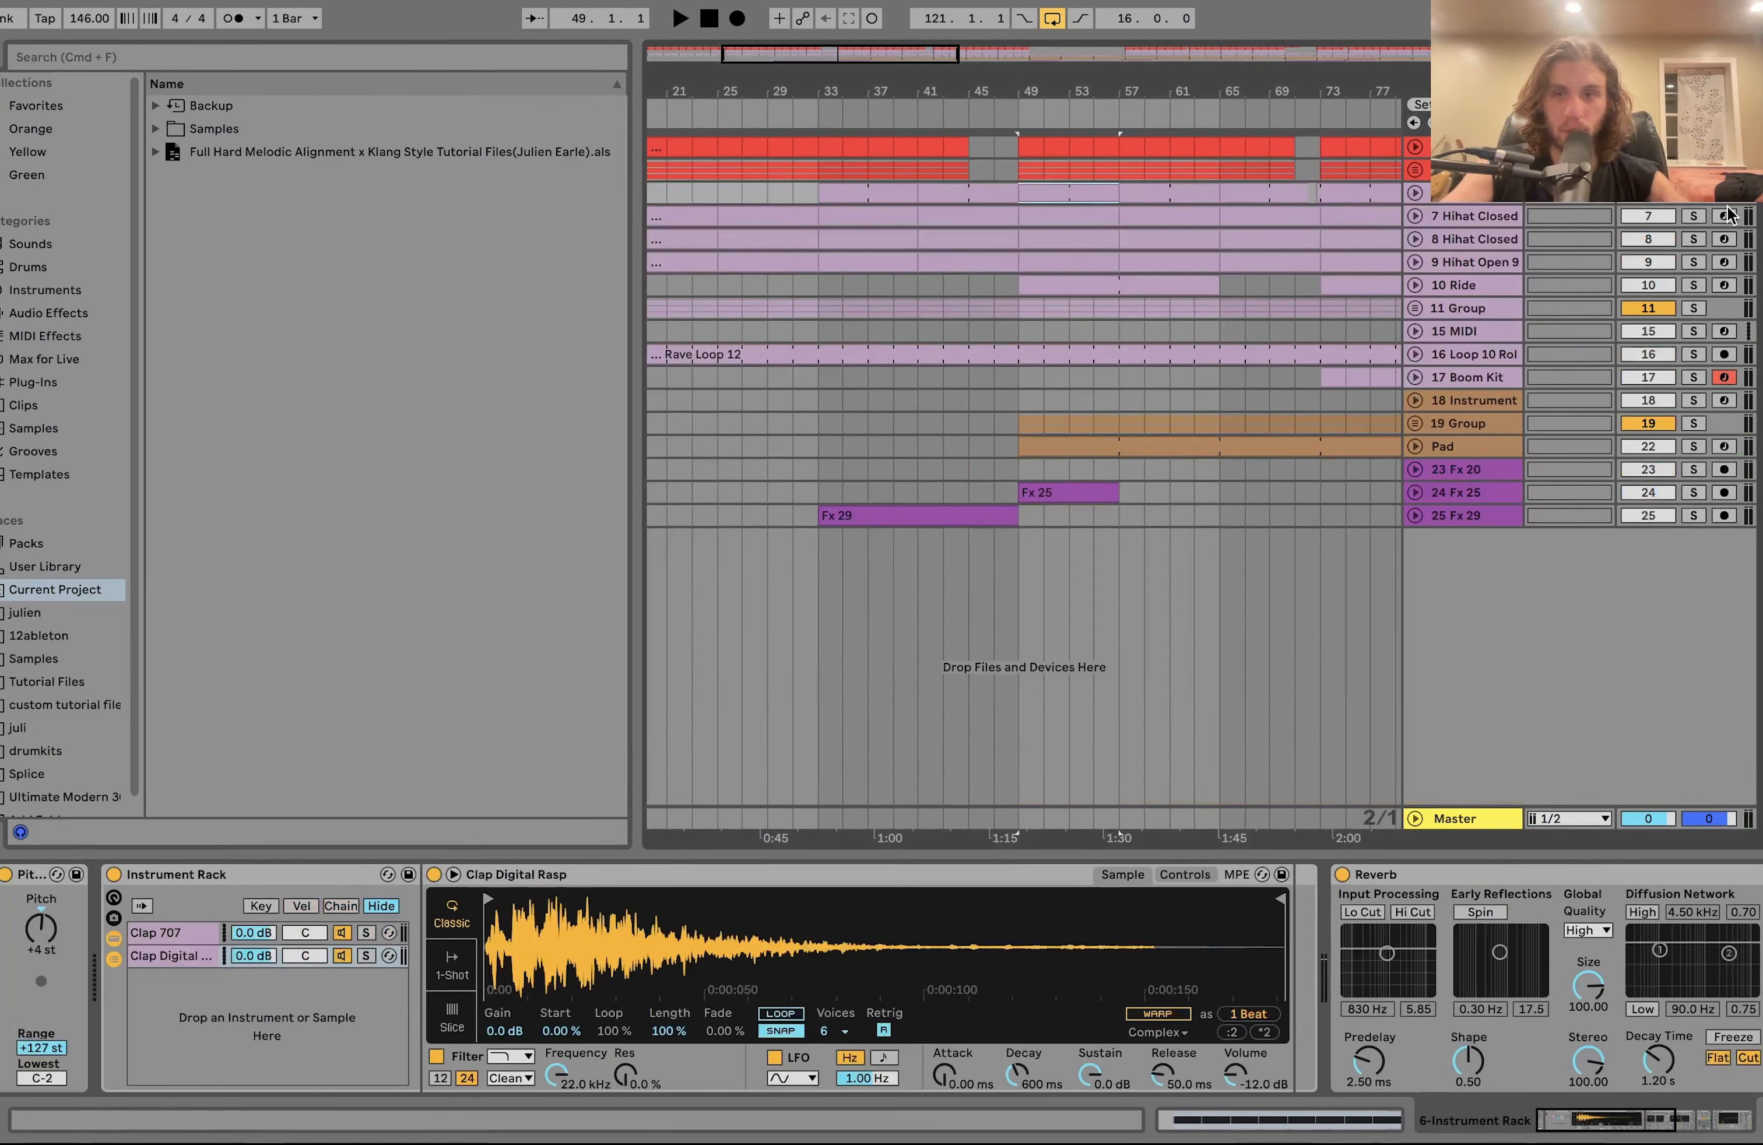
{"action": "left_click", "coordinate": [1698, 249]}
{"action": "left_click", "coordinate": [1694, 284]}
{"action": "key", "text": "space"}
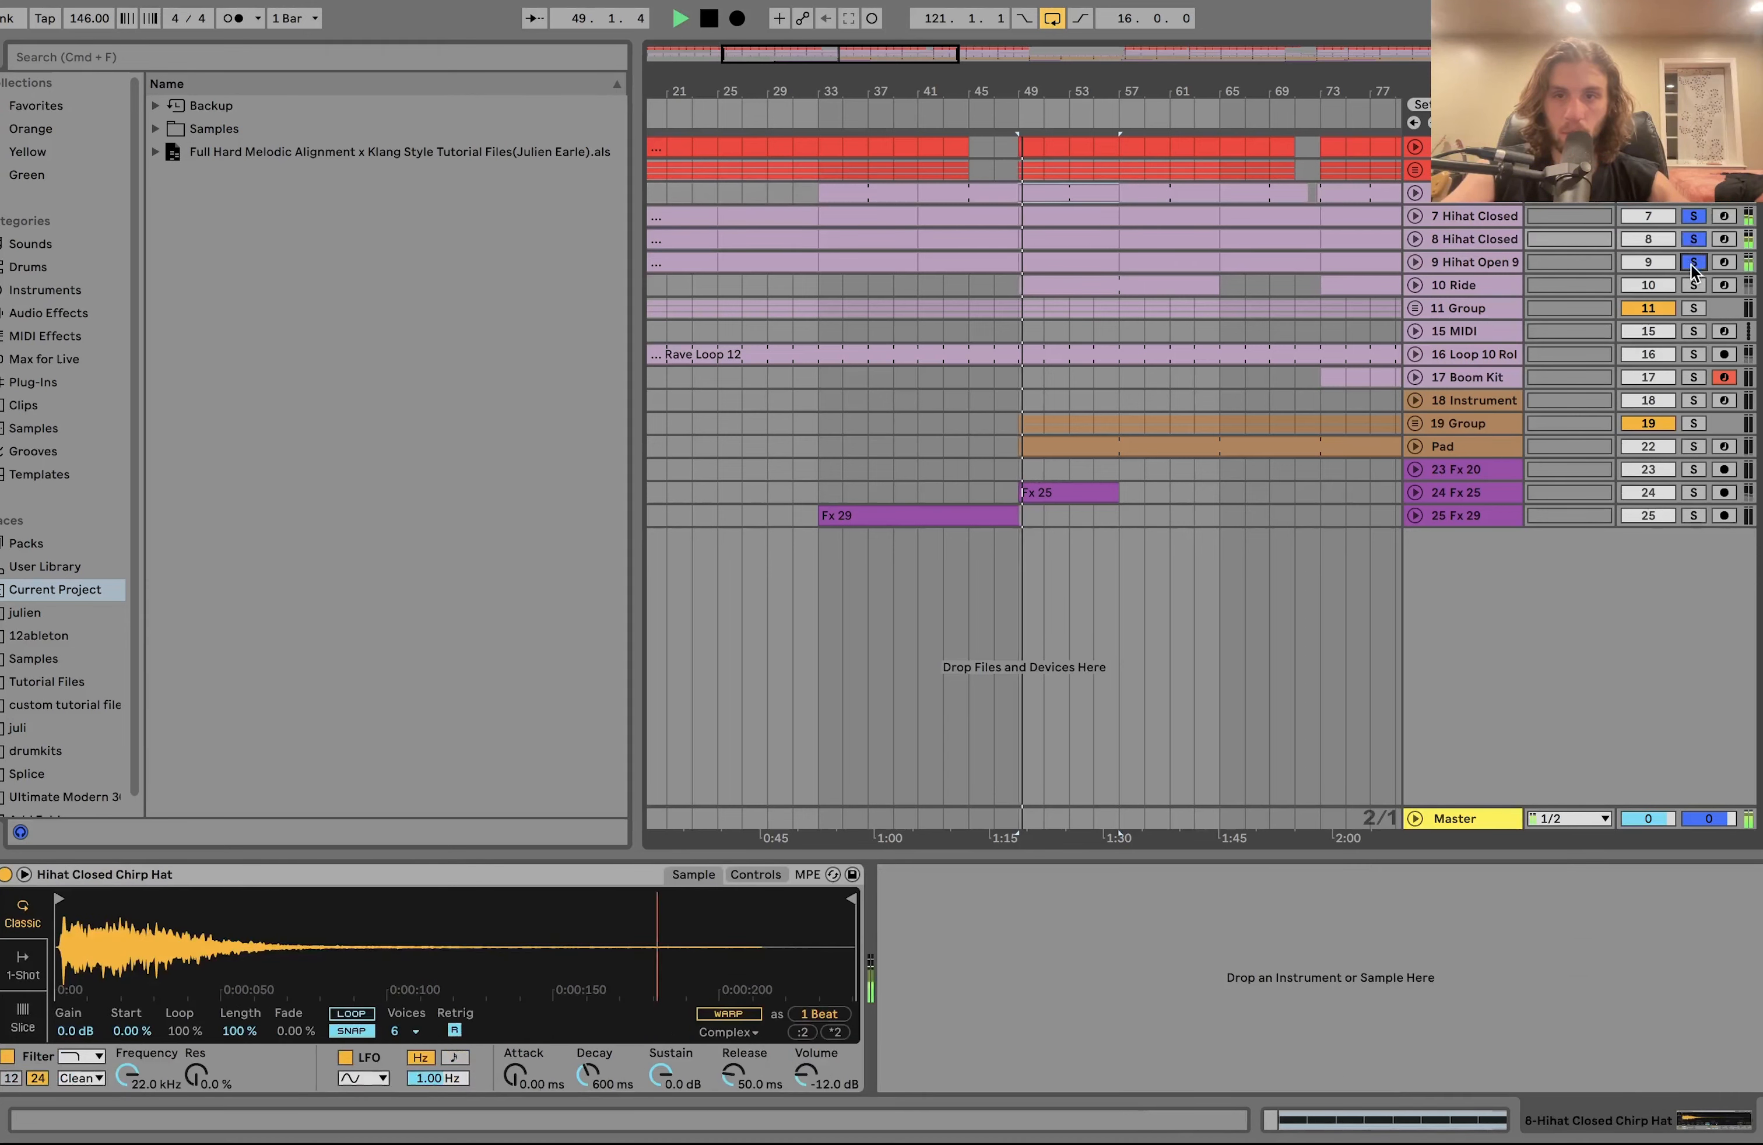
Unfold the Ride, open hi-hat and both closed hi-hat tracks during playback, and stop playback
{"action": "left_click", "coordinate": [1415, 285]}
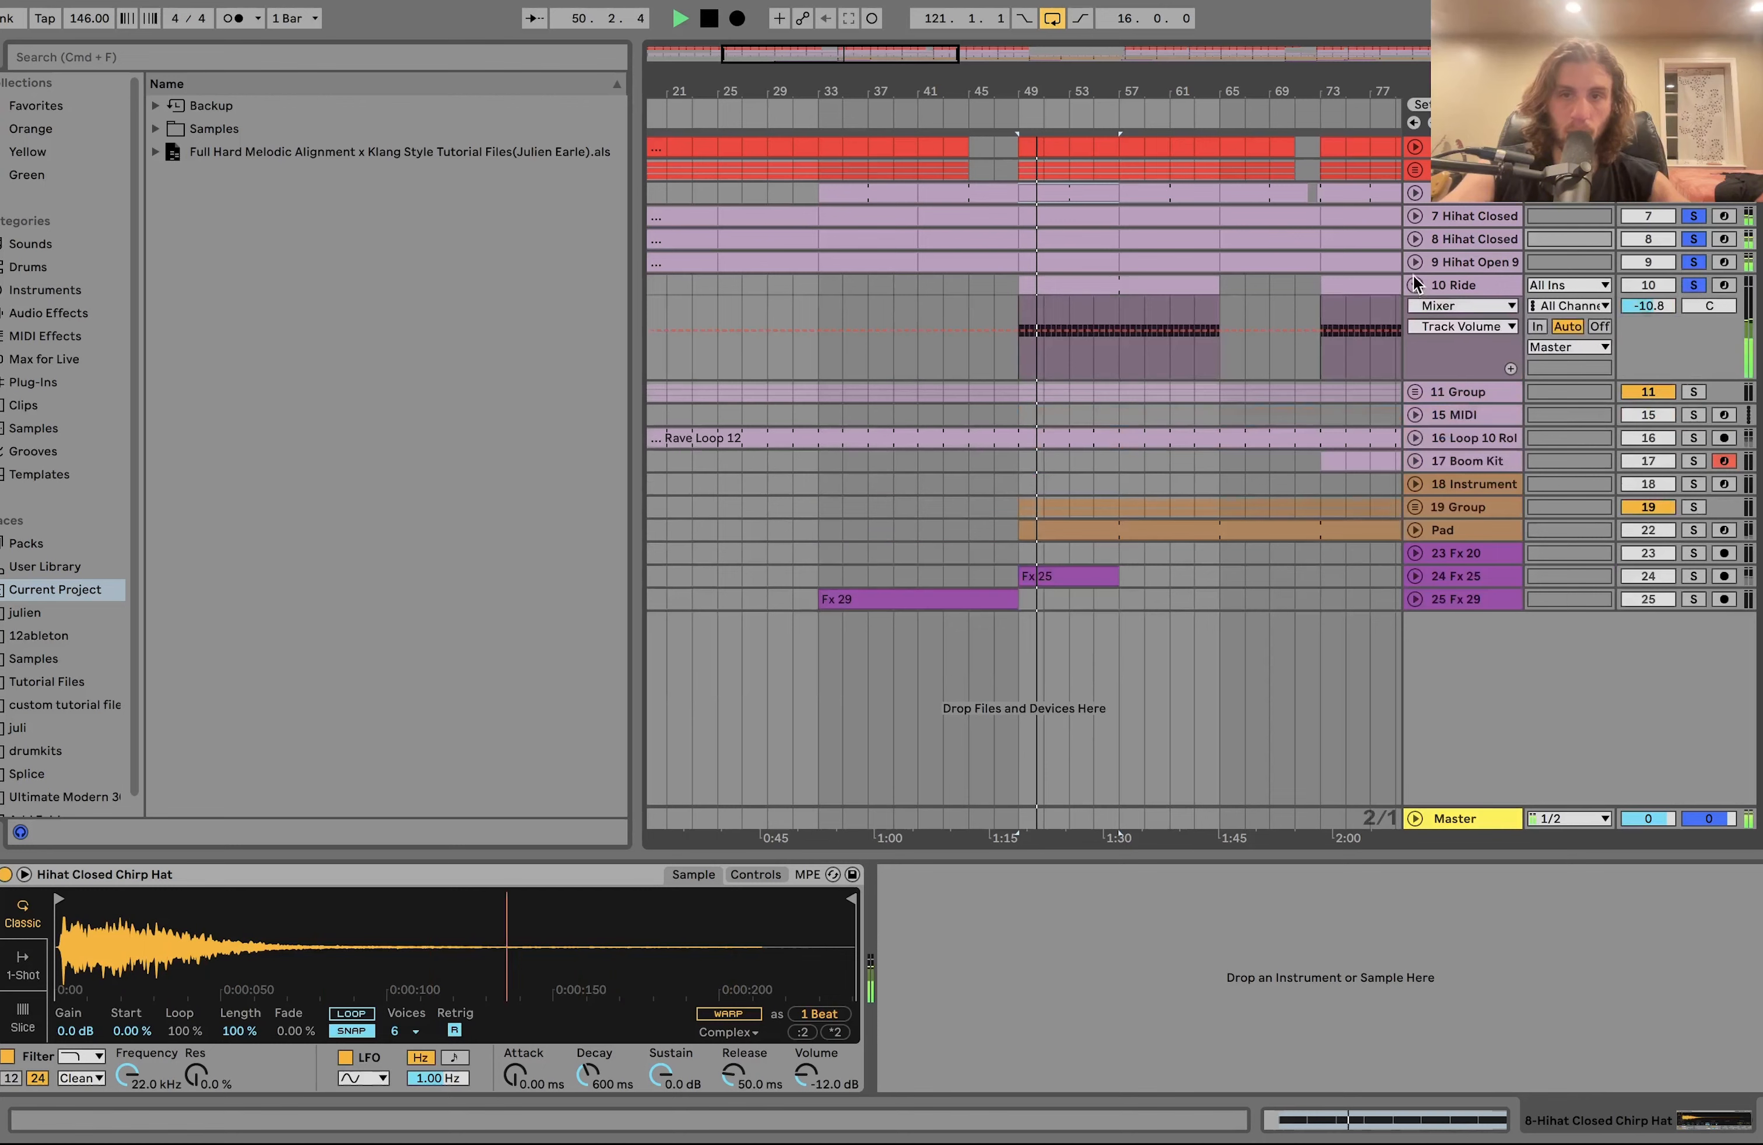
{"action": "left_click", "coordinate": [1416, 262]}
{"action": "left_click", "coordinate": [1416, 238]}
{"action": "left_click", "coordinate": [1415, 215]}
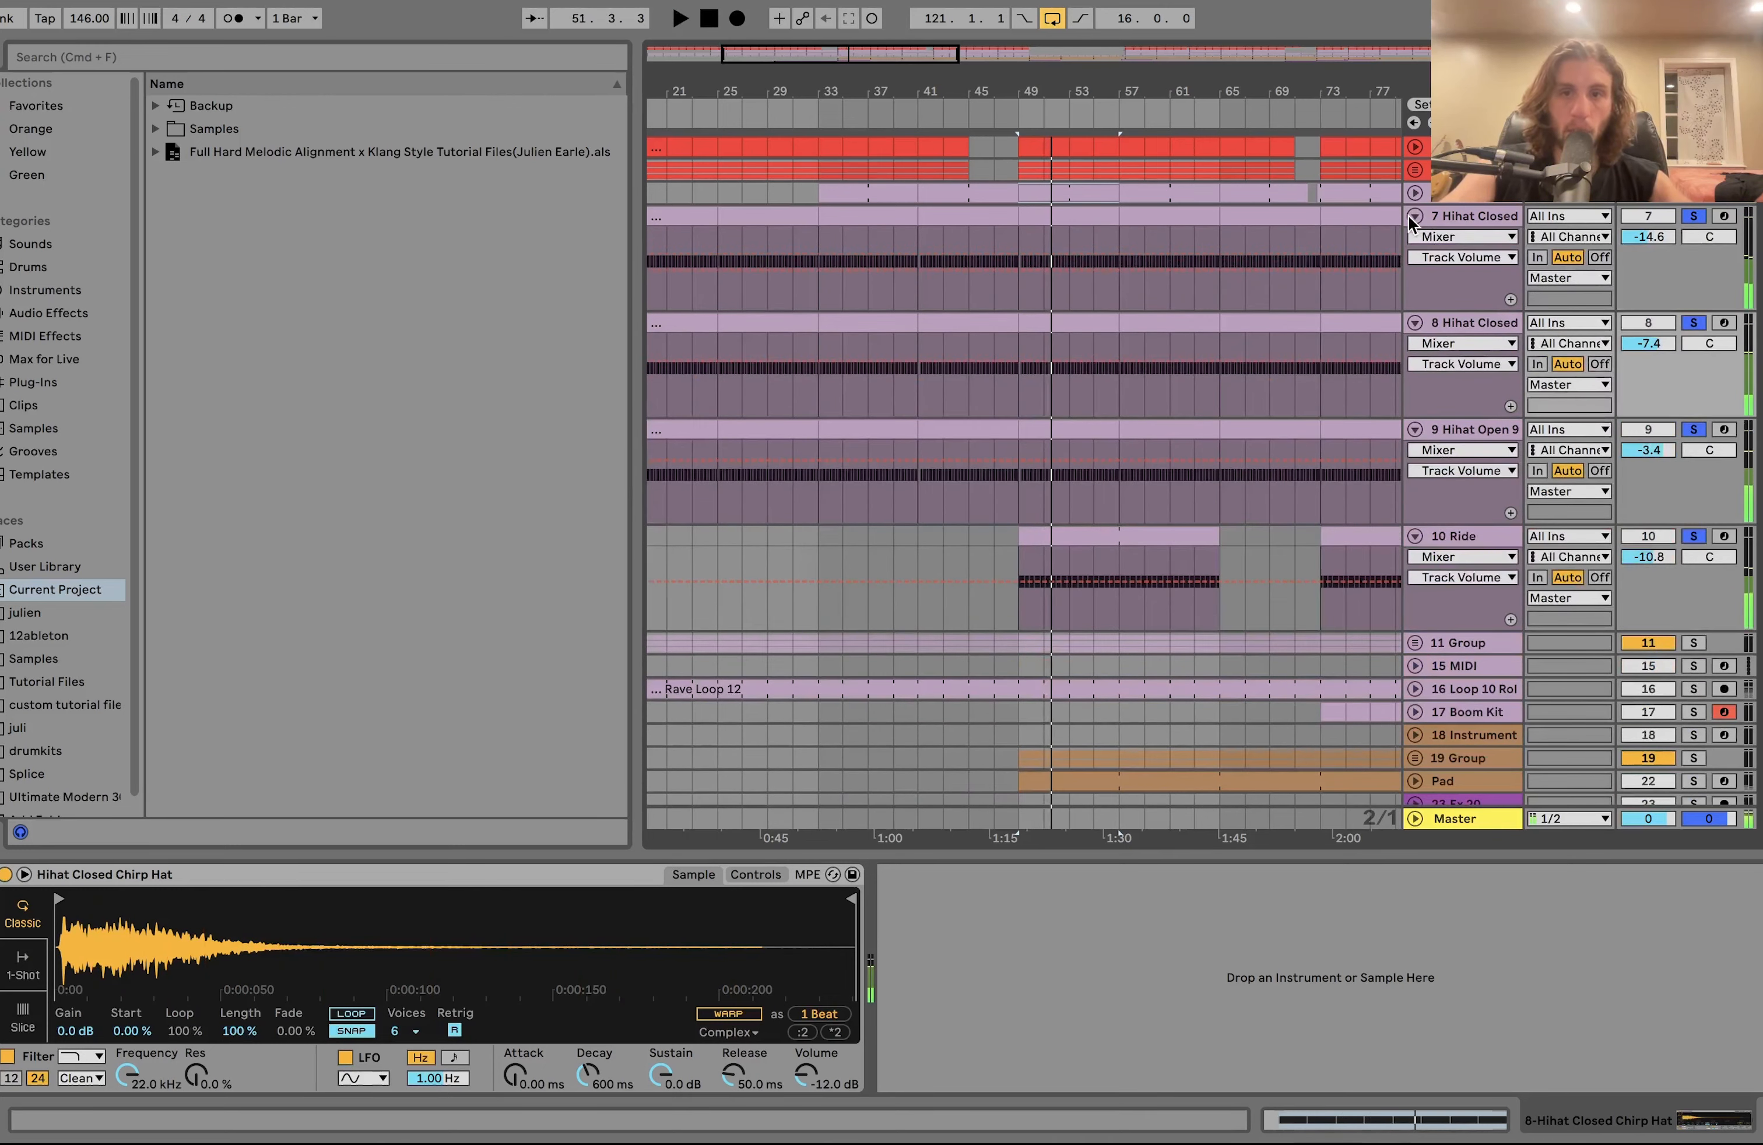
{"action": "key", "text": "space"}
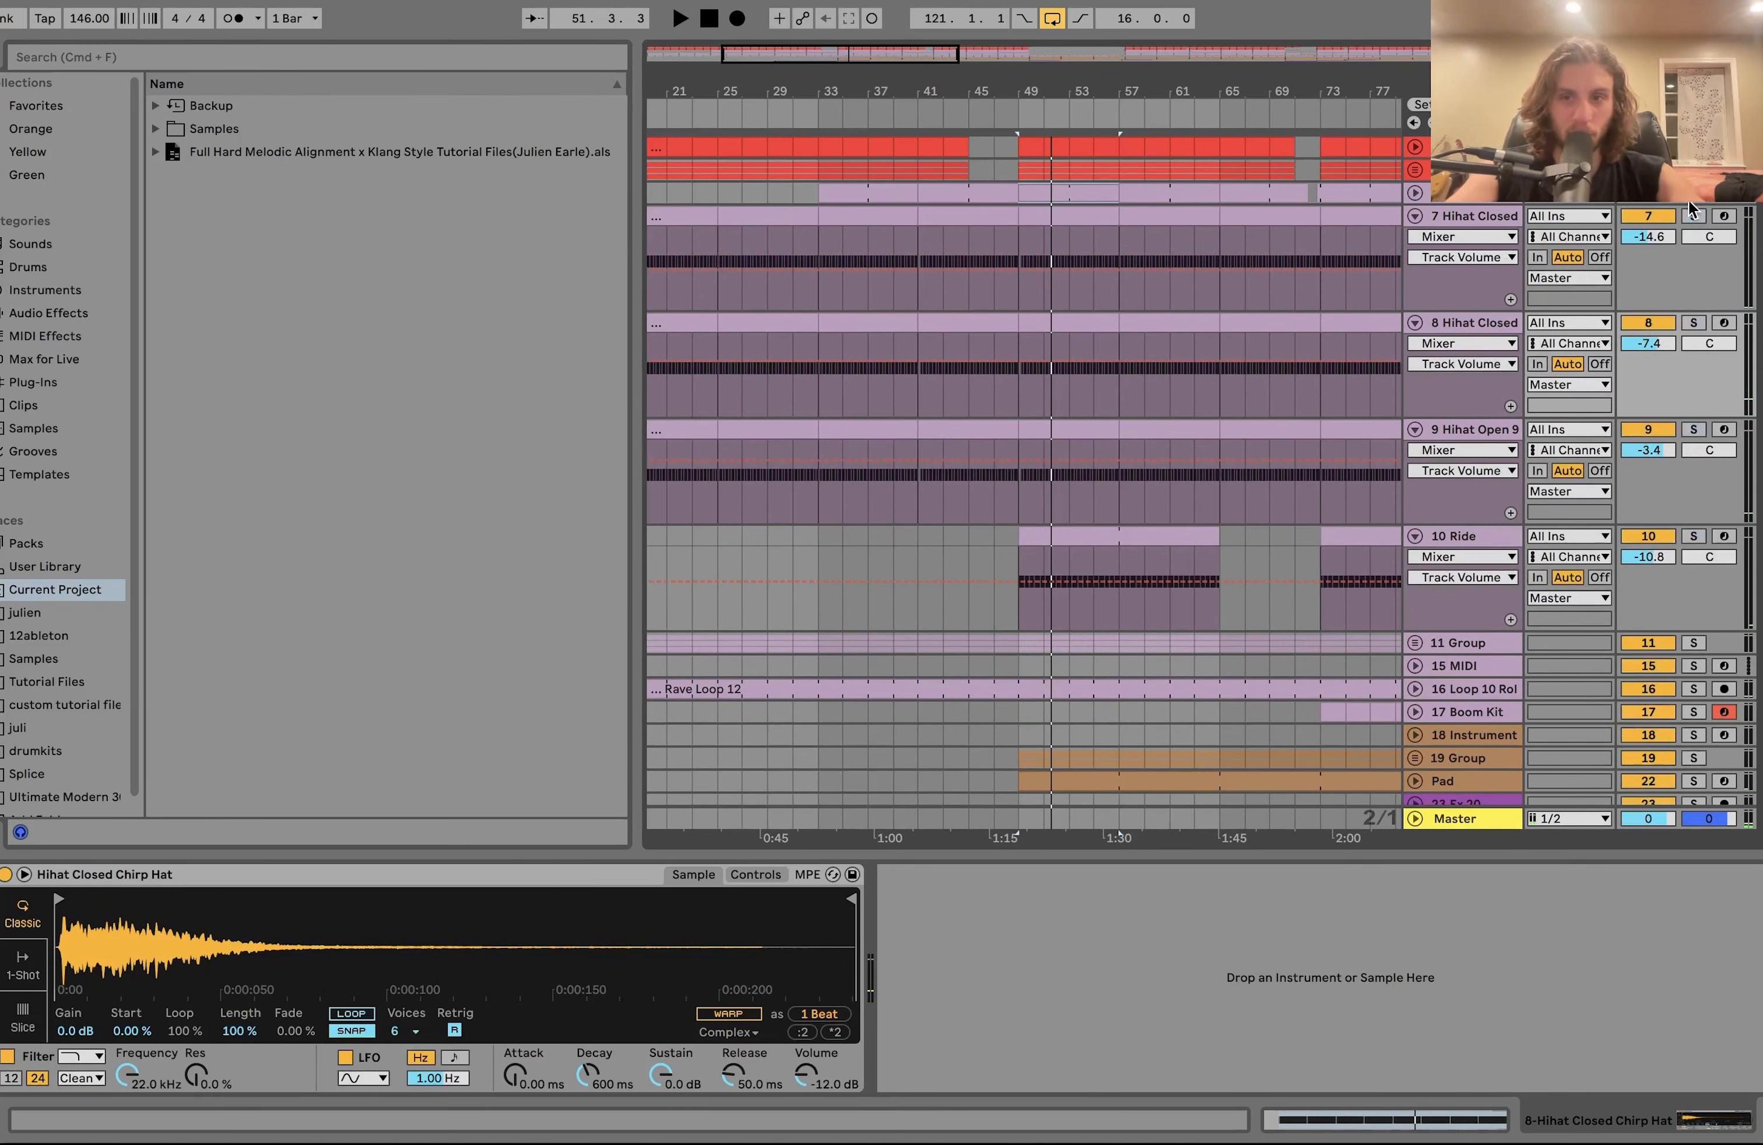
Solo the clap Instrument Rack track, unfold it and audition it from bar 49
{"action": "left_click", "coordinate": [1694, 193]}
{"action": "key", "text": "space"}
{"action": "left_click", "coordinate": [1417, 192]}
{"action": "left_click", "coordinate": [1461, 194]}
{"action": "key", "text": "space"}
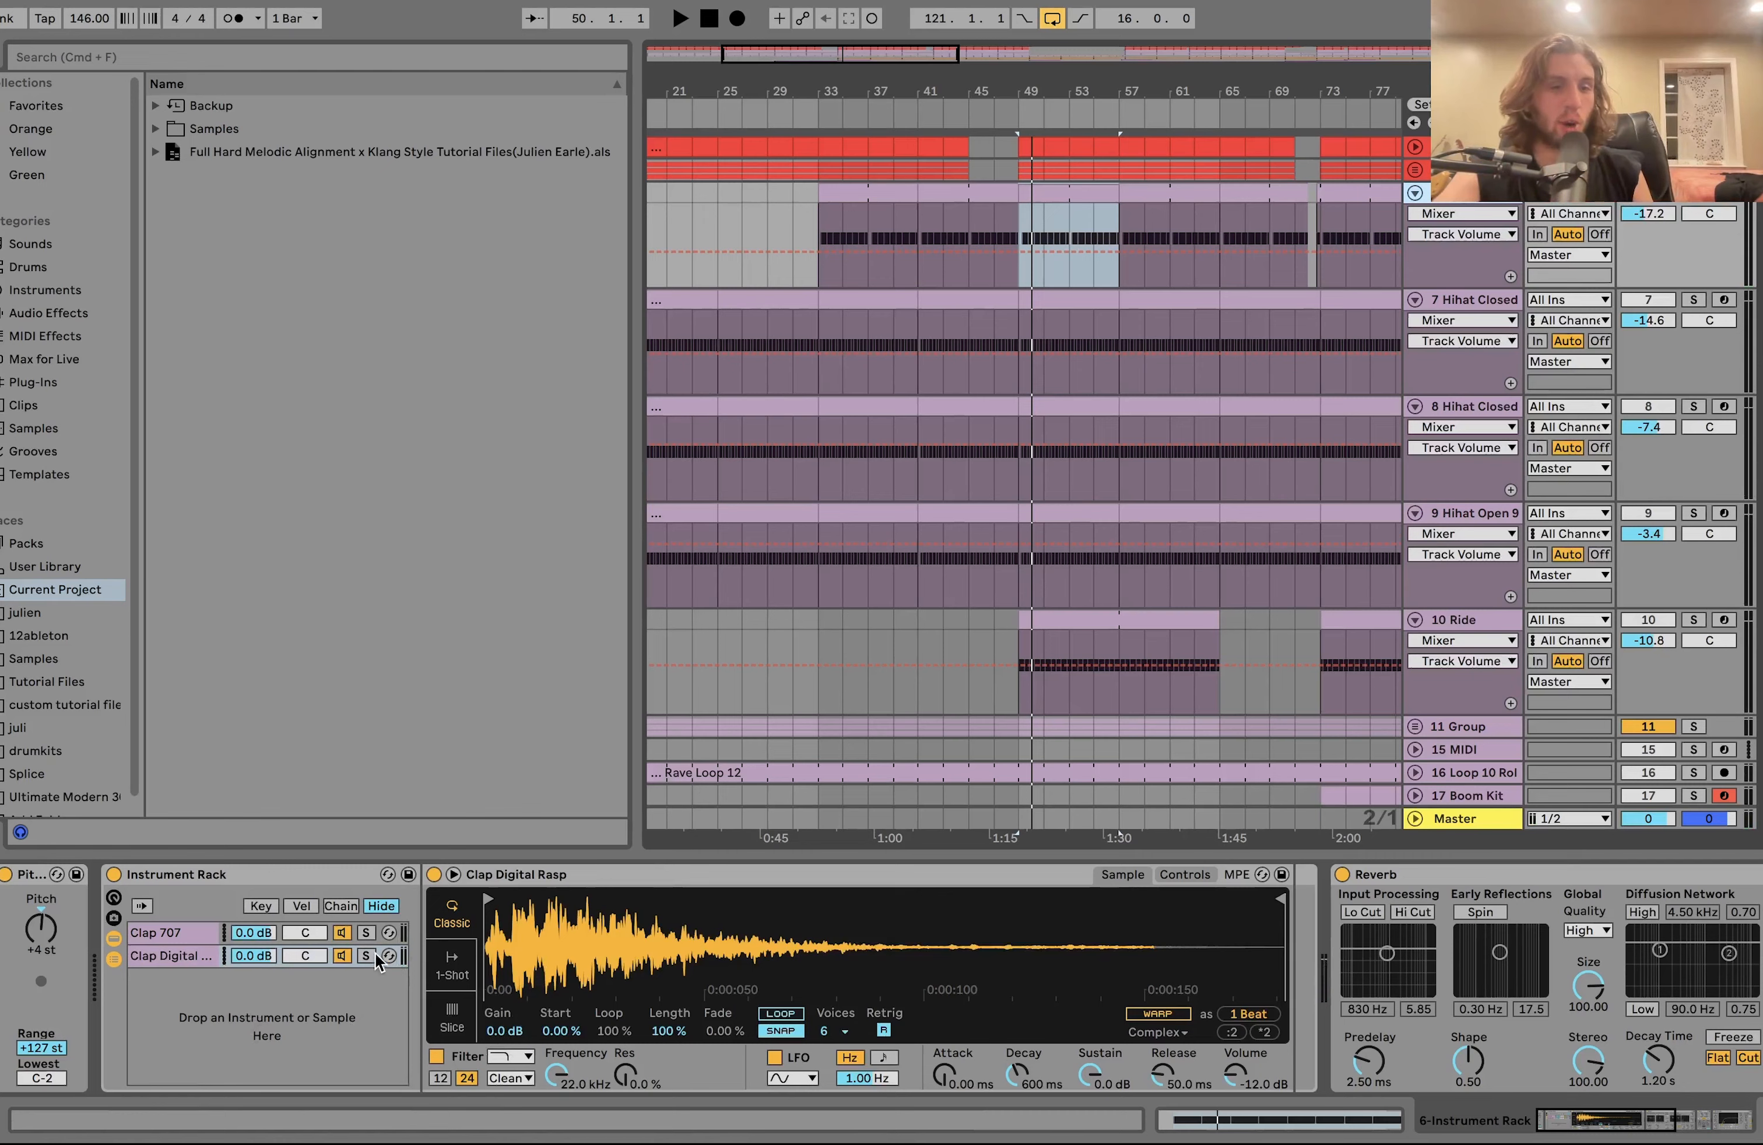
Turn off the Reverb and Pedal devices on the clap track and play the dry claps
{"action": "scroll", "coordinate": [1063, 929], "scroll_direction": "right", "scroll_amount": 5}
{"action": "left_click", "coordinate": [1085, 875]}
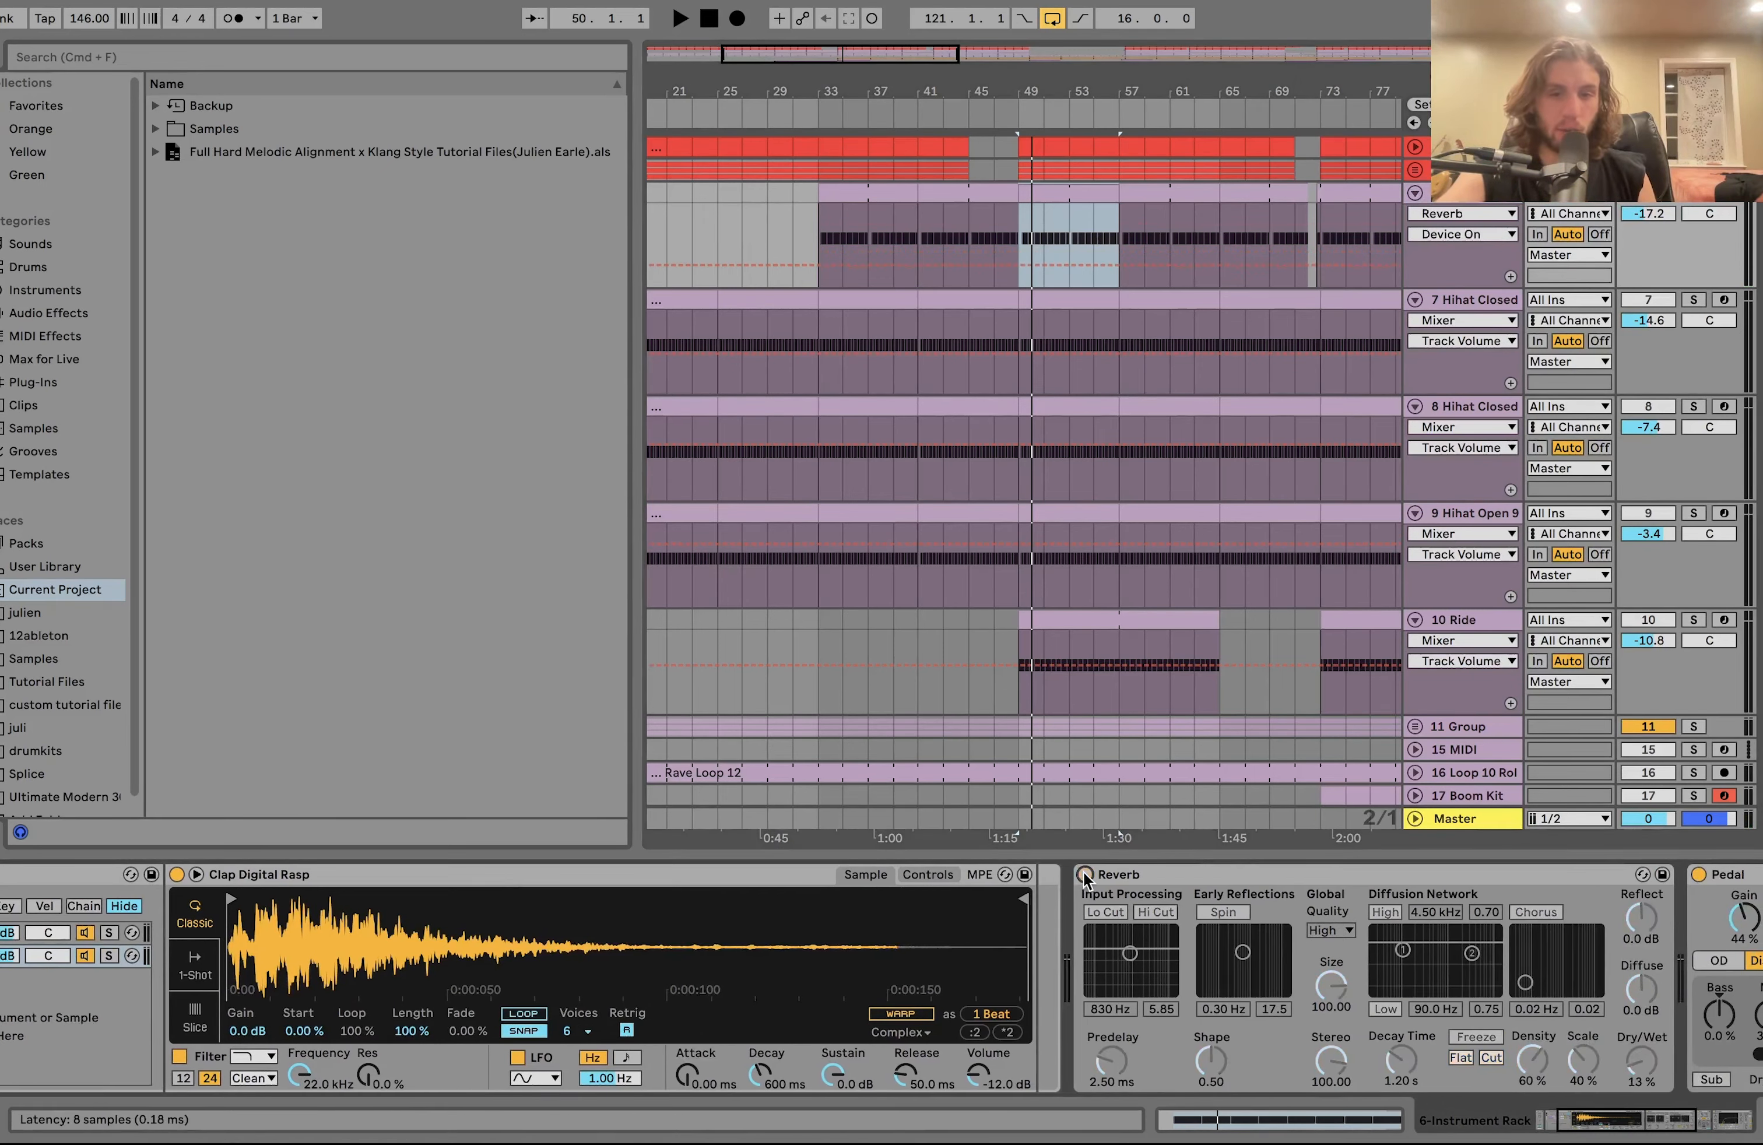
{"action": "scroll", "coordinate": [1033, 900], "scroll_direction": "right", "scroll_amount": 12}
{"action": "left_click", "coordinate": [988, 877]}
{"action": "key", "text": "space"}
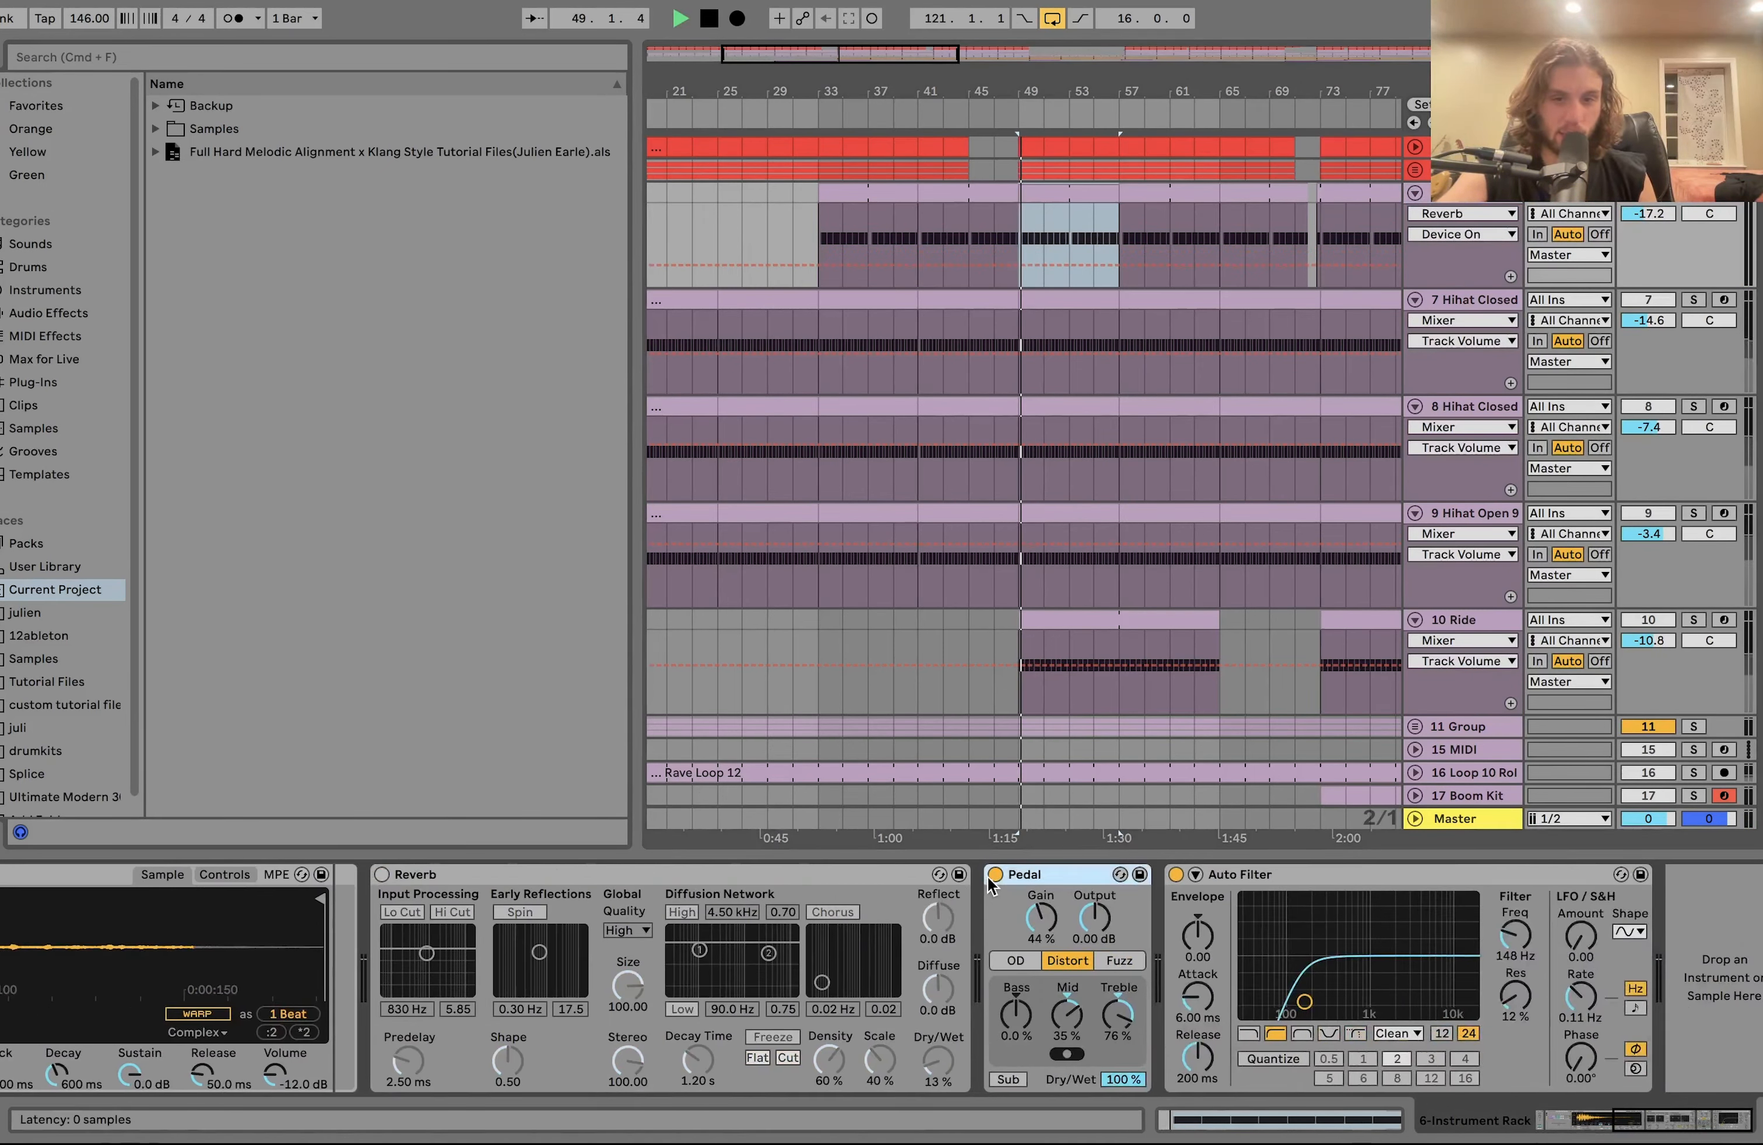
{"action": "left_click", "coordinate": [993, 875]}
Audition the Clap 707 and Clap Digital chains of the Instrument Rack separately by soloing each one
{"action": "scroll", "coordinate": [991, 872], "scroll_direction": "left", "scroll_amount": 15}
{"action": "left_click", "coordinate": [365, 932]}
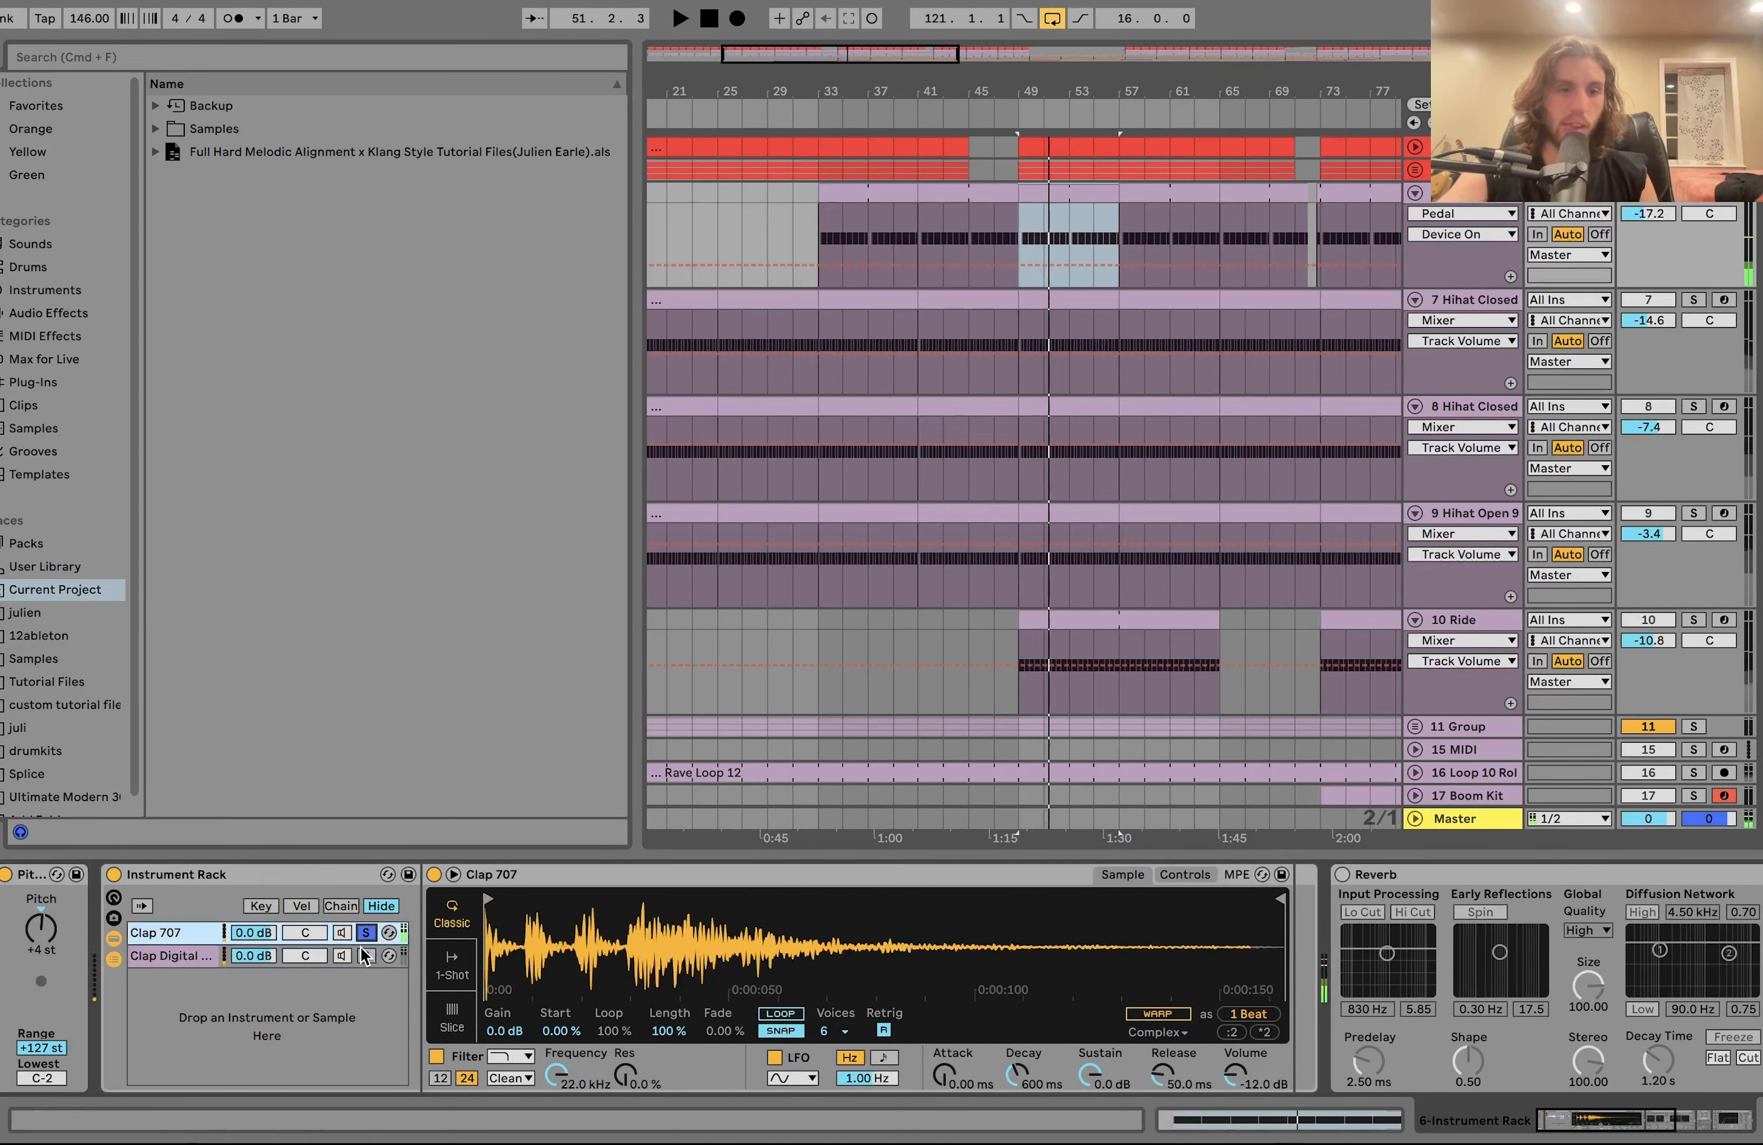
{"action": "left_click", "coordinate": [365, 956]}
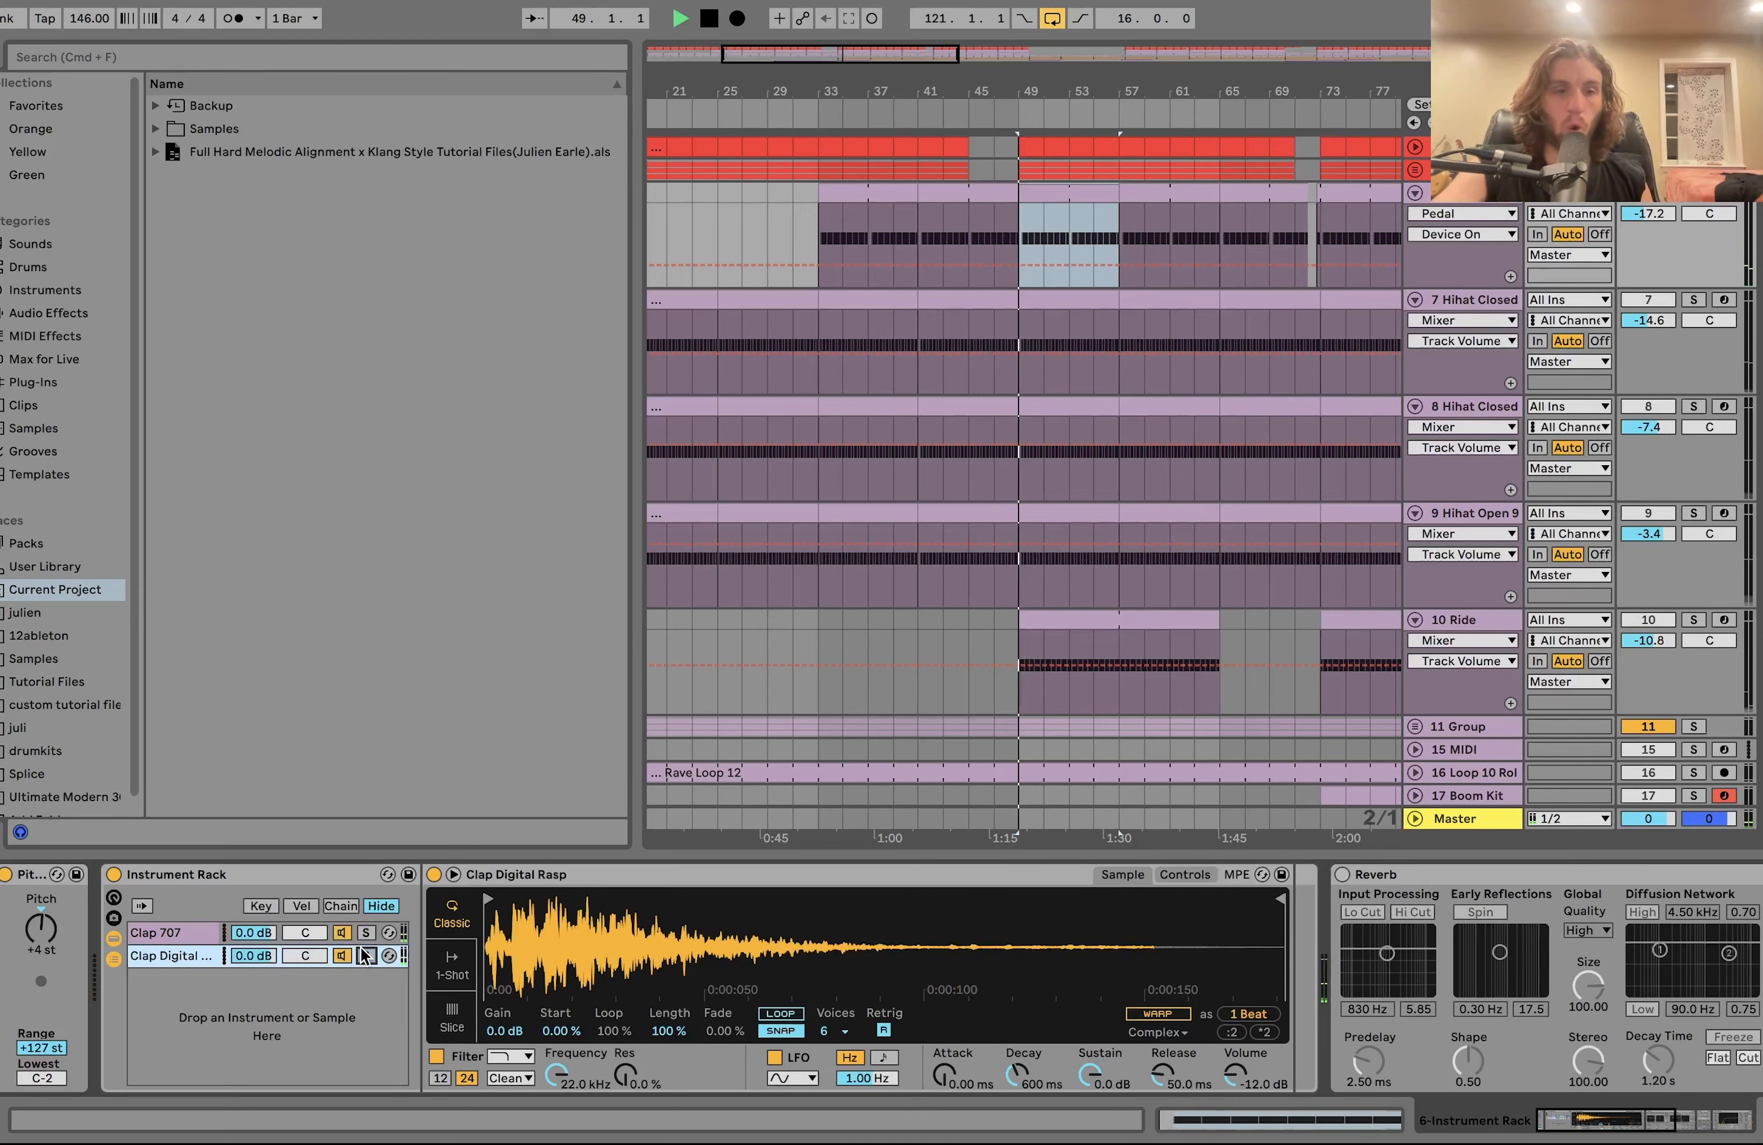
Turn the clap track's Reverb and Pedal on one after the other while auditioning the claps
{"action": "scroll", "coordinate": [362, 956], "scroll_direction": "right", "scroll_amount": 10}
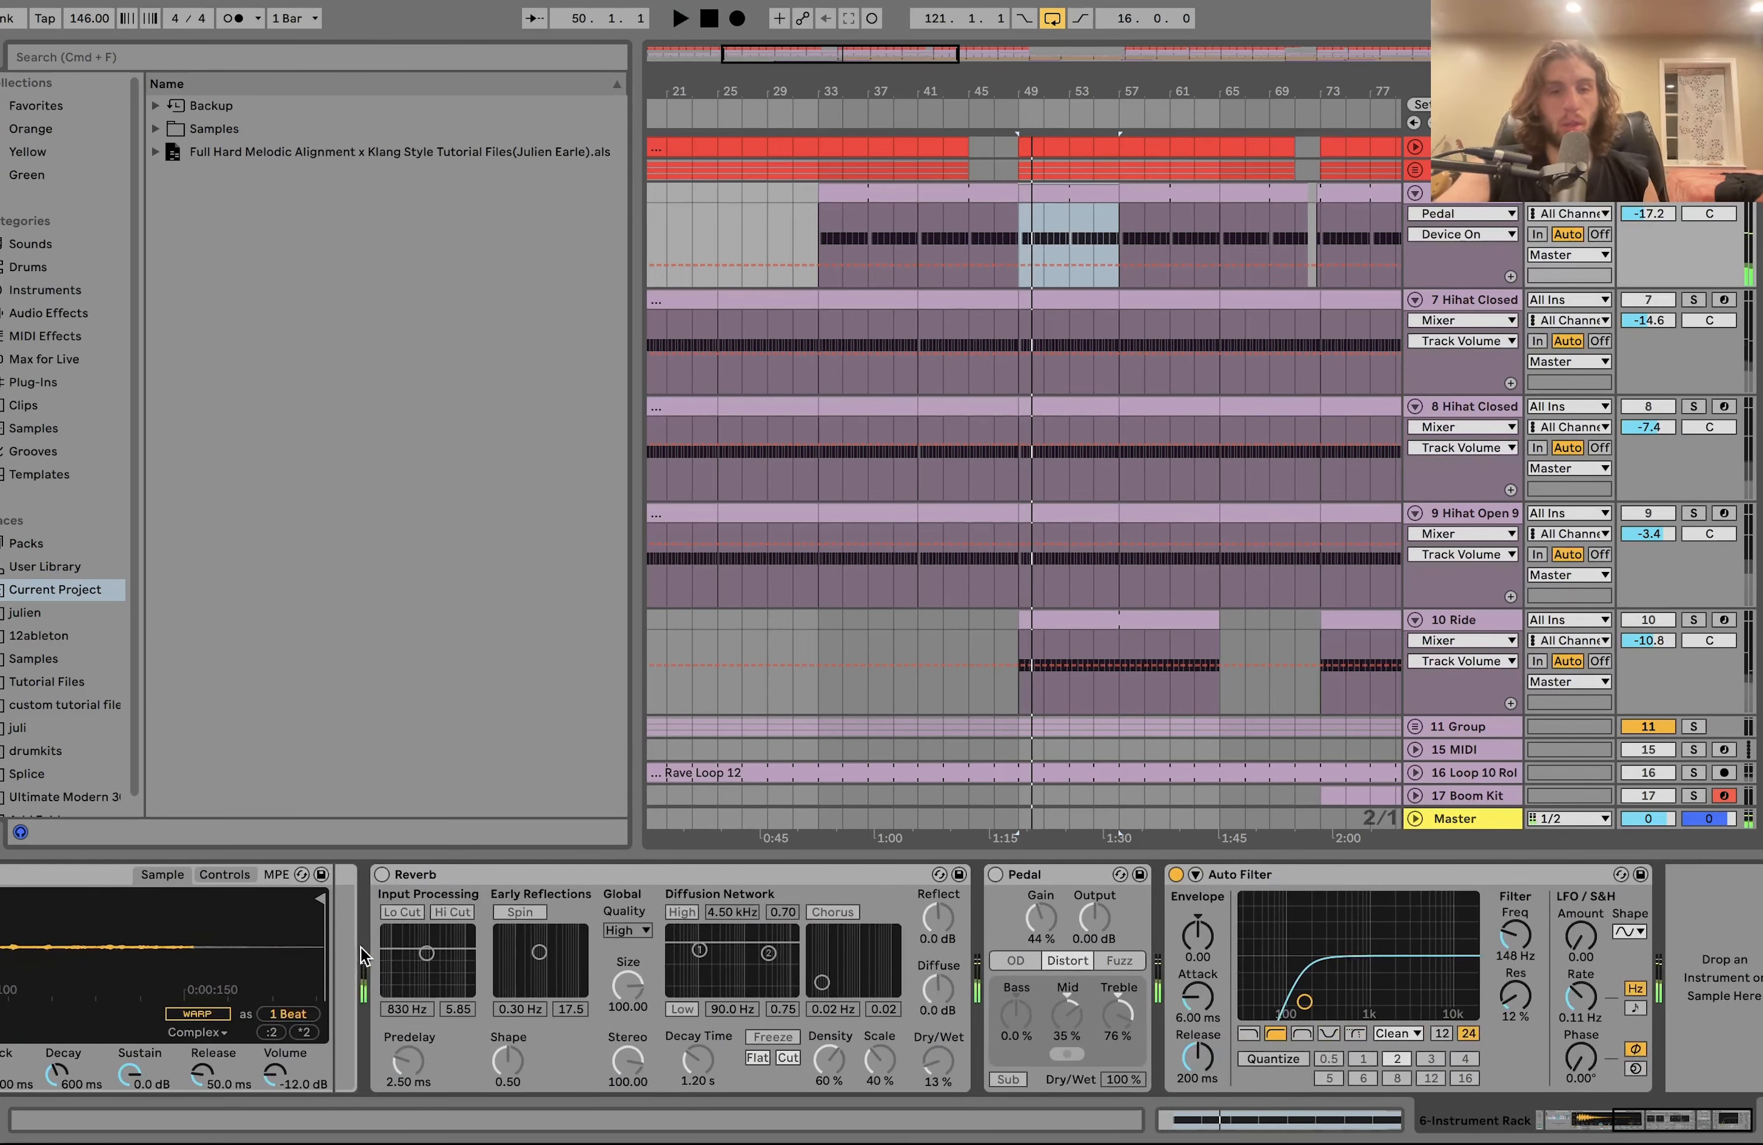
{"action": "left_click", "coordinate": [382, 874]}
{"action": "key", "text": "space"}
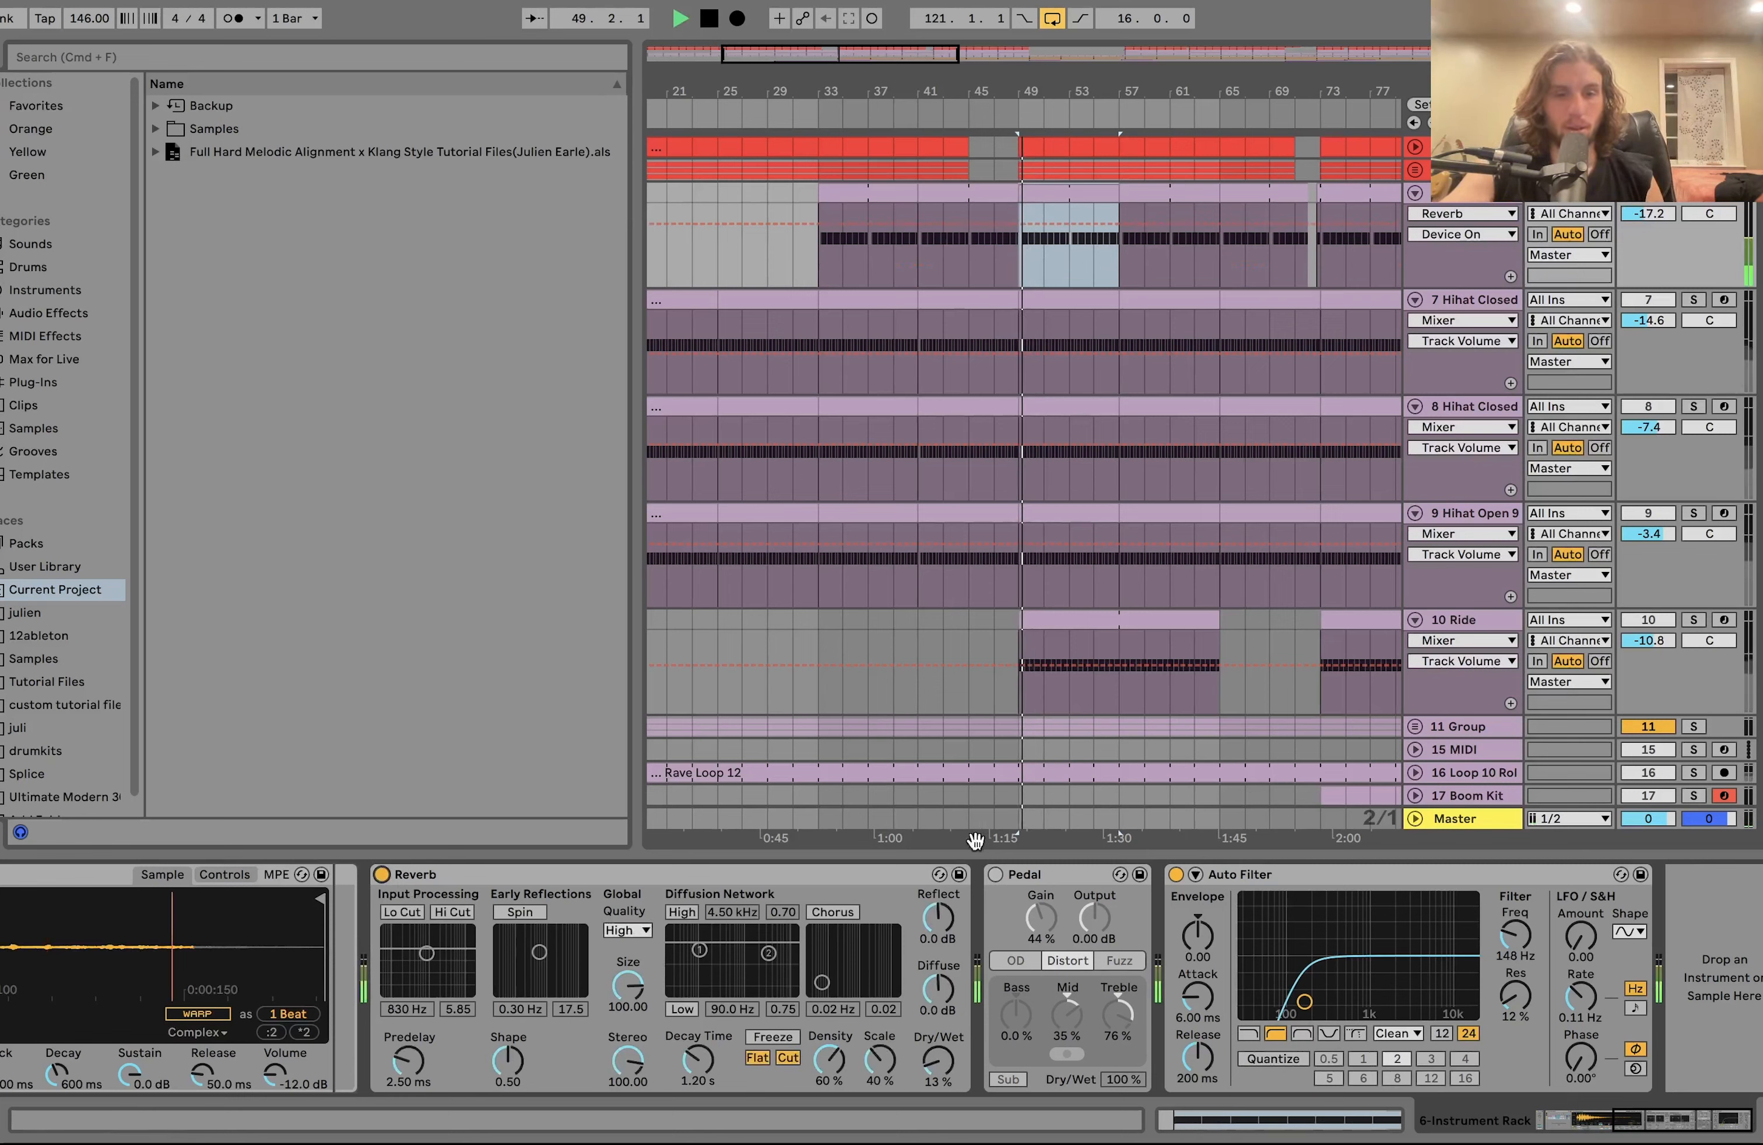
{"action": "key", "text": "space"}
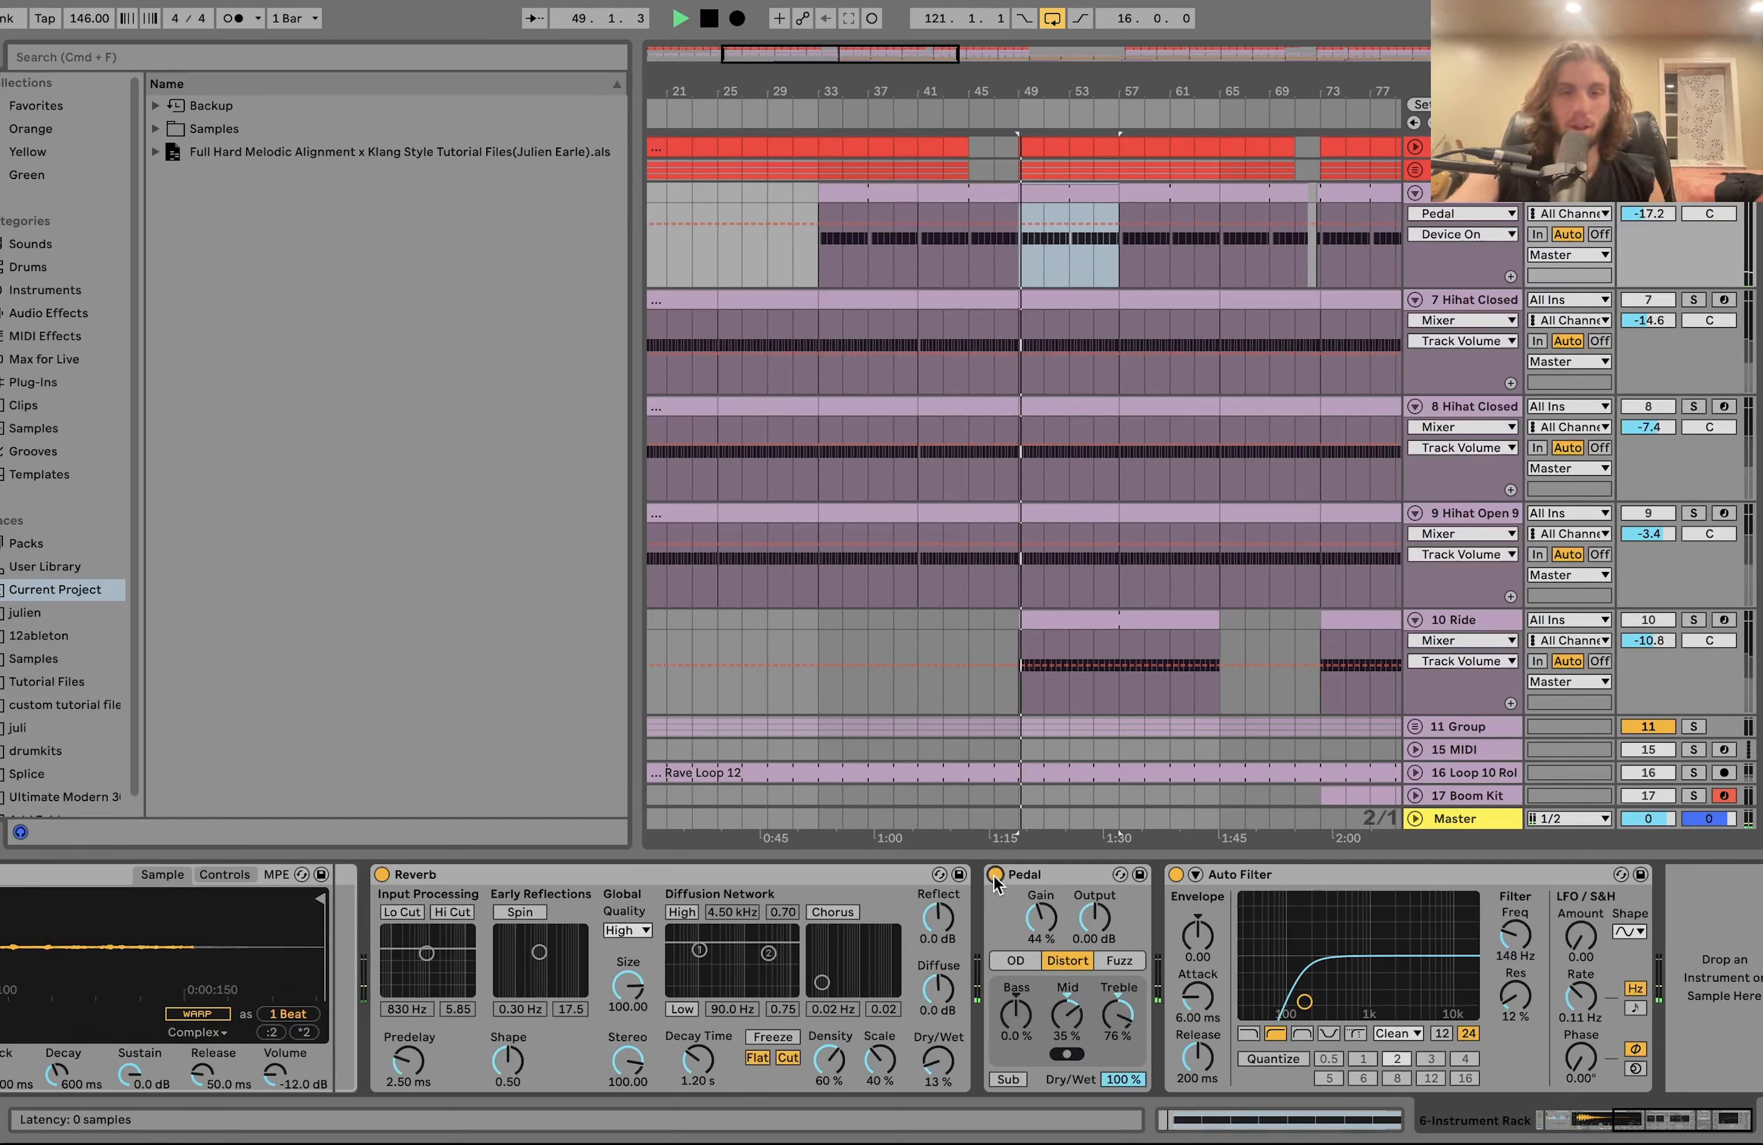
{"action": "key", "text": "space"}
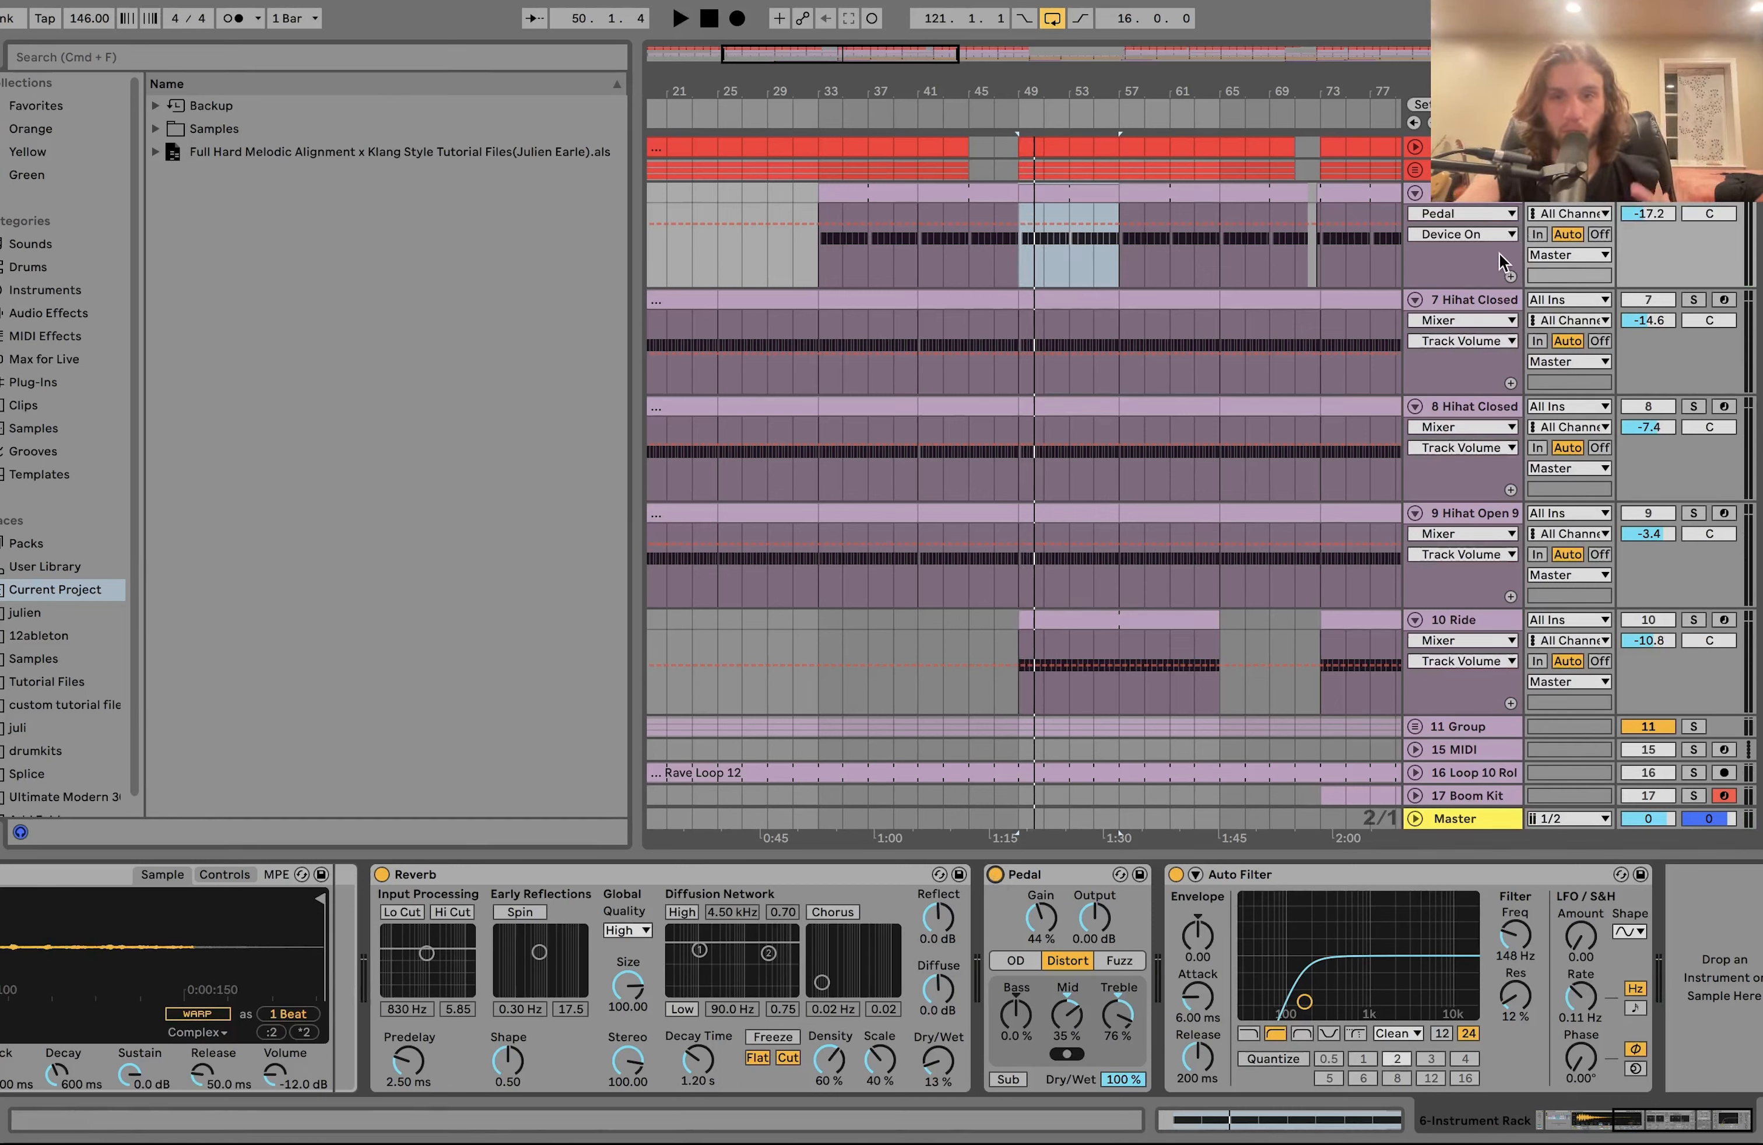
Solo the hi-hat tracks 7, 8 and 9 one after another, add them together, and audition them
{"action": "key", "text": "space"}
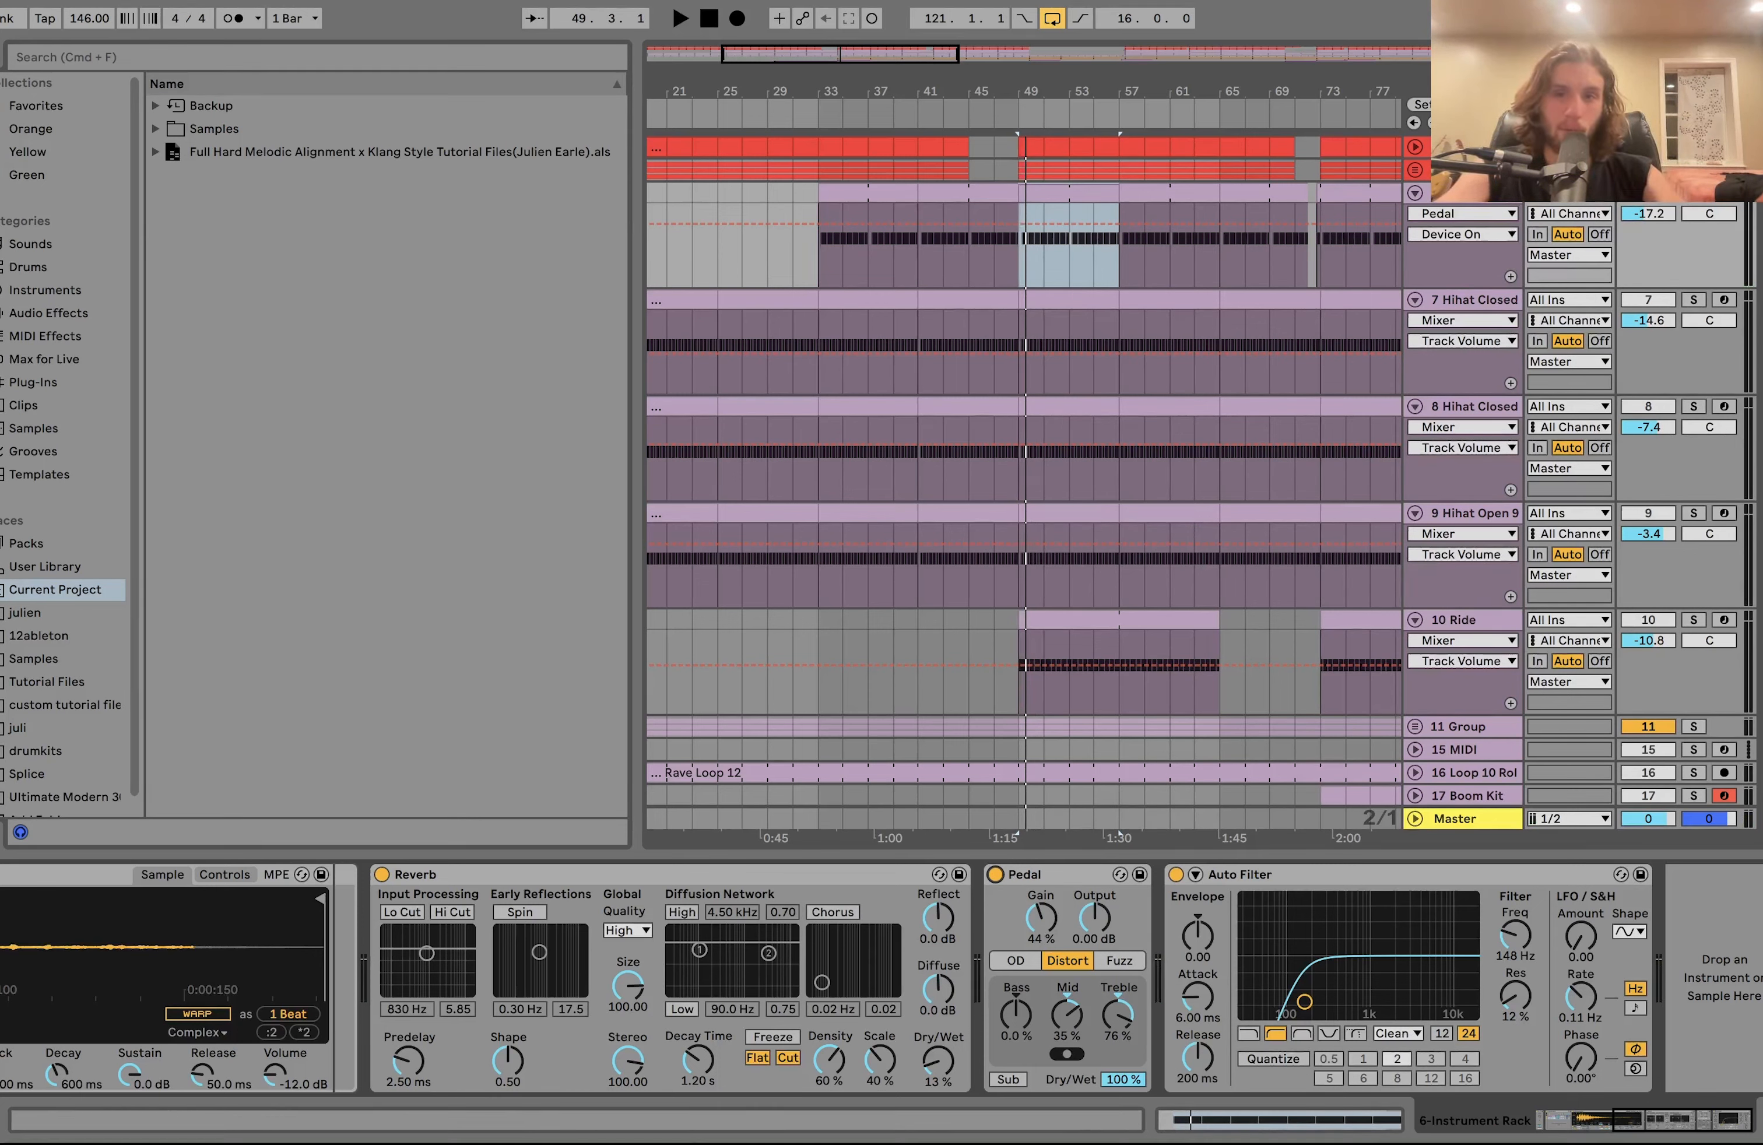
{"action": "left_click", "coordinate": [1693, 301]}
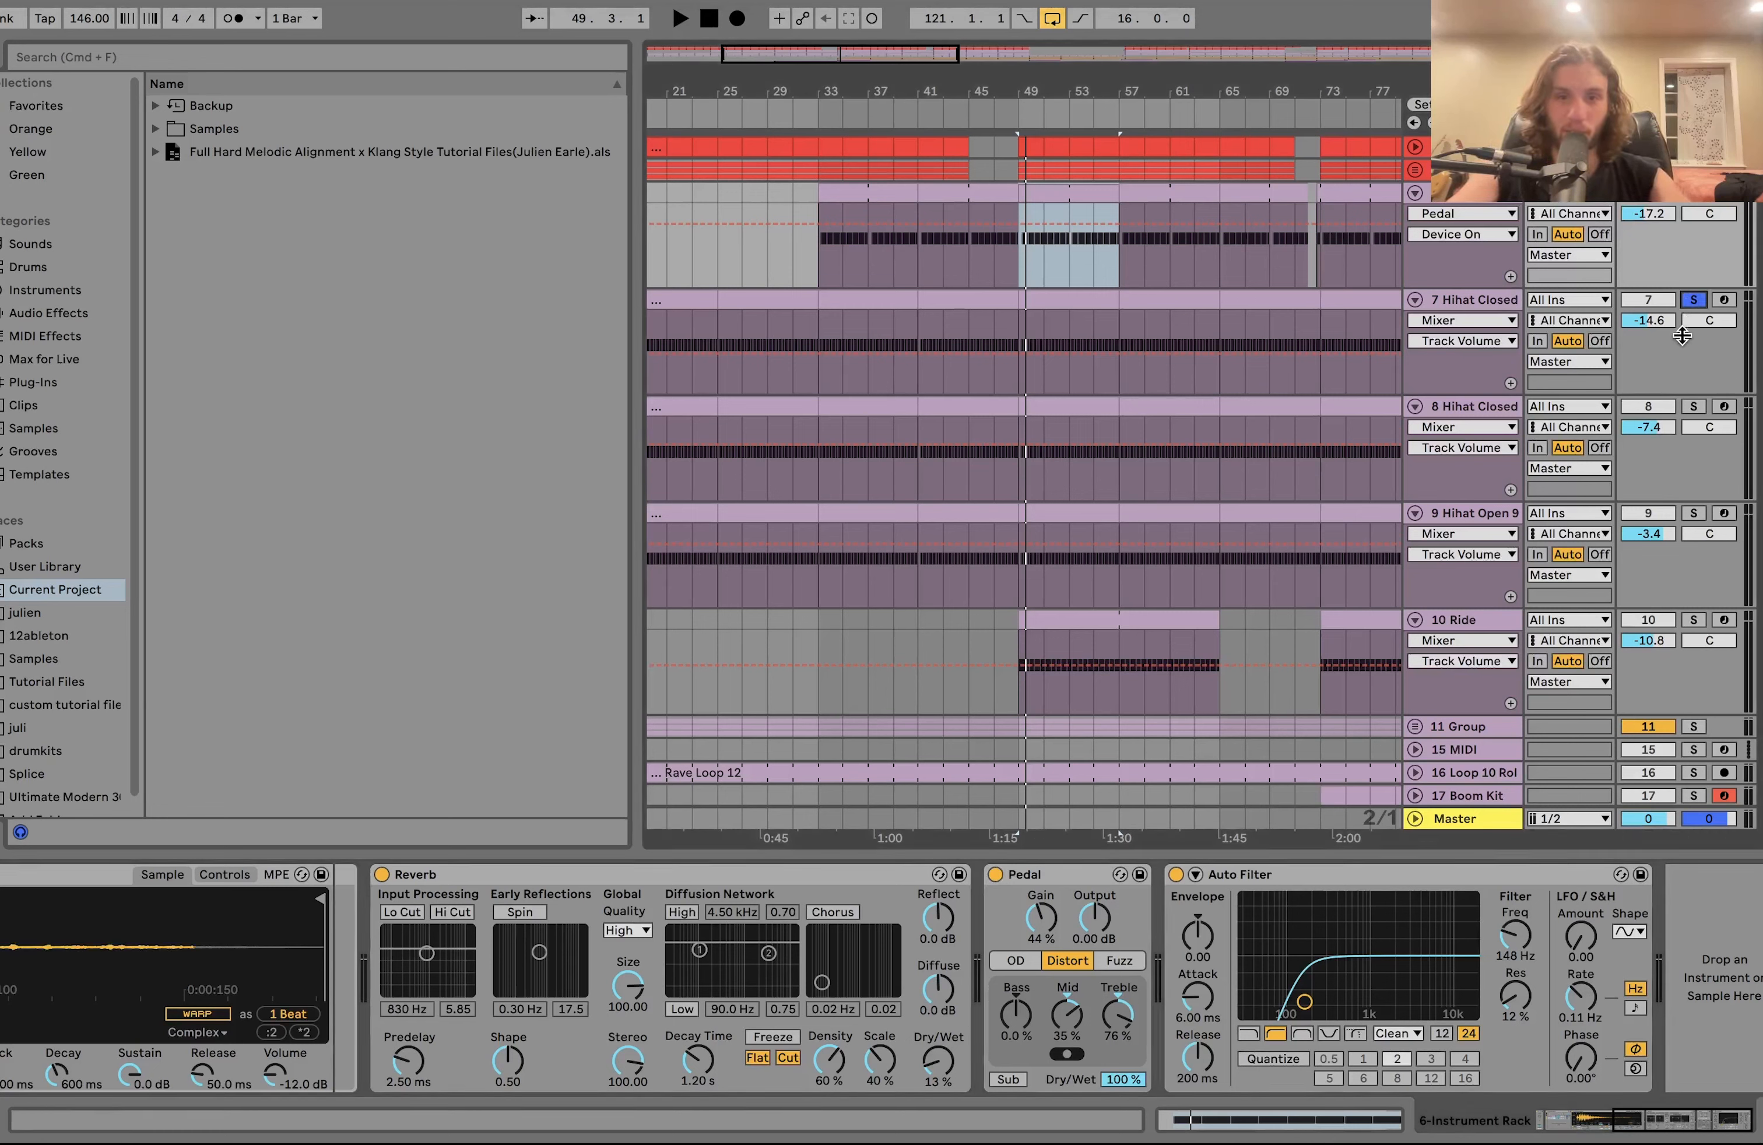
{"action": "key", "text": "space"}
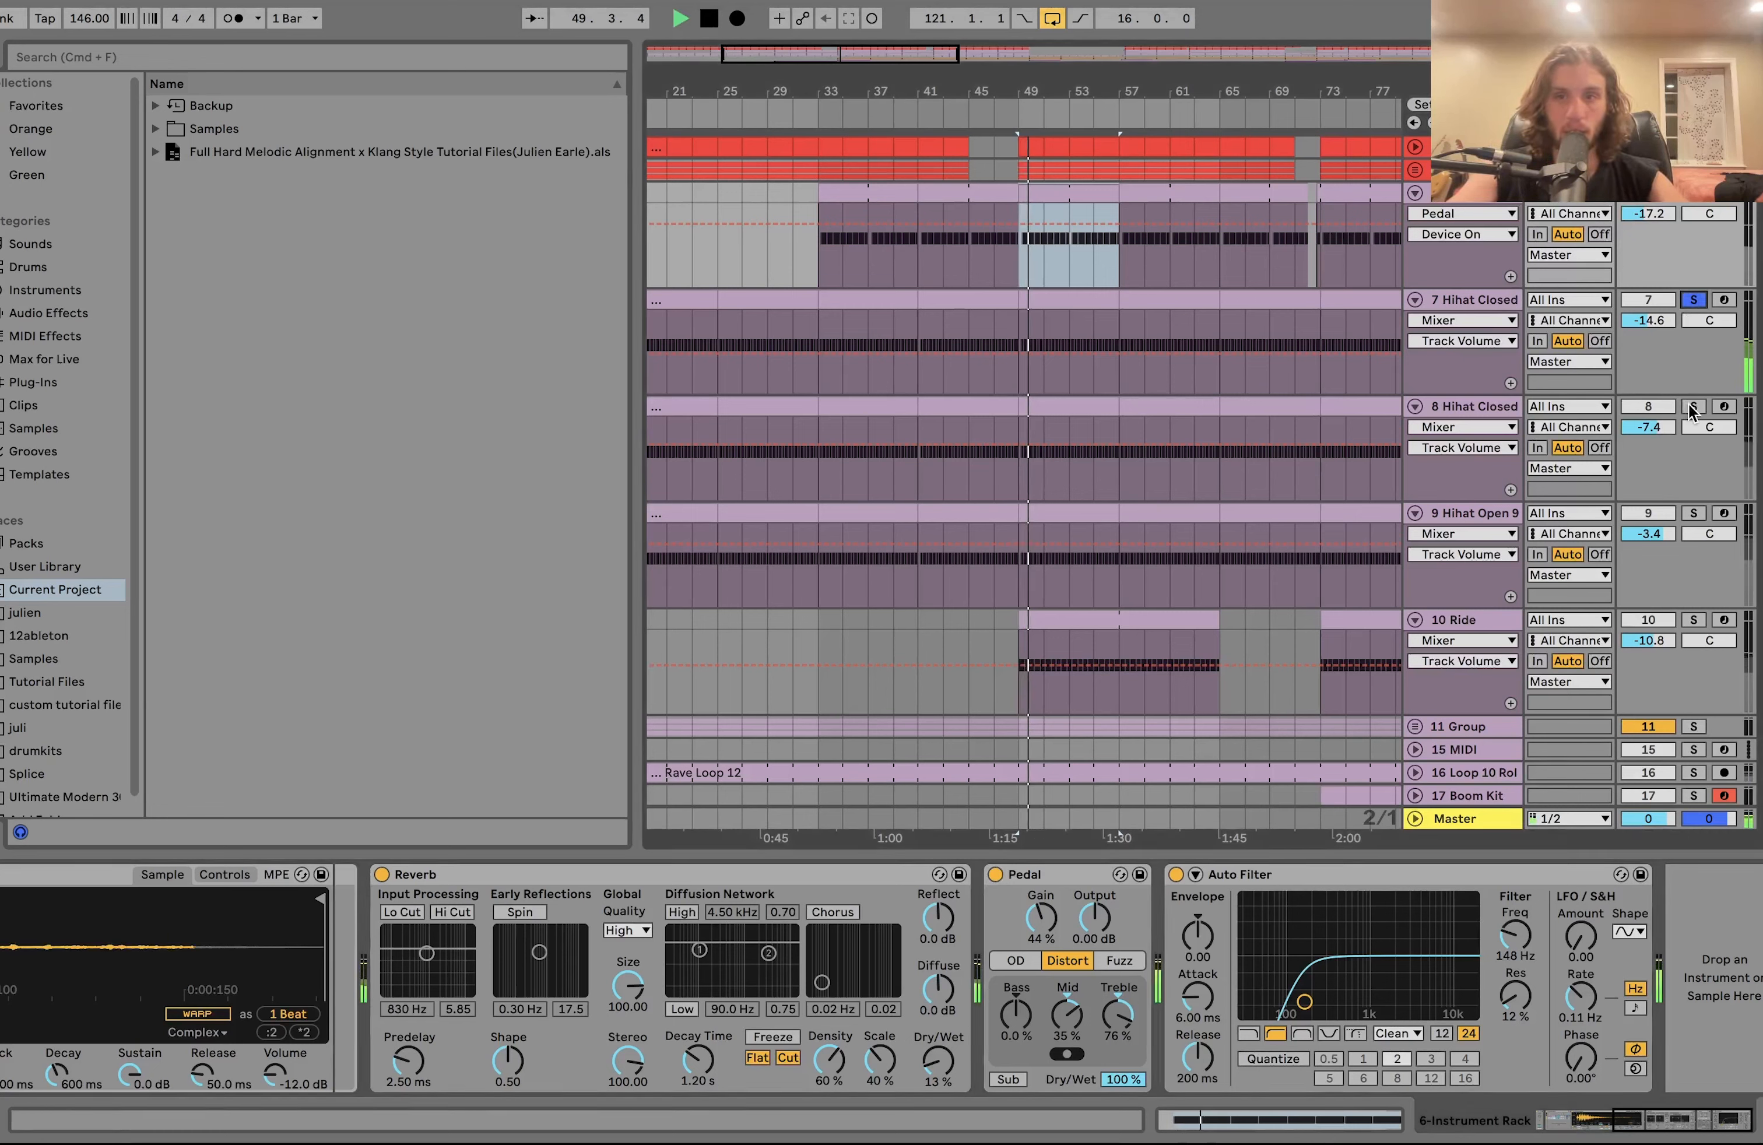
{"action": "left_click", "coordinate": [1693, 407]}
{"action": "left_click", "coordinate": [1693, 514]}
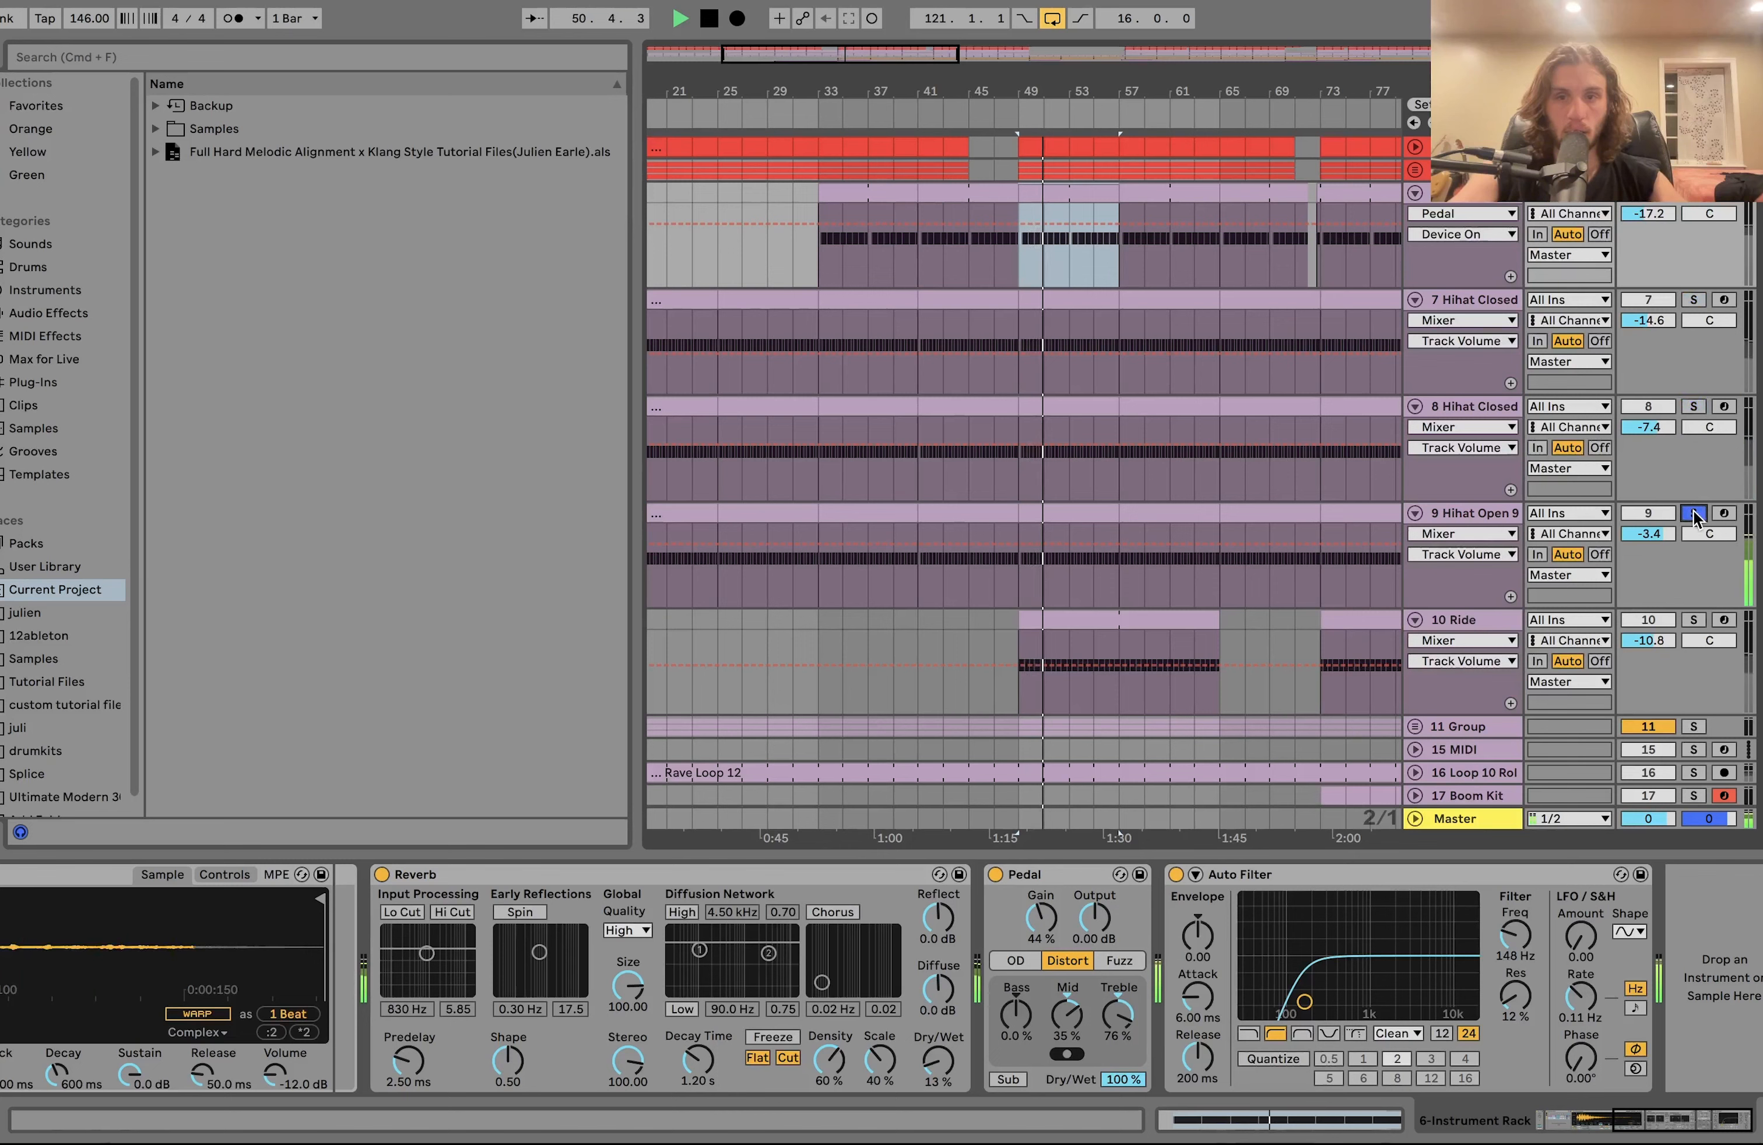
{"action": "left_click", "coordinate": [1694, 406], "text": "super"}
{"action": "left_click", "coordinate": [1693, 299], "text": "super"}
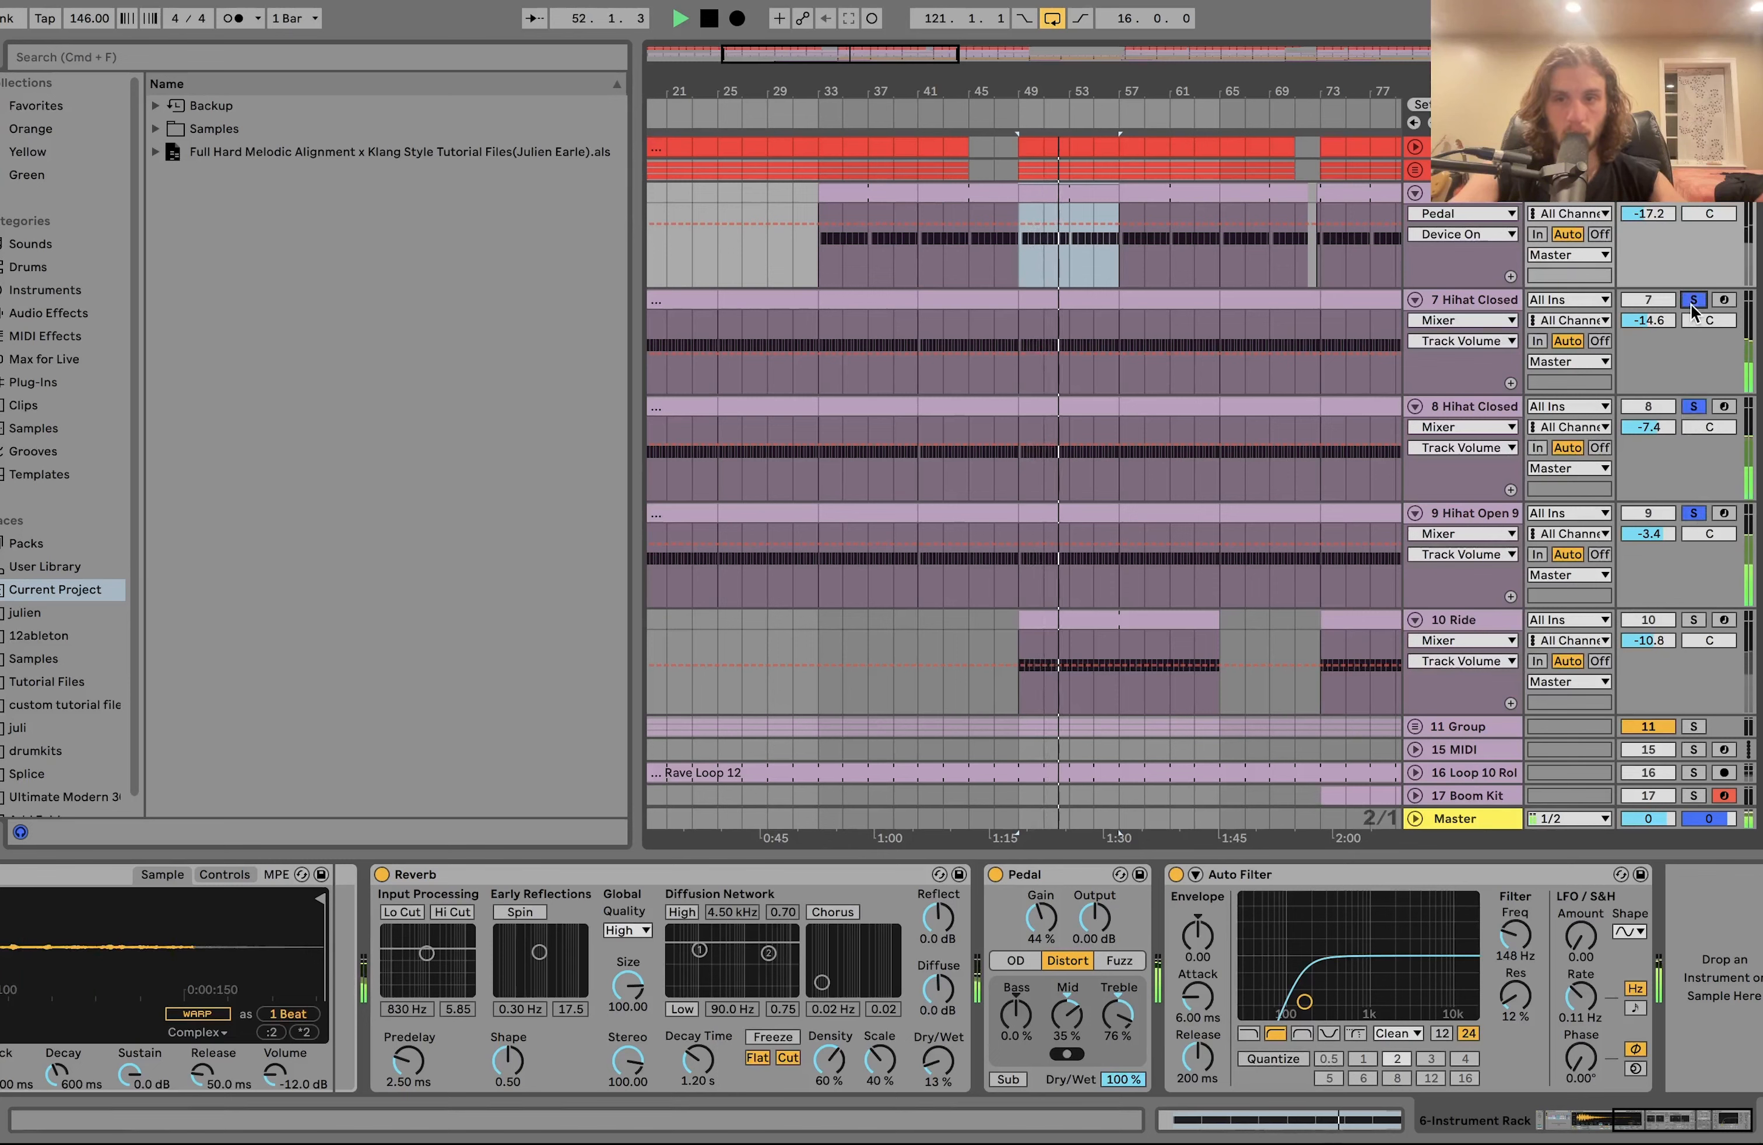
{"action": "key", "text": "space"}
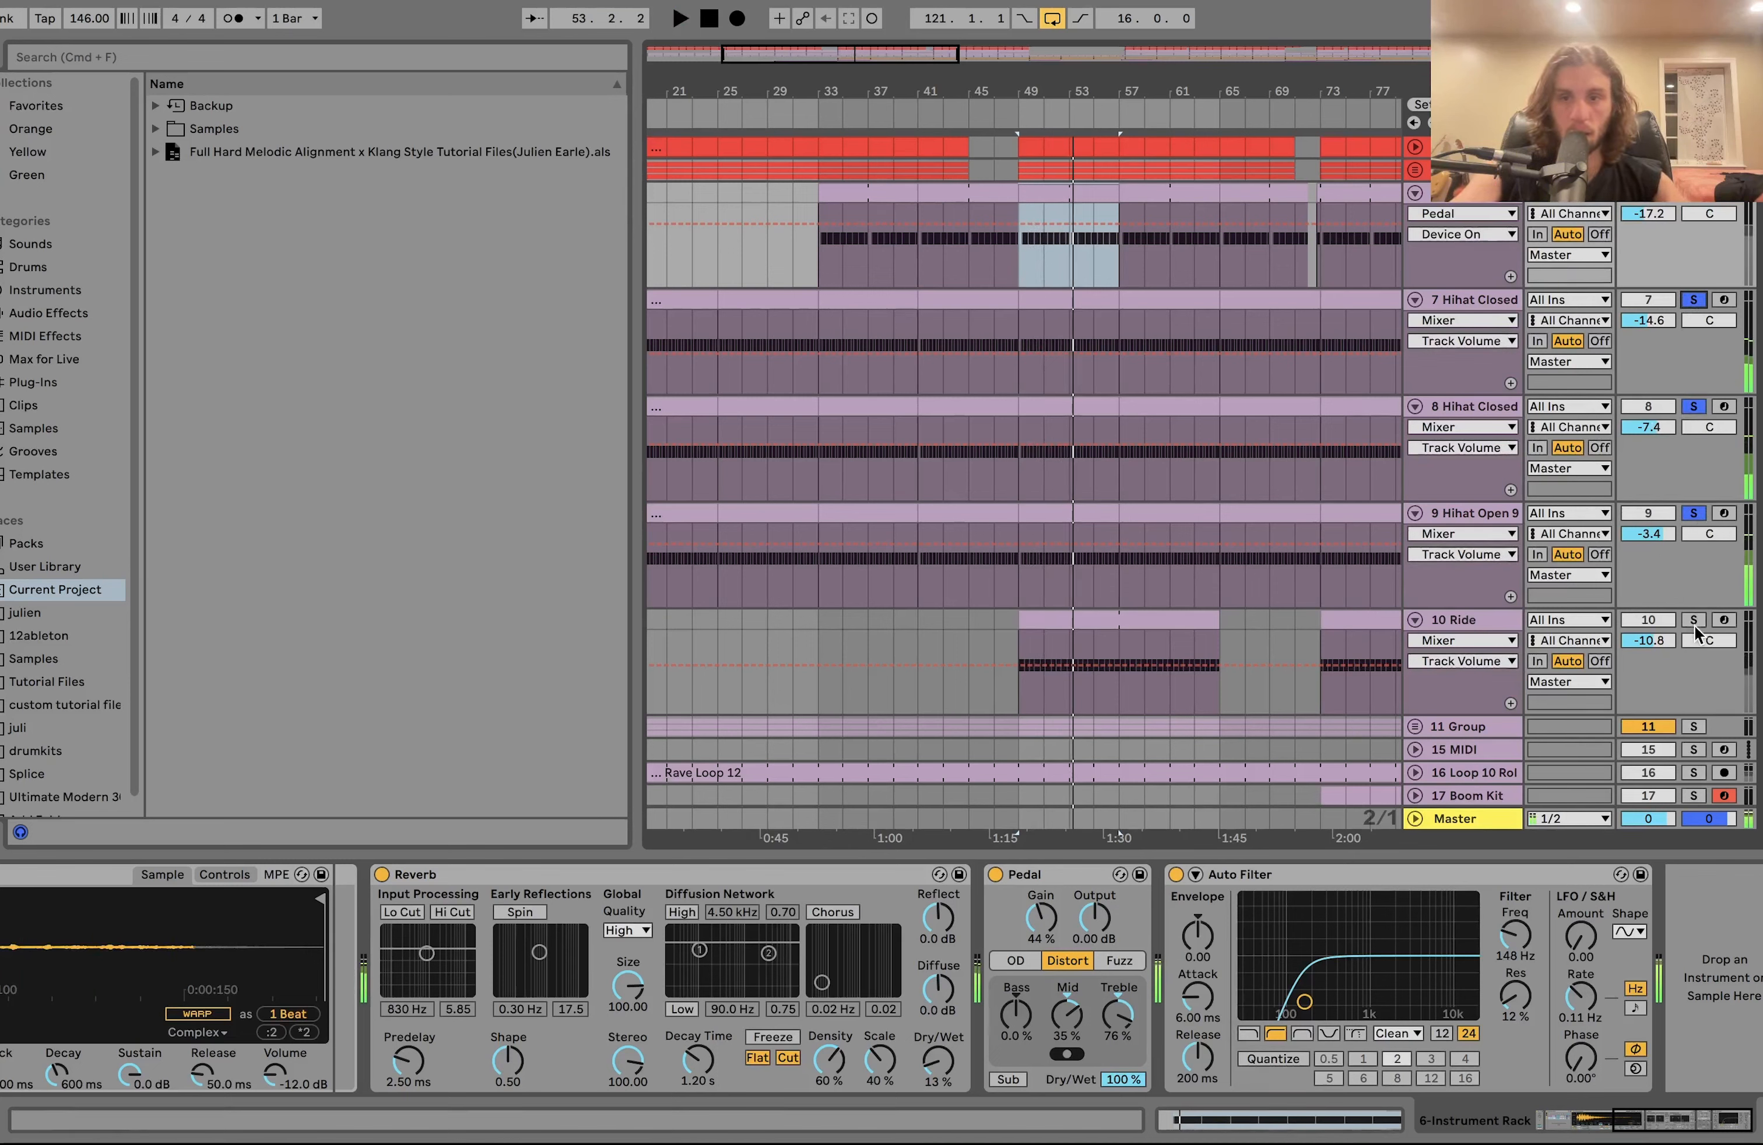
Solo the Ride track, play it from bar 49 and show its device chain through to the Auto Filter
{"action": "left_click", "coordinate": [1693, 622]}
{"action": "left_click", "coordinate": [1446, 624]}
{"action": "key", "text": "space"}
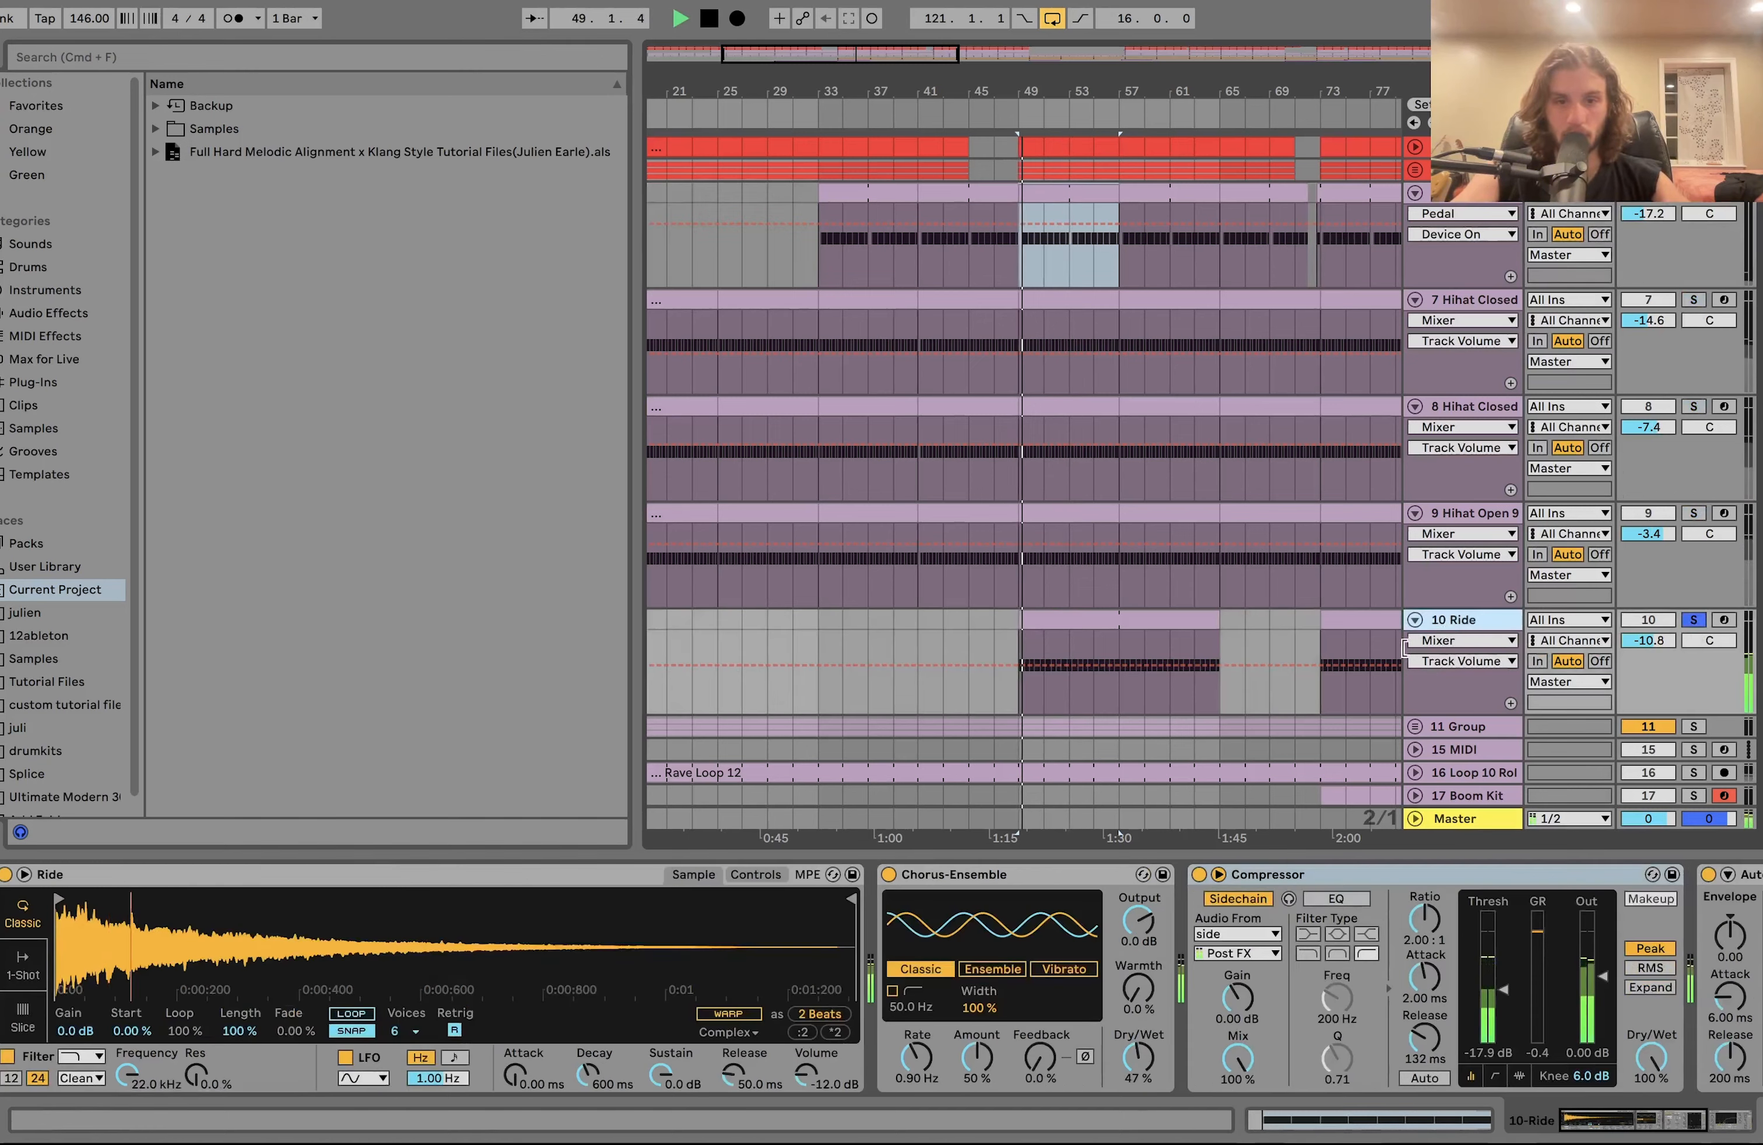
{"action": "key", "text": "space"}
{"action": "scroll", "coordinate": [1071, 902], "scroll_direction": "right", "scroll_amount": 10}
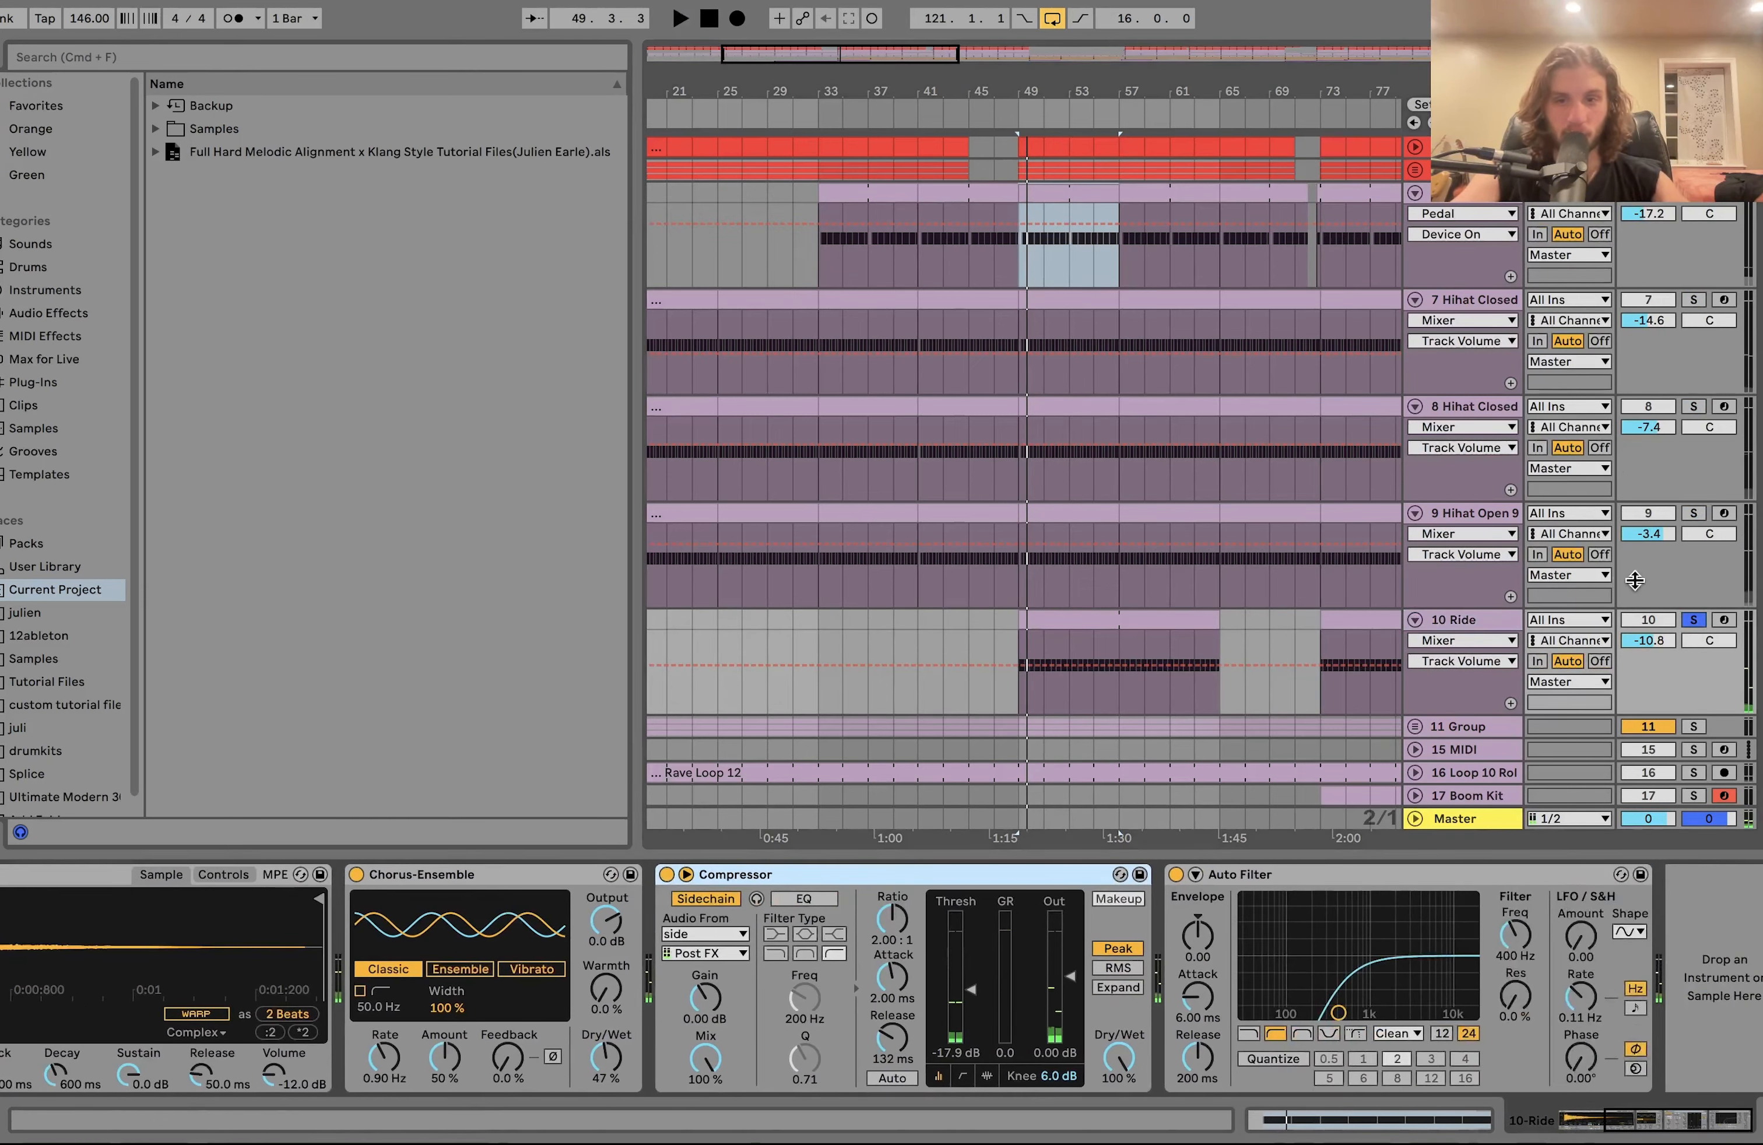
Solo the three hi-hat tracks along with the ride and play them together from bar 49
{"action": "left_click", "coordinate": [1702, 513]}
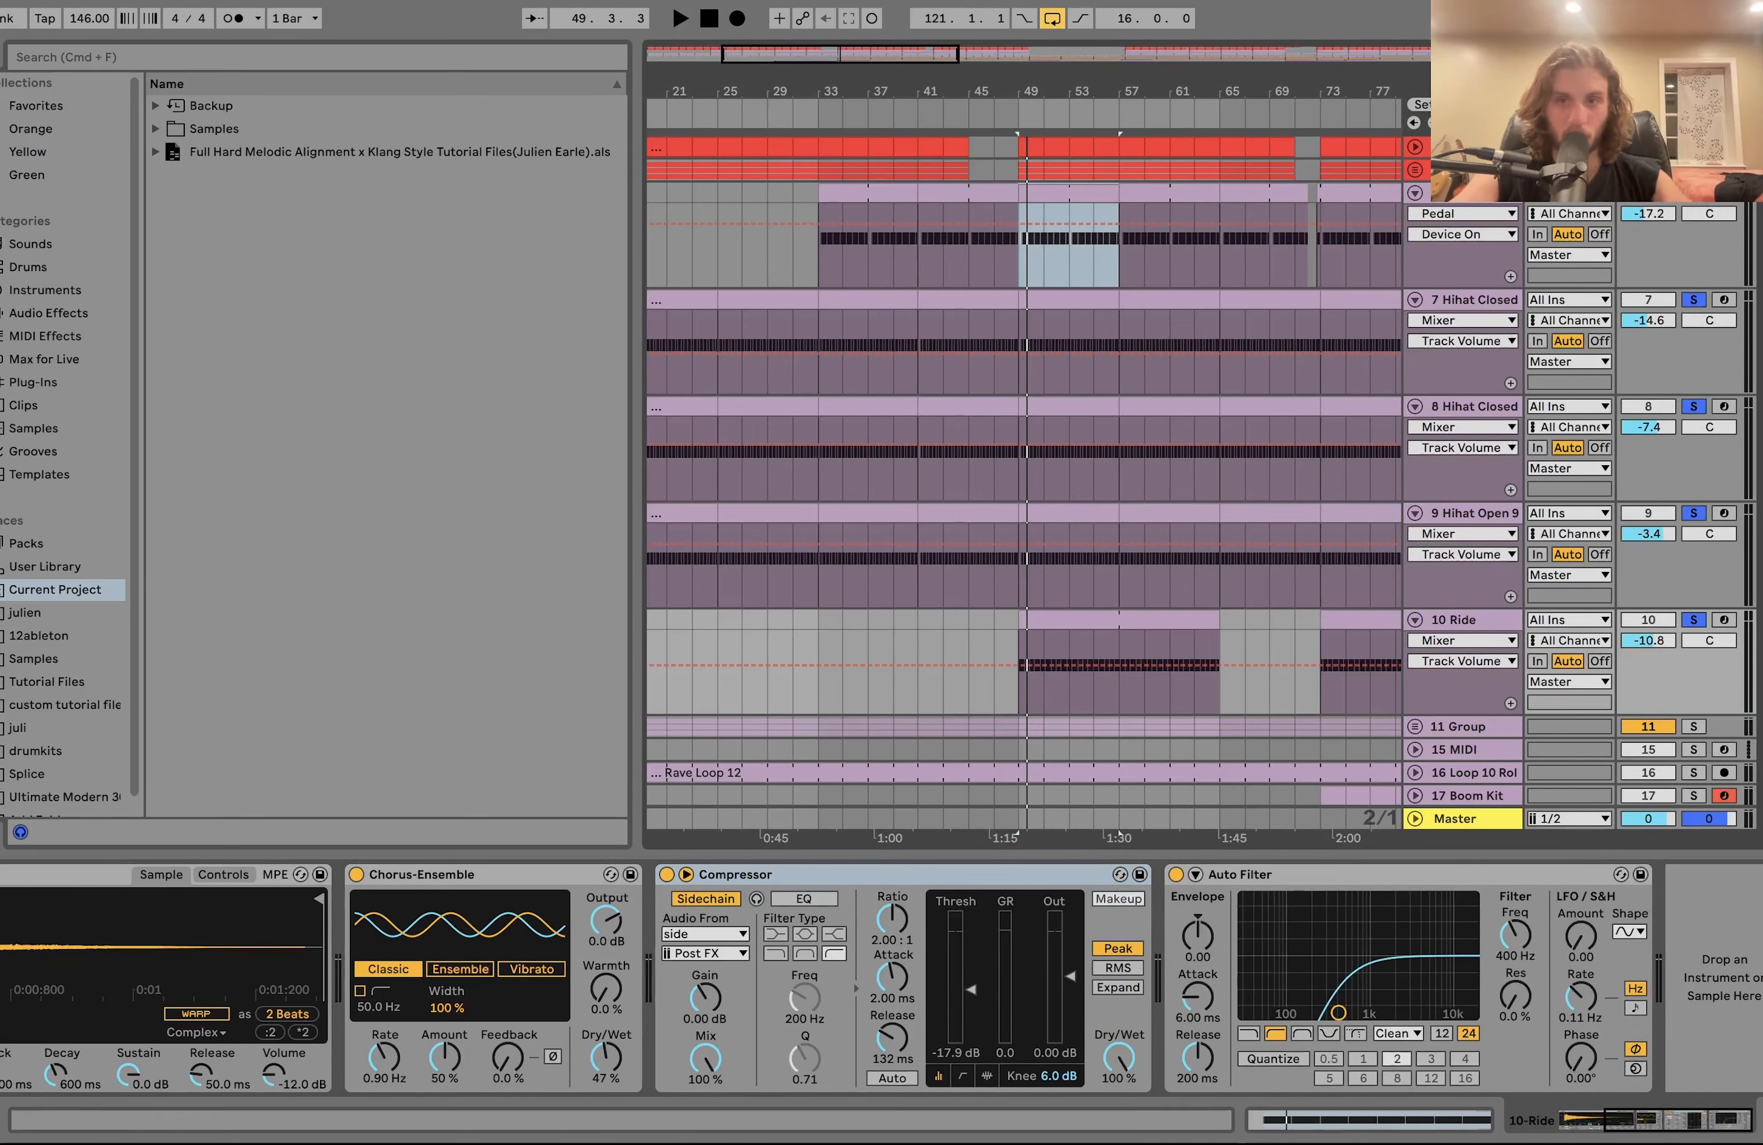
{"action": "key", "text": "space"}
{"action": "scroll", "coordinate": [1025, 475], "scroll_direction": "down", "scroll_amount": 5}
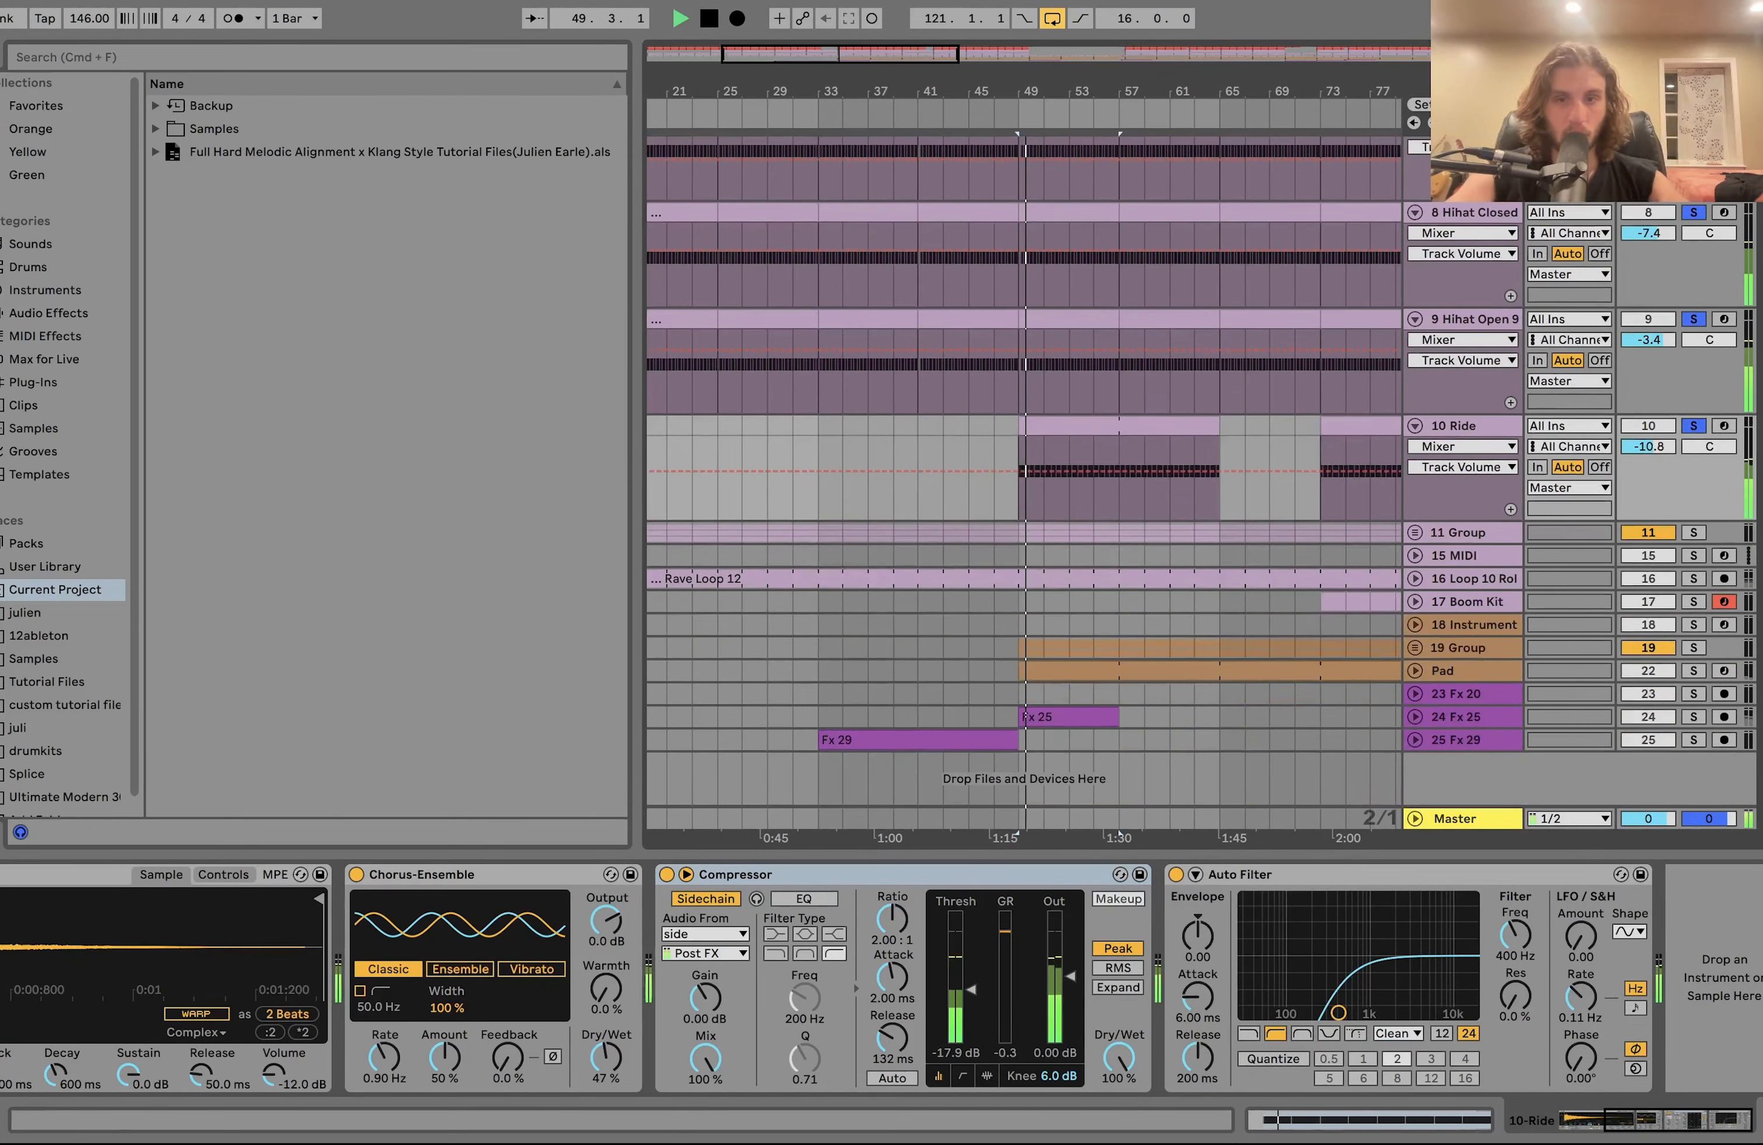
Add Group 11 to the soloed hats and ride during playback, unfold it, and leave only the group soloed
{"action": "left_click", "coordinate": [1694, 533]}
{"action": "left_click", "coordinate": [1416, 533]}
{"action": "key", "text": "space"}
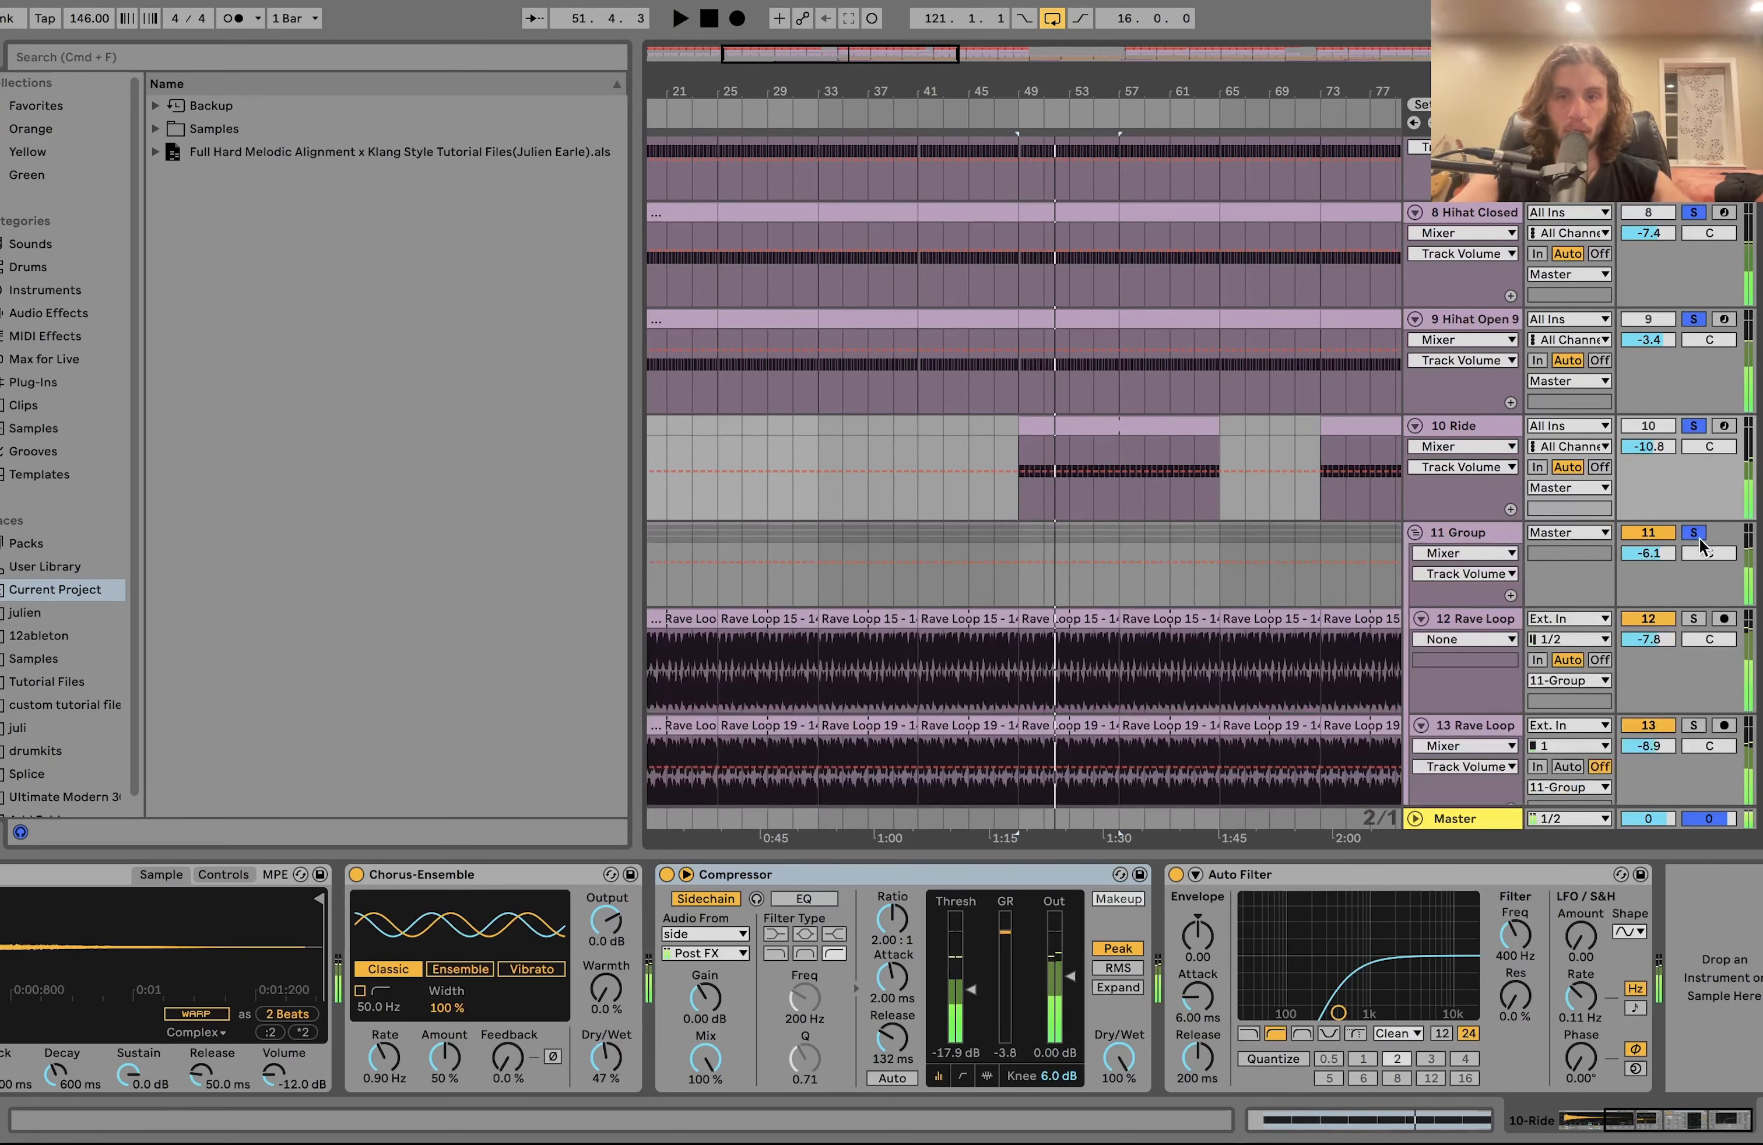
{"action": "left_click", "coordinate": [1696, 533]}
{"action": "left_click", "coordinate": [1696, 533]}
Bring the group's rave loop tracks into view and audition tracks 12 and 13 by soloing each in turn
{"action": "left_click", "coordinate": [1487, 618]}
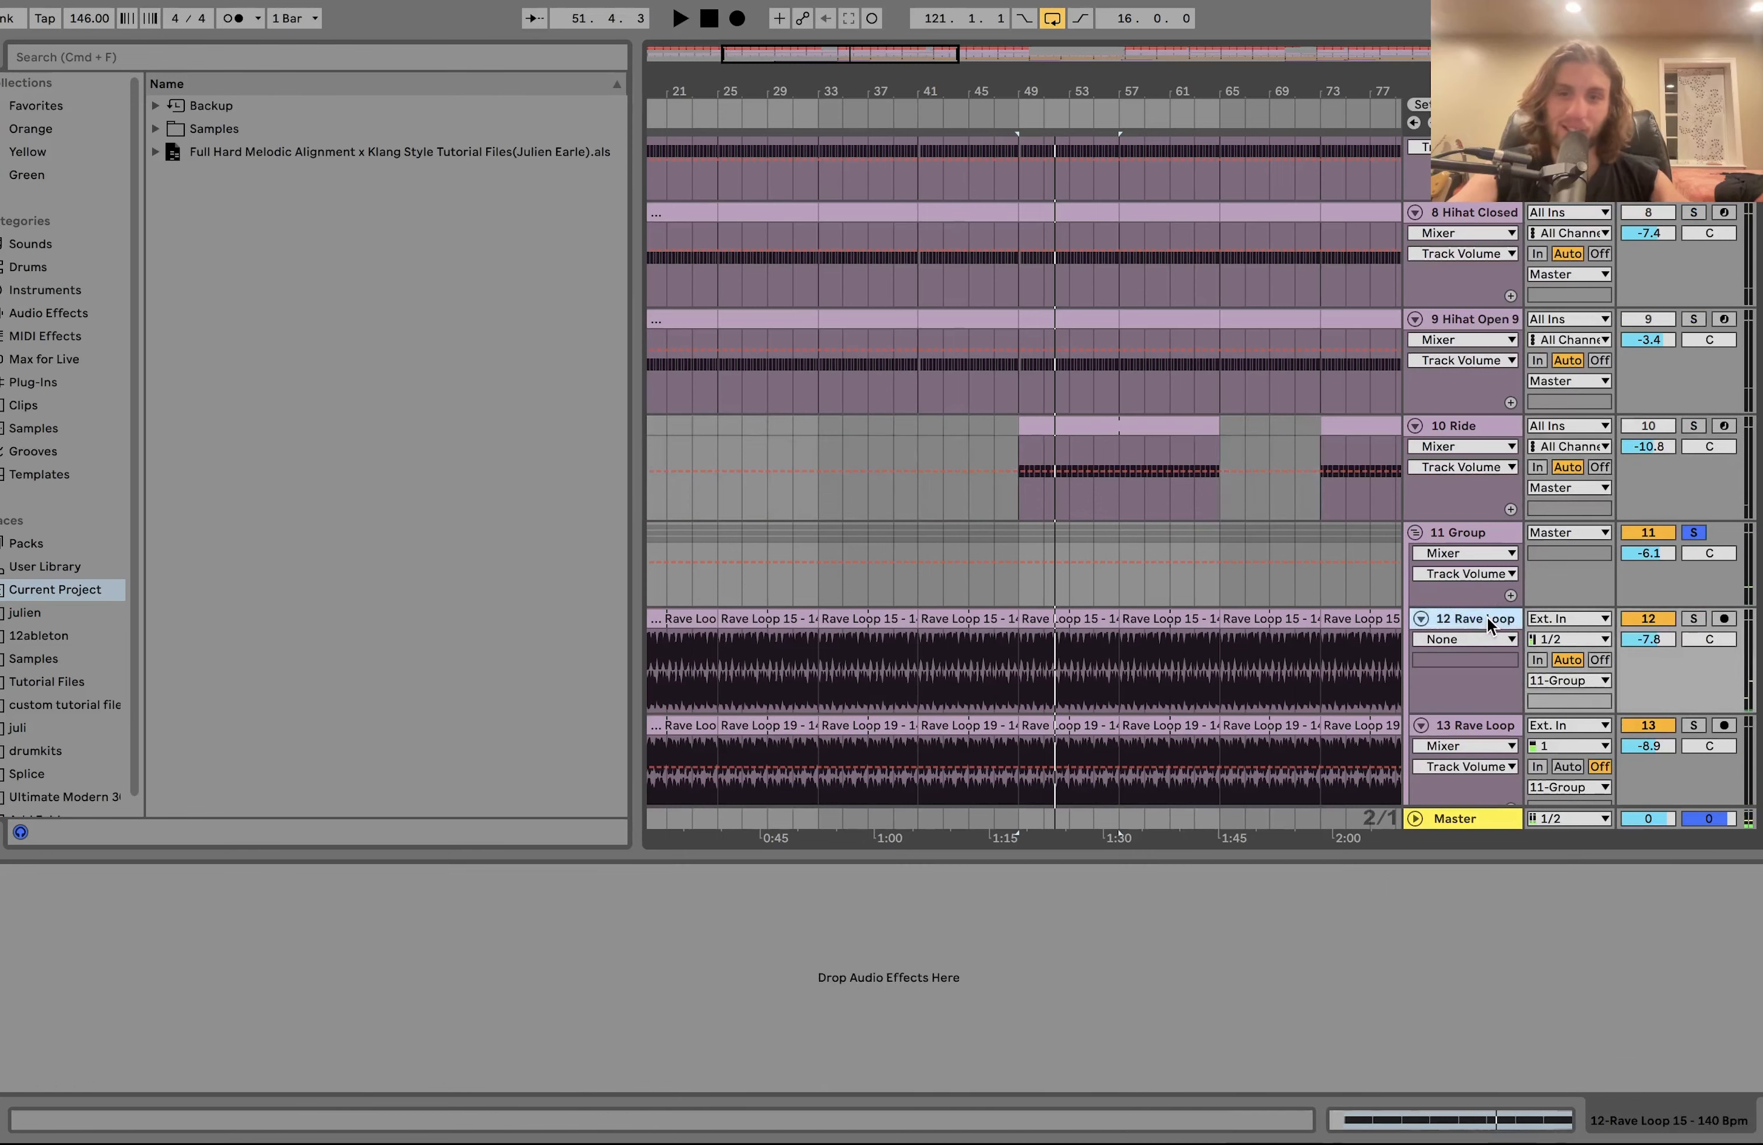
{"action": "scroll", "coordinate": [1487, 618], "scroll_direction": "down", "scroll_amount": 5}
{"action": "scroll", "coordinate": [1487, 616], "scroll_direction": "down", "scroll_amount": 3}
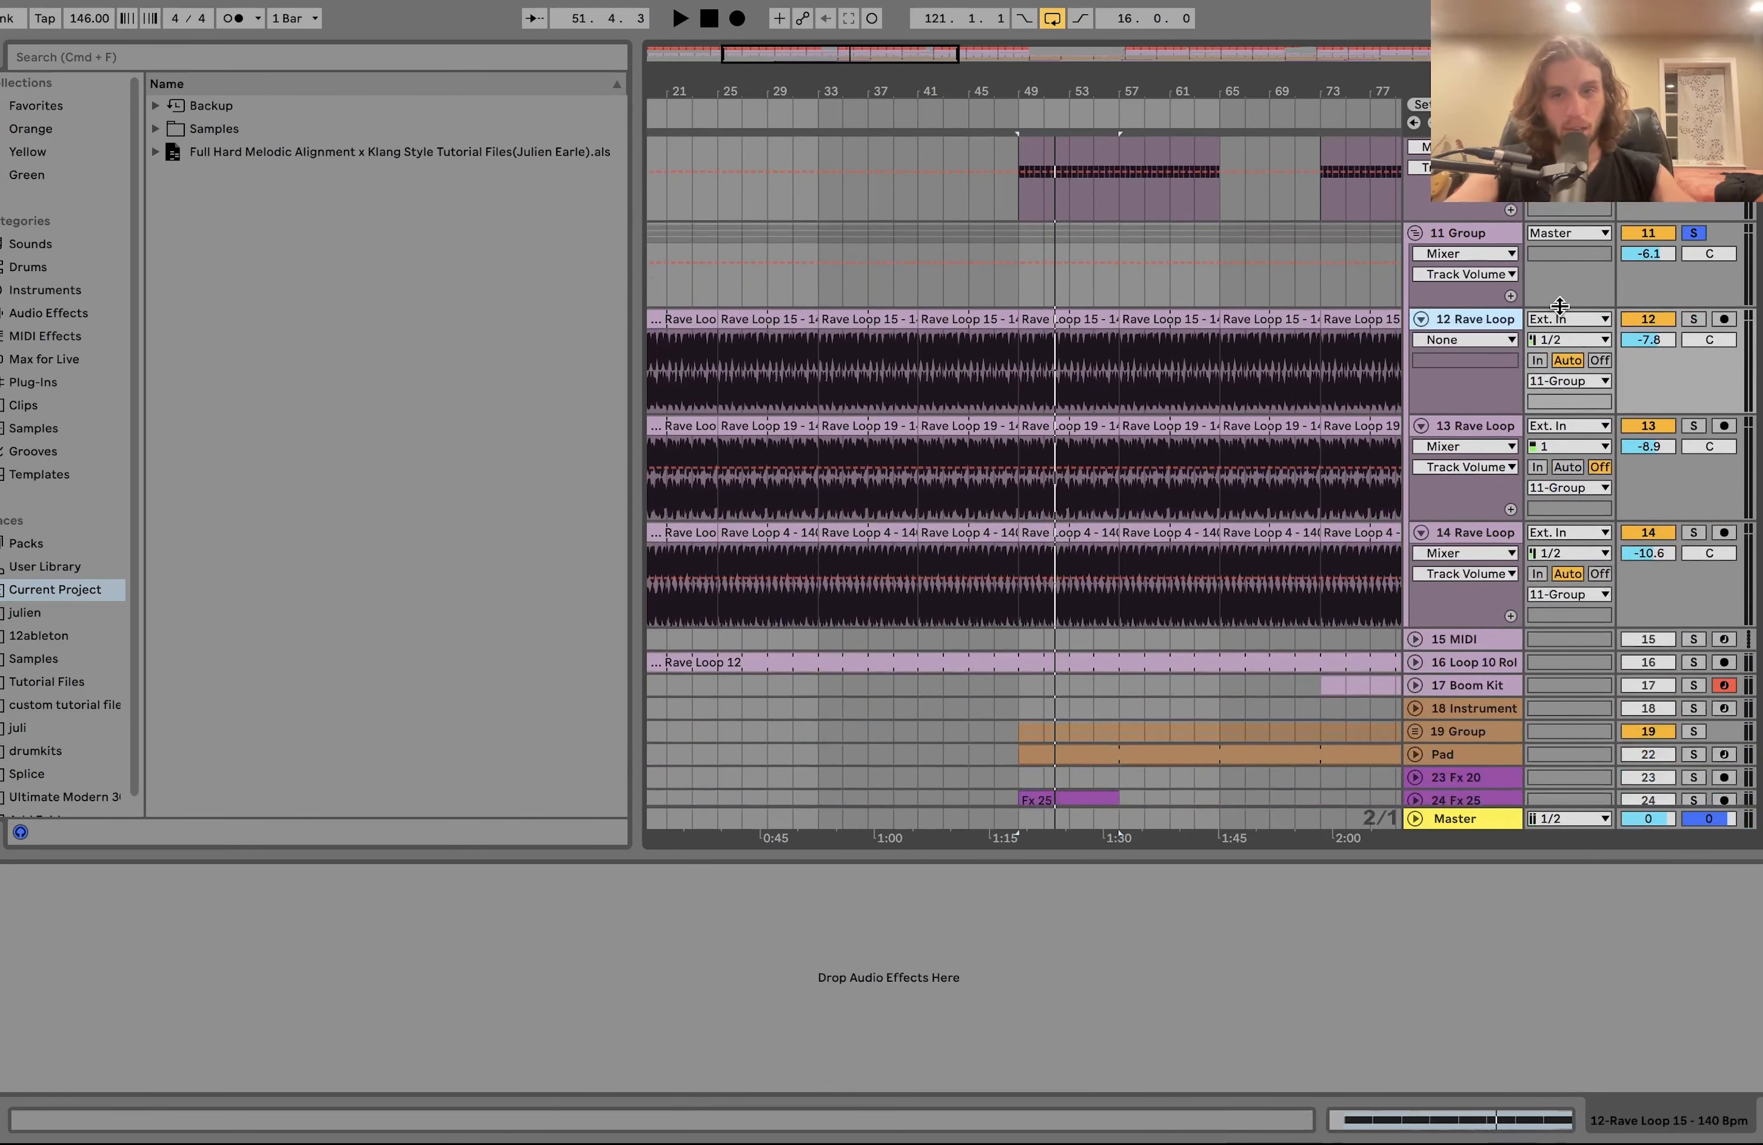
{"action": "left_click", "coordinate": [1694, 319]}
{"action": "key", "text": "space"}
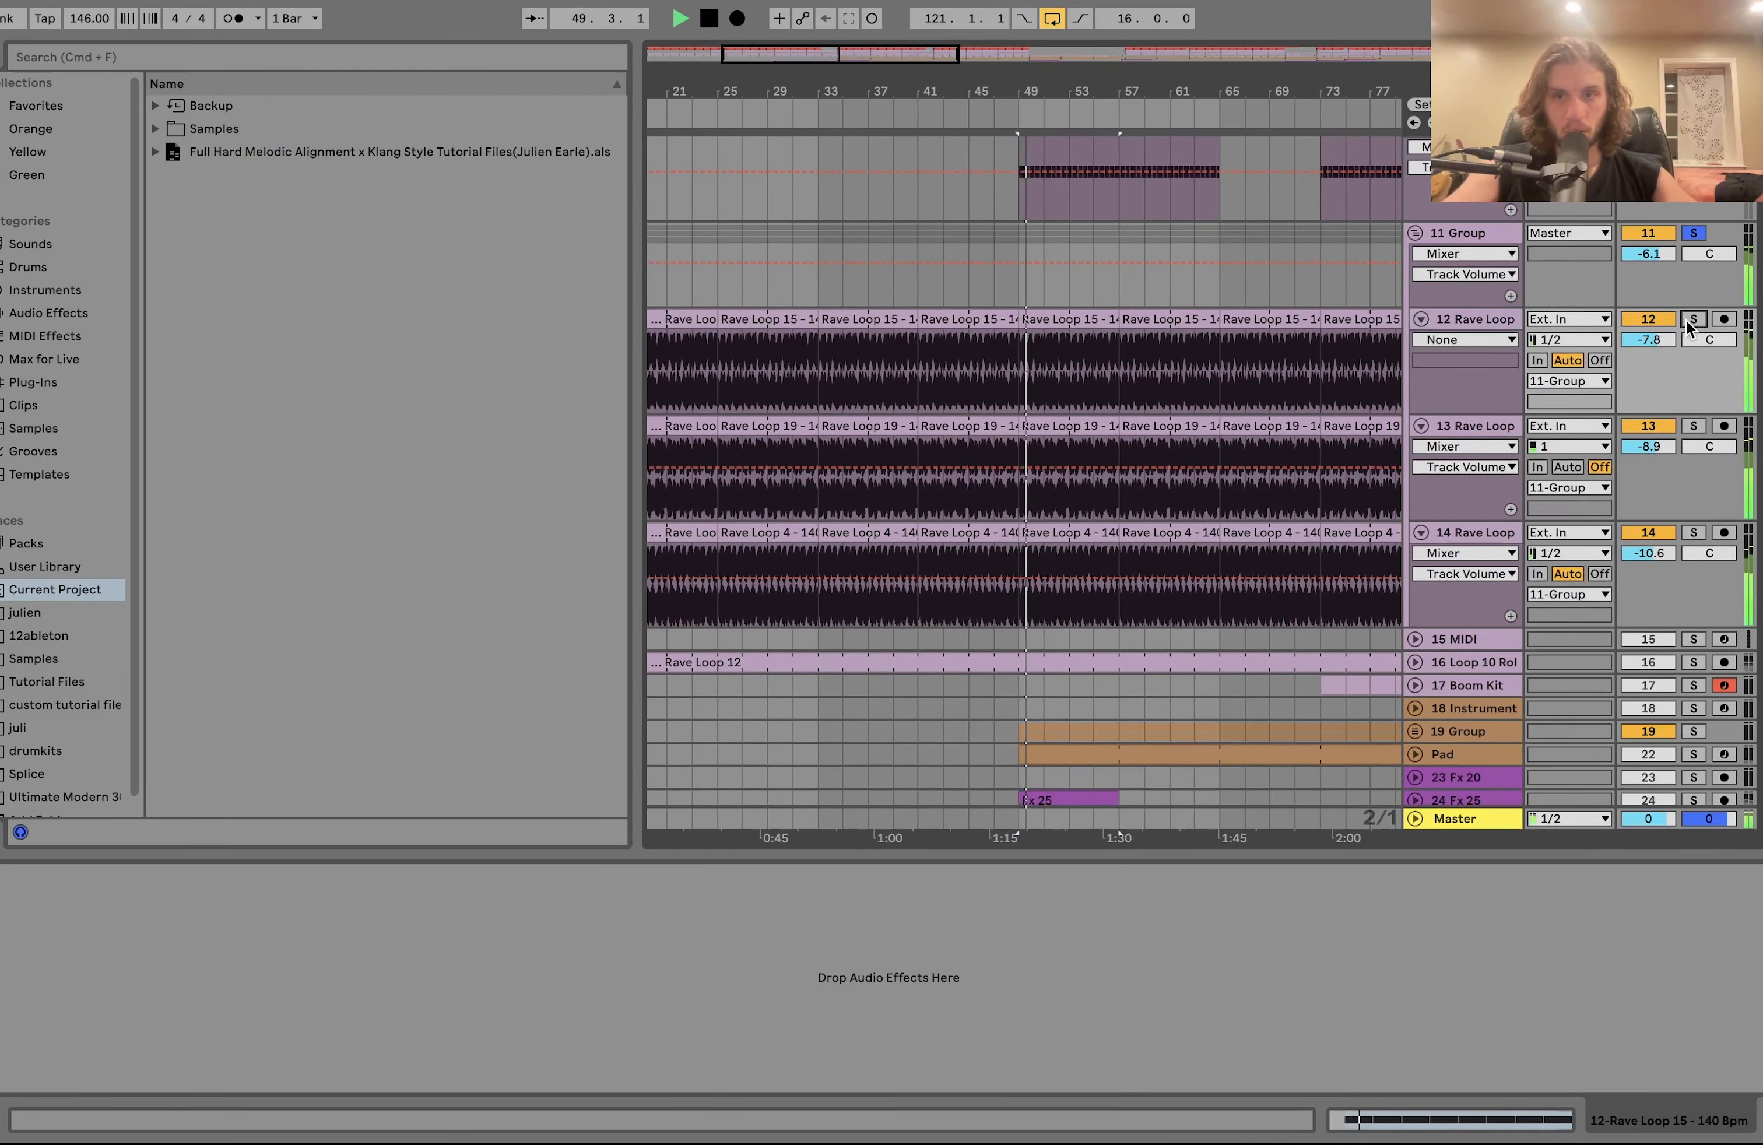
{"action": "left_click", "coordinate": [1689, 426]}
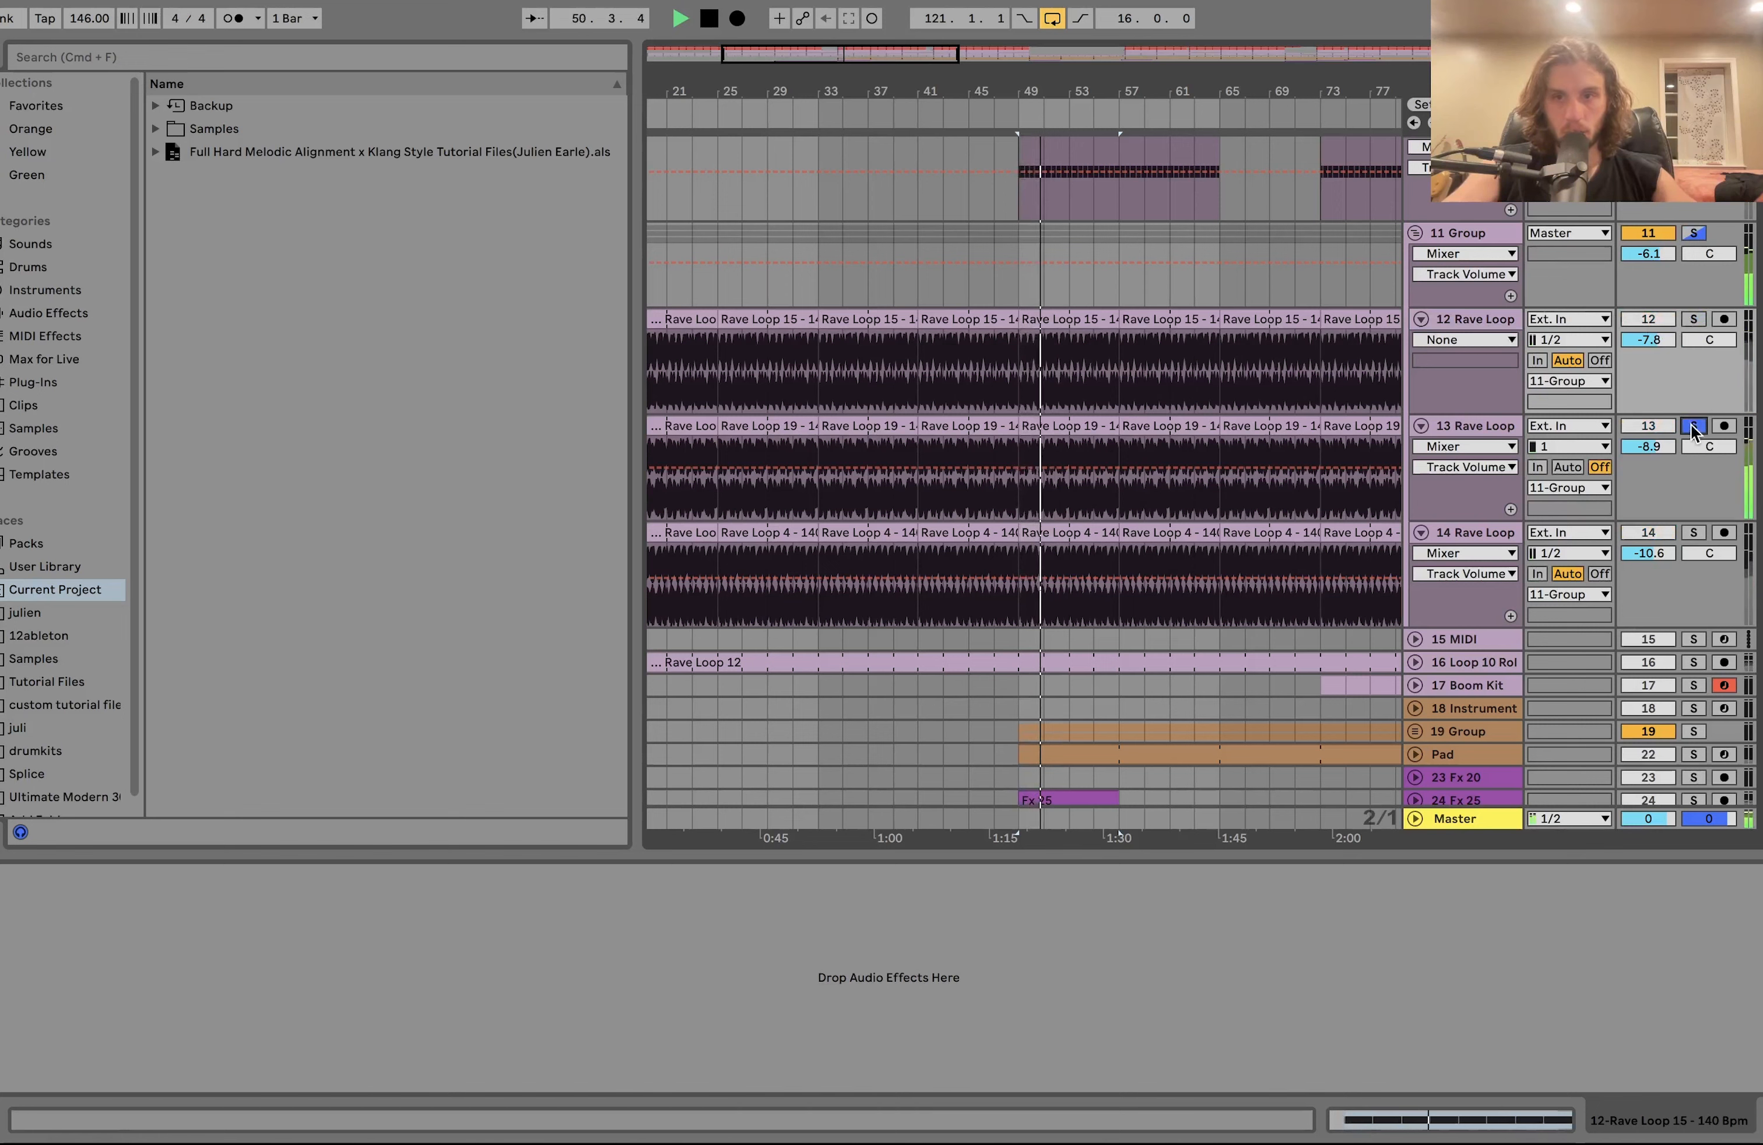
Solo the whole Group 11 again, play it briefly and show its device chain through to the EQ Eight
{"action": "left_click", "coordinate": [1694, 232]}
{"action": "key", "text": "space"}
{"action": "key", "text": "space"}
{"action": "key", "text": "space"}
{"action": "scroll", "coordinate": [1058, 372], "scroll_direction": "left", "scroll_amount": 1}
{"action": "left_click", "coordinate": [1459, 232]}
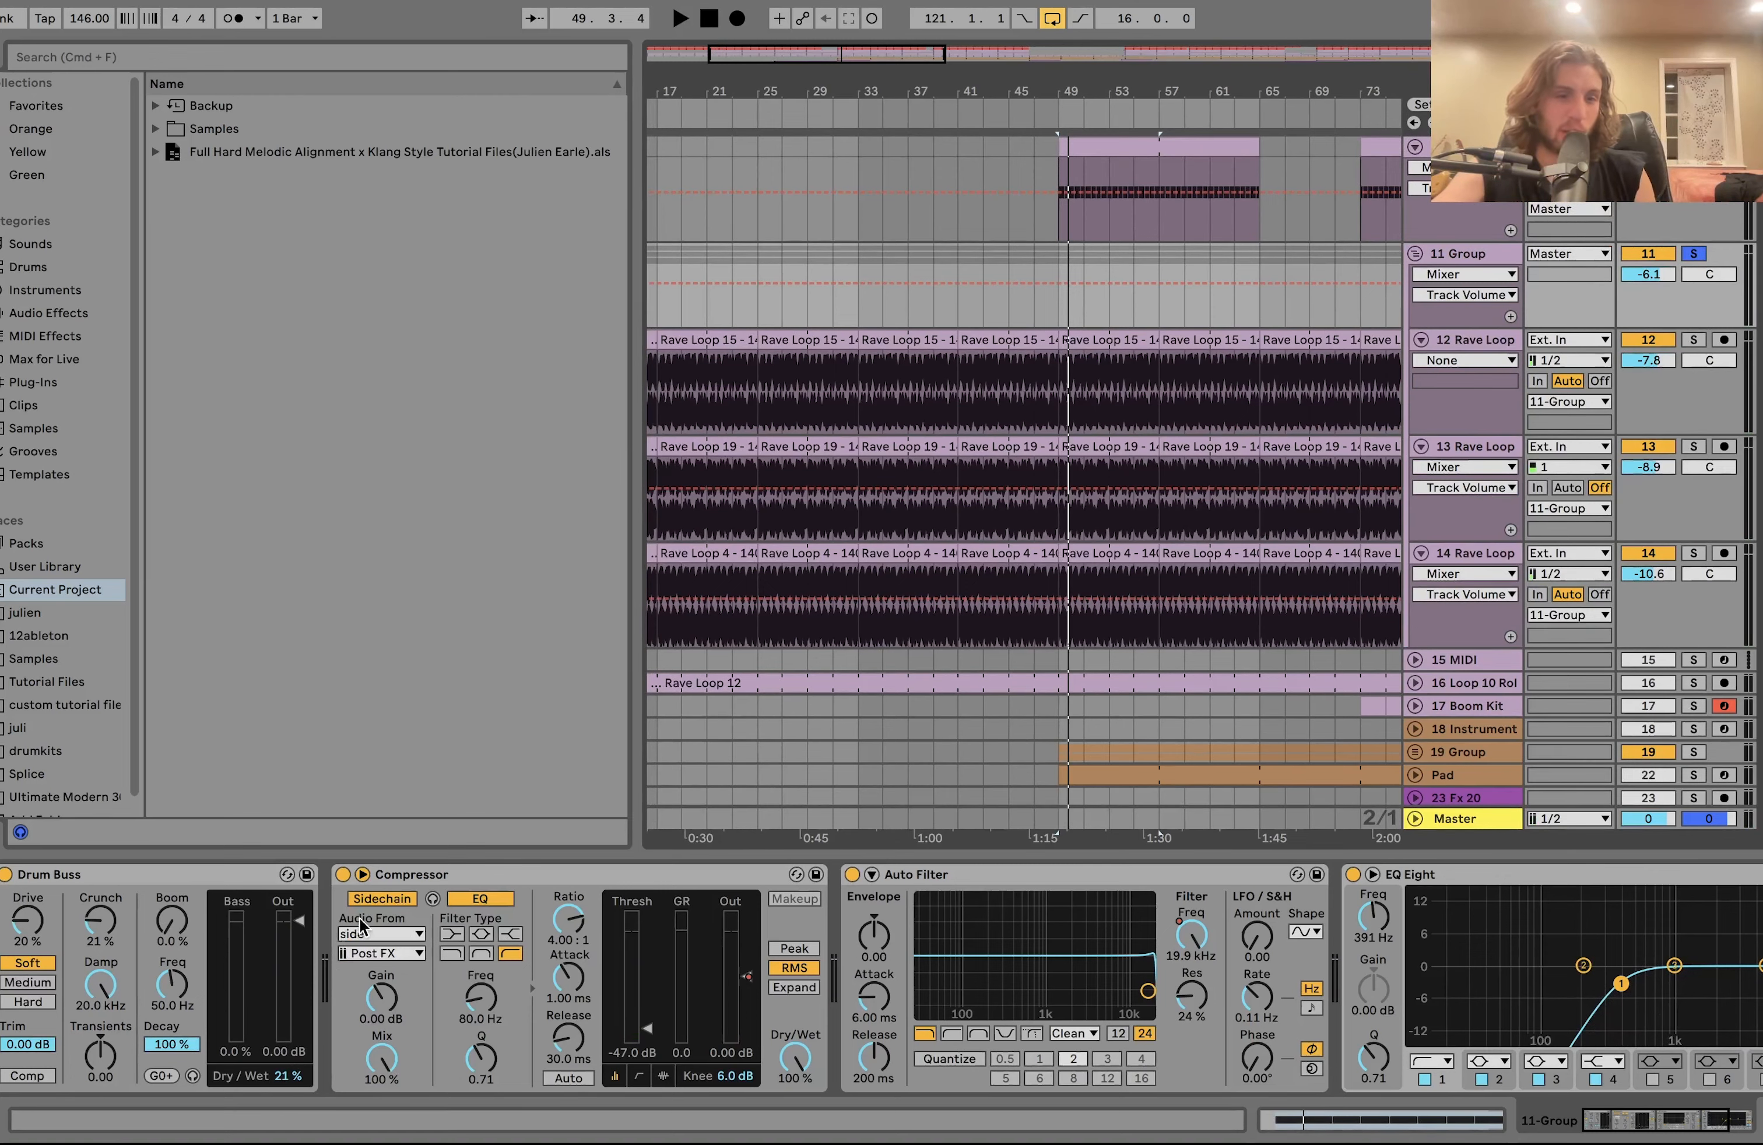
{"action": "scroll", "coordinate": [433, 891], "scroll_direction": "right", "scroll_amount": 5}
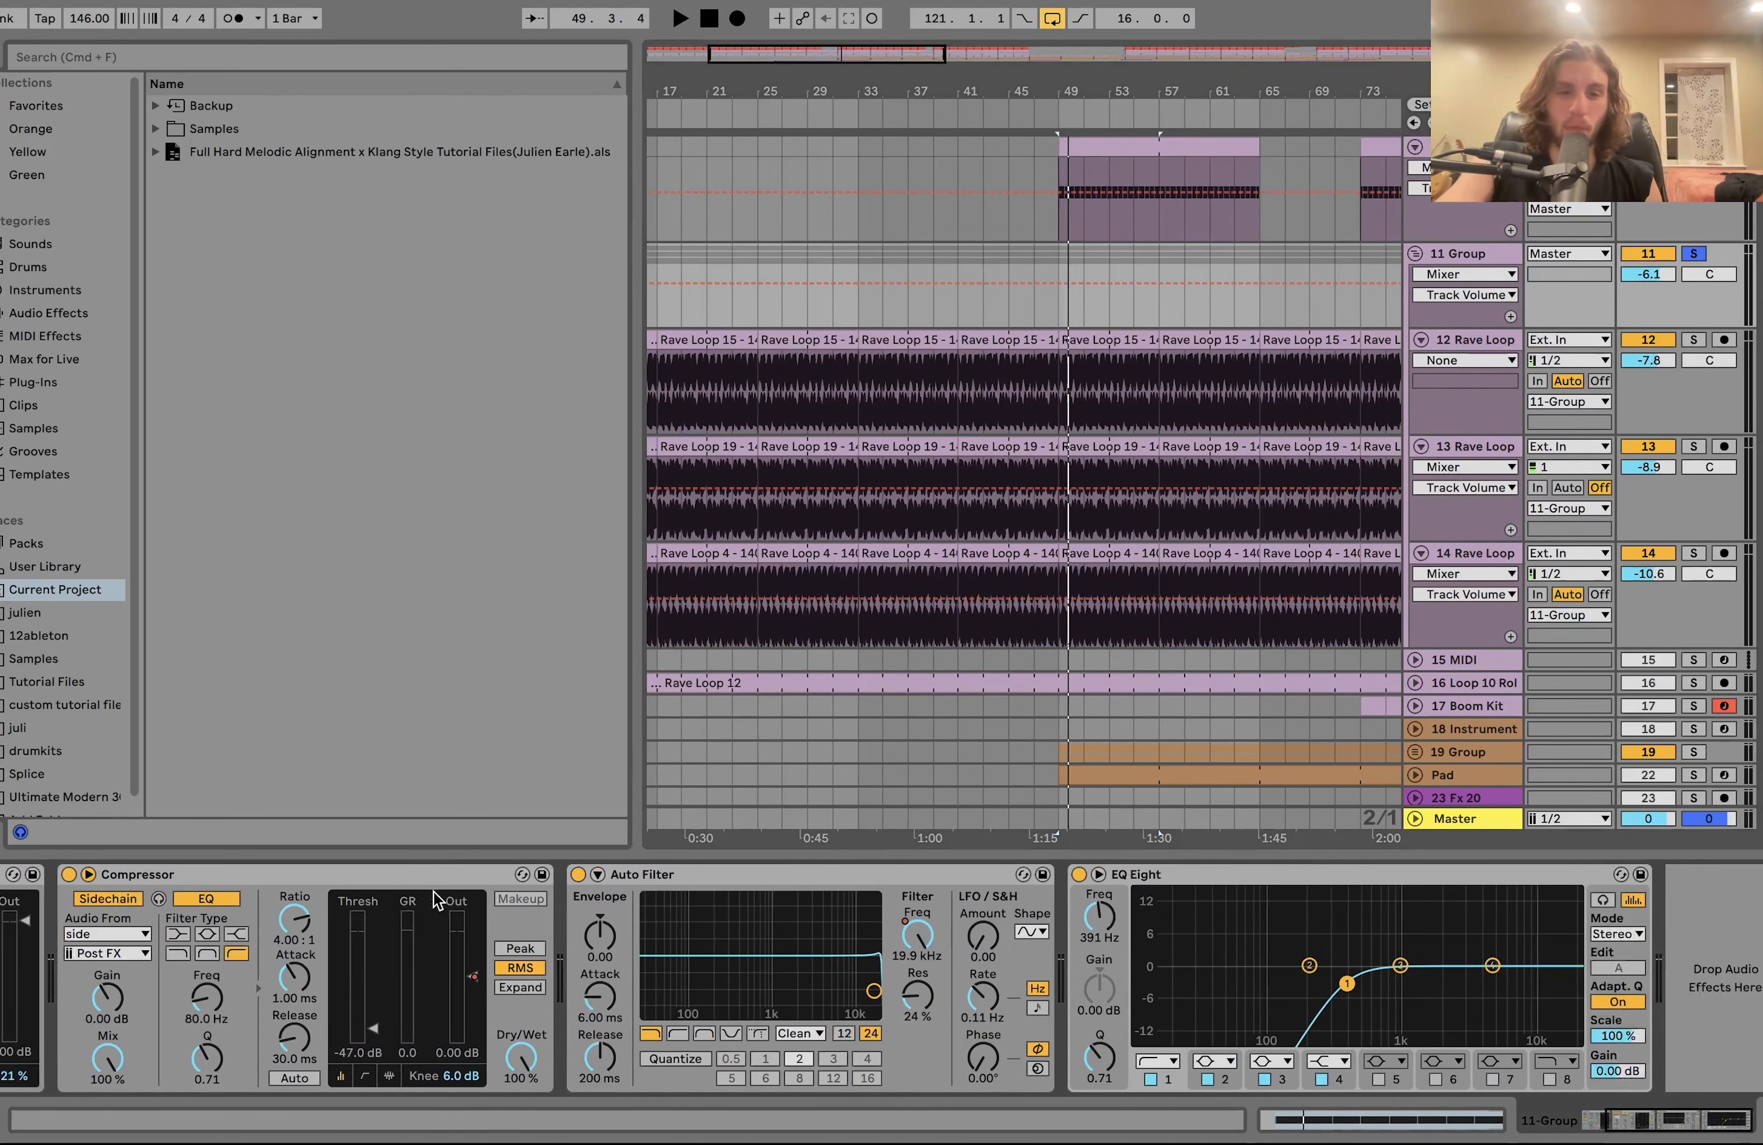
Show Group 11's Auto Filter Frequency automation across the whole arrangement and audition it from bar 1 and bar 33
{"action": "left_click", "coordinate": [913, 938]}
{"action": "left_click_drag", "start_coordinate": [1053, 80], "coordinate": [785, 85]}
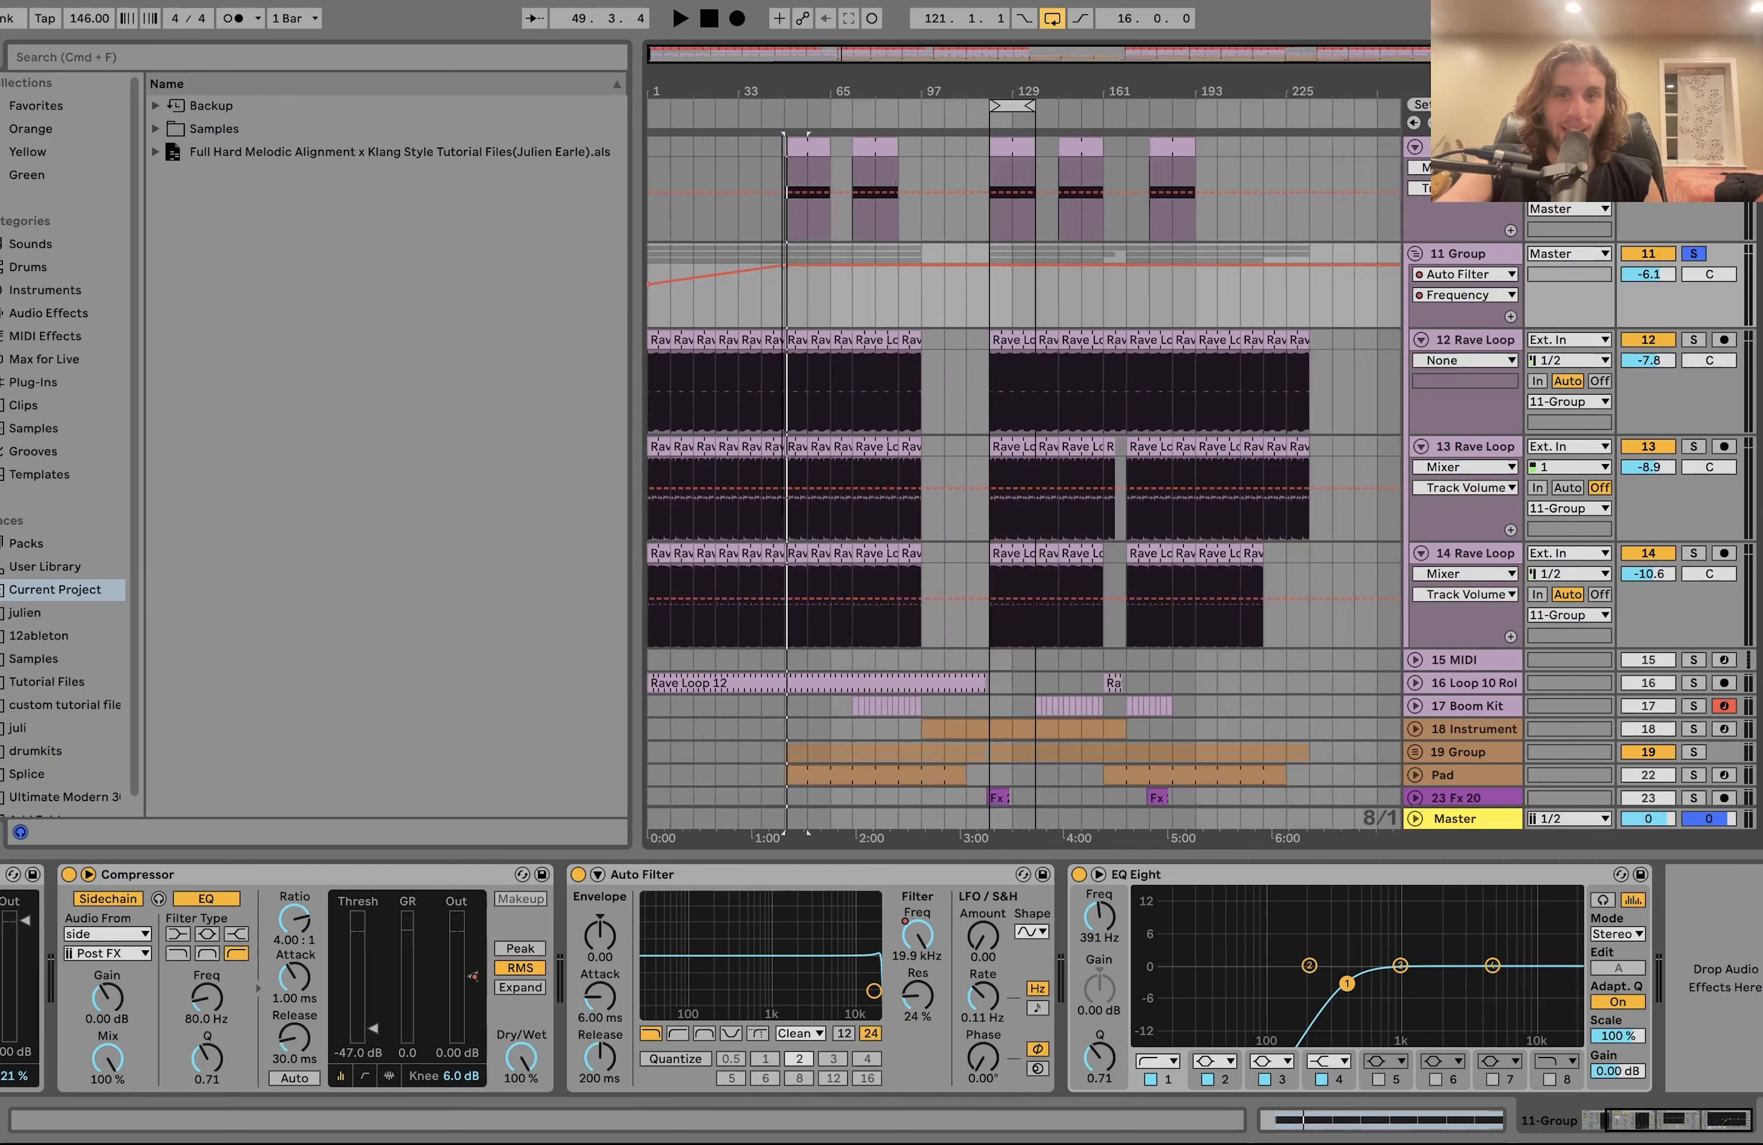
{"action": "left_click", "coordinate": [738, 301]}
{"action": "key", "text": "space"}
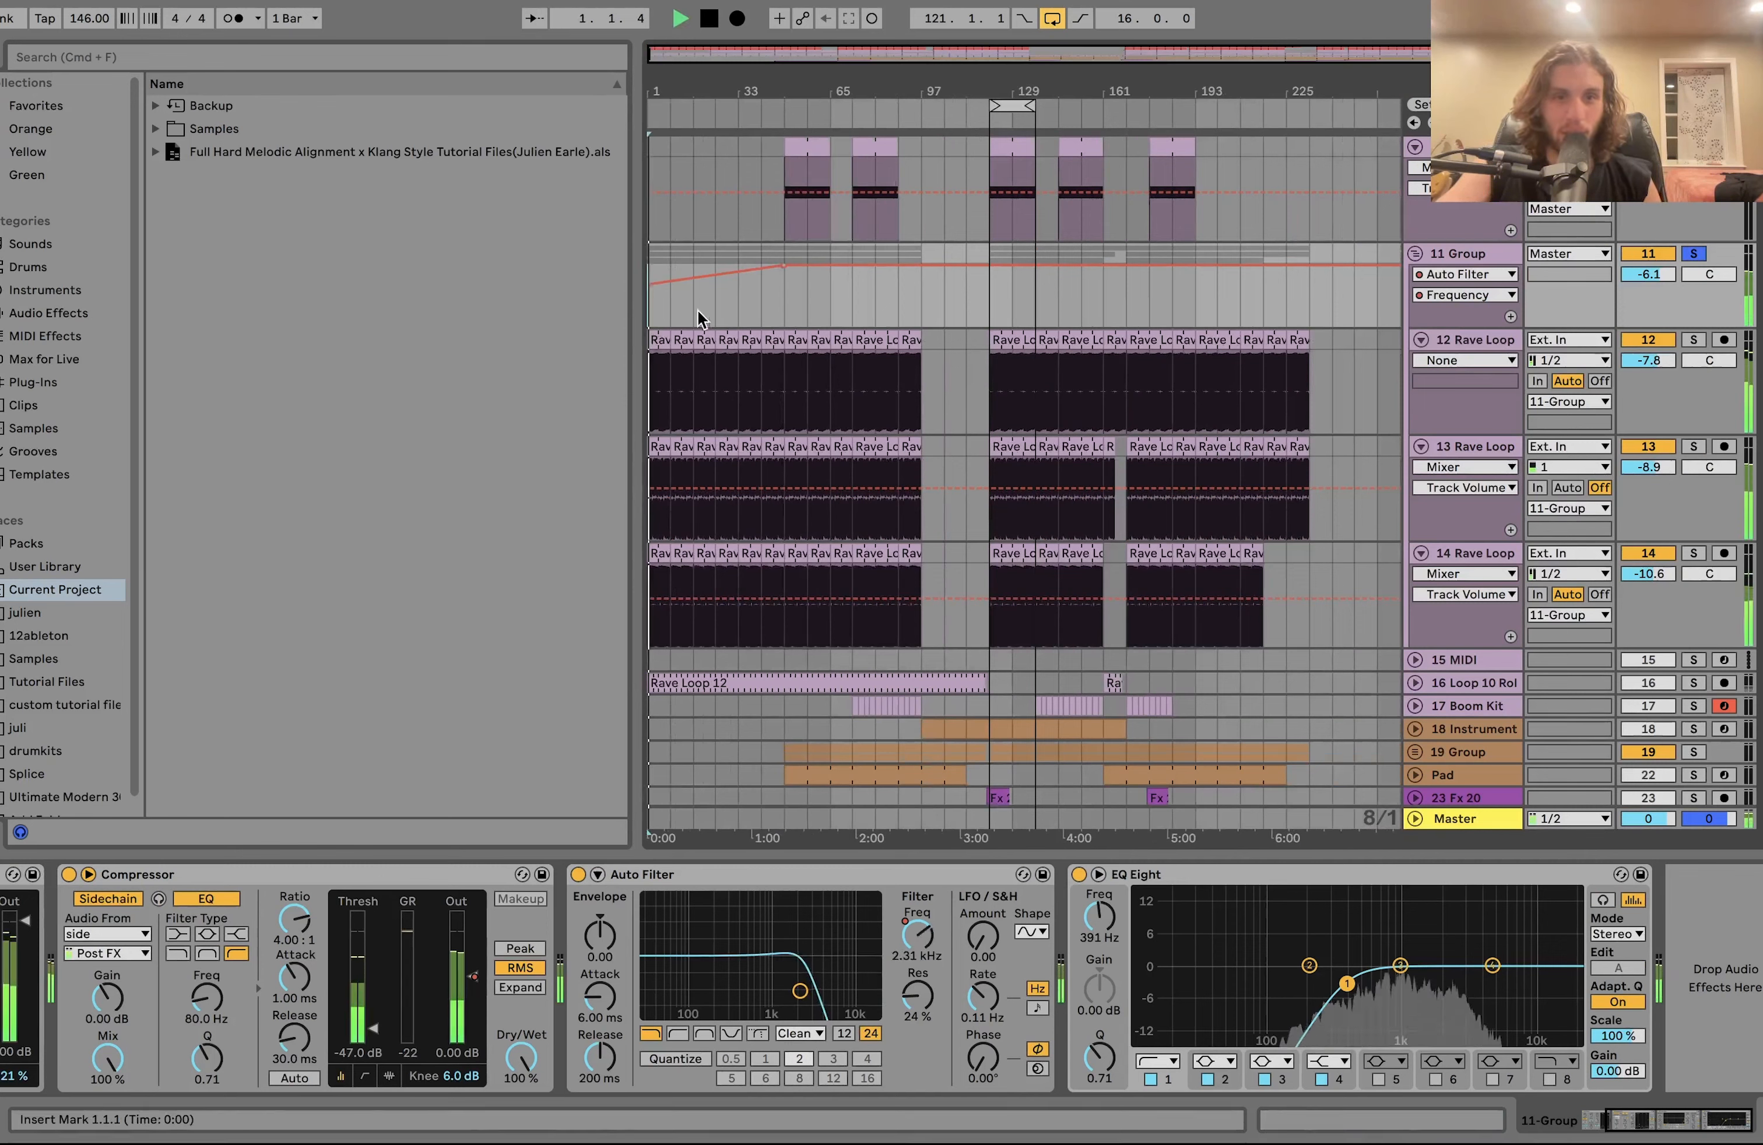
{"action": "key", "text": "space"}
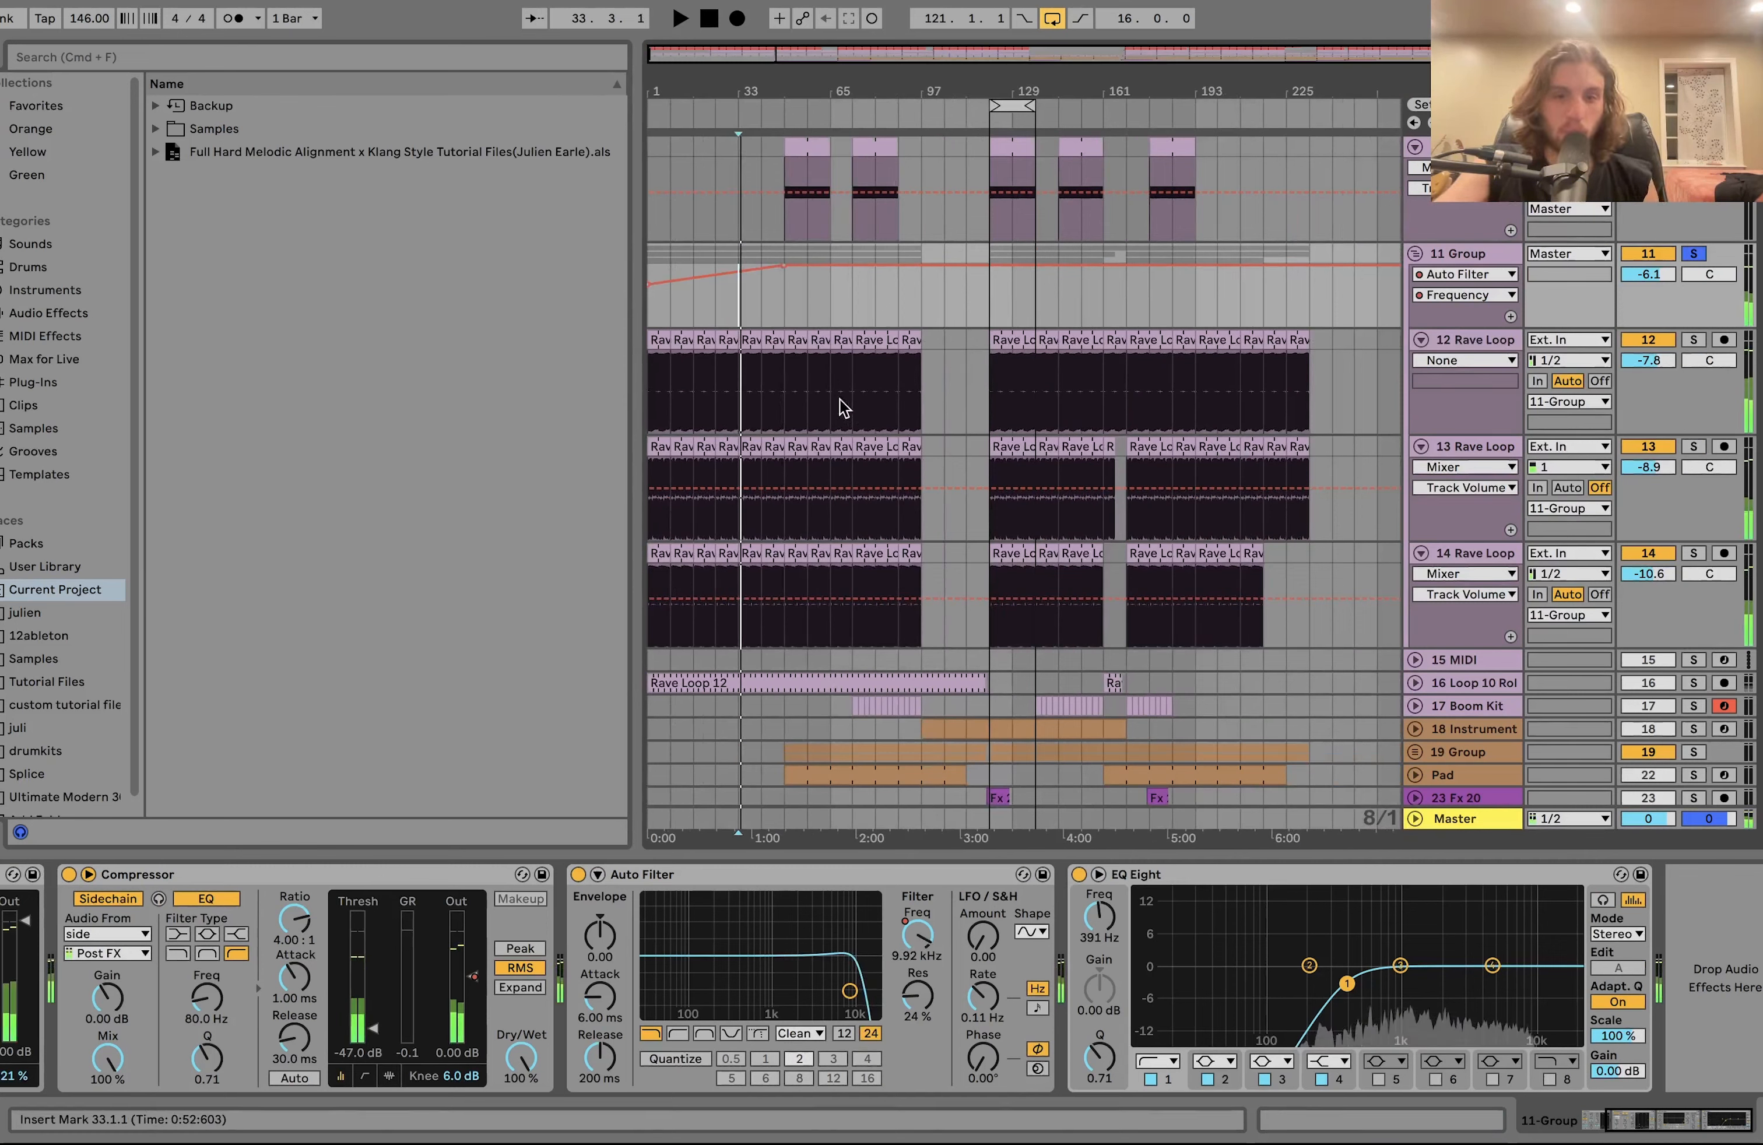
Fold Group 11, solo and unfold the Loop 10 Rolls track, and audition it from several points, ending at bar 17
{"action": "left_click", "coordinate": [1415, 254]}
{"action": "left_click", "coordinate": [1696, 299]}
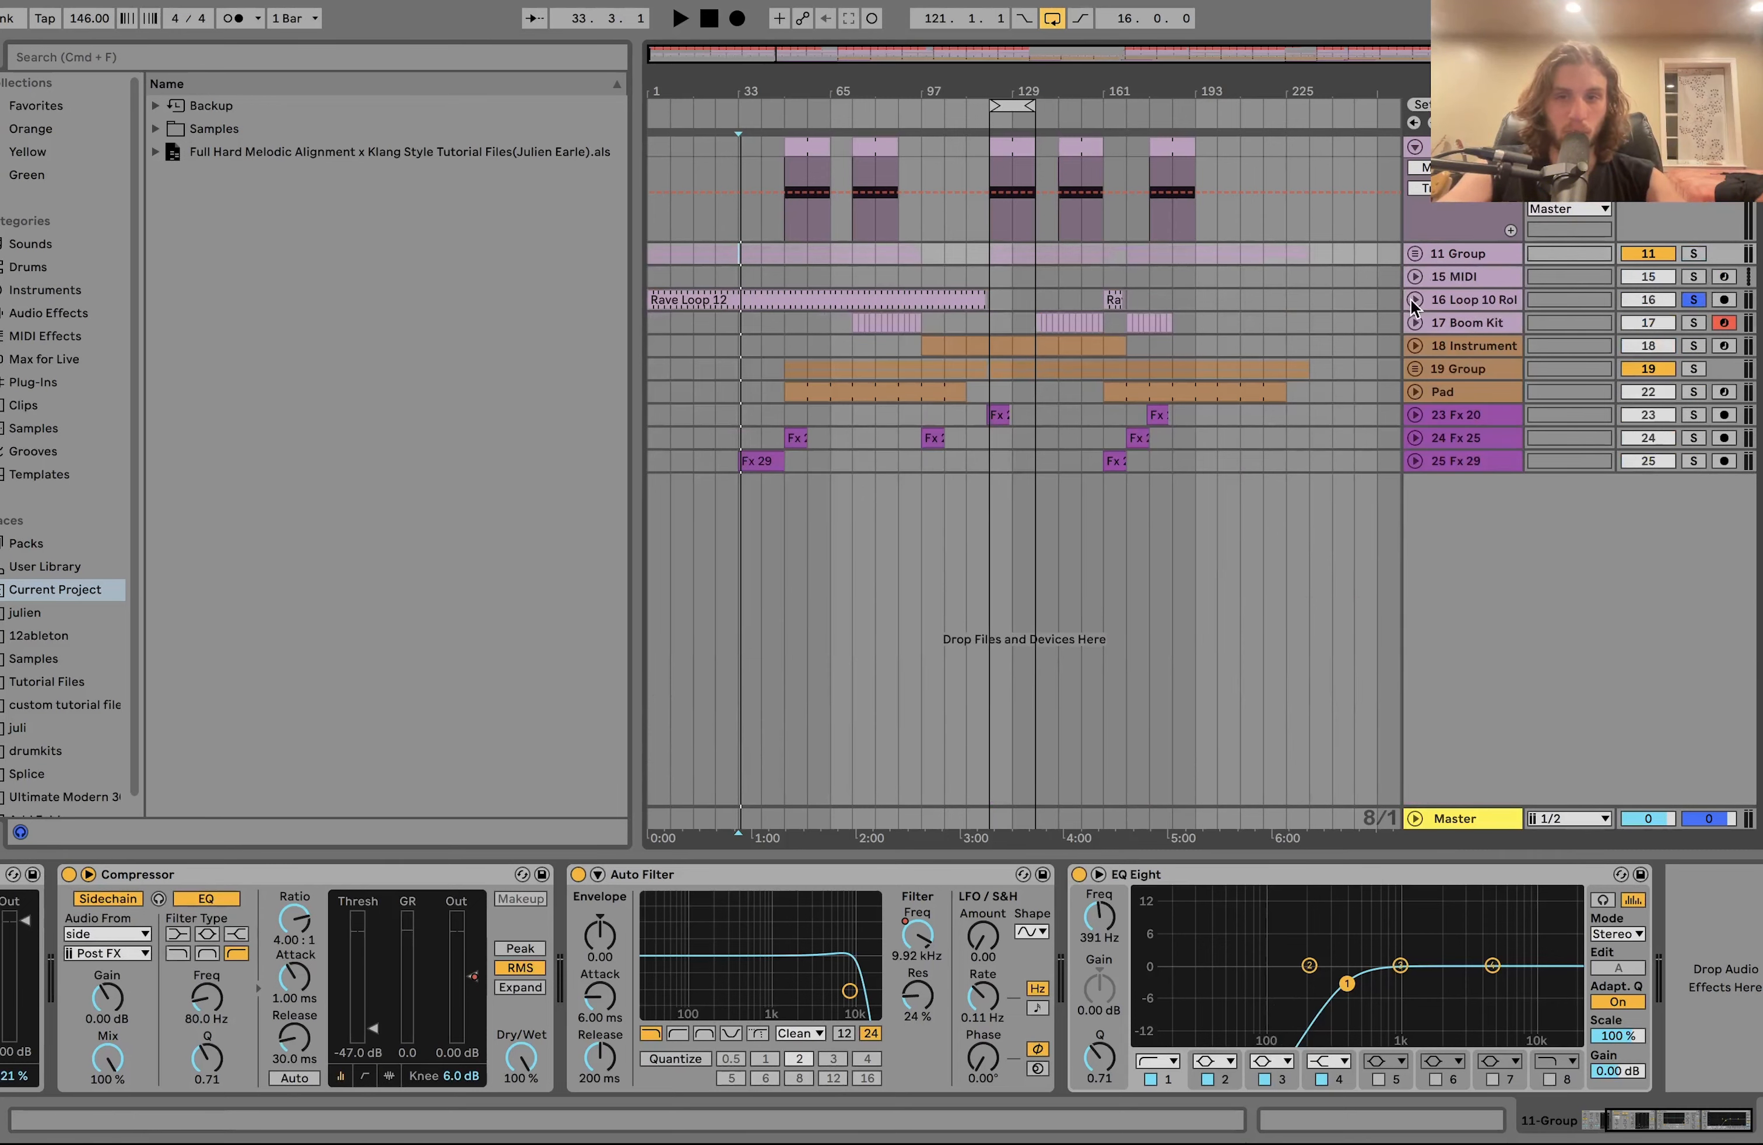
{"action": "left_click", "coordinate": [1415, 300]}
{"action": "left_click", "coordinate": [808, 384]}
{"action": "key", "text": "space"}
{"action": "left_click", "coordinate": [855, 379]}
{"action": "left_click", "coordinate": [738, 372]}
{"action": "left_click", "coordinate": [694, 372]}
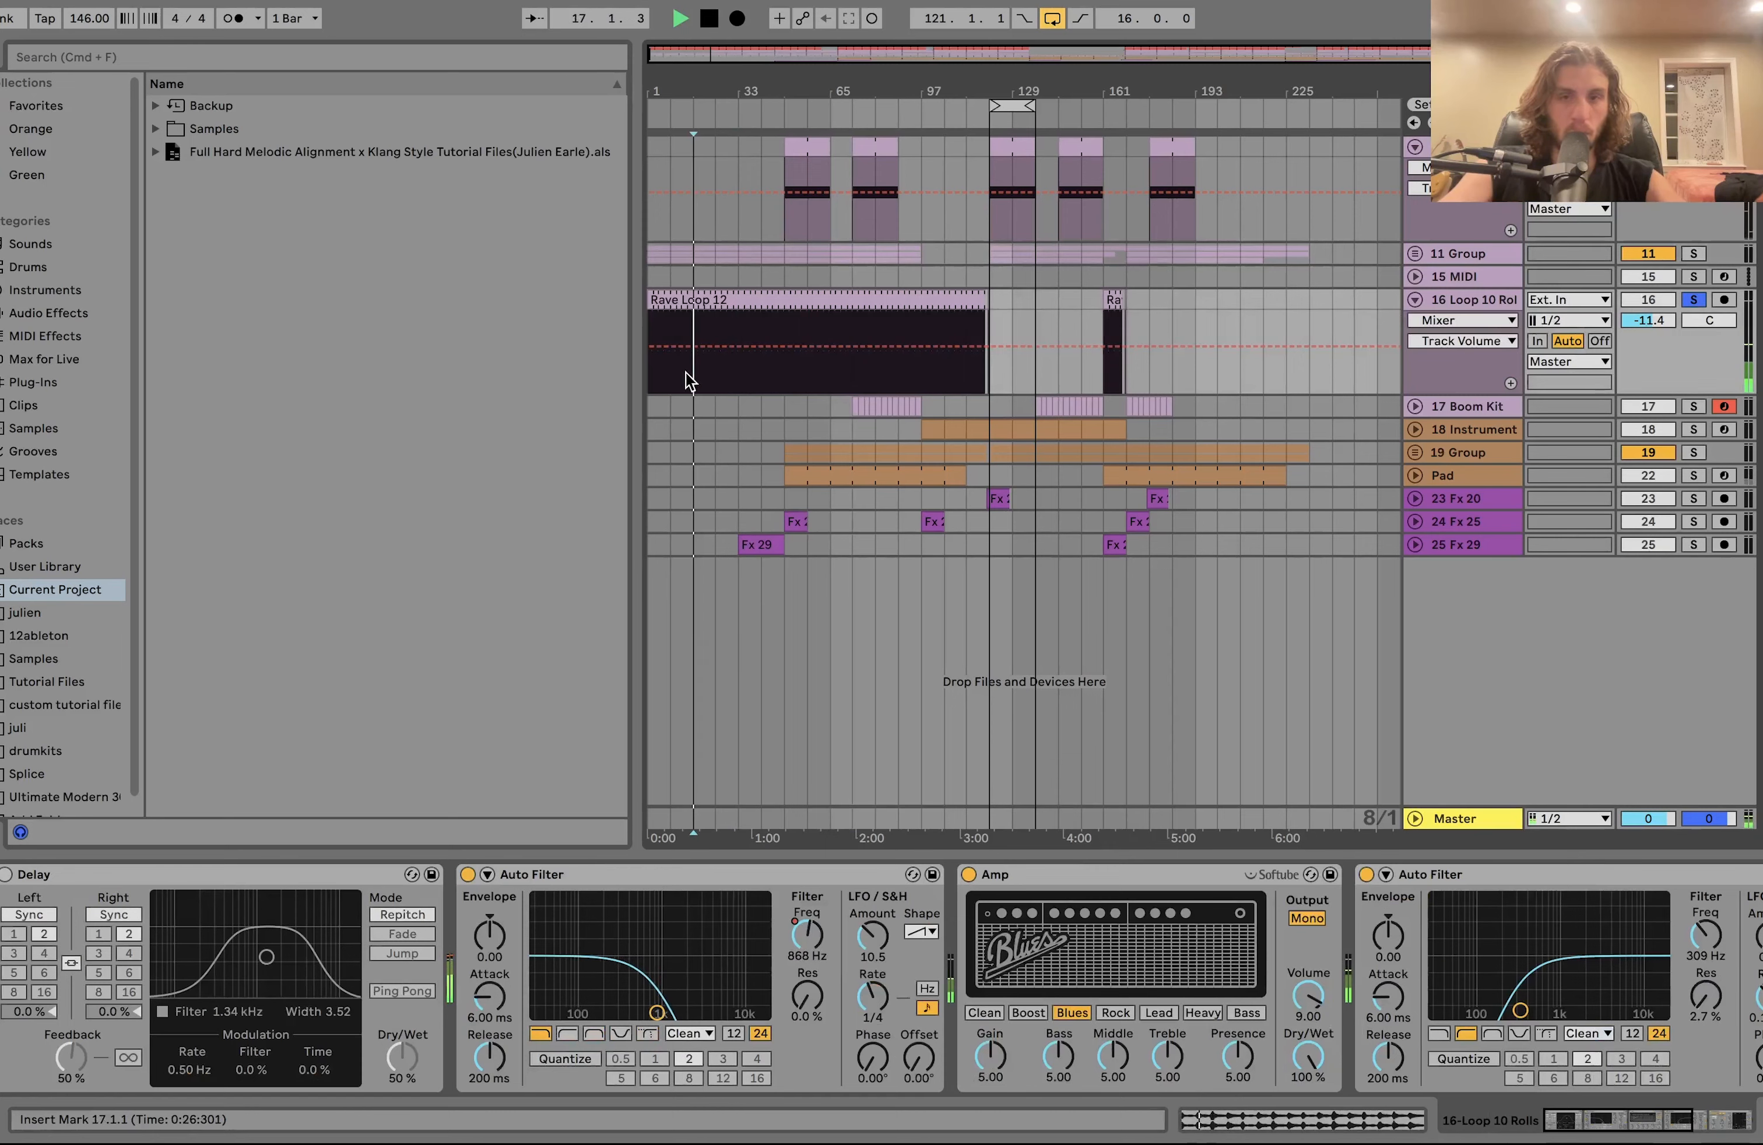
{"action": "key", "text": "space"}
Play from bar 105, unsolo the Loop 10 Rolls track to hear the full mix, and show its devices
{"action": "scroll", "coordinate": [712, 329], "scroll_direction": "up", "scroll_amount": 10}
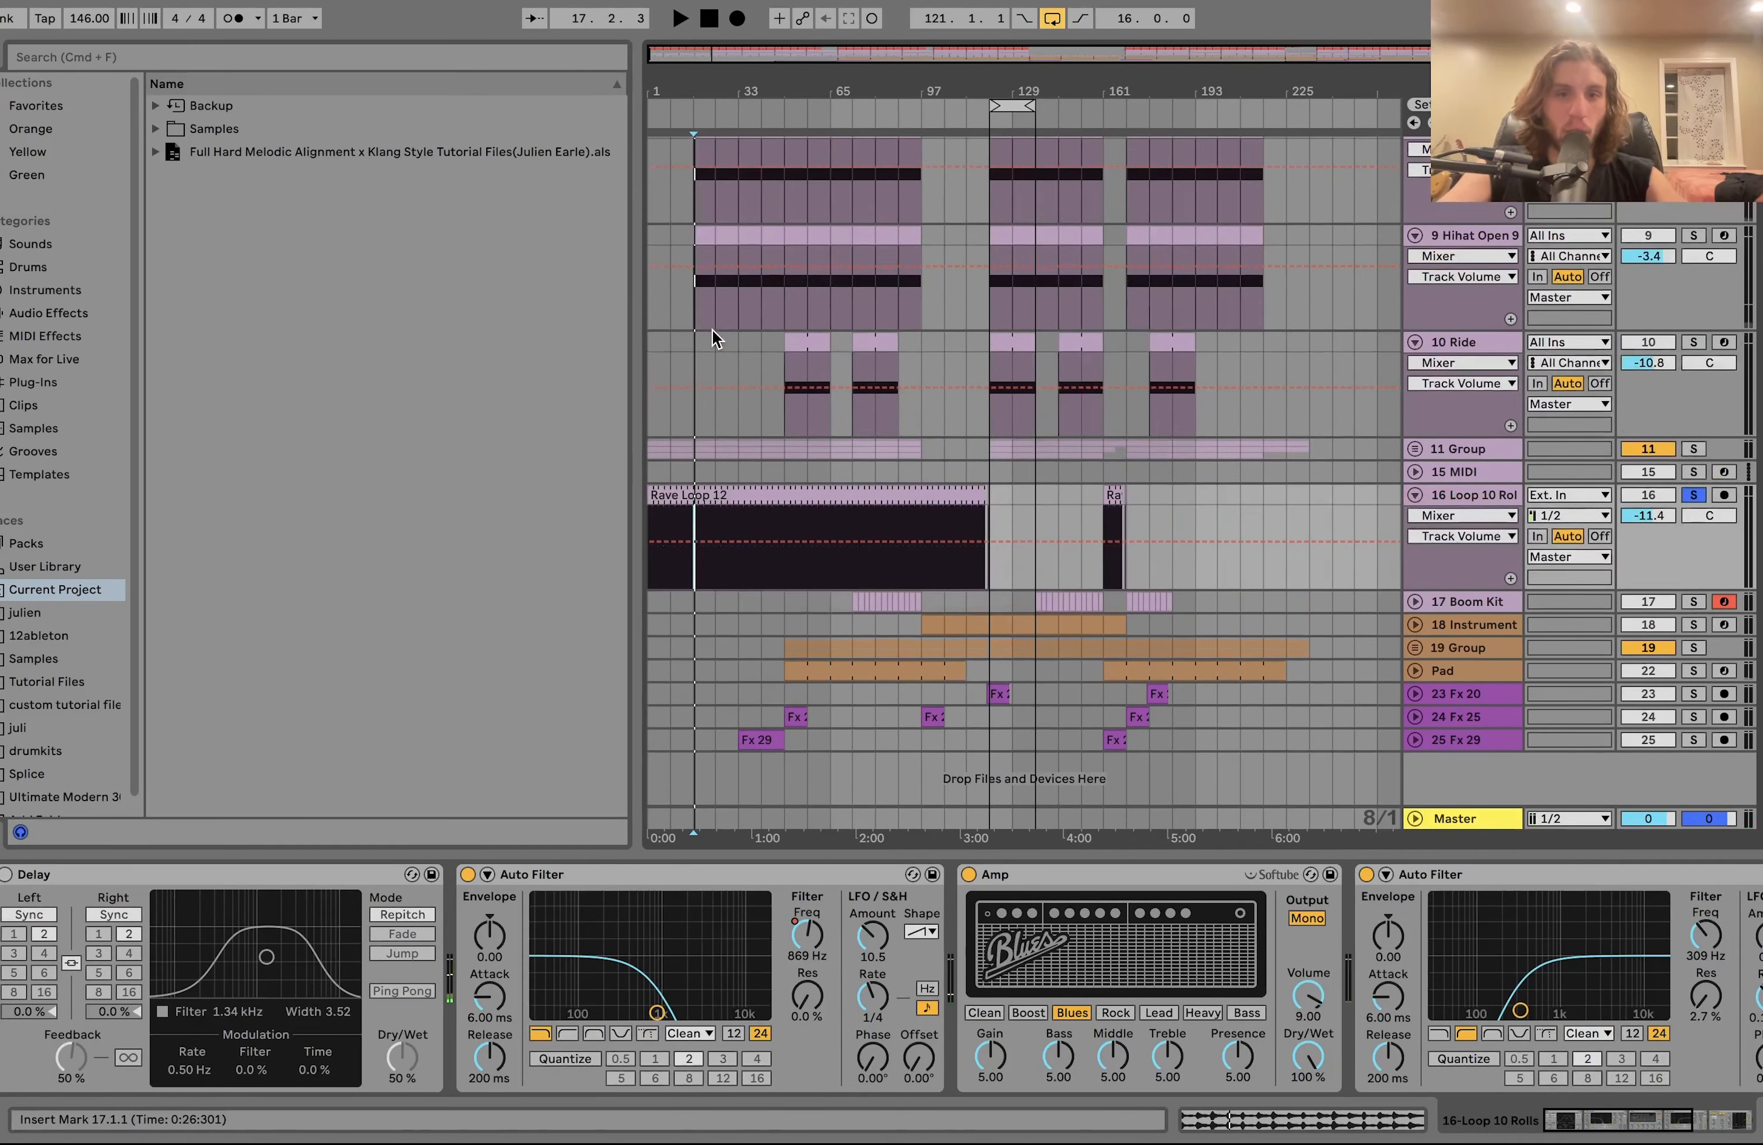
{"action": "left_click", "coordinate": [938, 717]}
{"action": "key", "text": "space"}
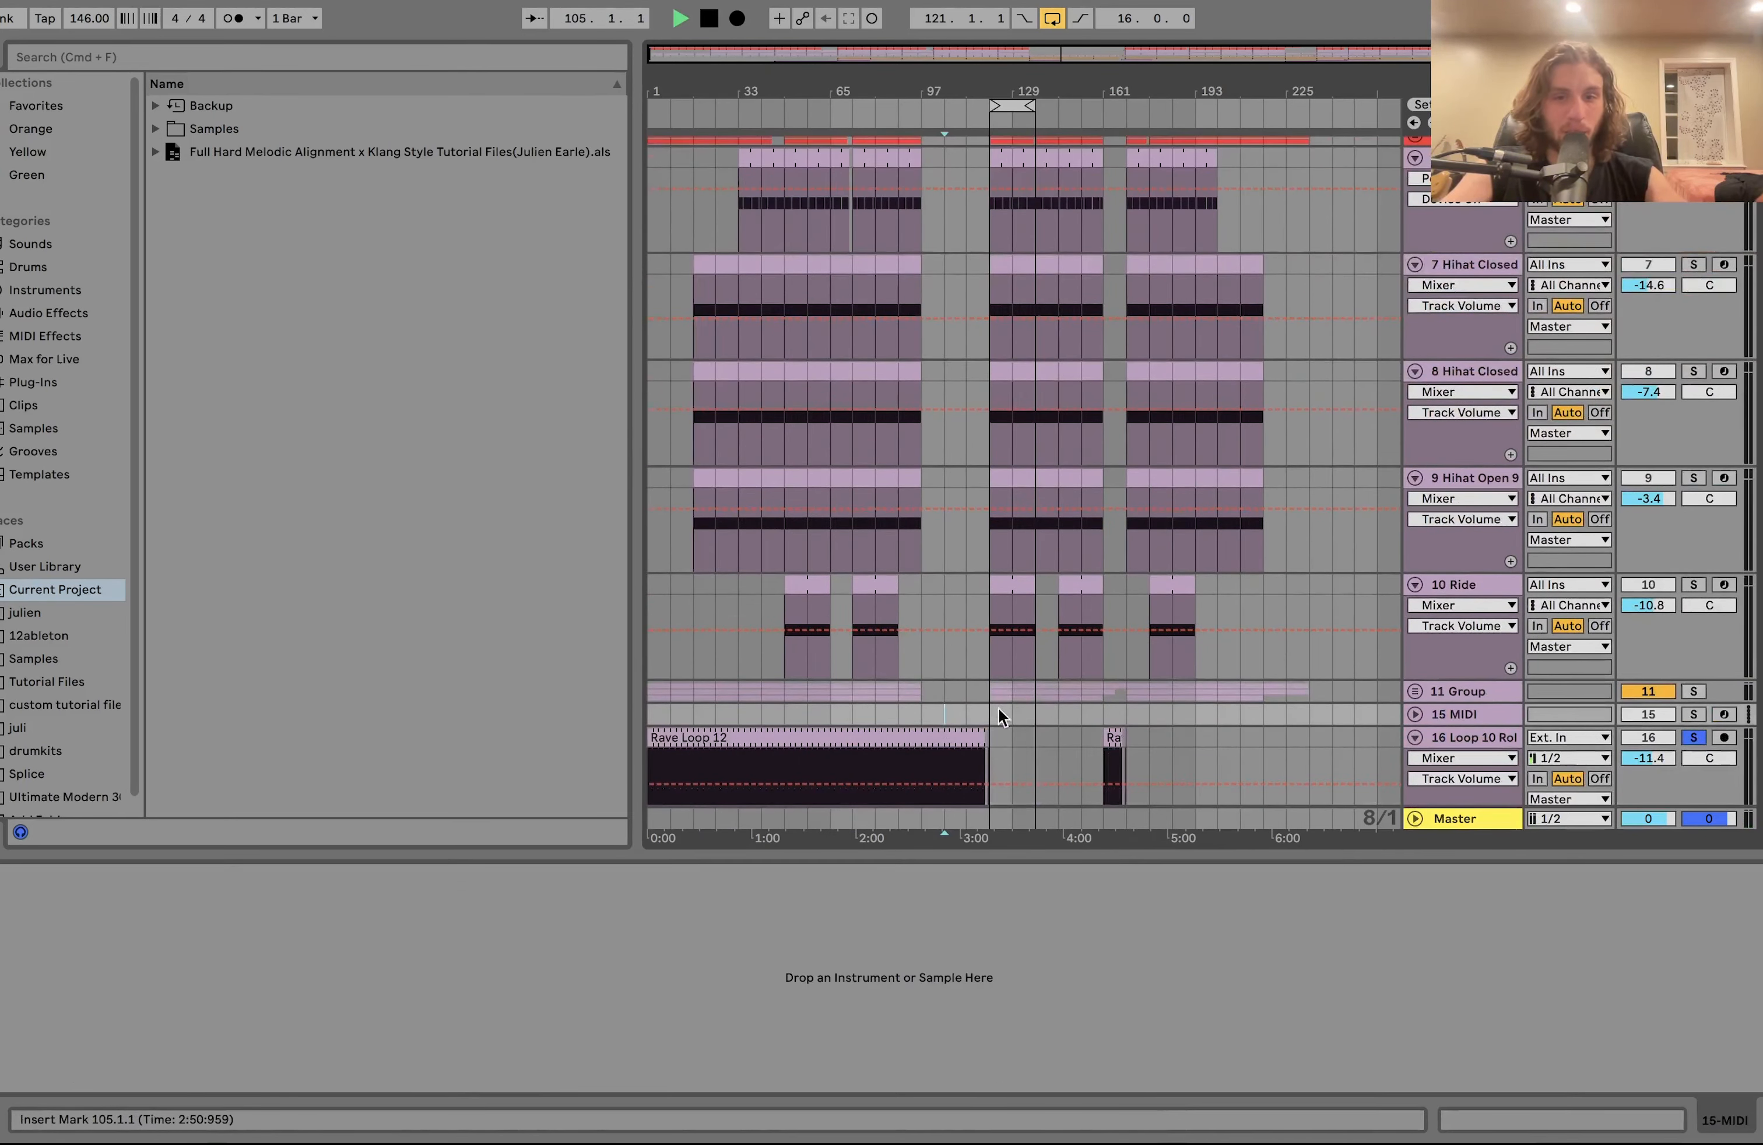
{"action": "left_click", "coordinate": [1700, 741]}
{"action": "left_click", "coordinate": [1483, 737]}
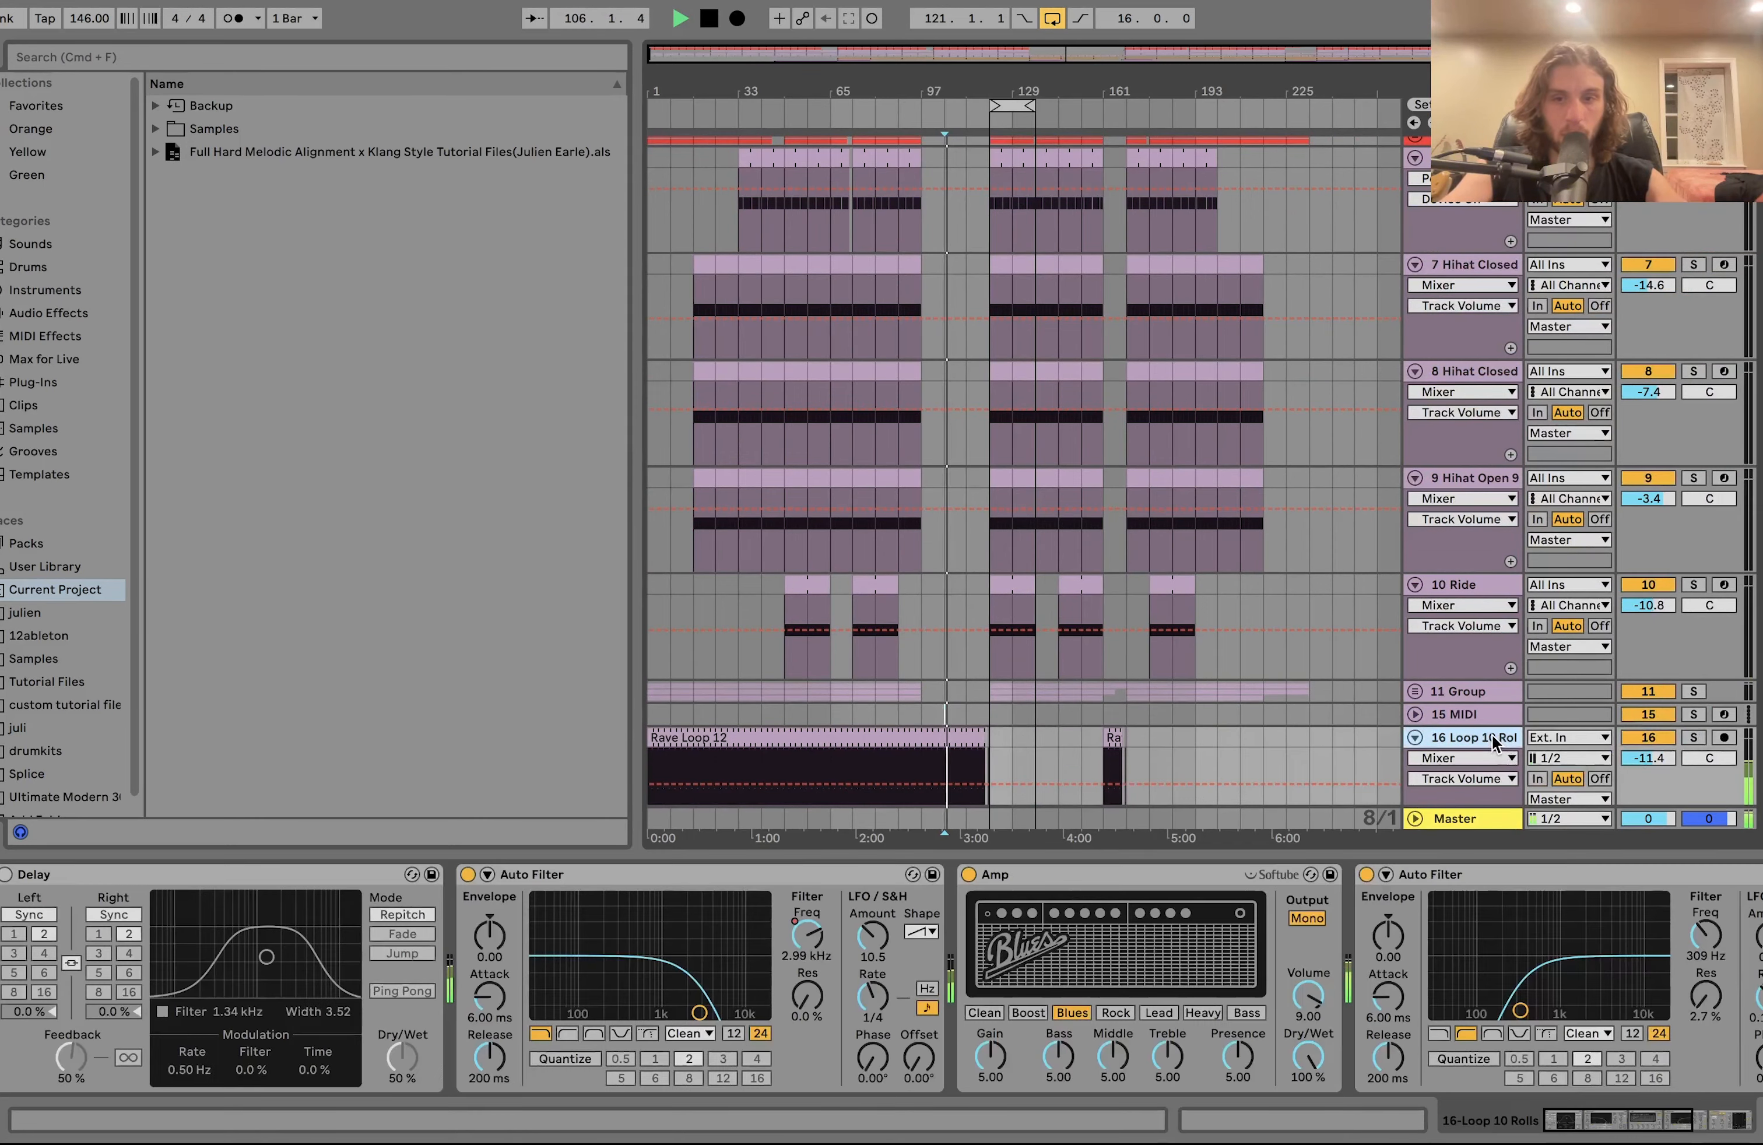
{"action": "scroll", "coordinate": [1492, 735], "scroll_direction": "down", "scroll_amount": 4}
{"action": "key", "text": "space"}
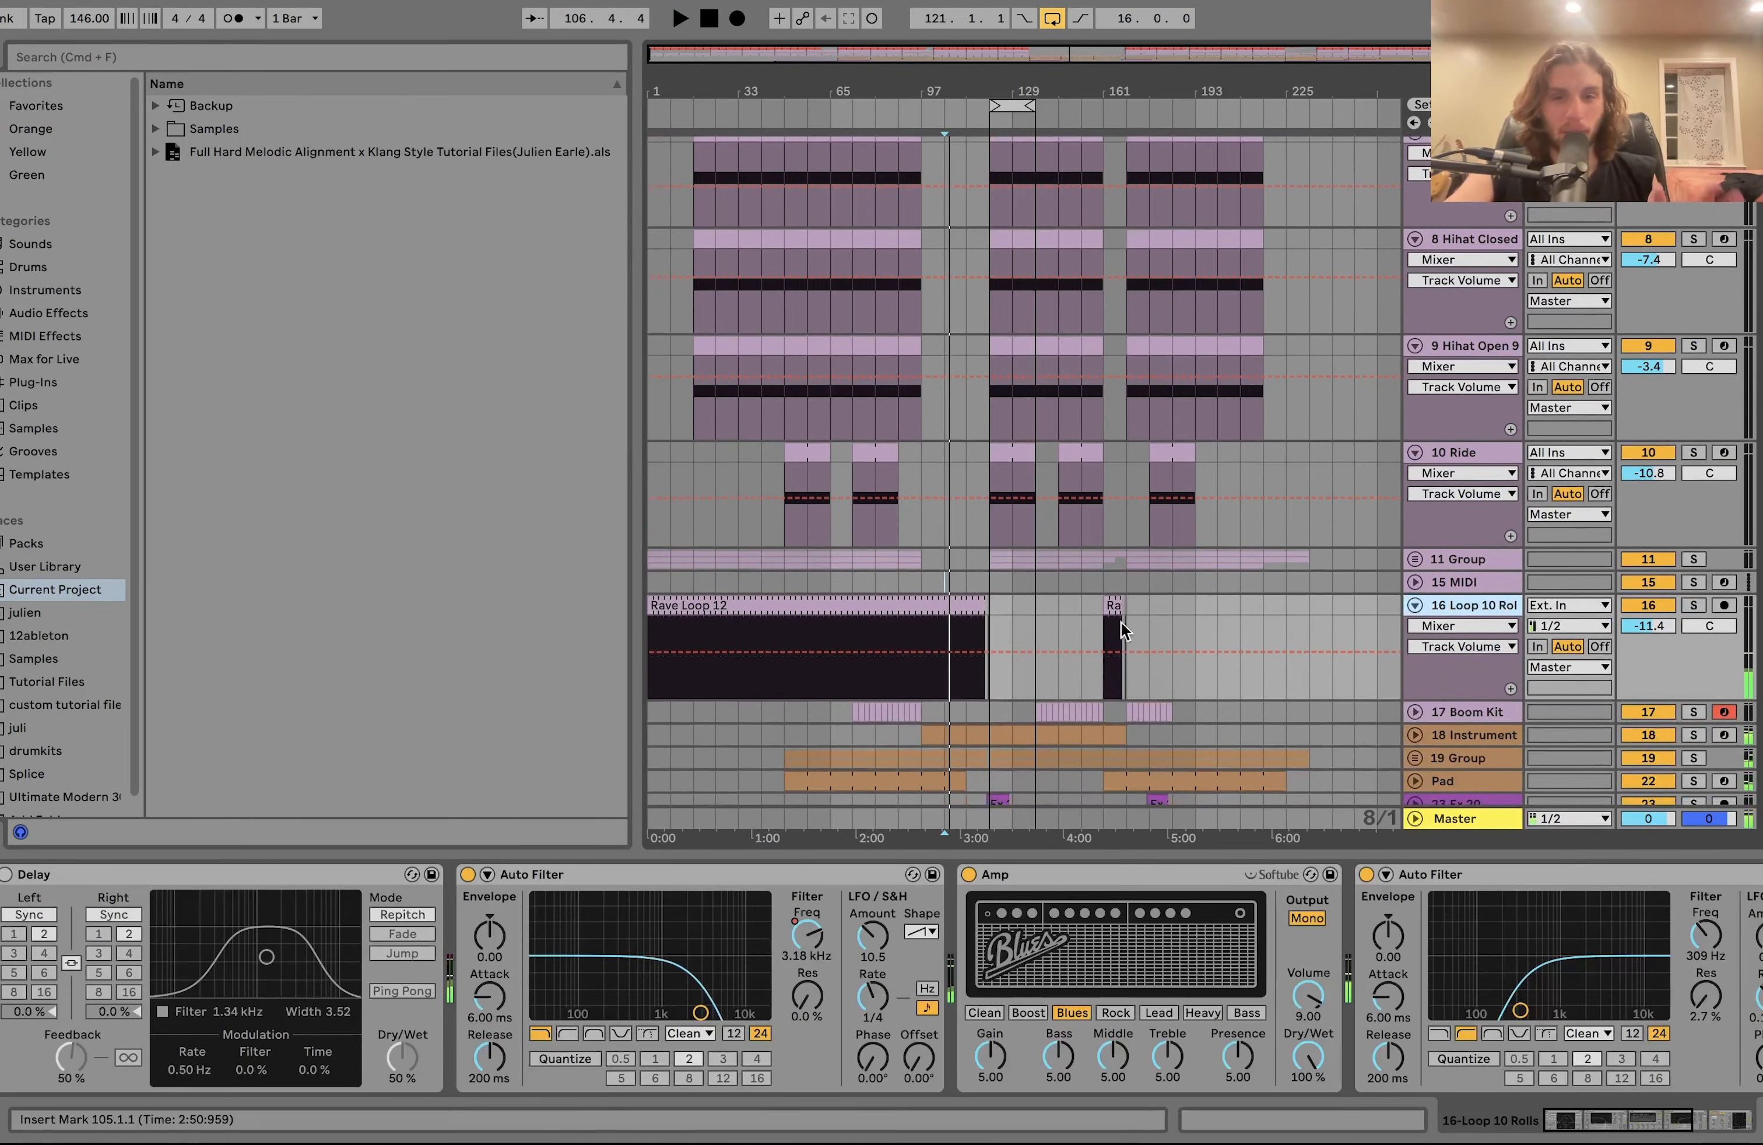
Play the full mix from bar 113 near the end of the long Rave Loop 12 clip section
{"action": "left_click", "coordinate": [963, 621]}
{"action": "key", "text": "space"}
{"action": "key", "text": "space"}
{"action": "scroll", "coordinate": [961, 623], "scroll_direction": "down", "scroll_amount": 3}
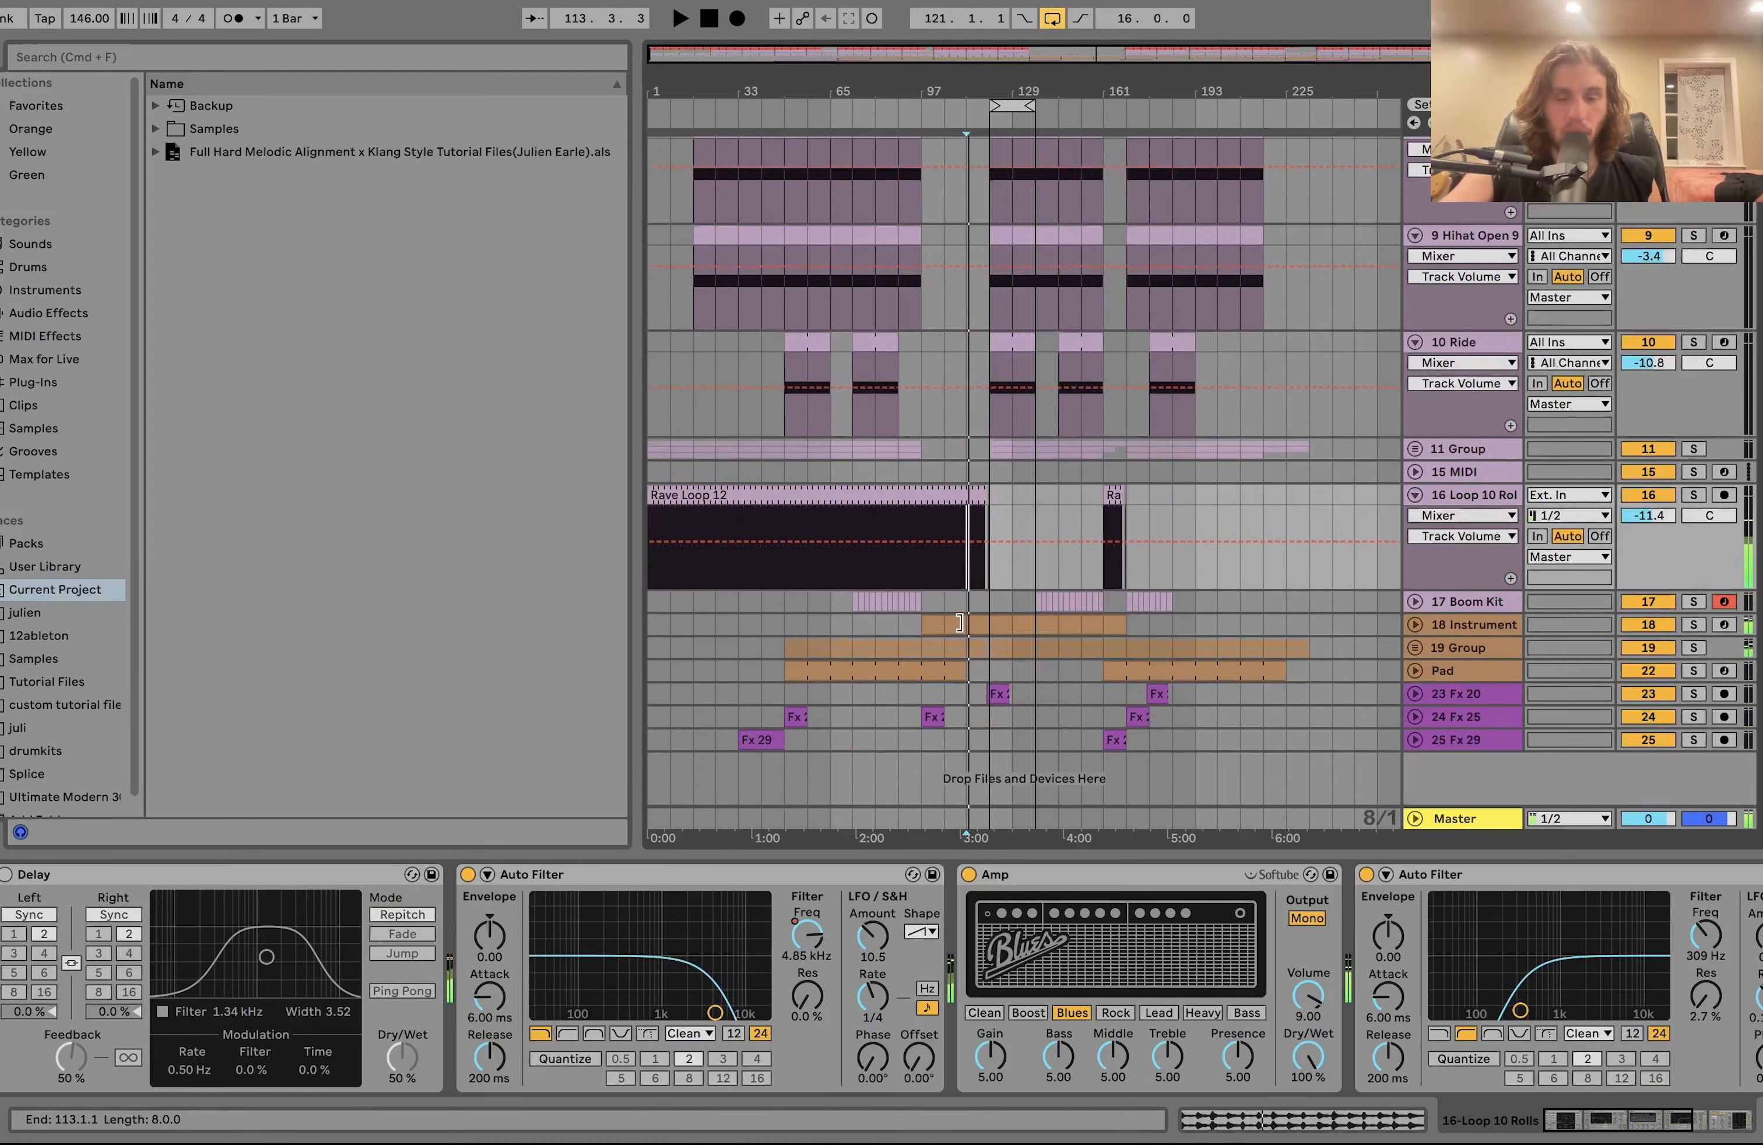
{"action": "scroll", "coordinate": [960, 623], "scroll_direction": "up", "scroll_amount": 2}
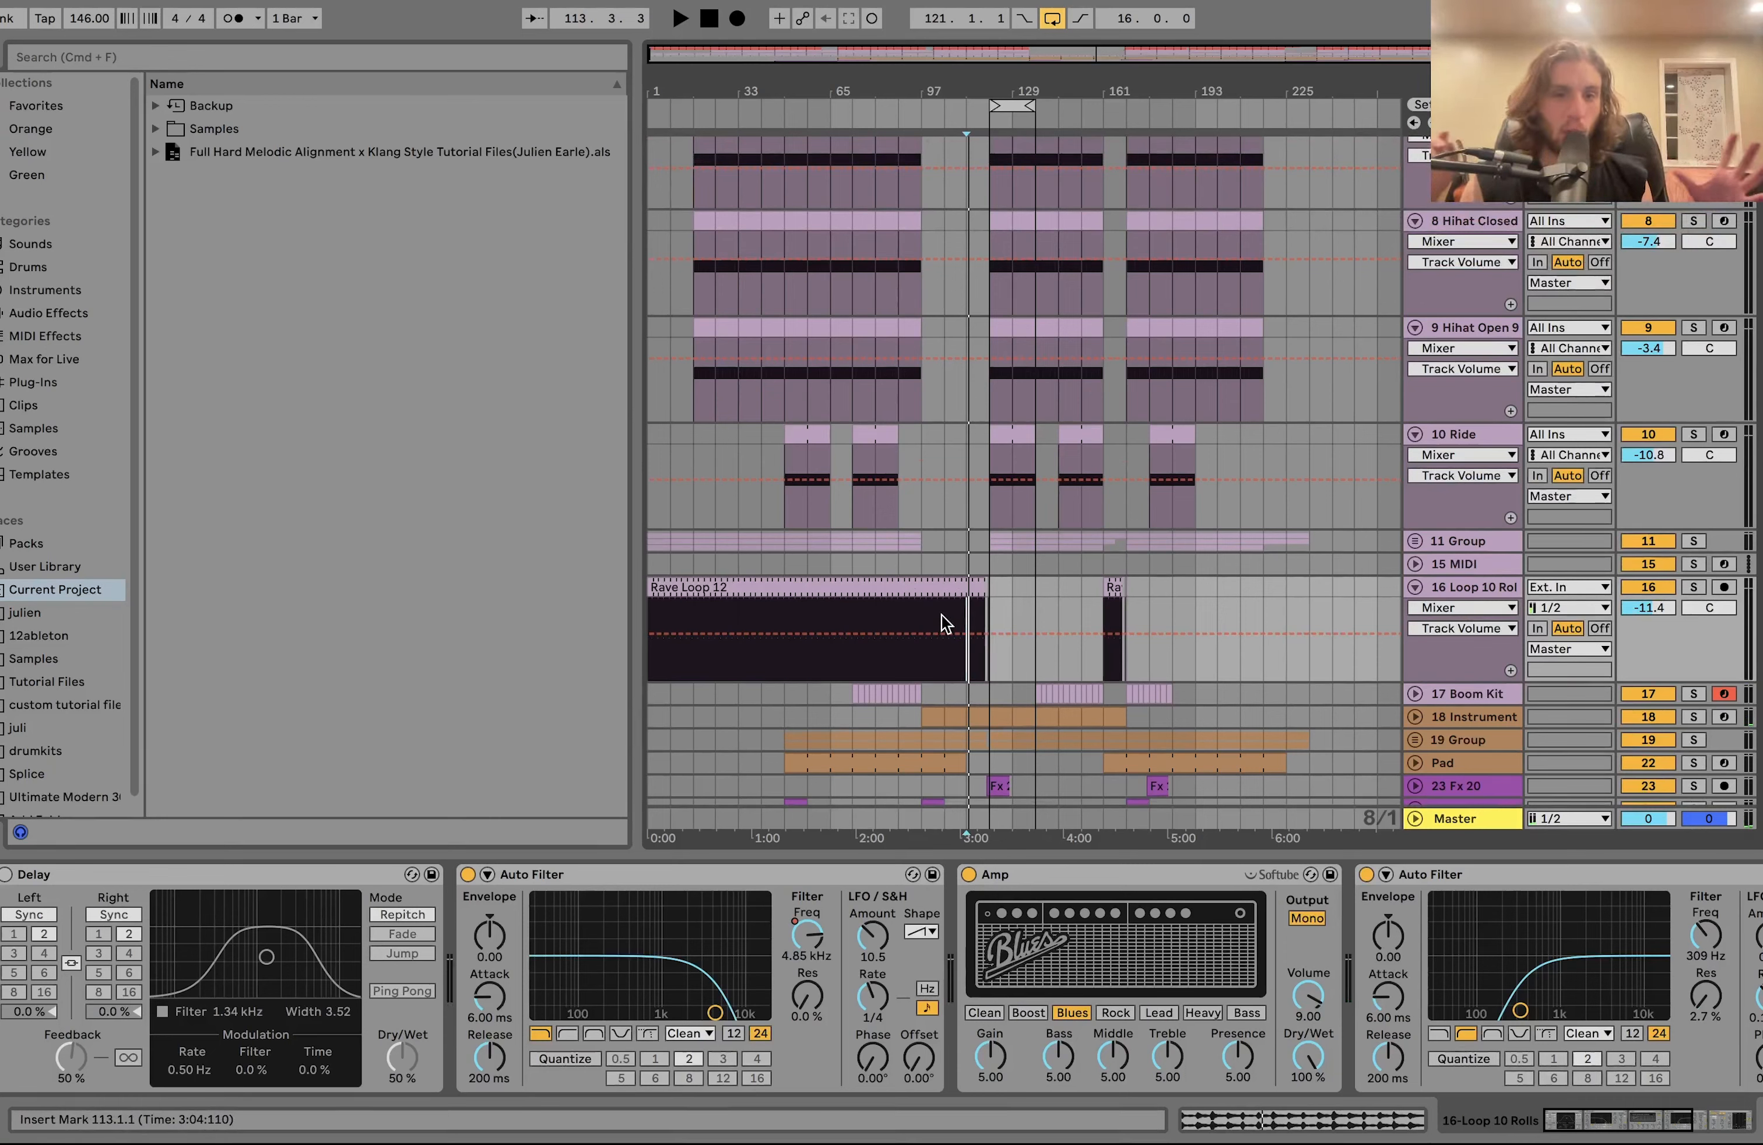
Compare the full mix by playing it from bar 41 and from bar 193
{"action": "left_click", "coordinate": [755, 614]}
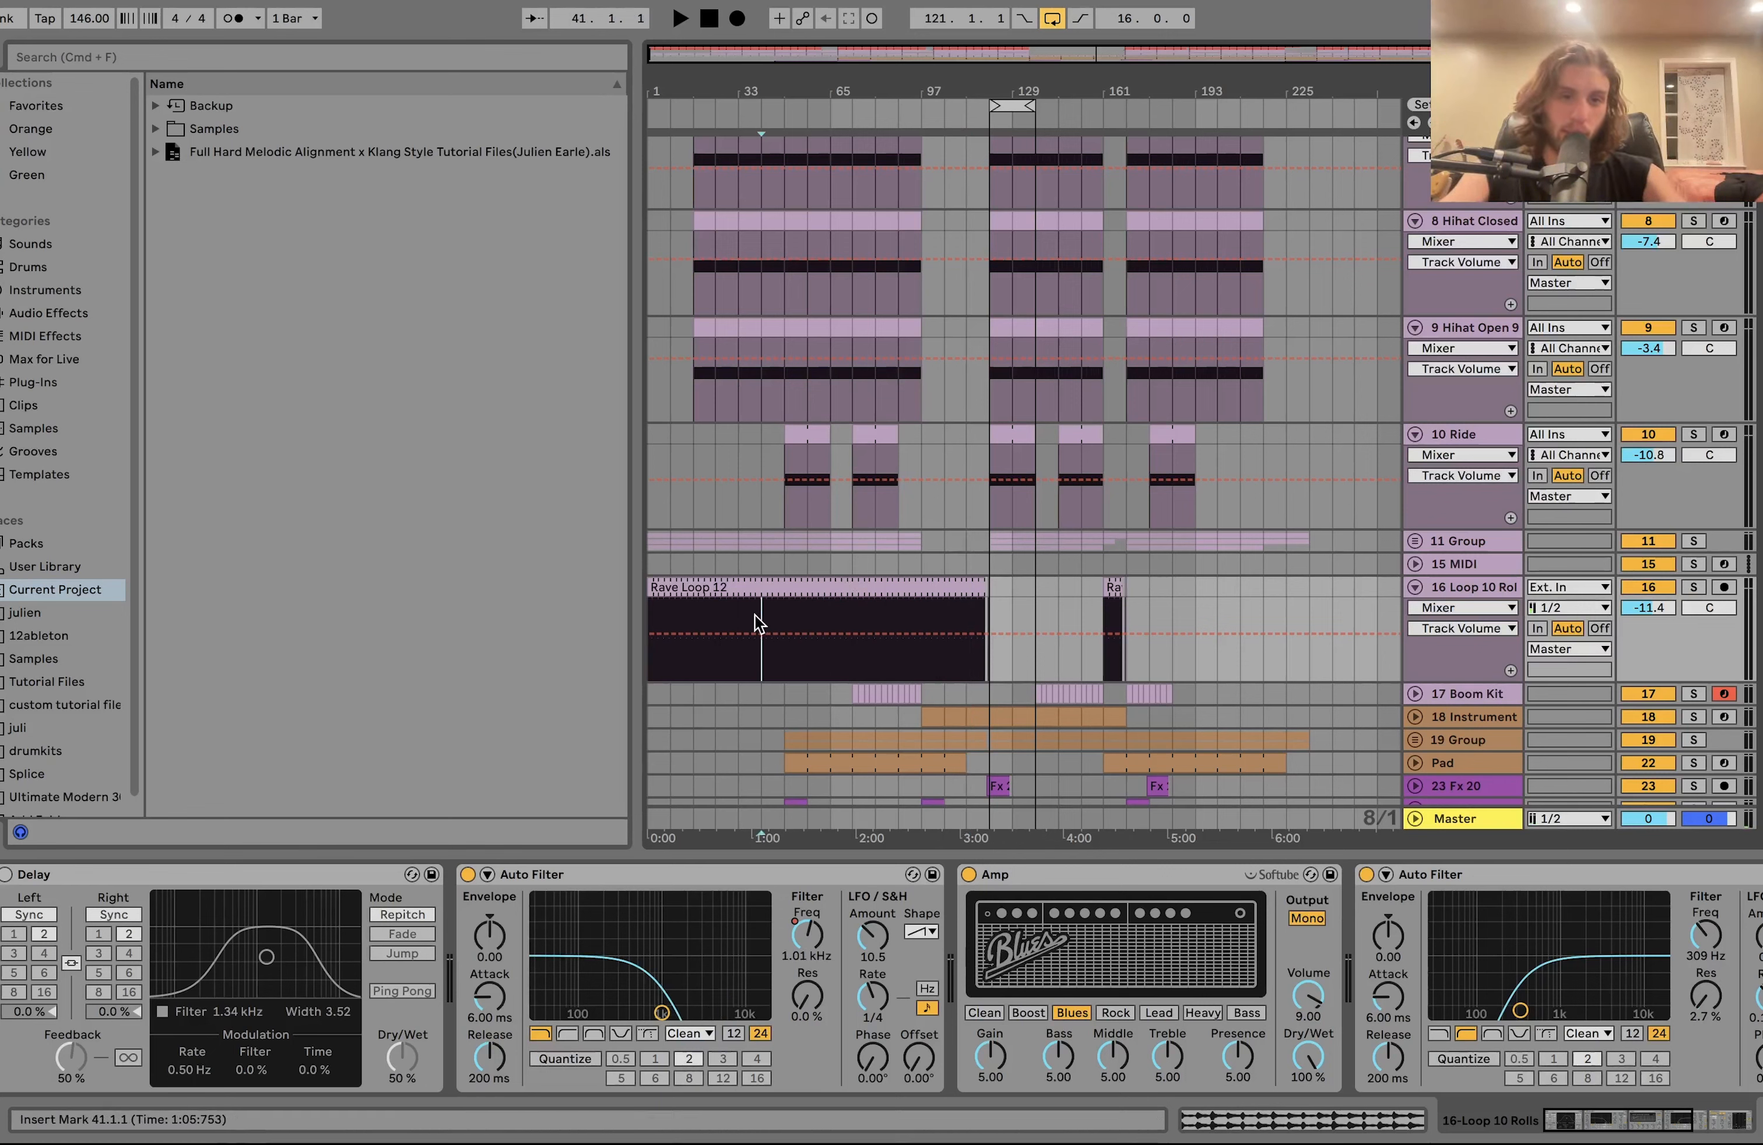
{"action": "key", "text": "space"}
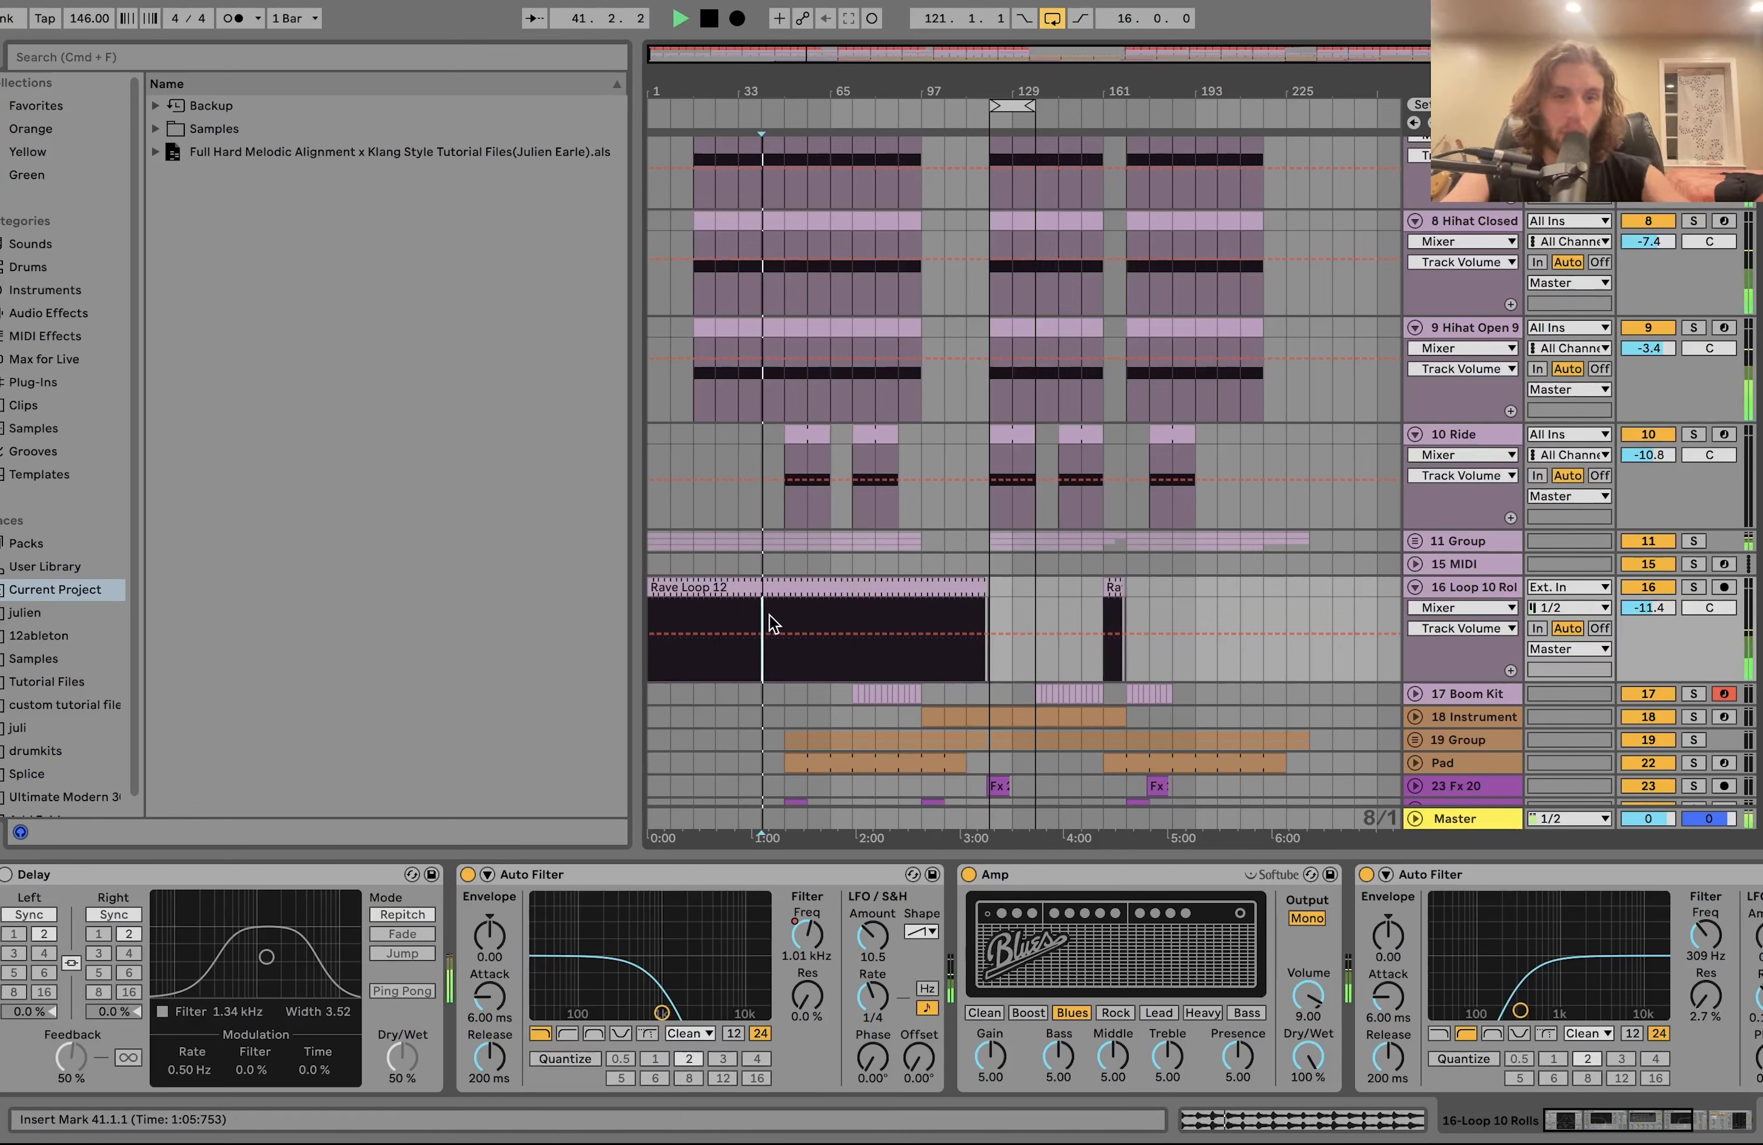
{"action": "left_click", "coordinate": [1204, 614]}
{"action": "key", "text": "space"}
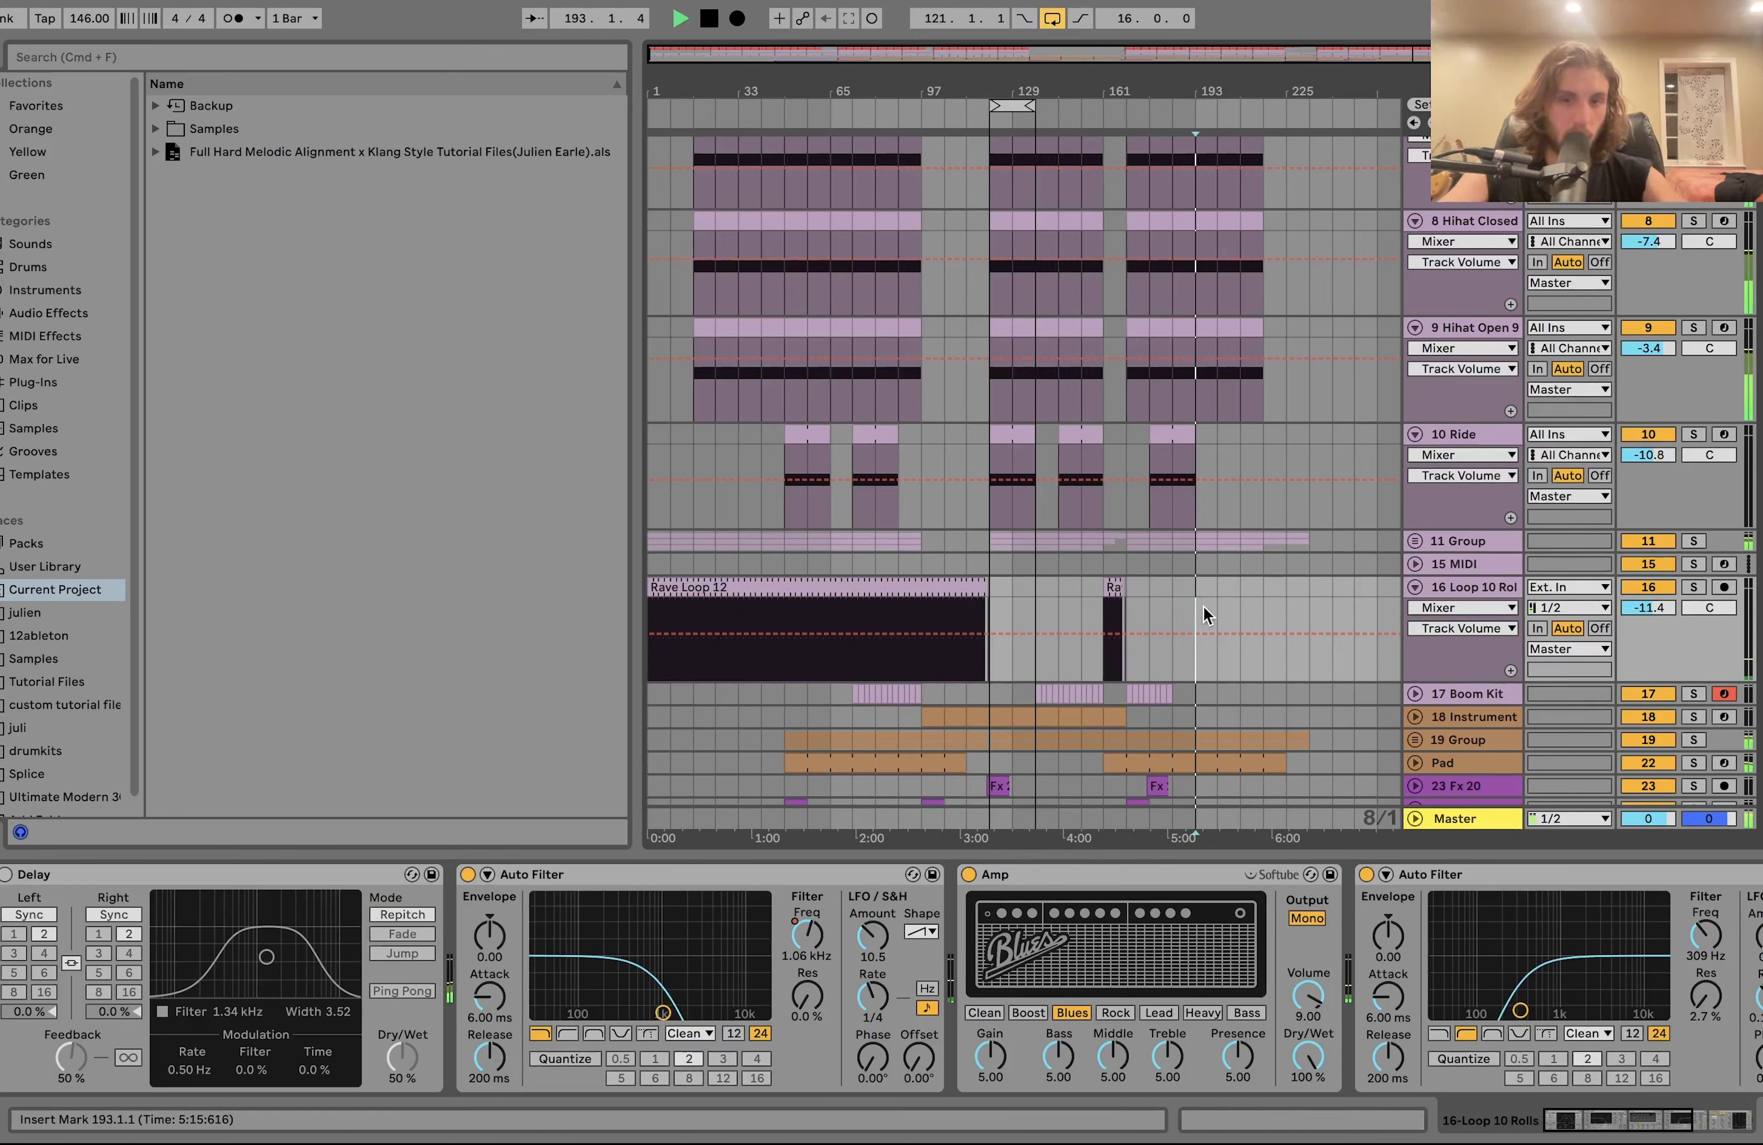
{"action": "key", "text": "space"}
Solo and unfold the Boom Kit track, audition it from bar 145, and unsolo it
{"action": "left_click", "coordinate": [1693, 694]}
{"action": "left_click", "coordinate": [1415, 694]}
{"action": "scroll", "coordinate": [1074, 667], "scroll_direction": "down", "scroll_amount": 3}
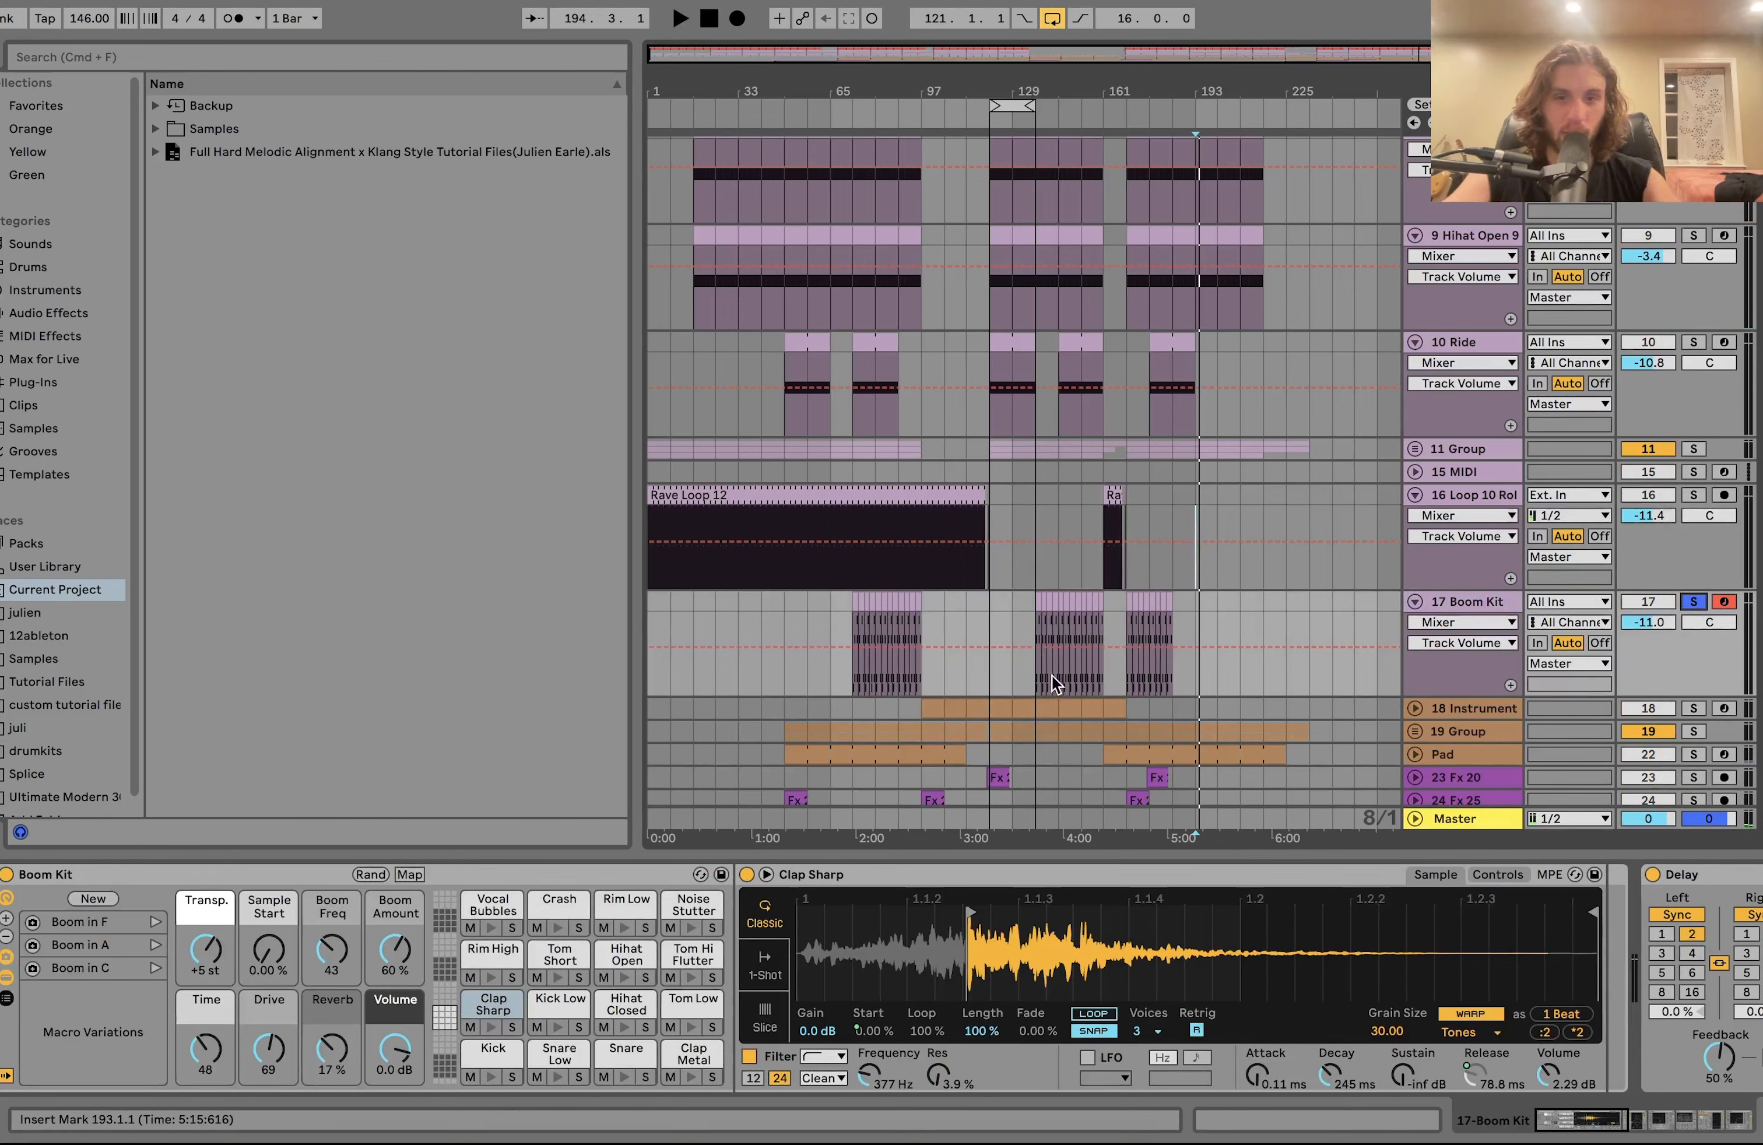
{"action": "left_click", "coordinate": [1052, 675]}
{"action": "key", "text": "space"}
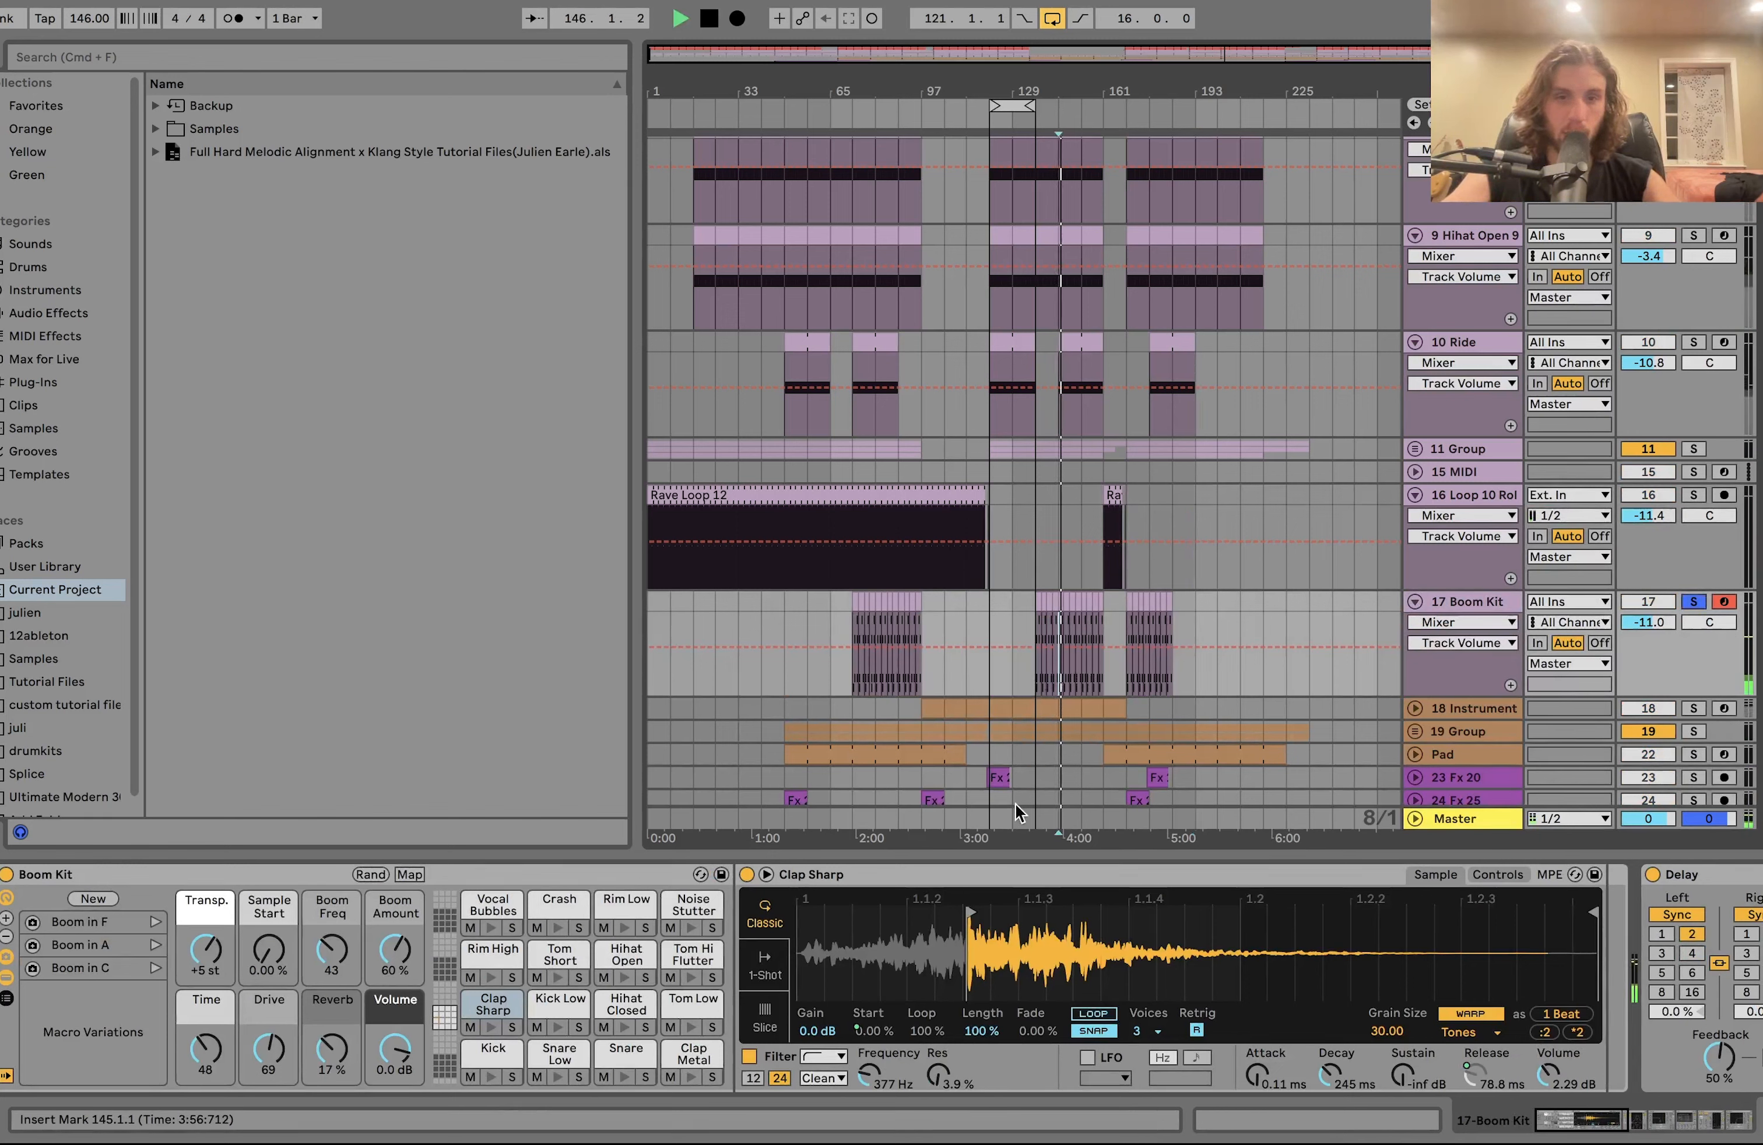
{"action": "key", "text": "space"}
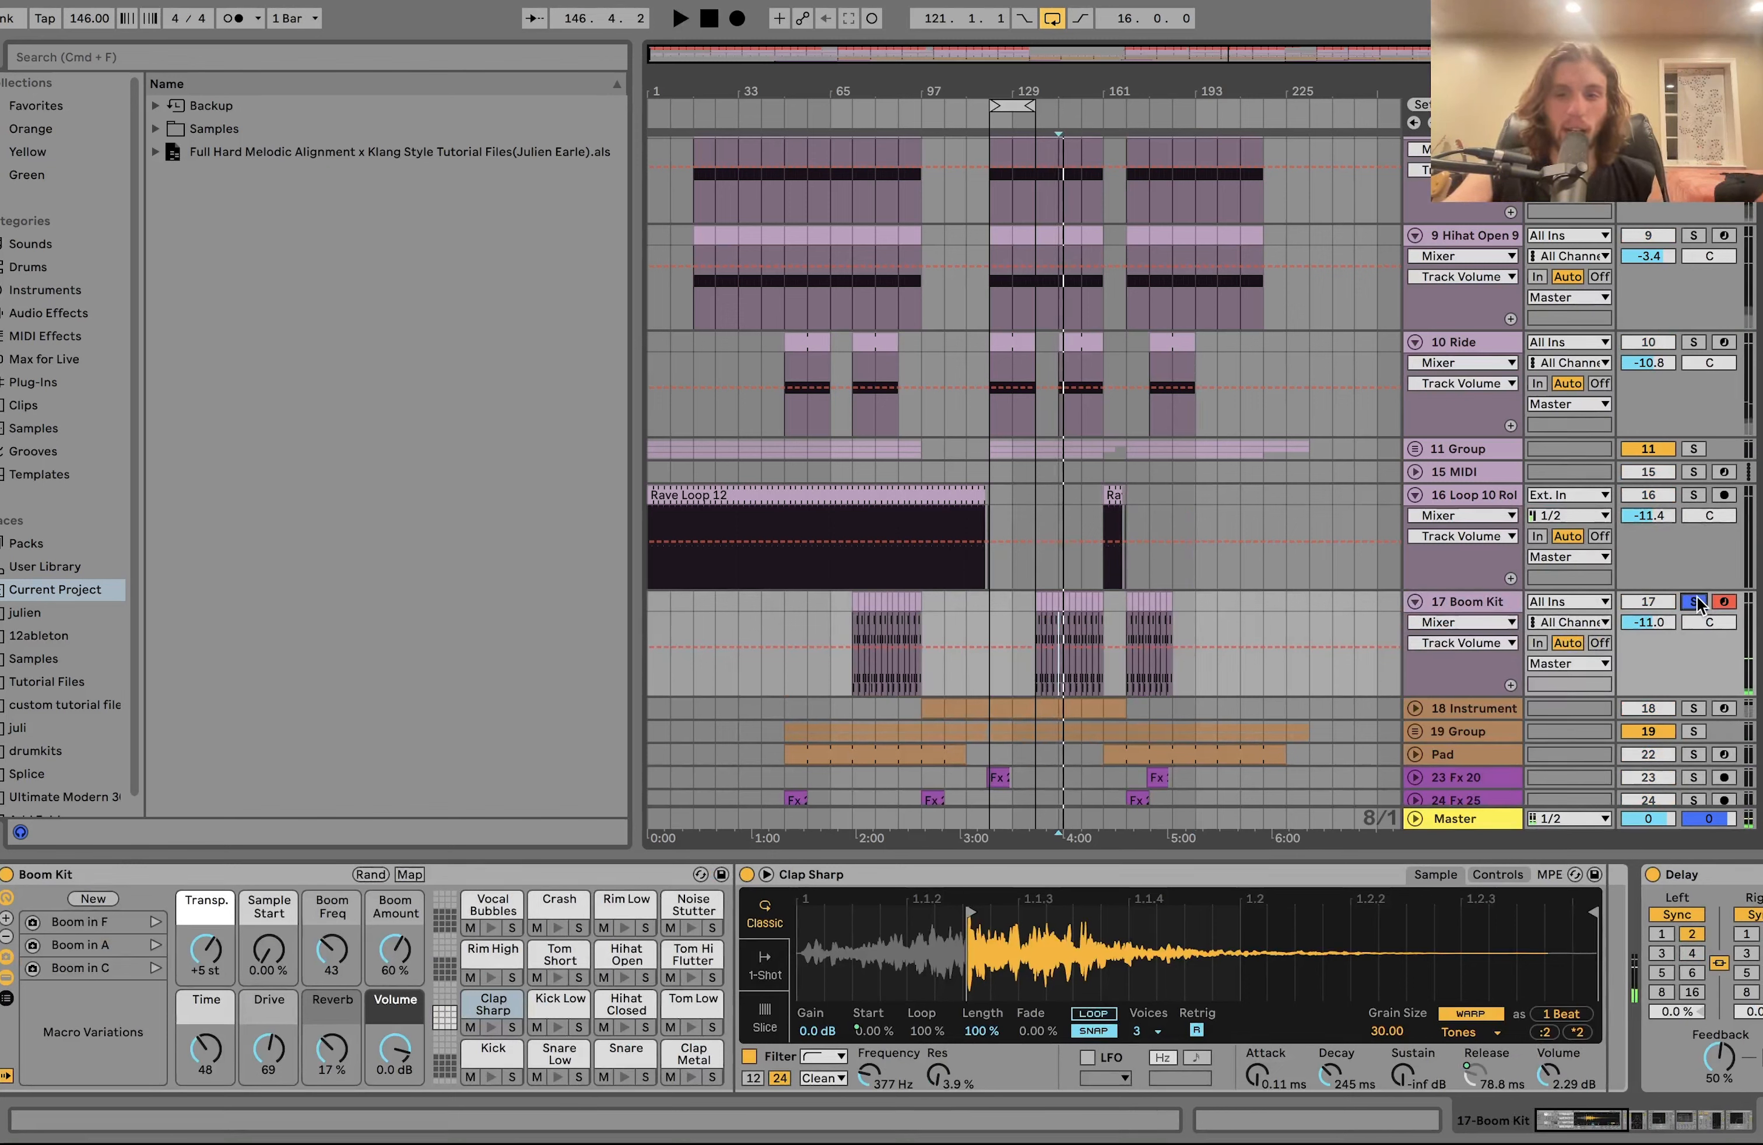
{"action": "left_click", "coordinate": [1694, 602]}
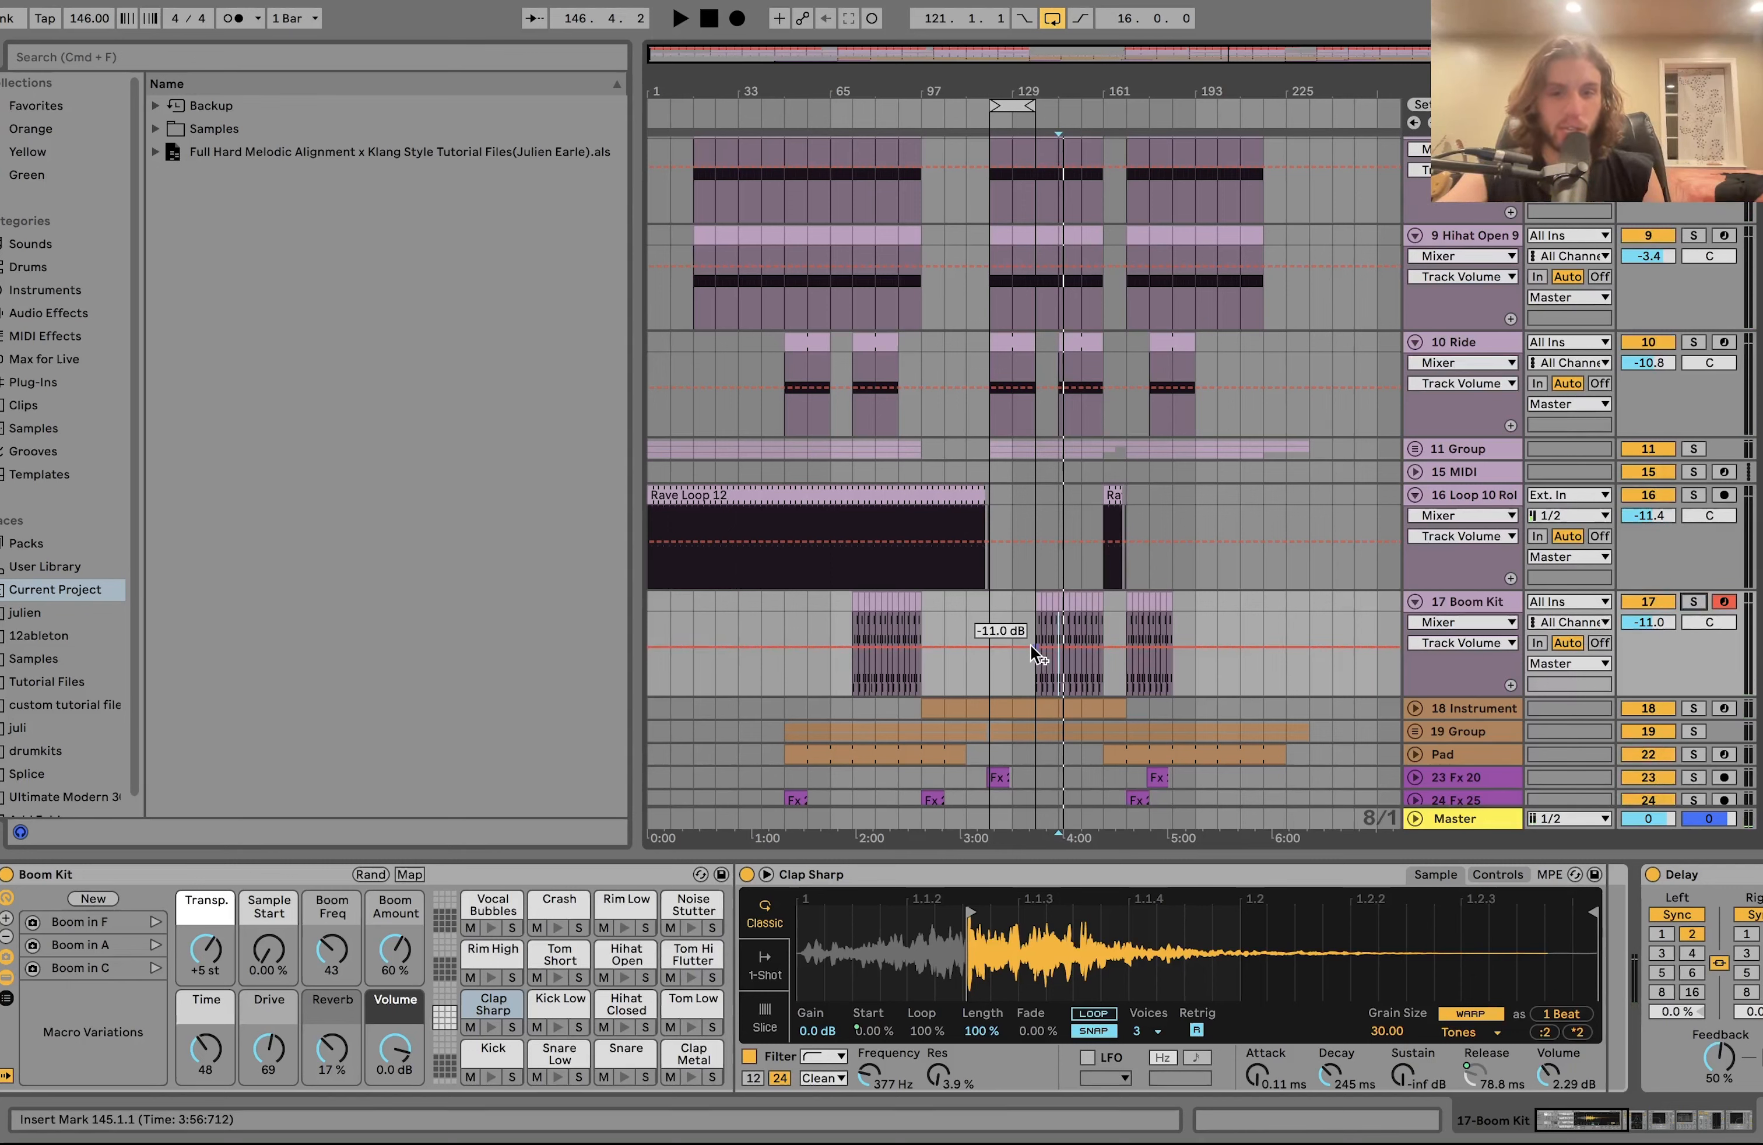
Look through the Boom Kit track's device chain, from Clap Sharp past Delay, Amp and Compressor to the last Auto Filter
{"action": "key", "text": "space"}
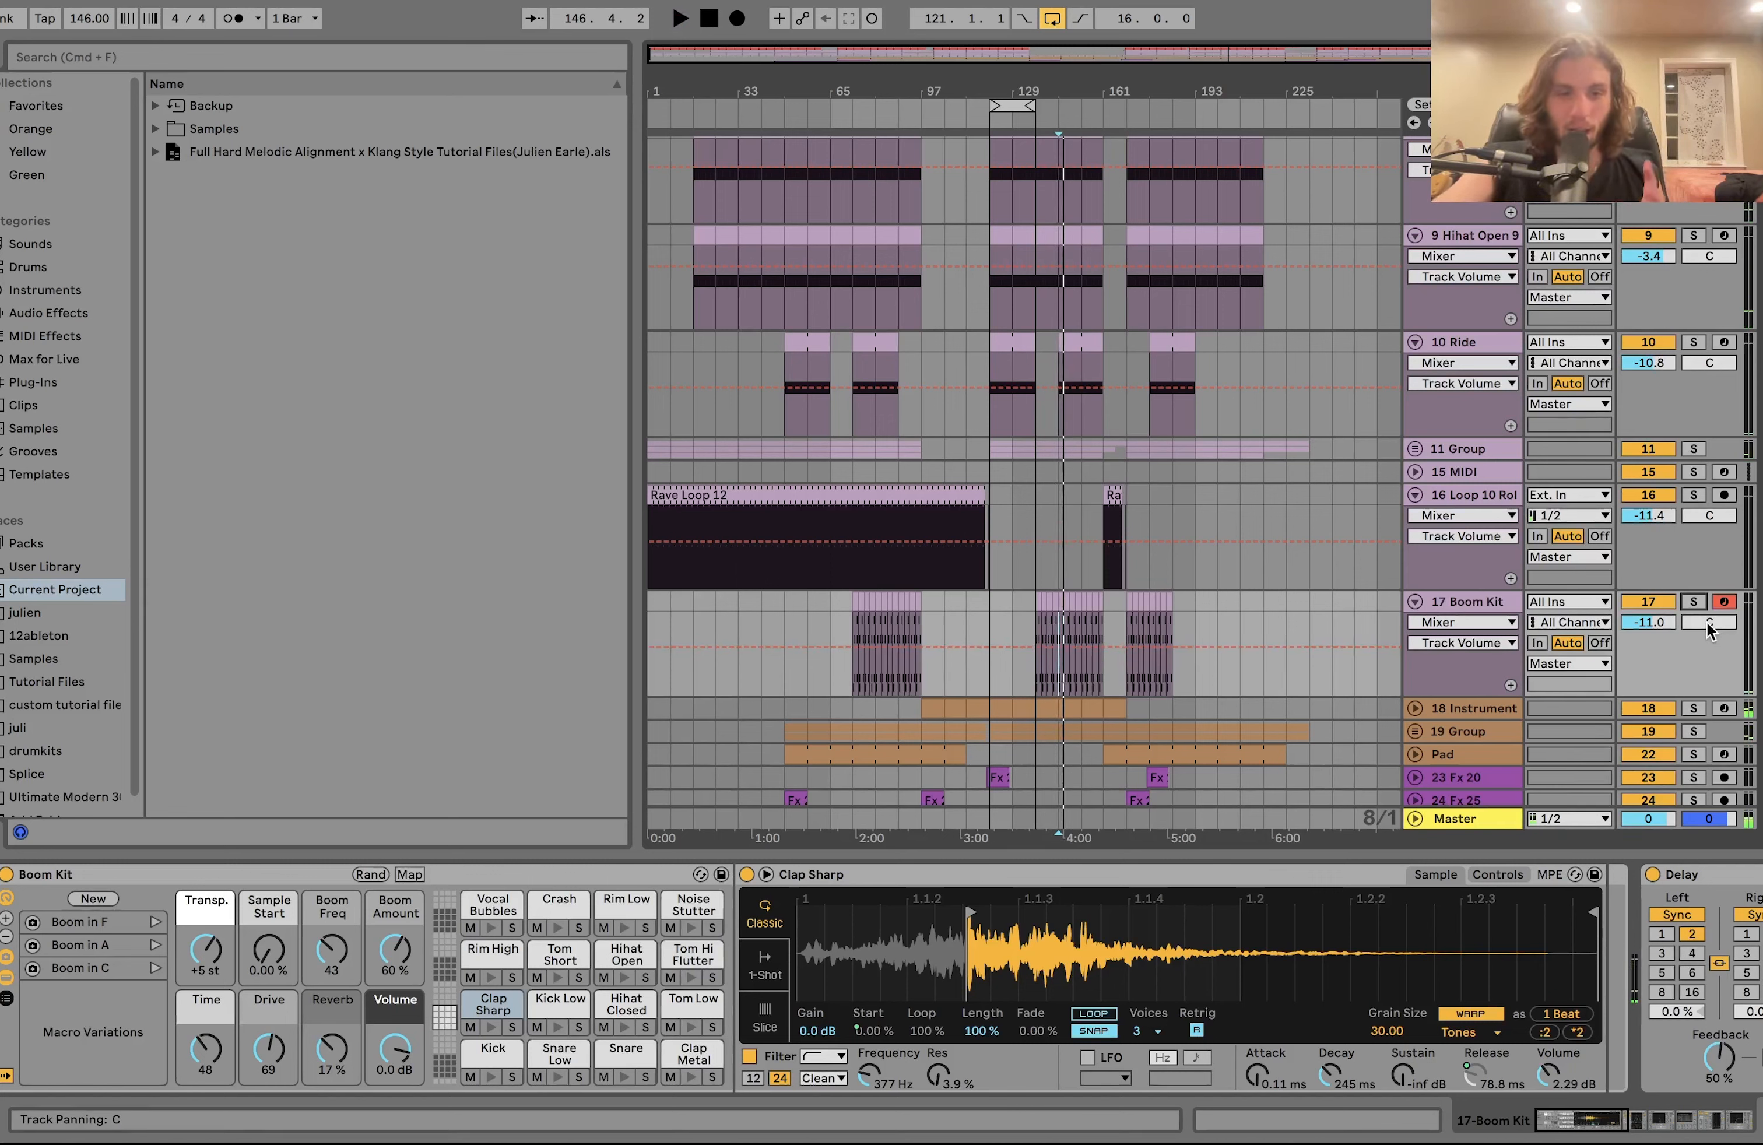
{"action": "scroll", "coordinate": [694, 1079], "scroll_direction": "right", "scroll_amount": 15}
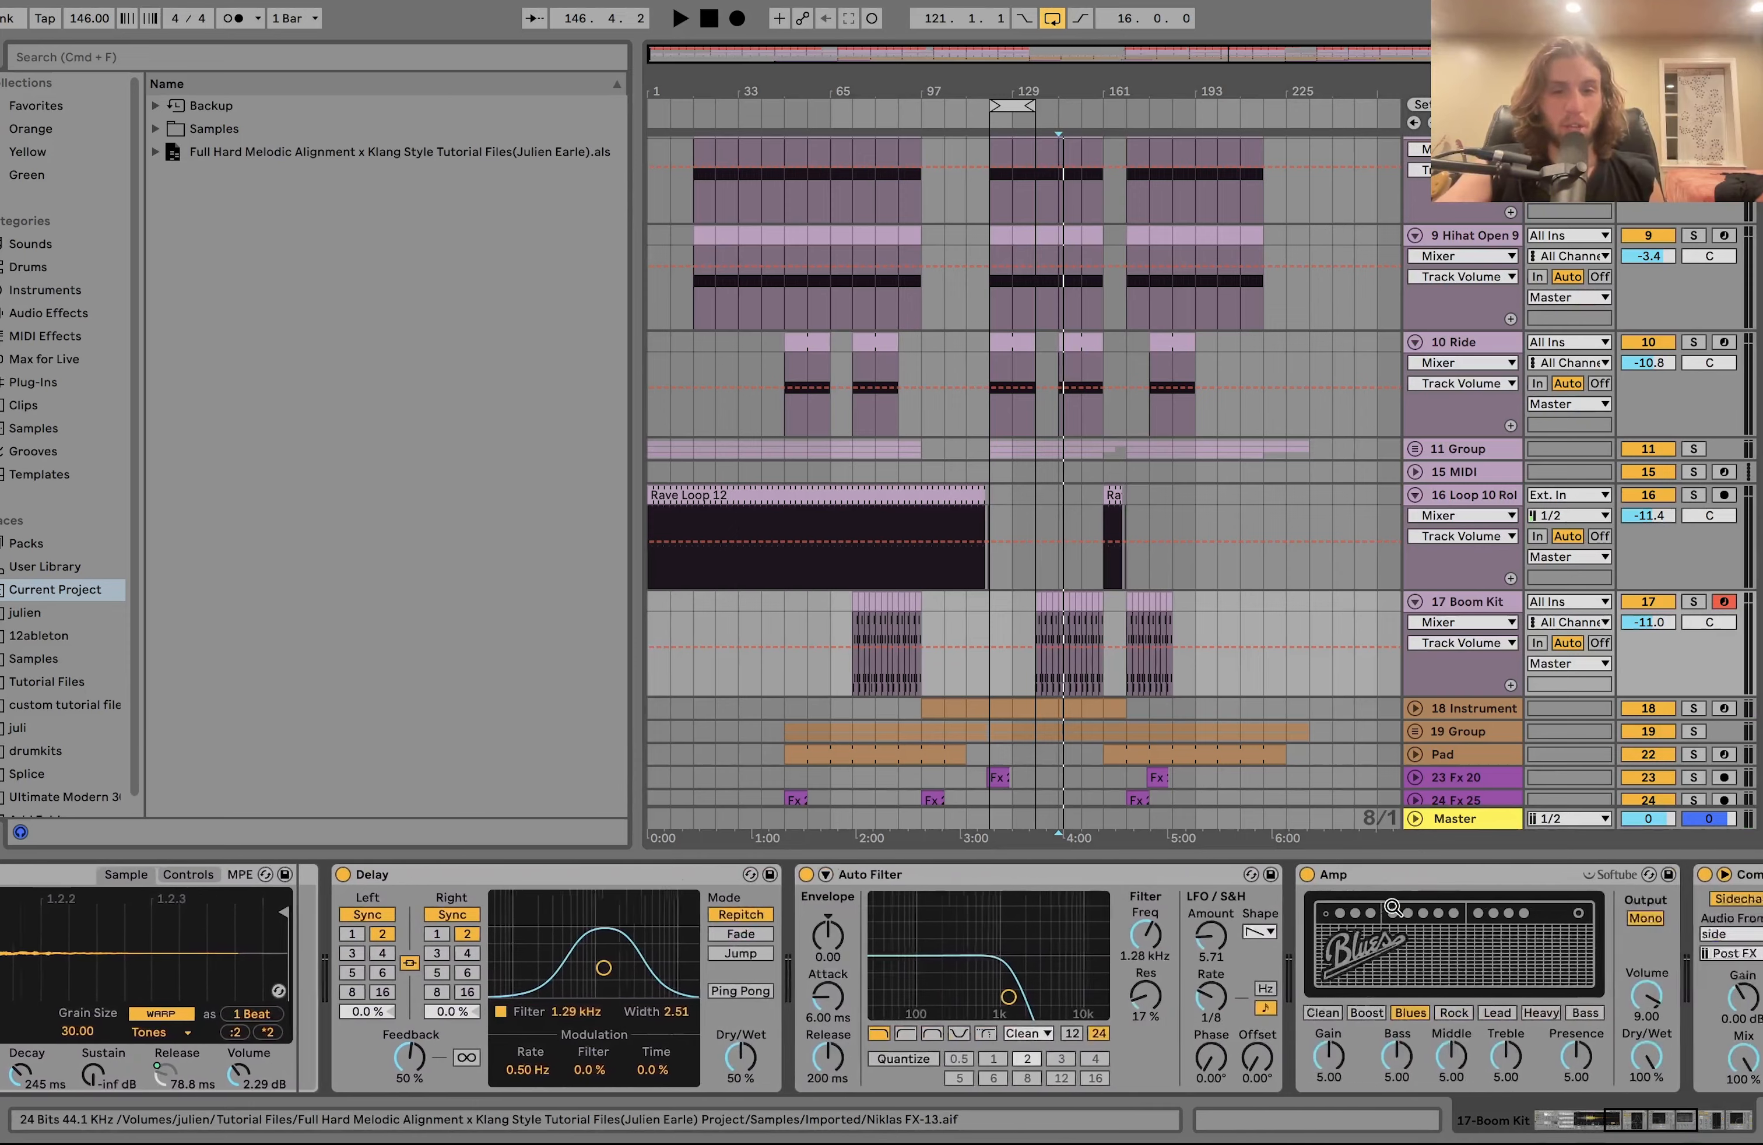
{"action": "scroll", "coordinate": [694, 1078], "scroll_direction": "right", "scroll_amount": 5}
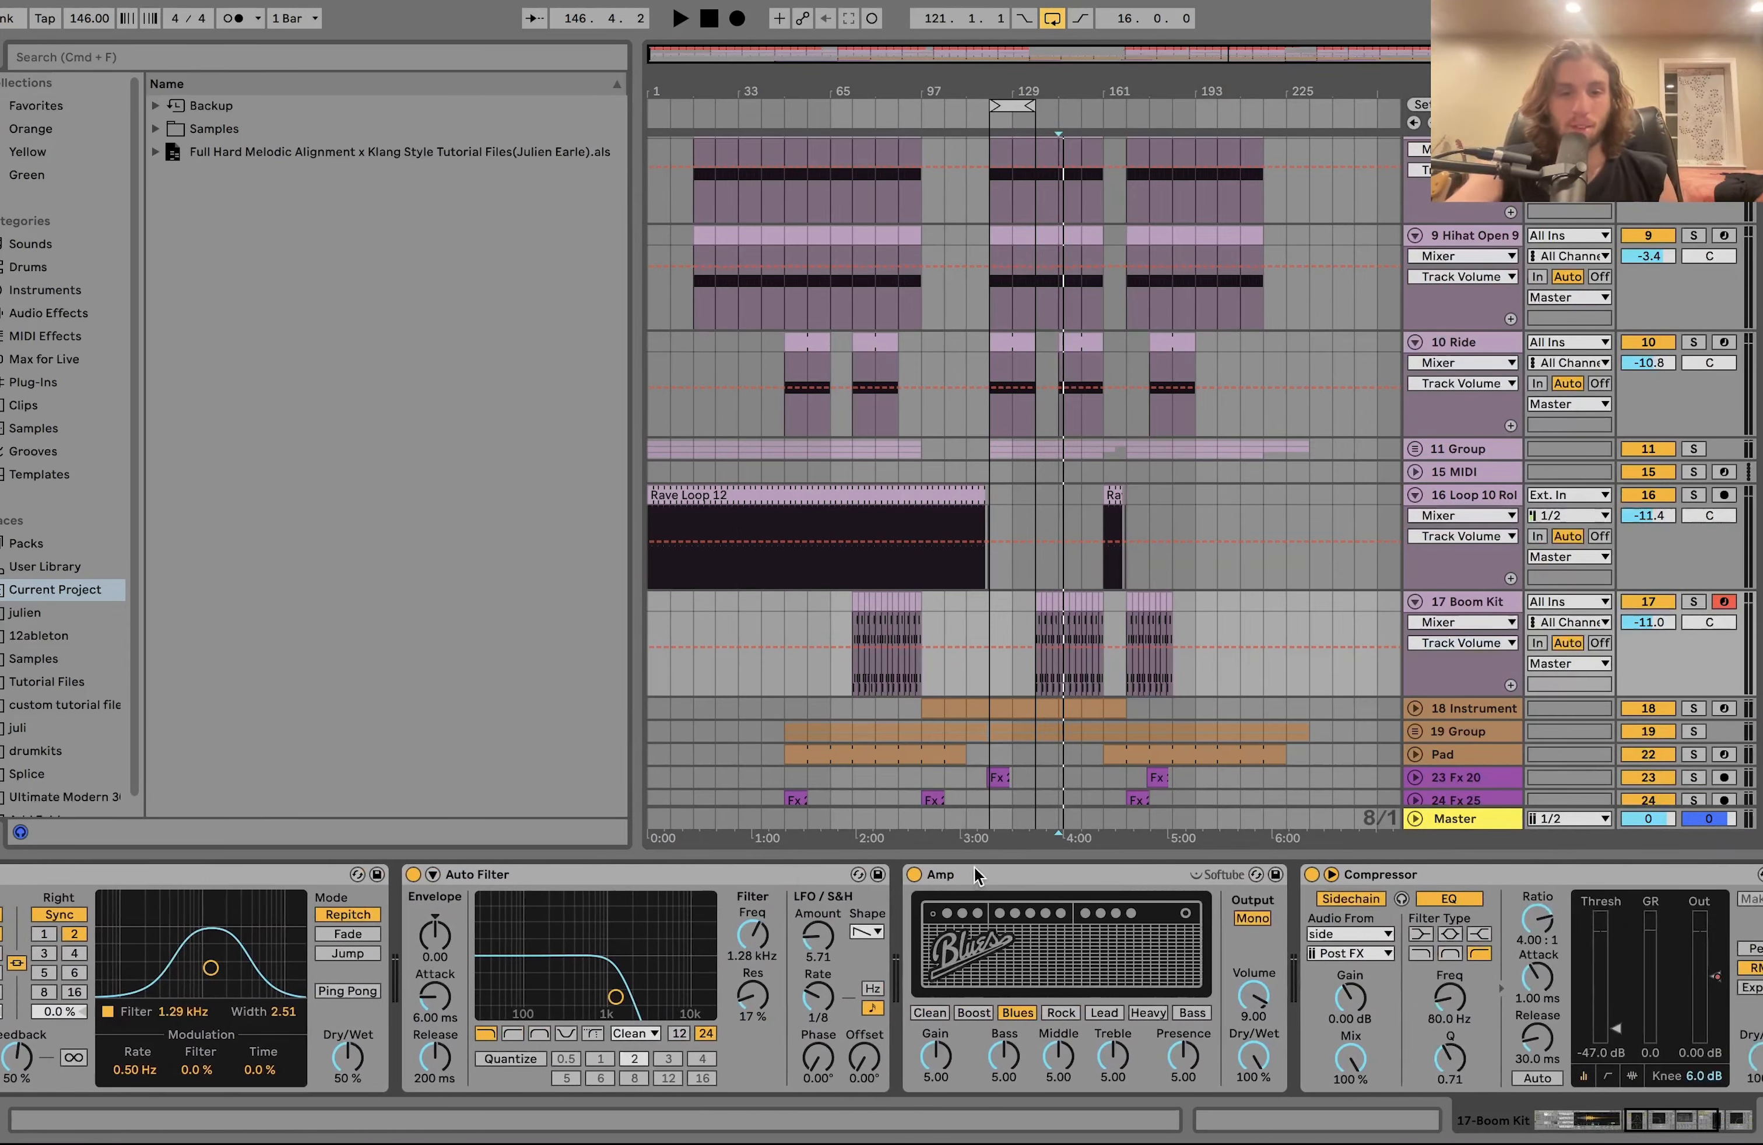
{"action": "scroll", "coordinate": [887, 932], "scroll_direction": "right", "scroll_amount": 4}
{"action": "scroll", "coordinate": [887, 932], "scroll_direction": "right", "scroll_amount": 8}
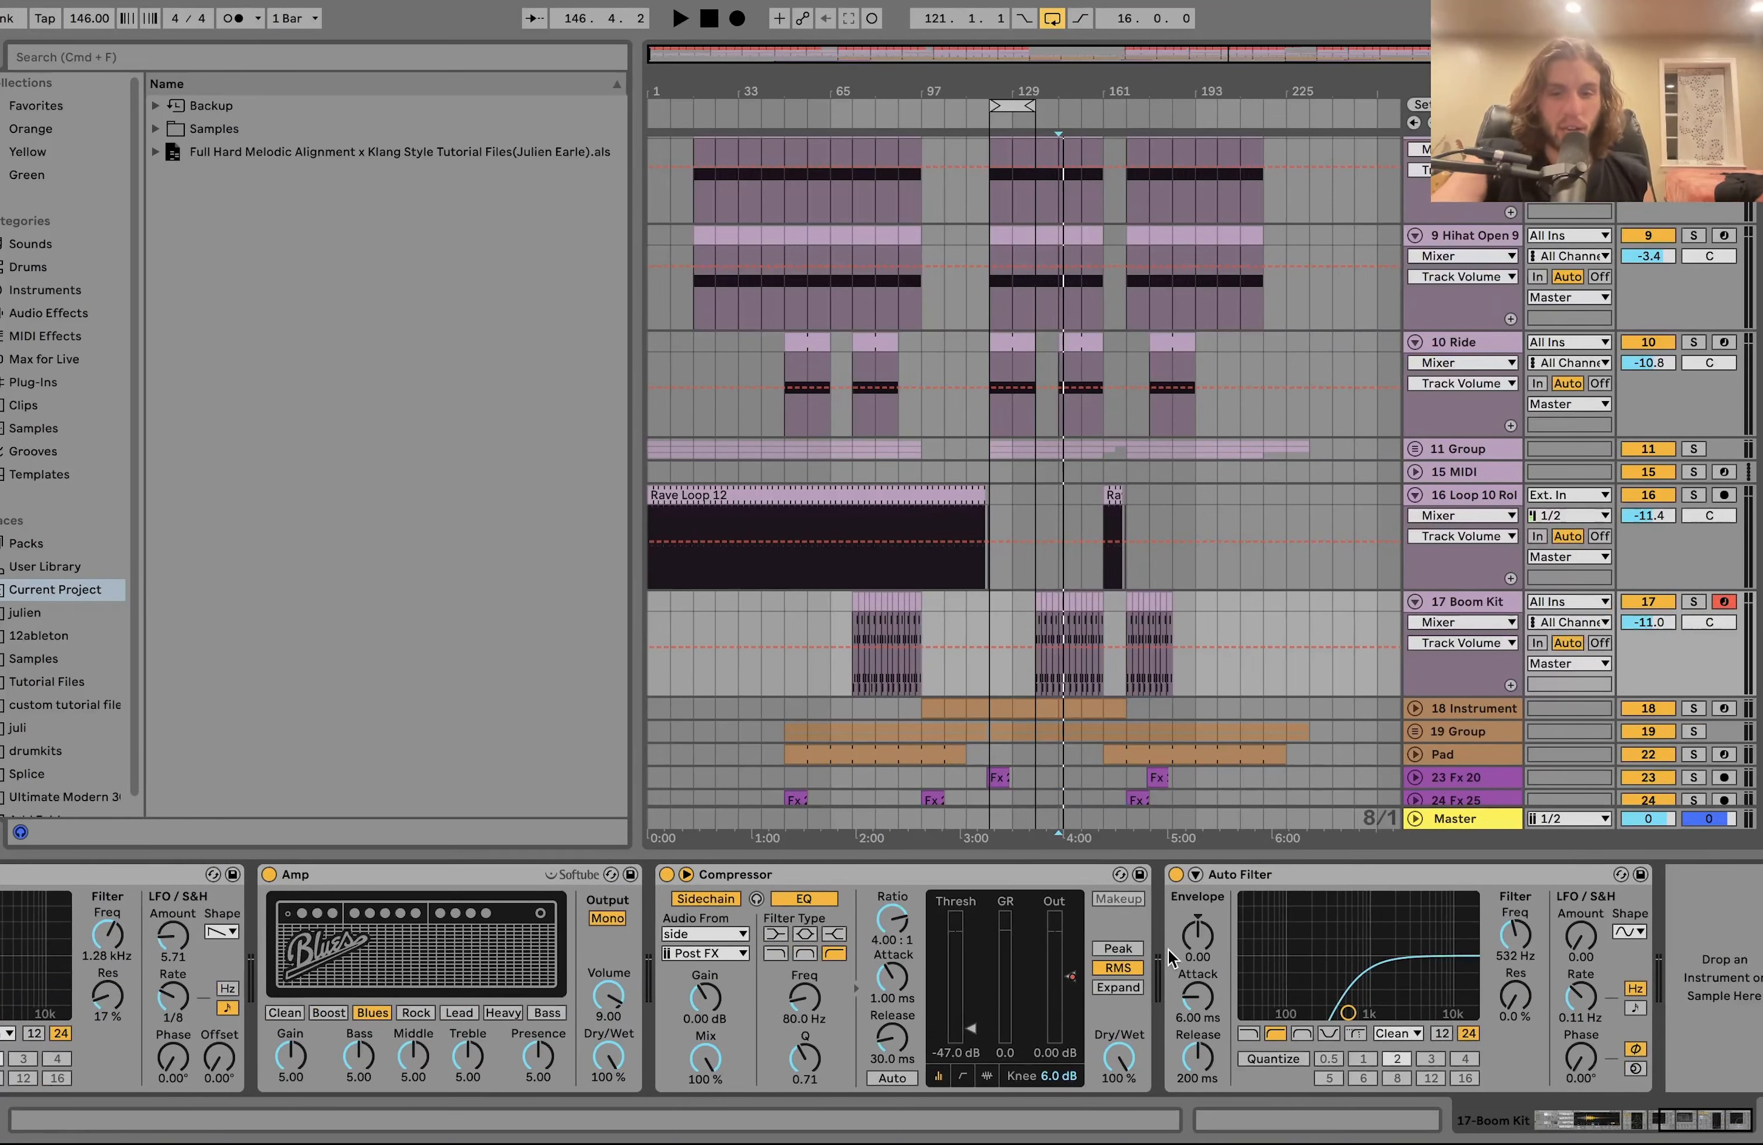
Solo the 18 Instrument, 19 Group and Pad tracks together and audition them from bar 177
{"action": "scroll", "coordinate": [1494, 589], "scroll_direction": "down", "scroll_amount": 3}
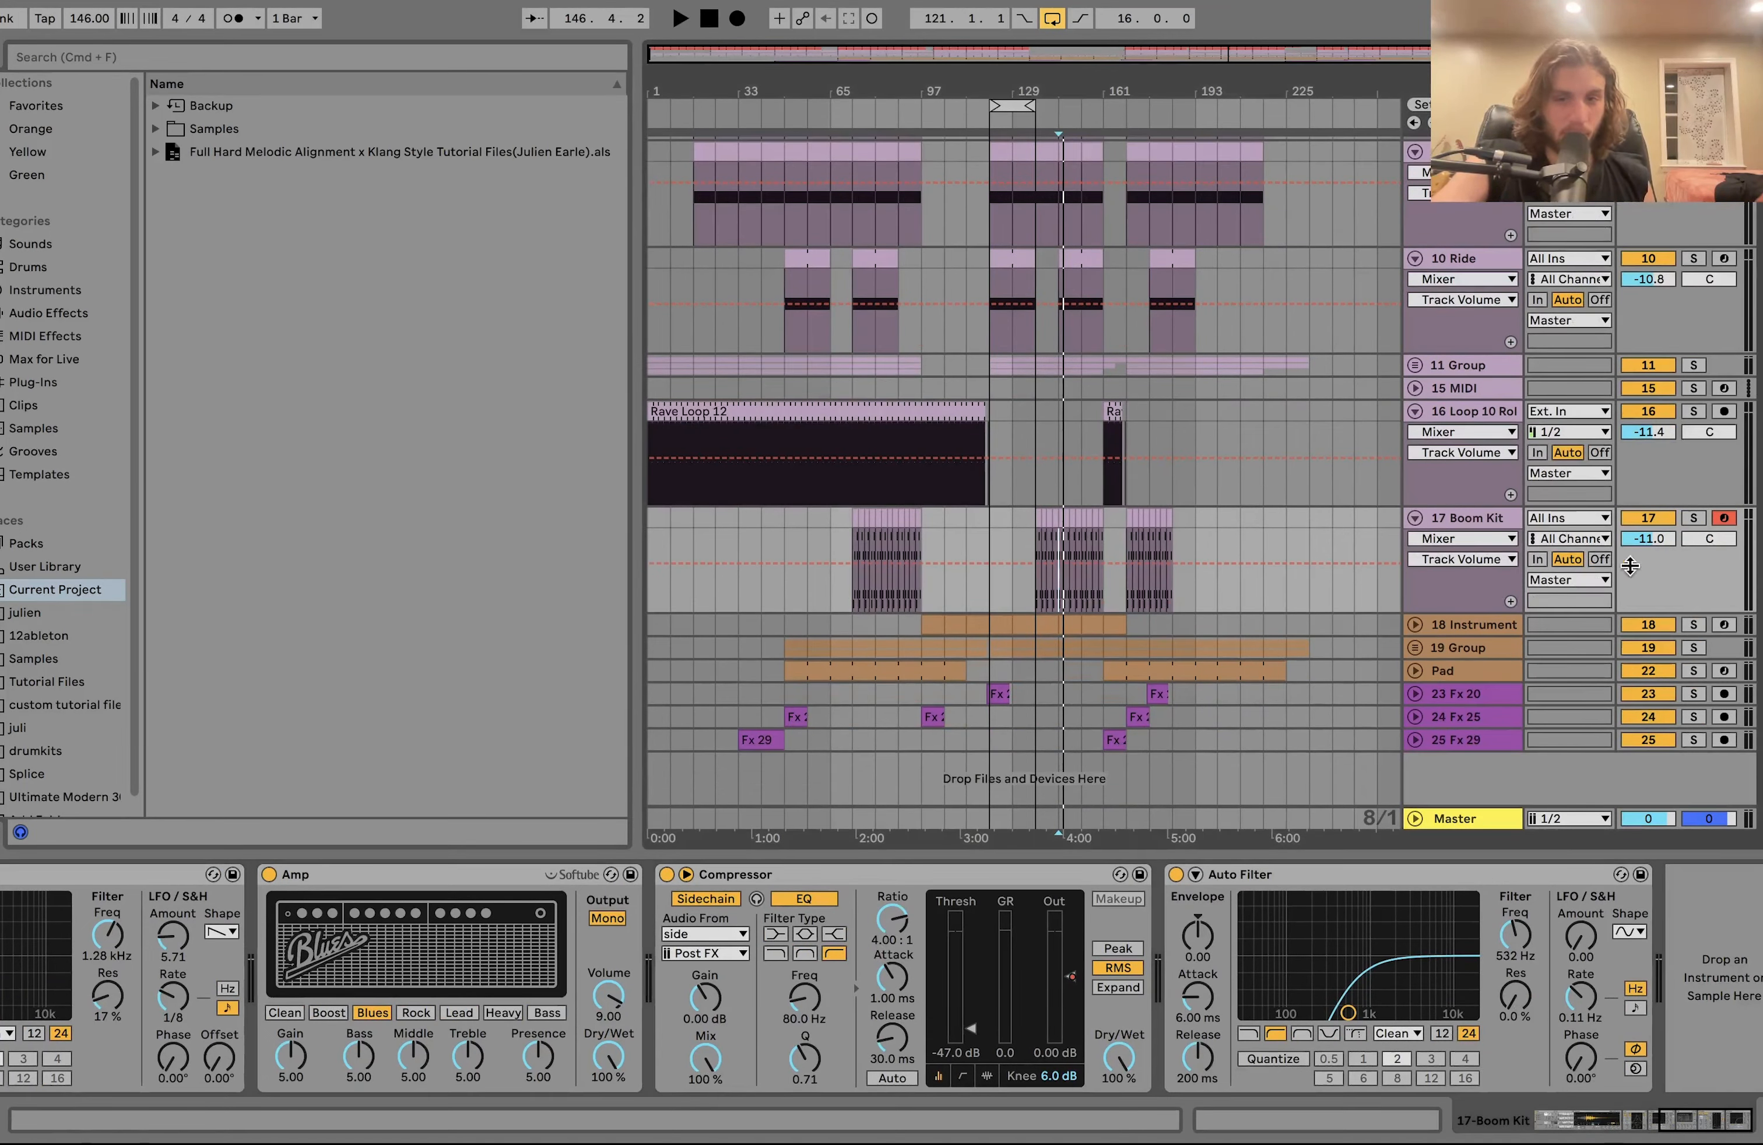
{"action": "left_click", "coordinate": [1695, 627]}
{"action": "left_click", "coordinate": [1696, 648], "text": "super"}
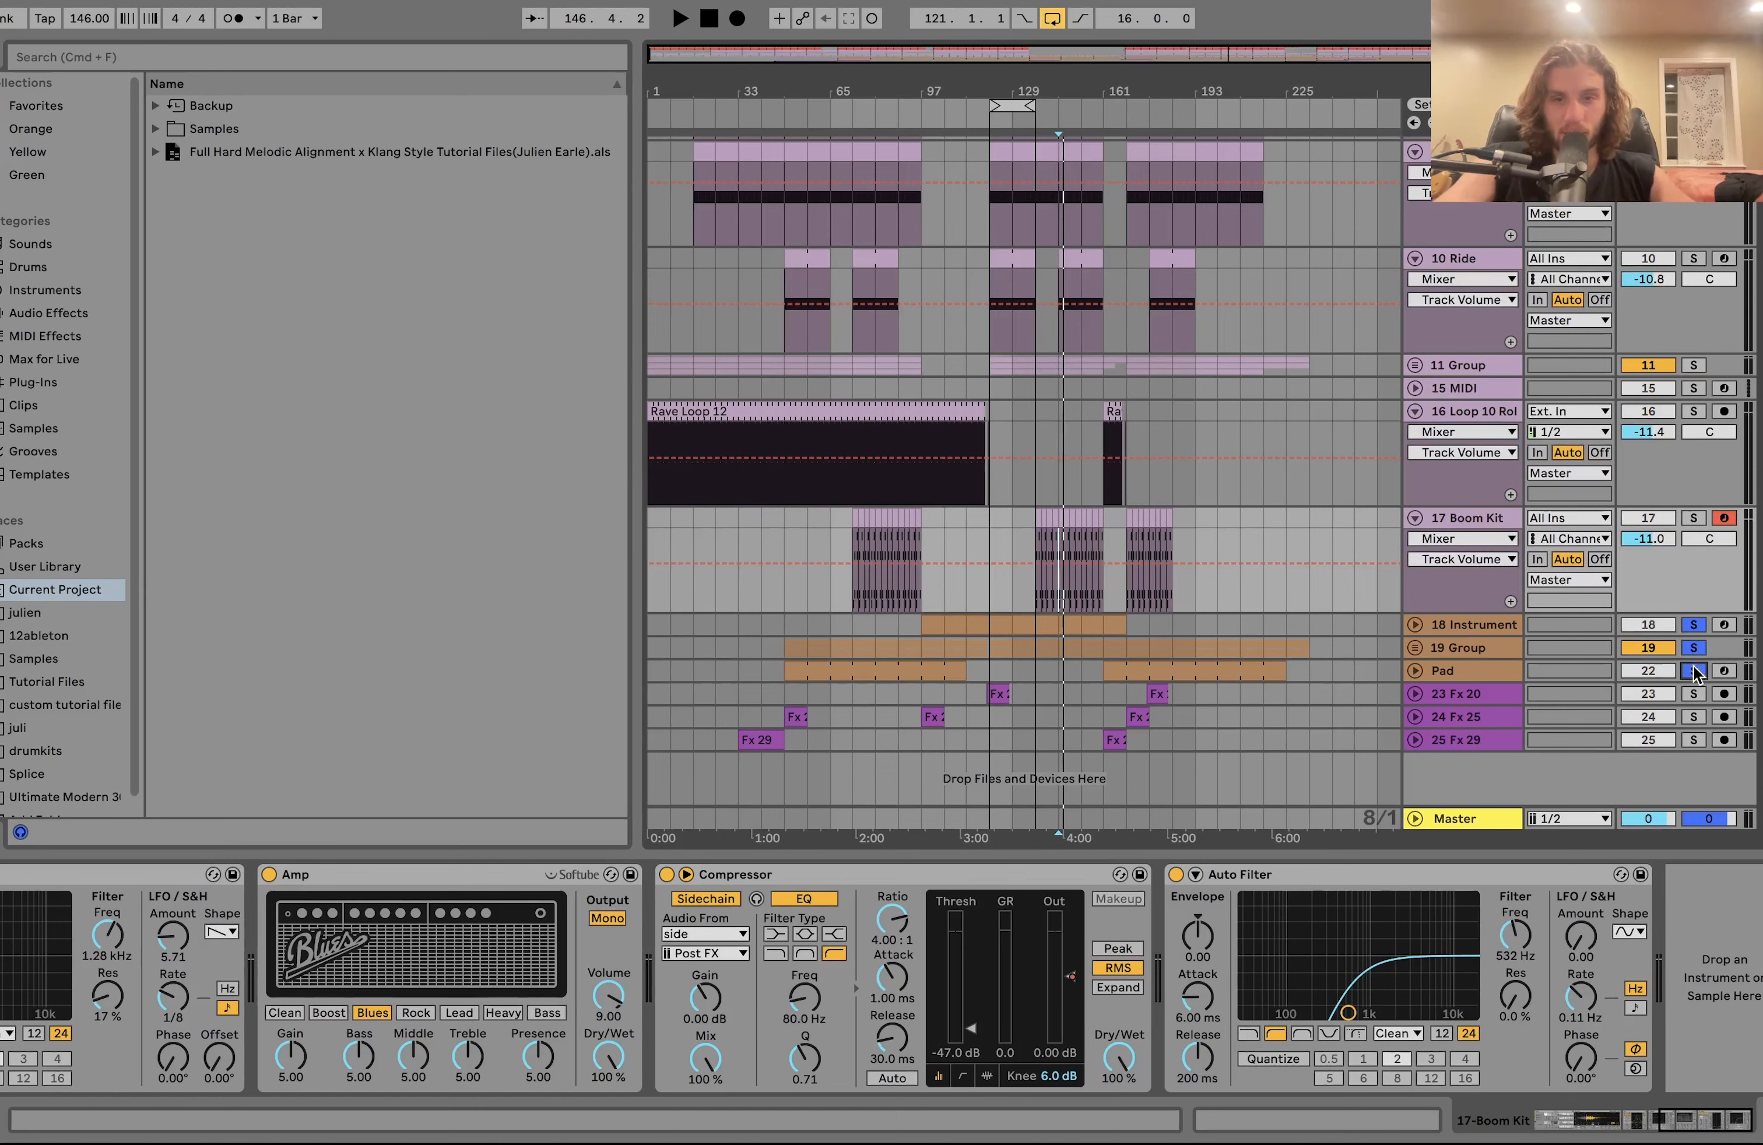
{"action": "key", "text": "space"}
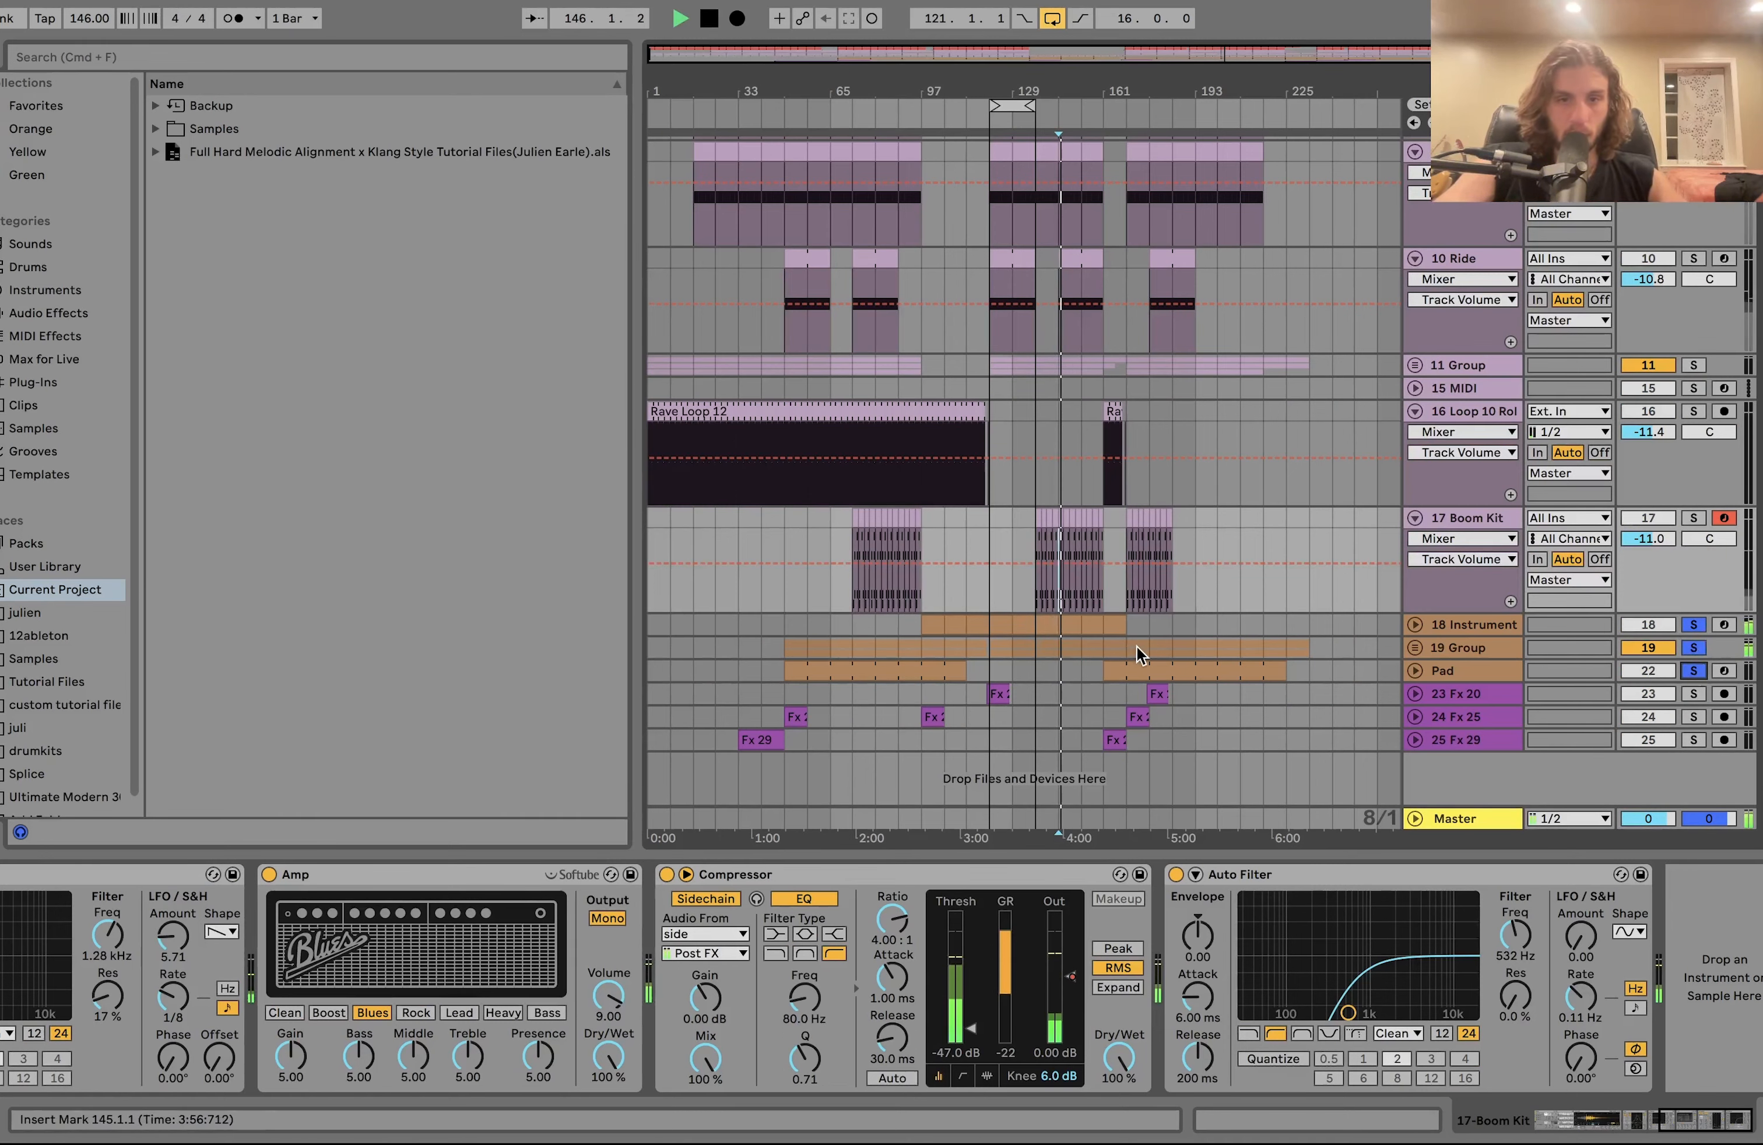
{"action": "left_click", "coordinate": [1151, 649]}
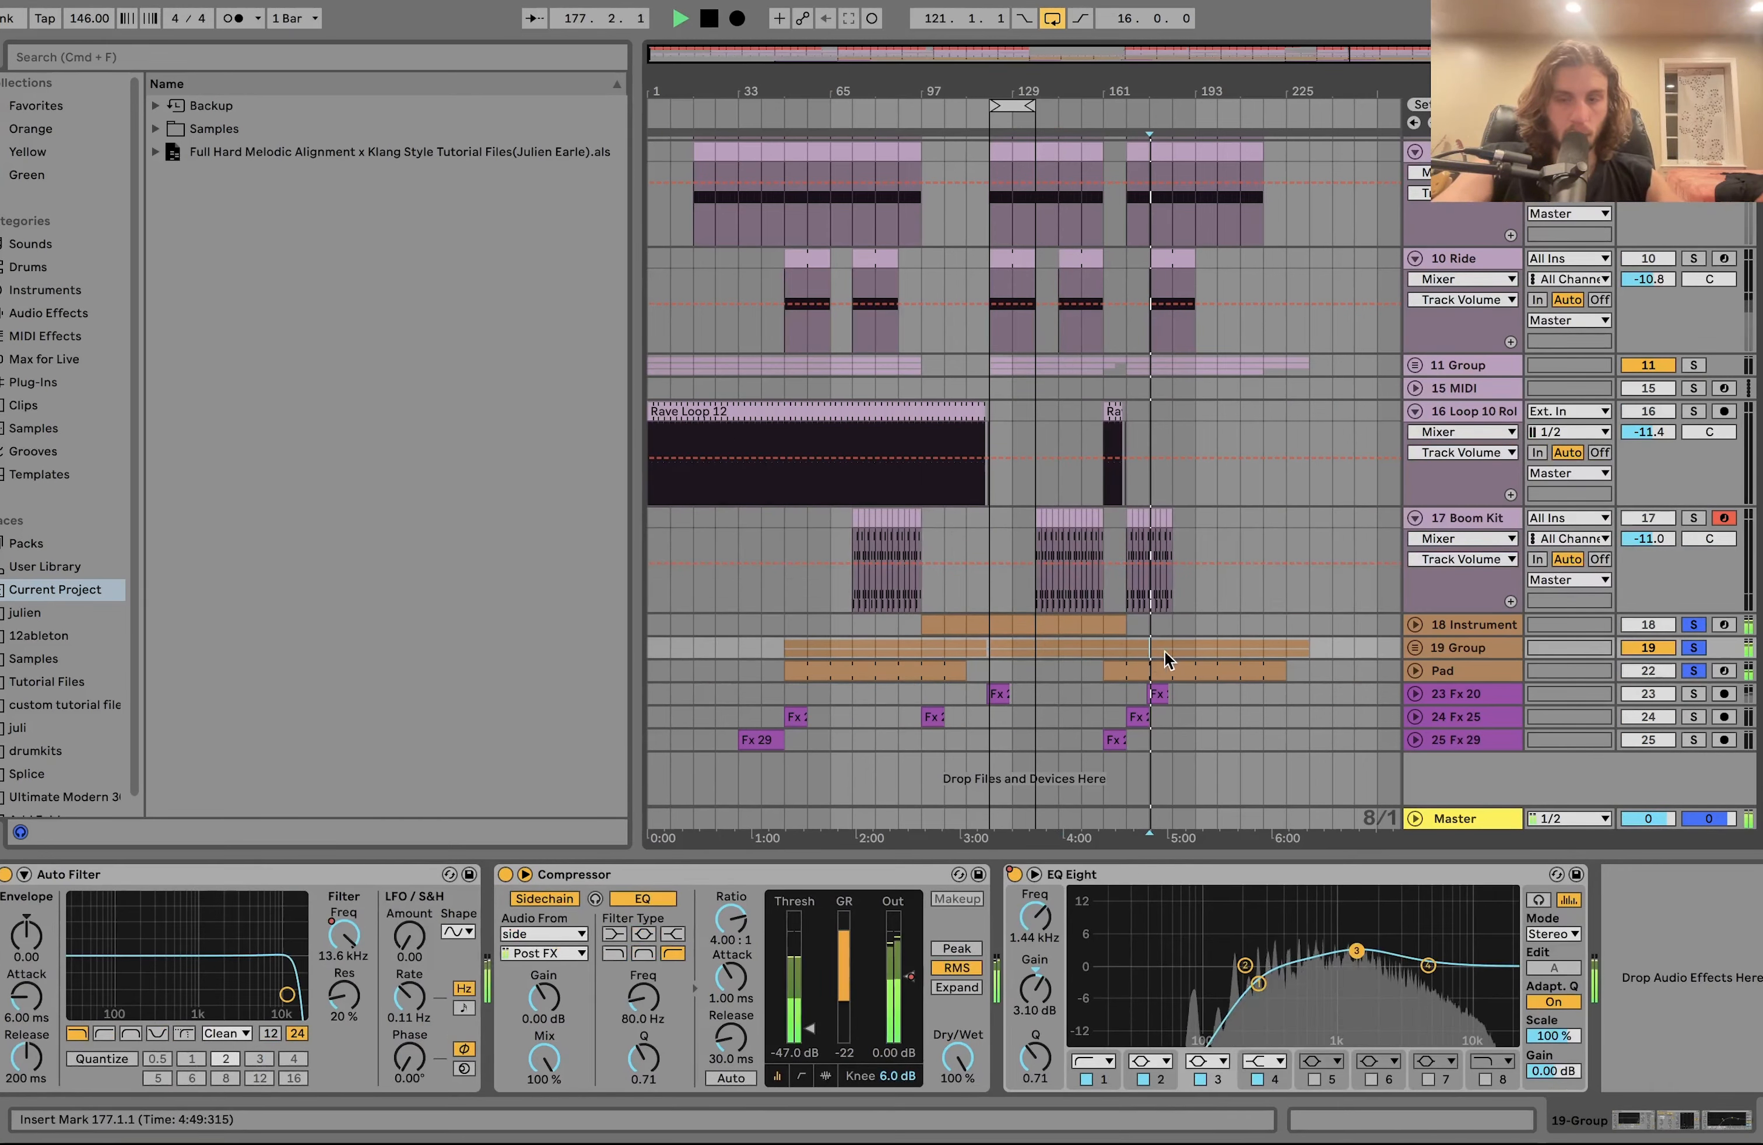
Unfold the Pad, 19 Group and 18 Instrument tracks and play the soloed tracks from bar 137
{"action": "left_click", "coordinate": [1412, 665]}
{"action": "left_click", "coordinate": [1411, 649]}
{"action": "left_click", "coordinate": [1411, 625]}
{"action": "scroll", "coordinate": [1411, 625], "scroll_direction": "down", "scroll_amount": 5}
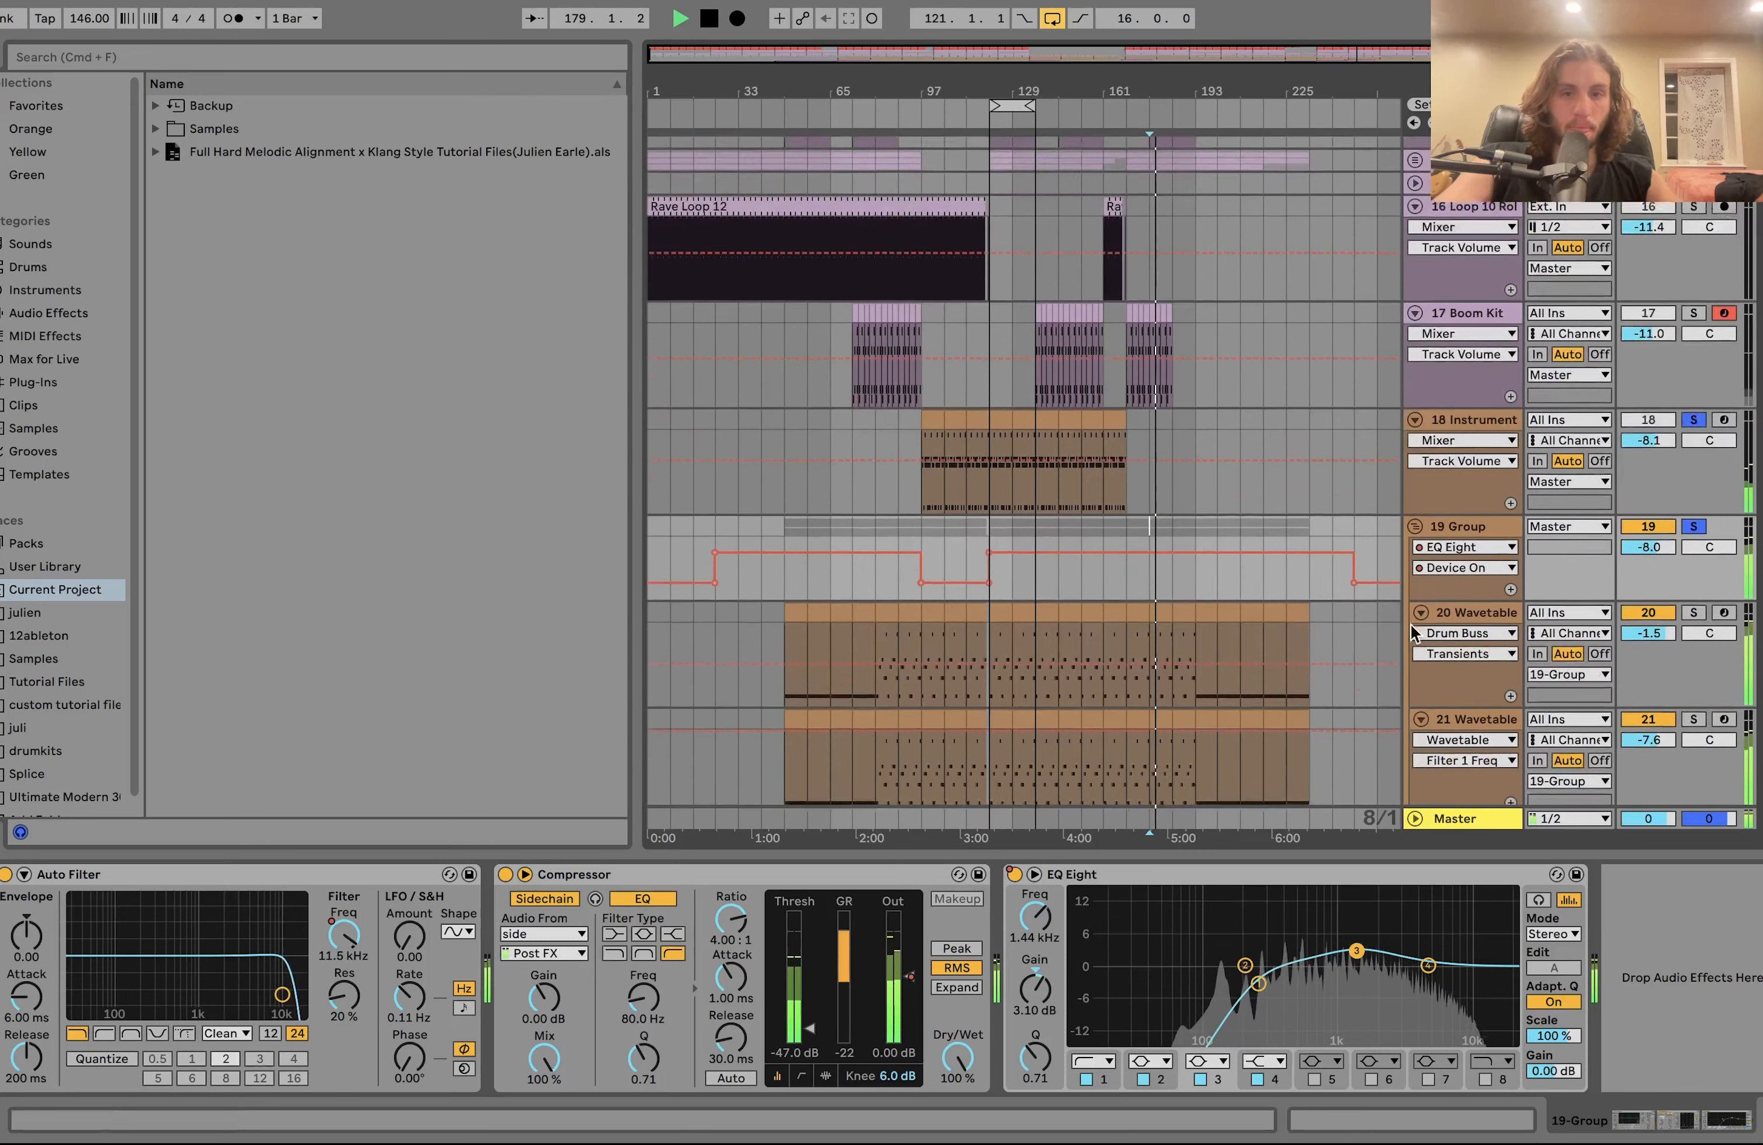
{"action": "scroll", "coordinate": [1411, 624], "scroll_direction": "down", "scroll_amount": 2}
{"action": "left_click", "coordinate": [1048, 327]}
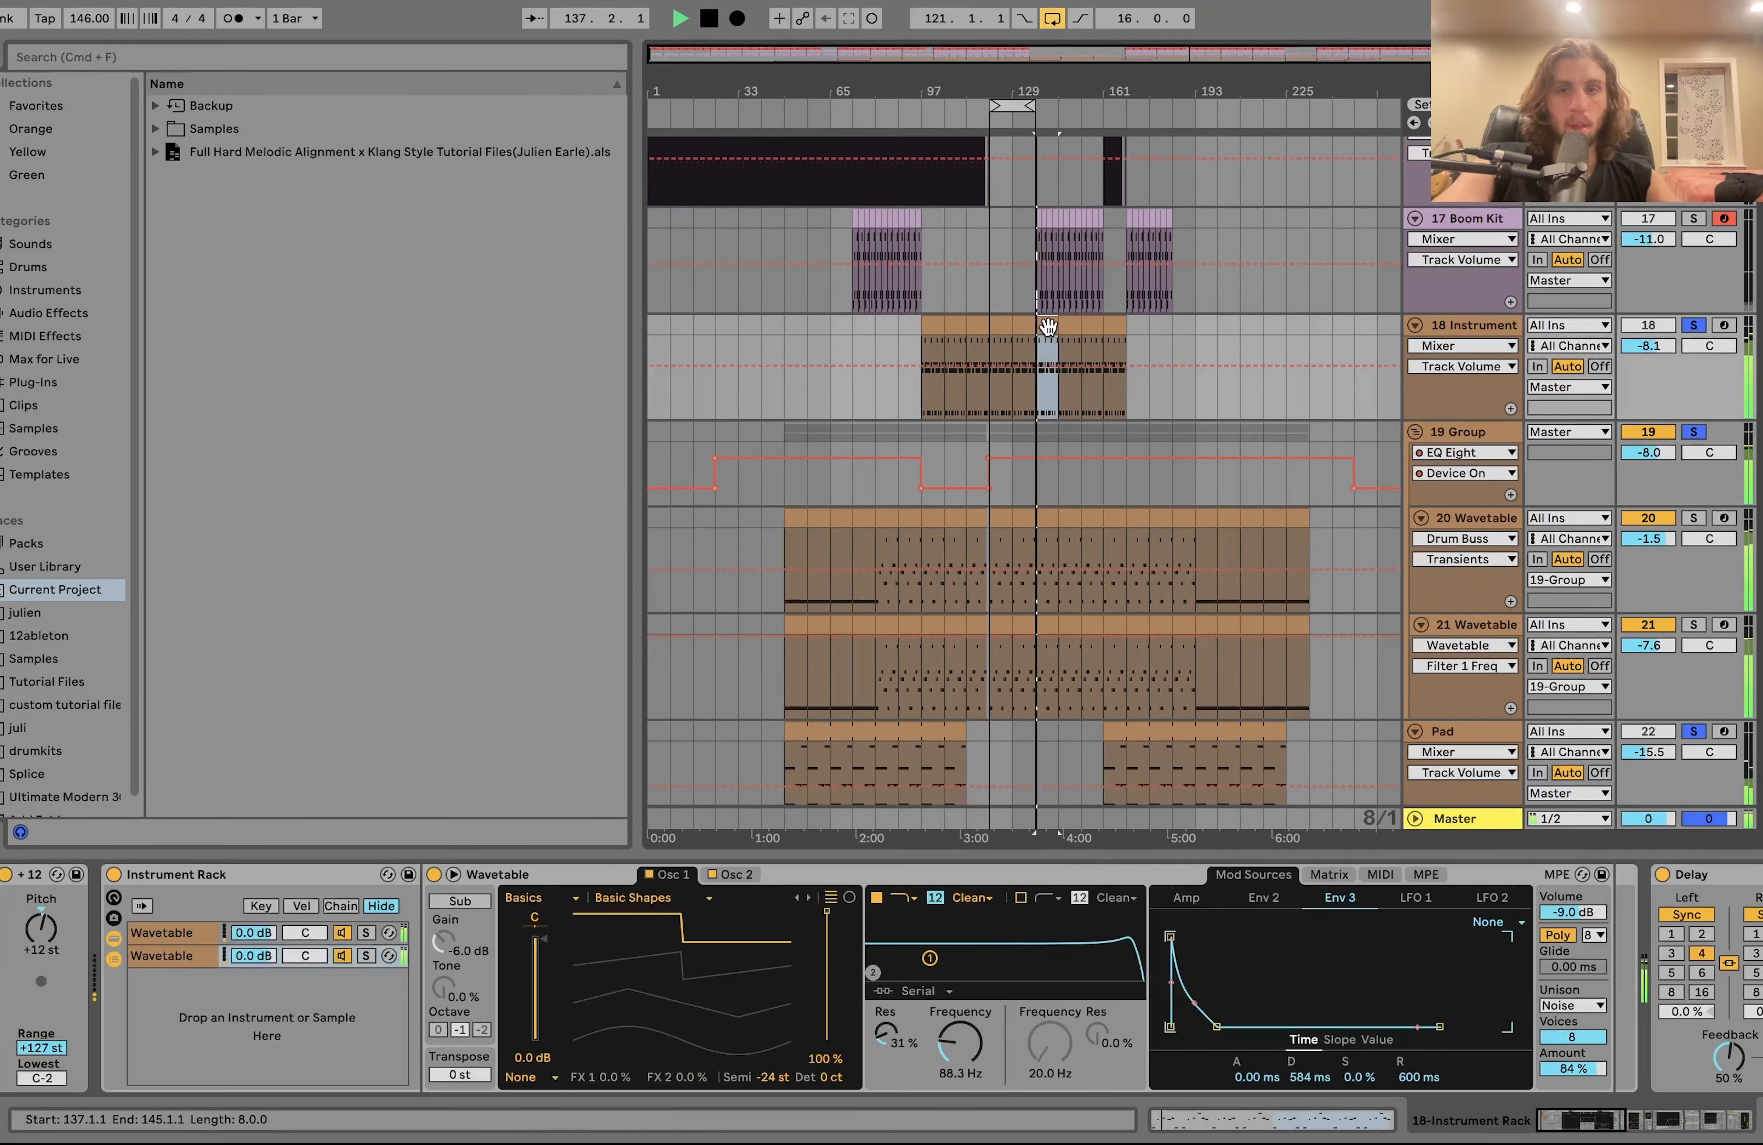
{"action": "key", "text": "space"}
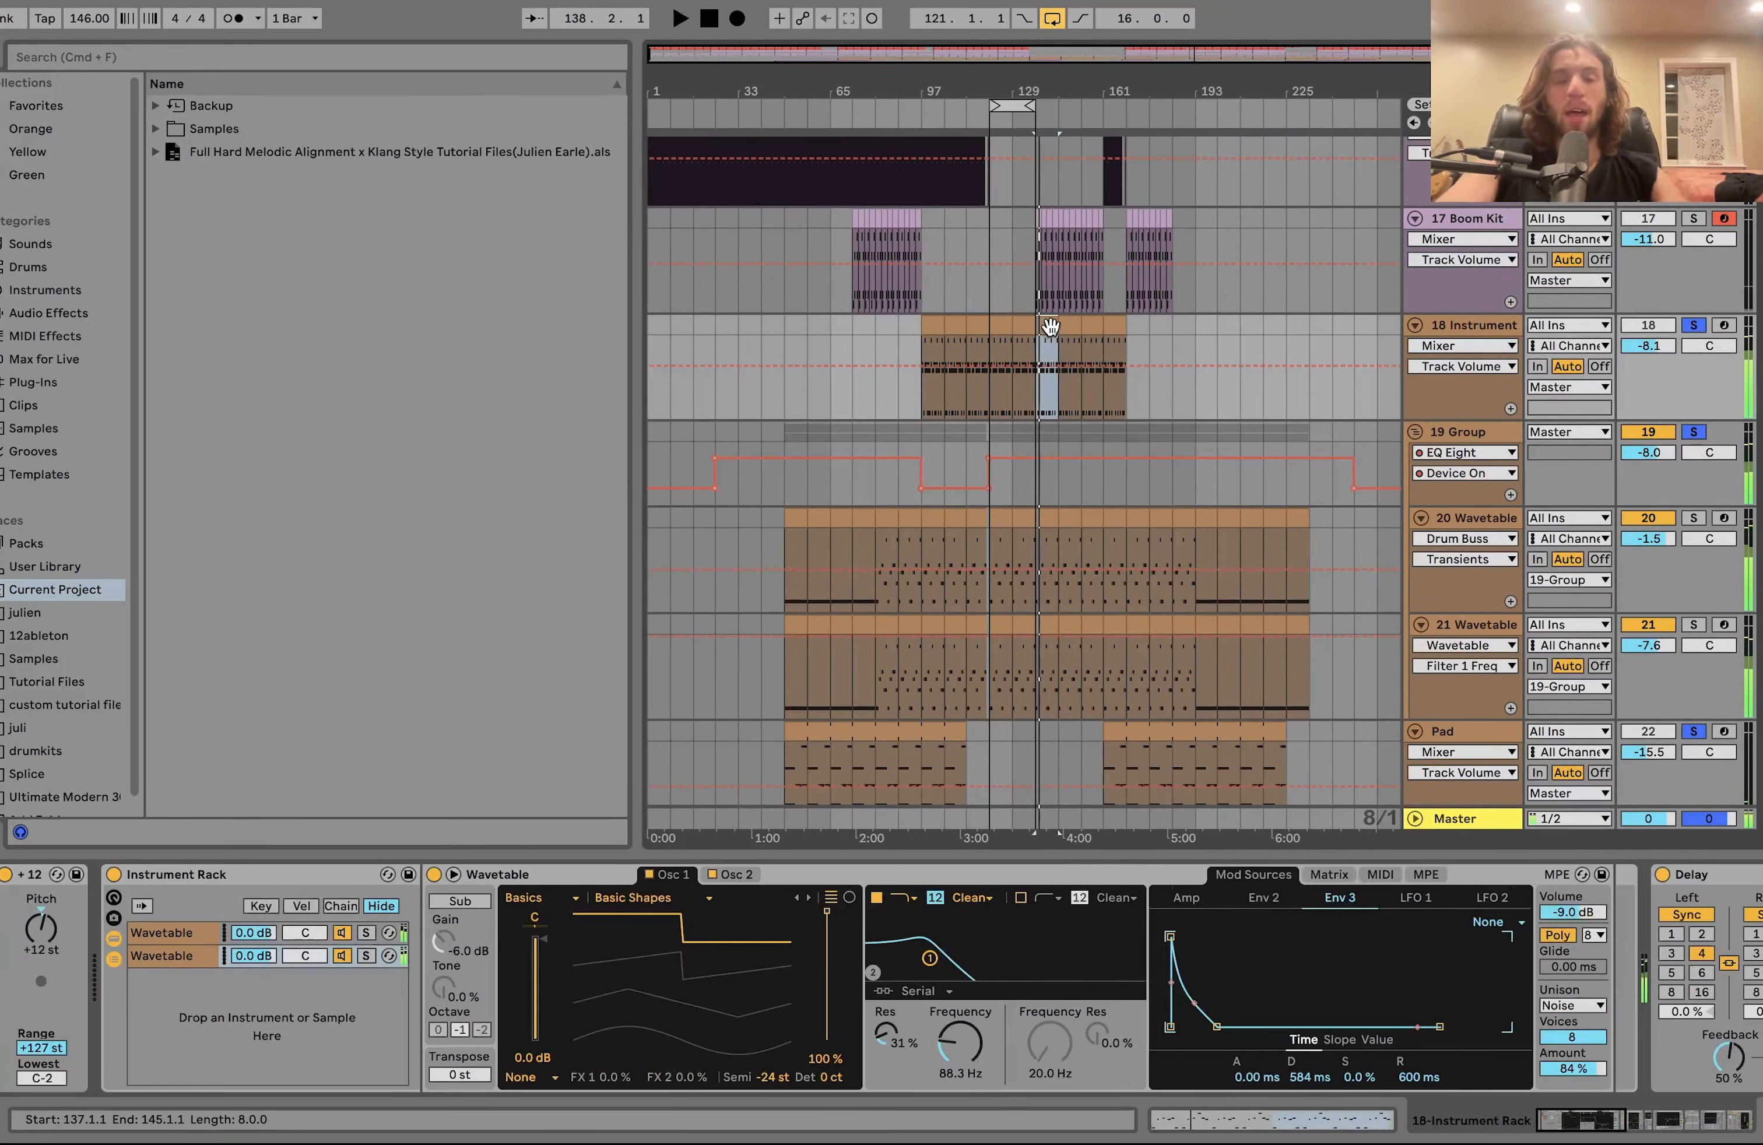
Solo only the 18 Instrument track and fold the 19 Group and Pad tracks
{"action": "left_click", "coordinate": [1694, 326]}
{"action": "left_click", "coordinate": [1693, 326]}
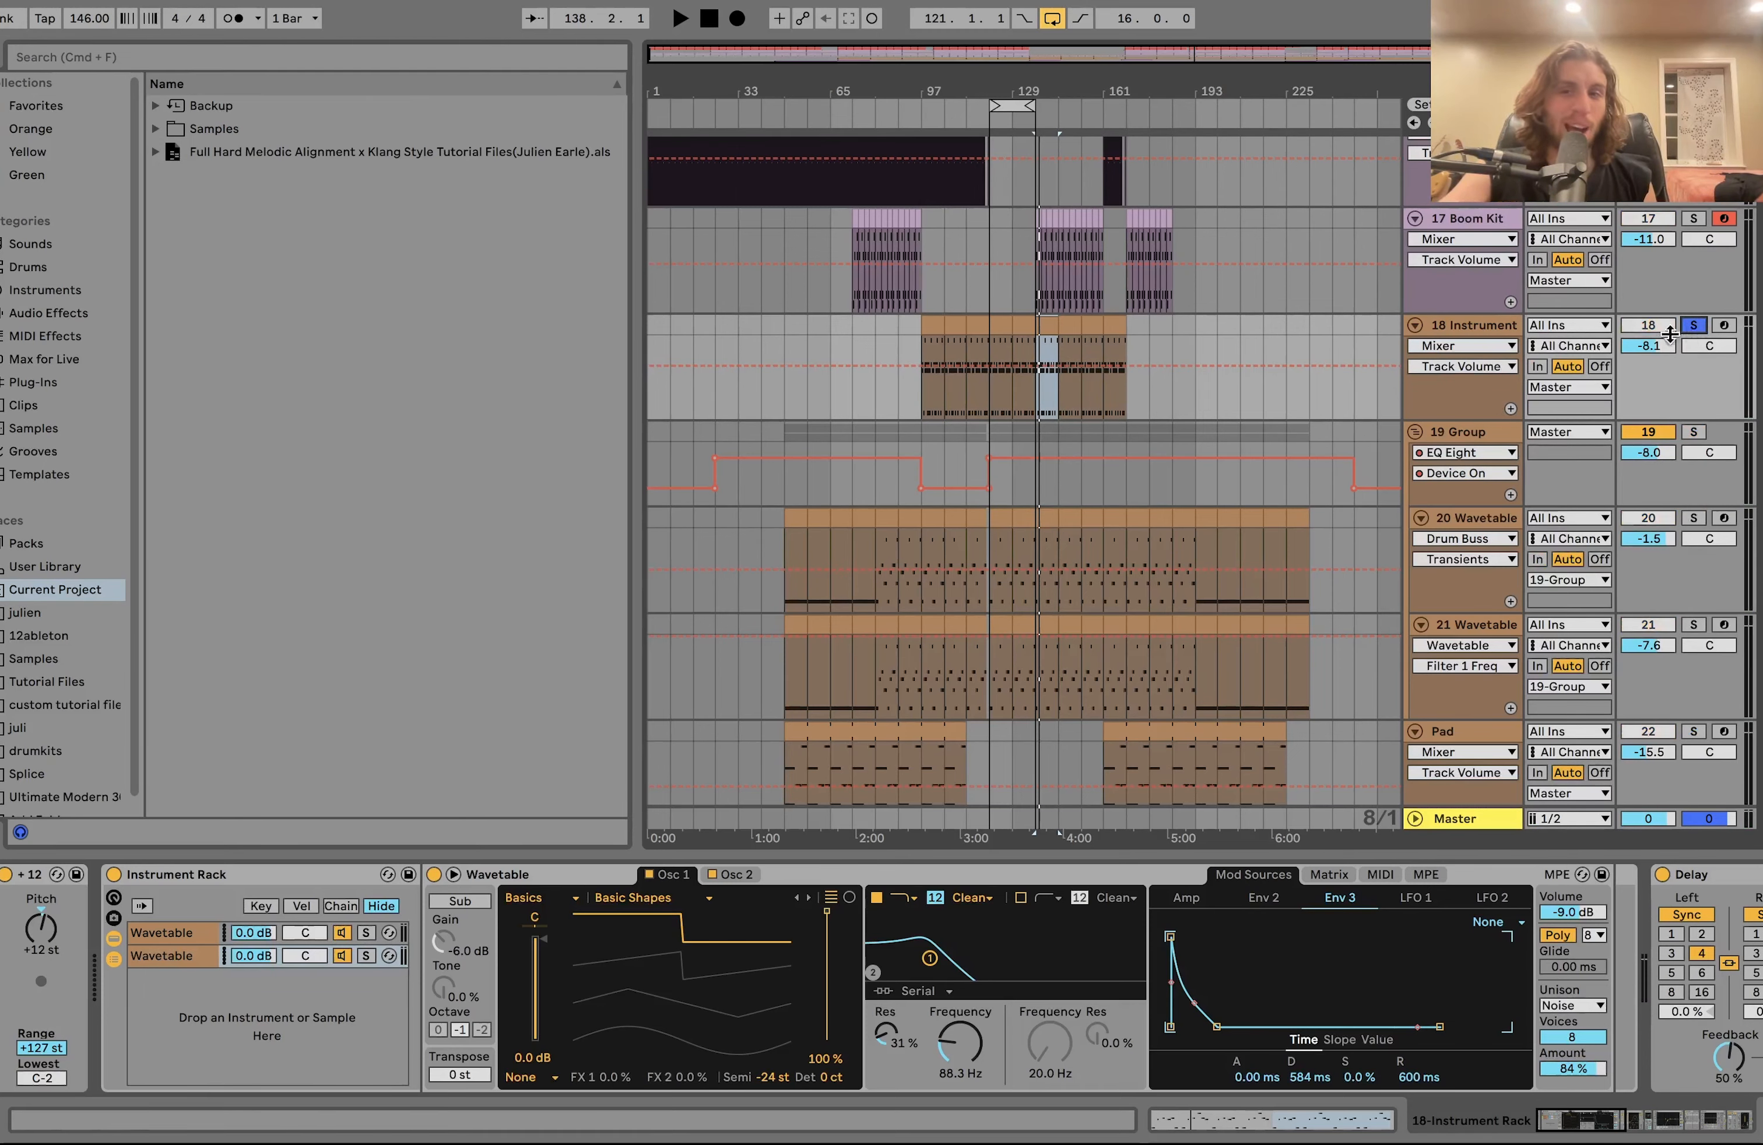
{"action": "left_click", "coordinate": [1425, 435]}
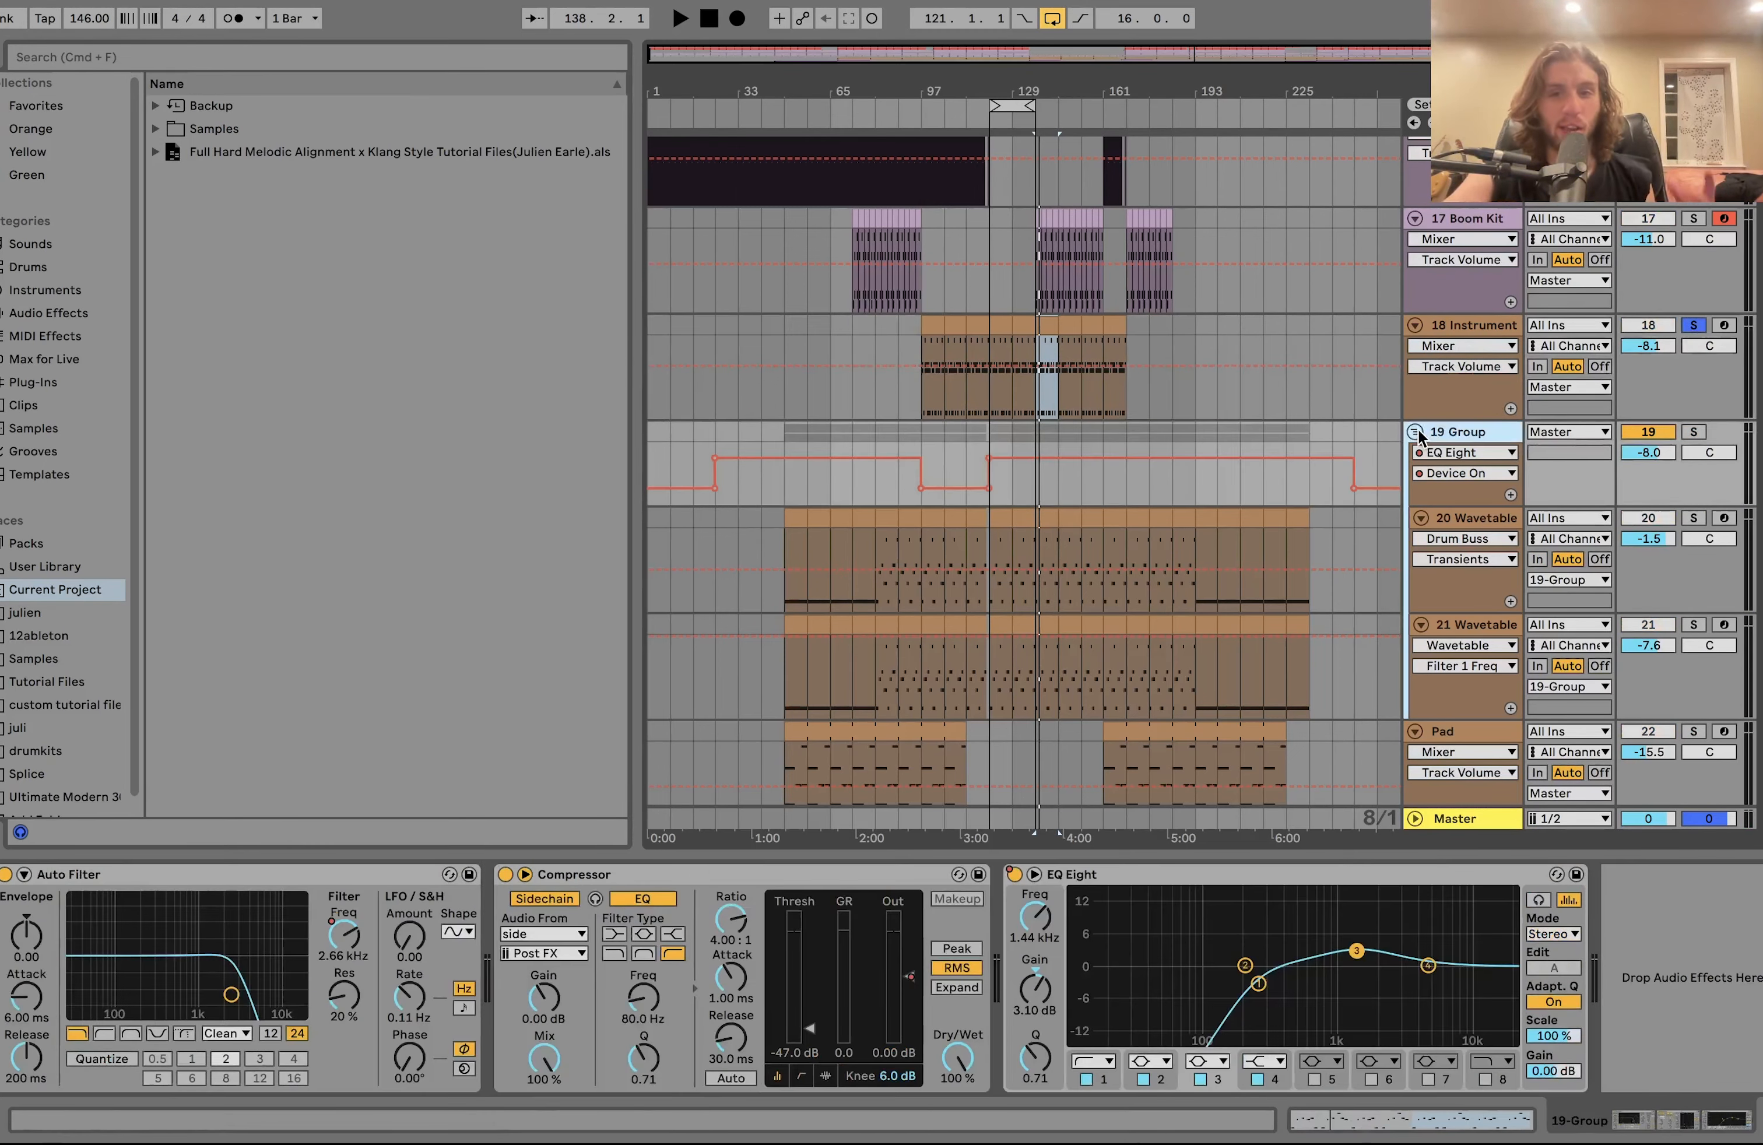
{"action": "left_click", "coordinate": [1417, 432]}
{"action": "left_click", "coordinate": [1414, 454]}
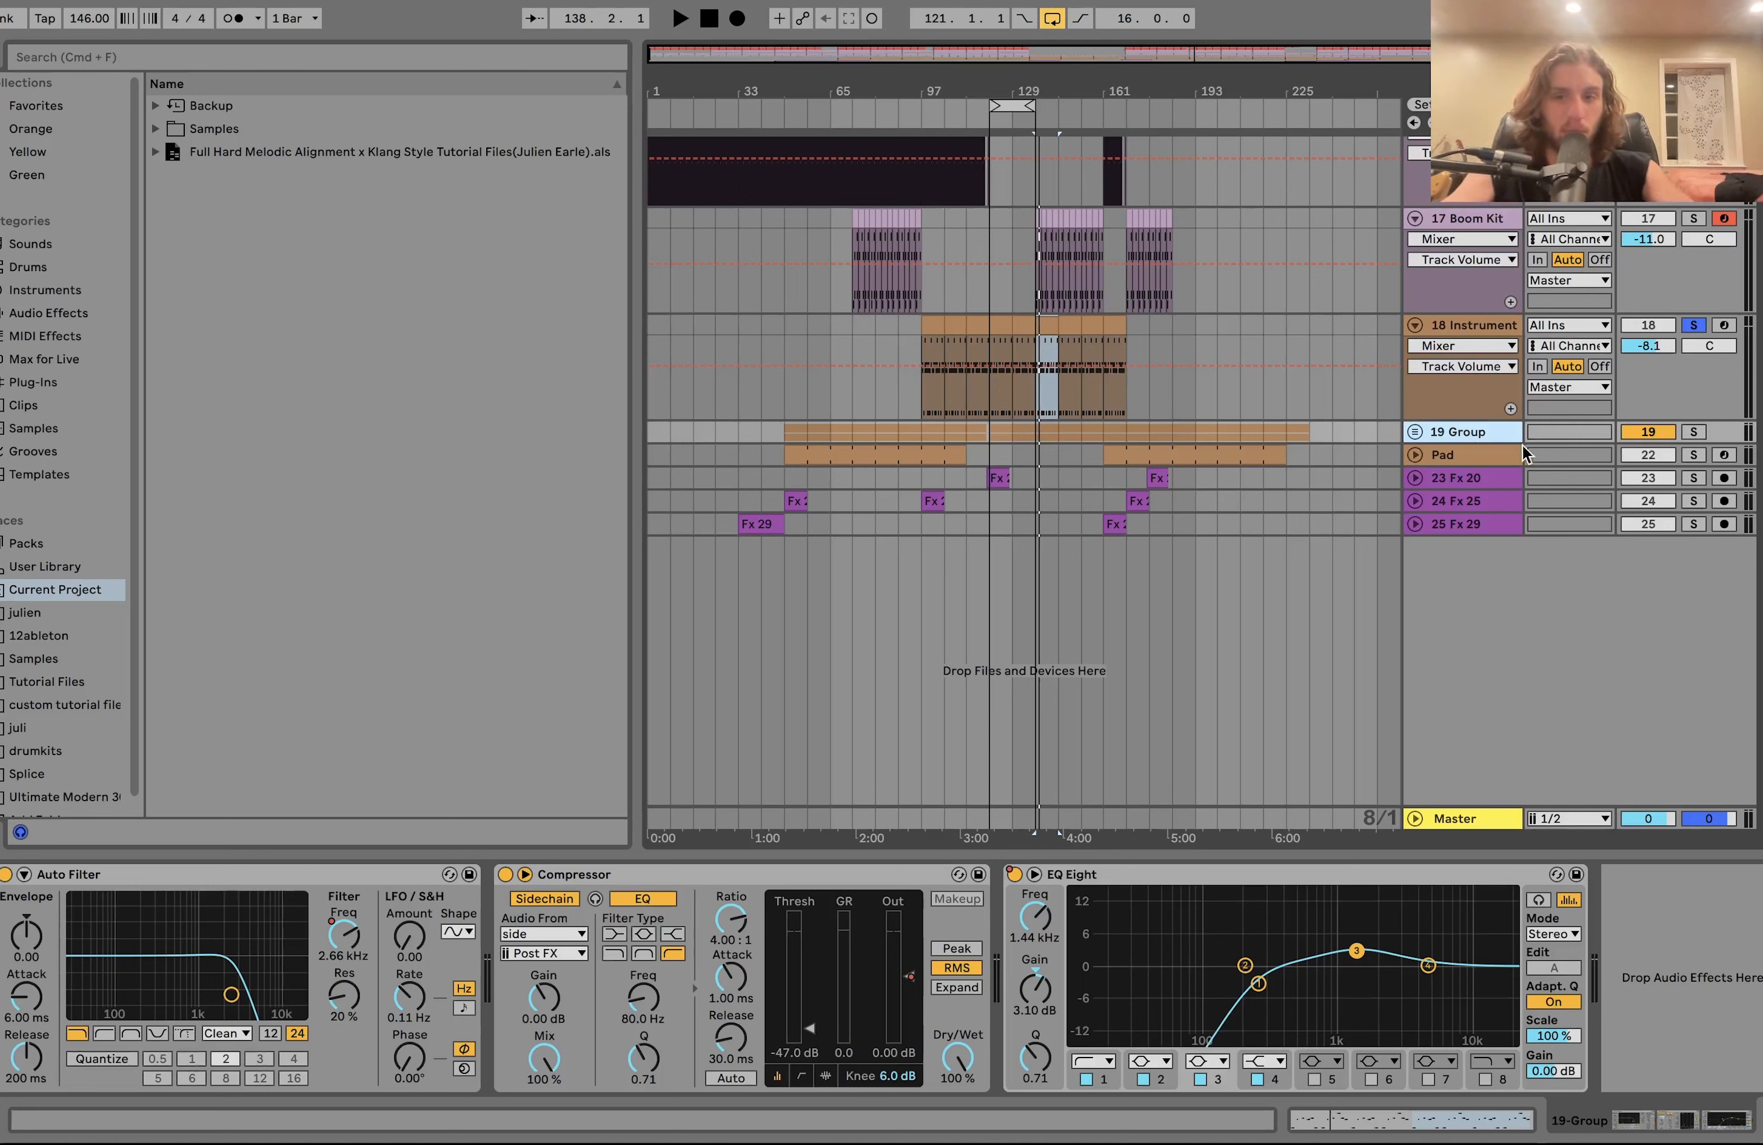
Add the 19 Group to the solo and audition it with the 18 Instrument track from bar 137
{"action": "left_click", "coordinate": [1693, 433]}
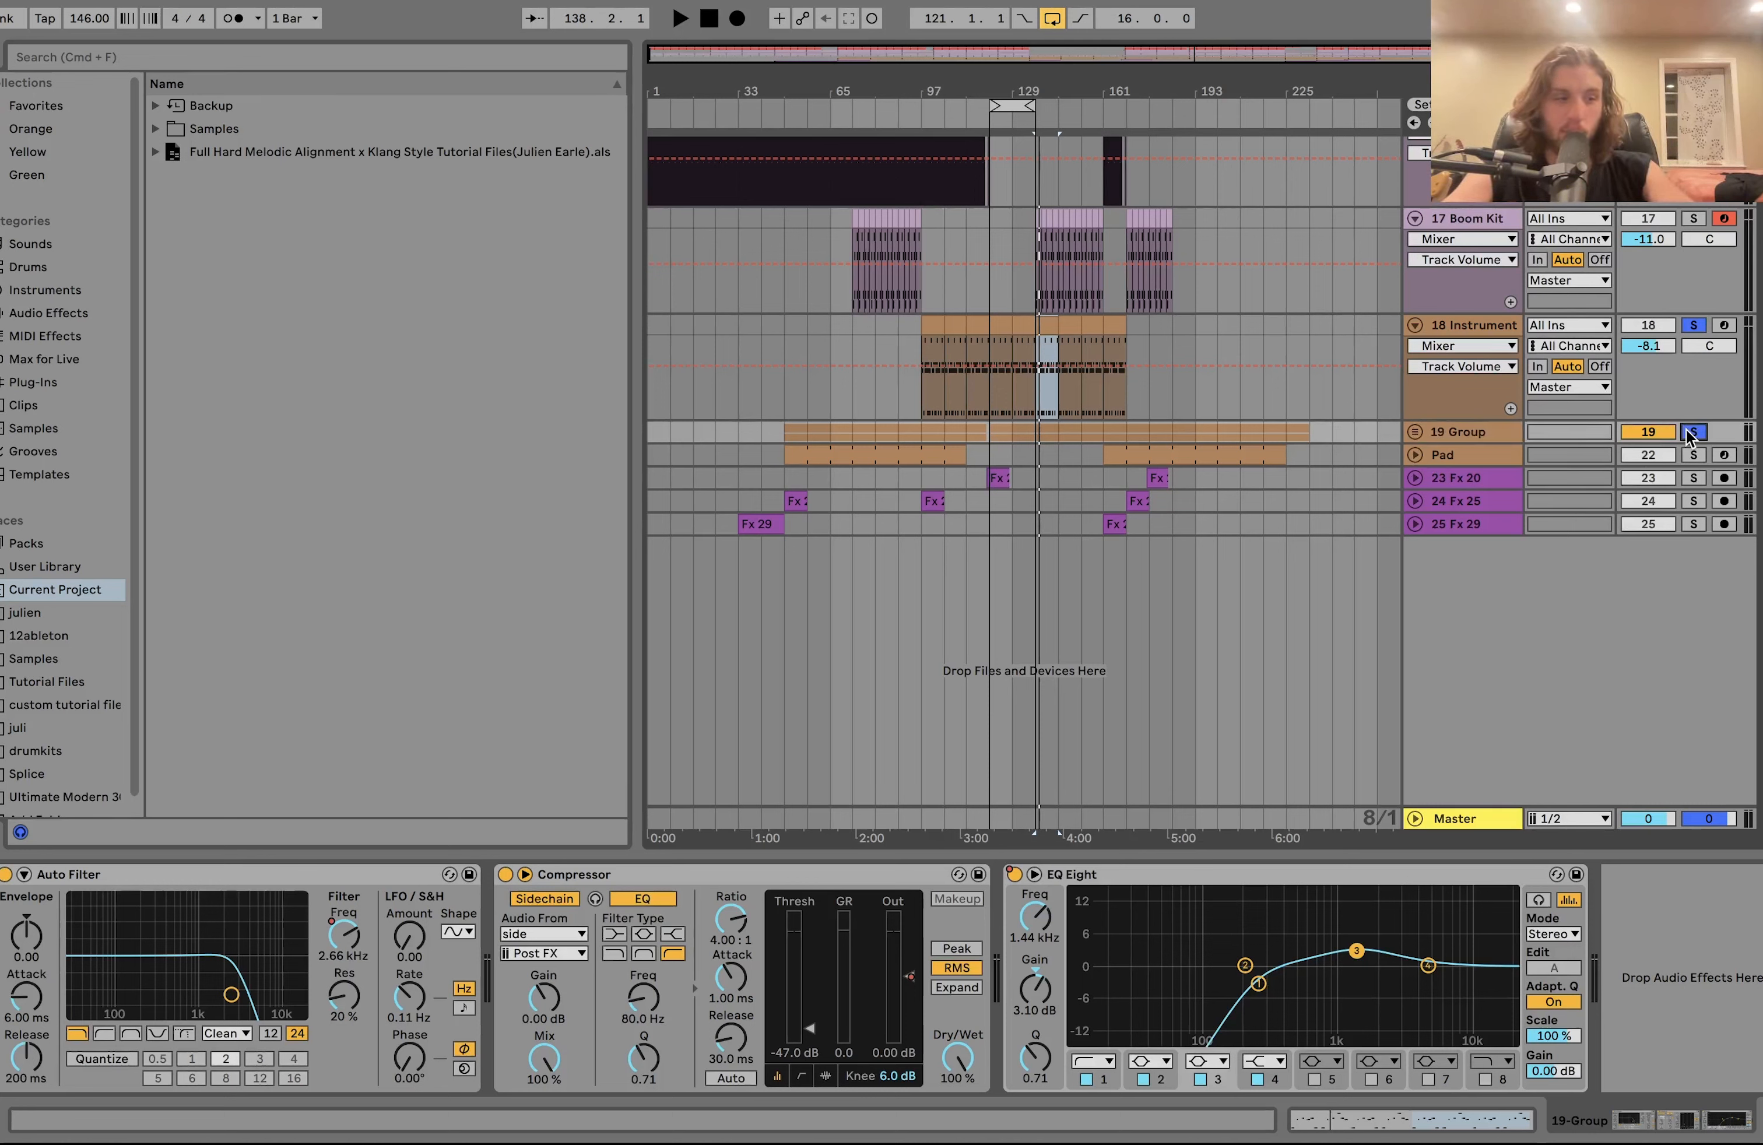
{"action": "key", "text": "space"}
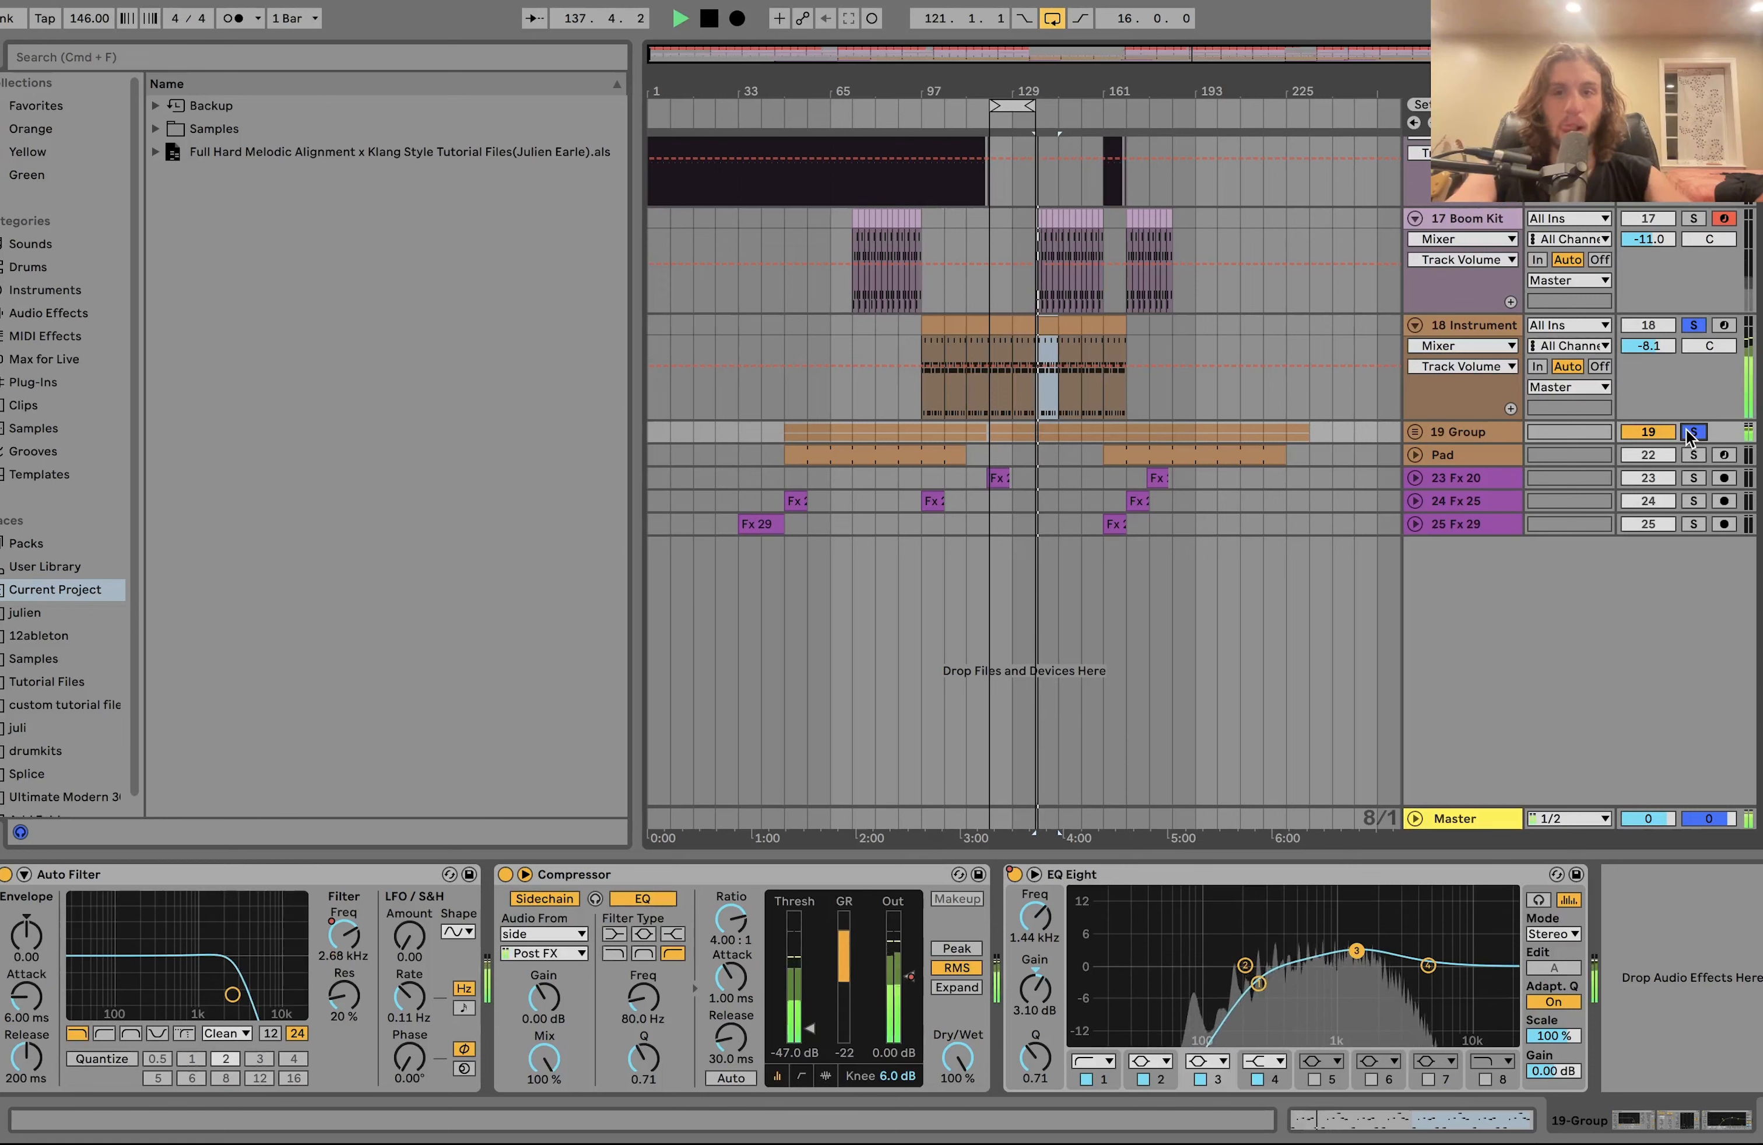
{"action": "key", "text": "space"}
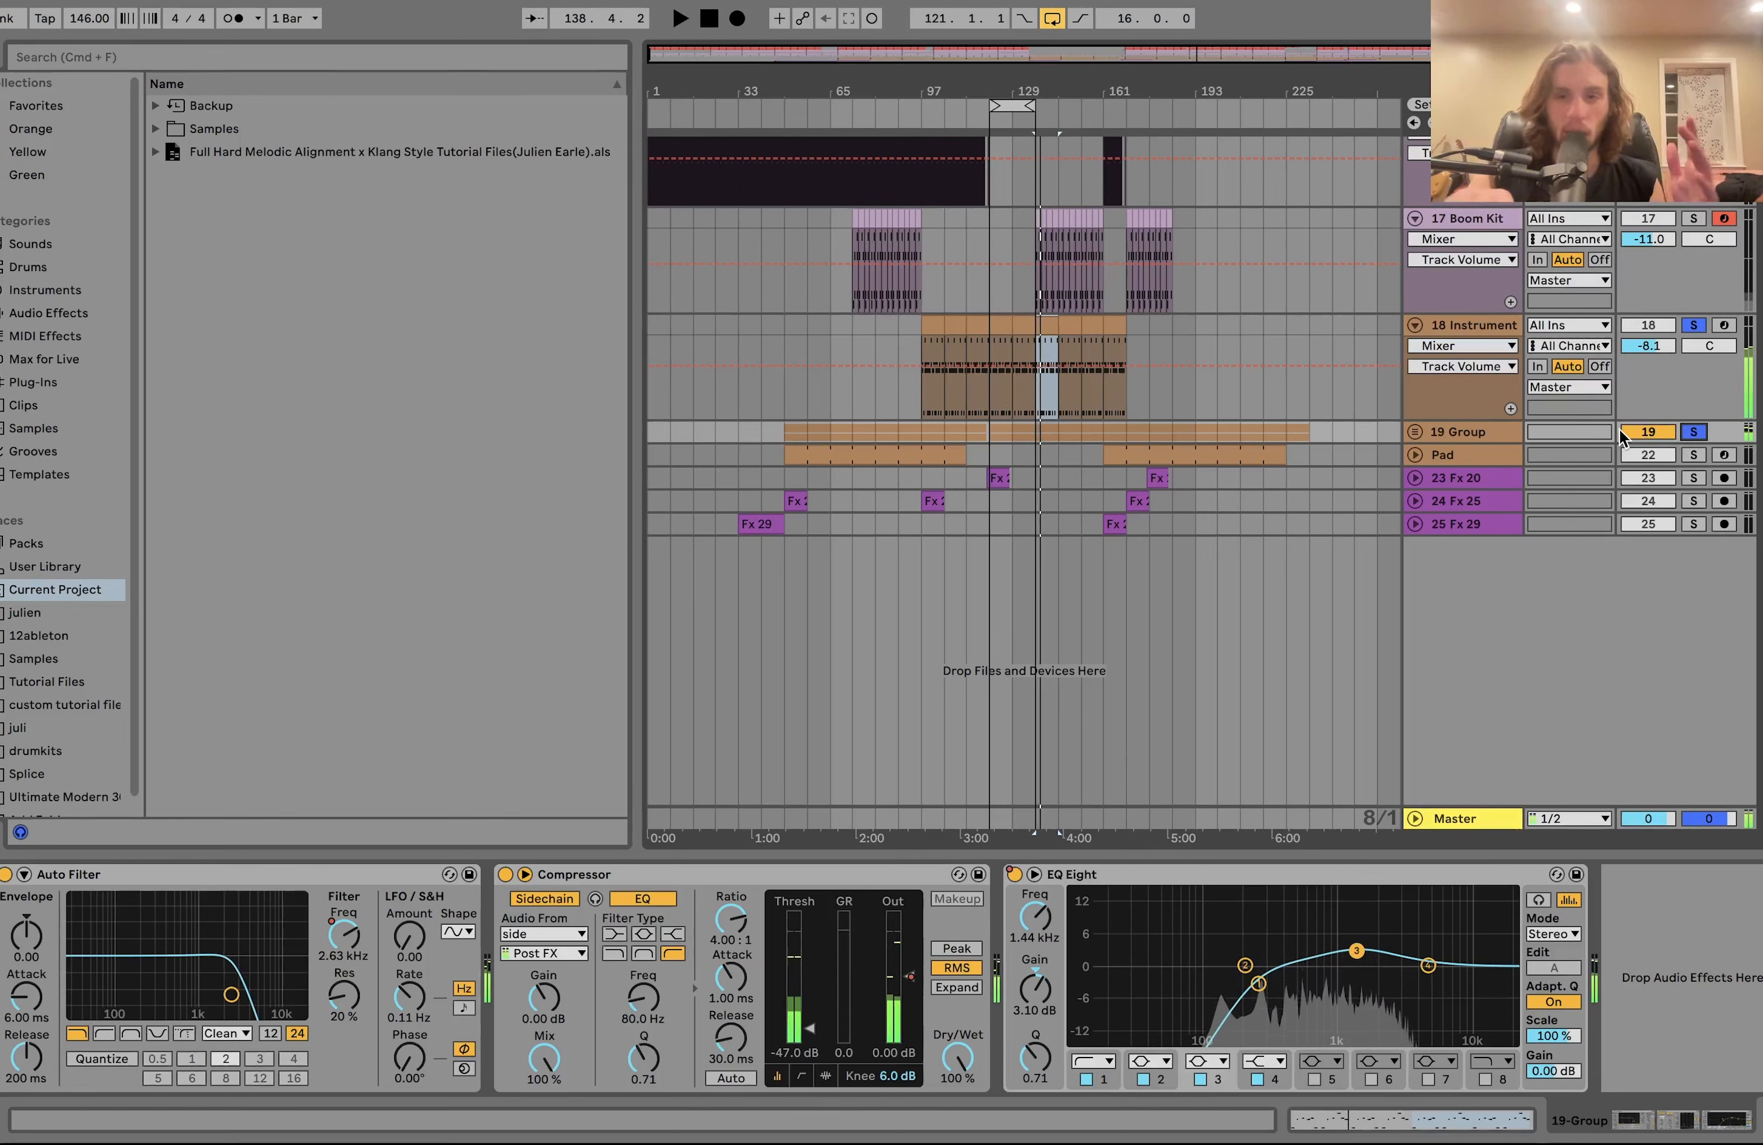
Clear the solos on the 18 Instrument and 19 Group tracks and play the full mix from bar 137
{"action": "left_click", "coordinate": [1693, 432]}
{"action": "key", "text": "space"}
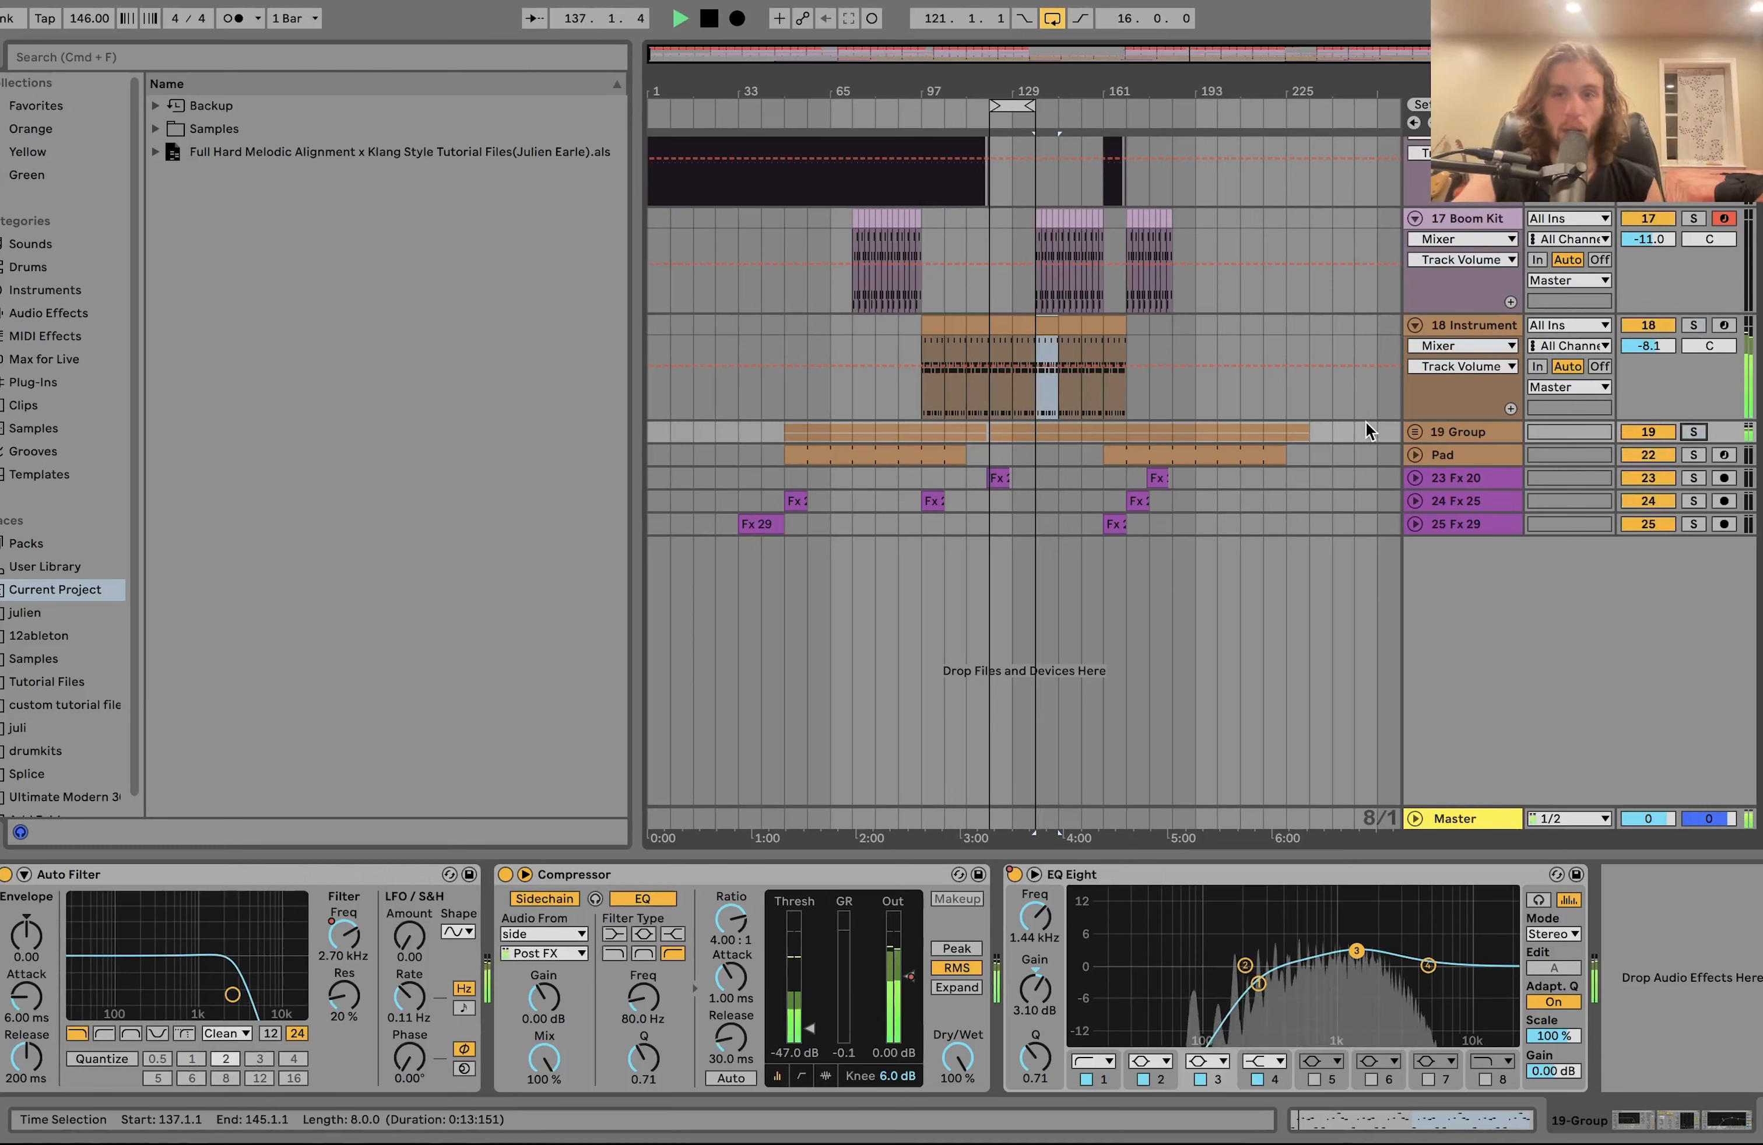
{"action": "left_click", "coordinate": [1510, 430]}
{"action": "key", "text": "space"}
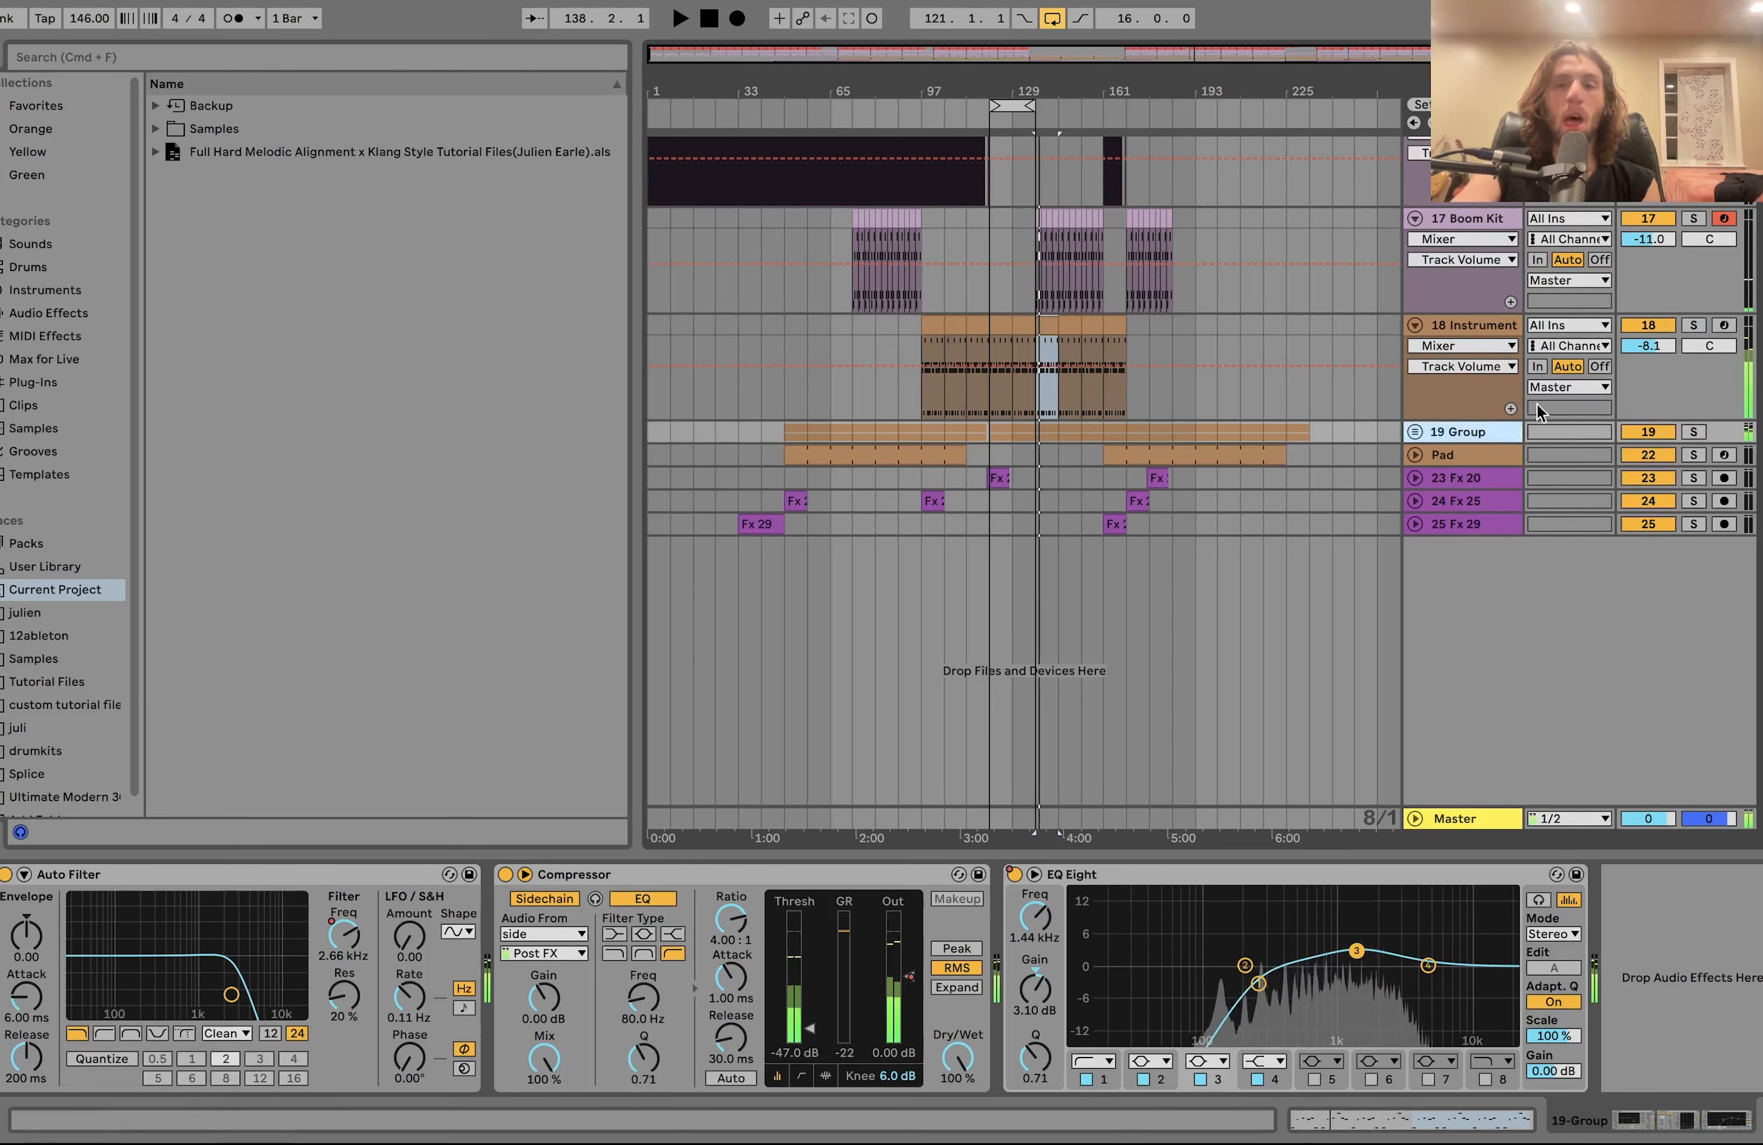
Solo the 18 Instrument track and open its MIDI clip at bar 137 in the note editor
{"action": "left_click", "coordinate": [1693, 324]}
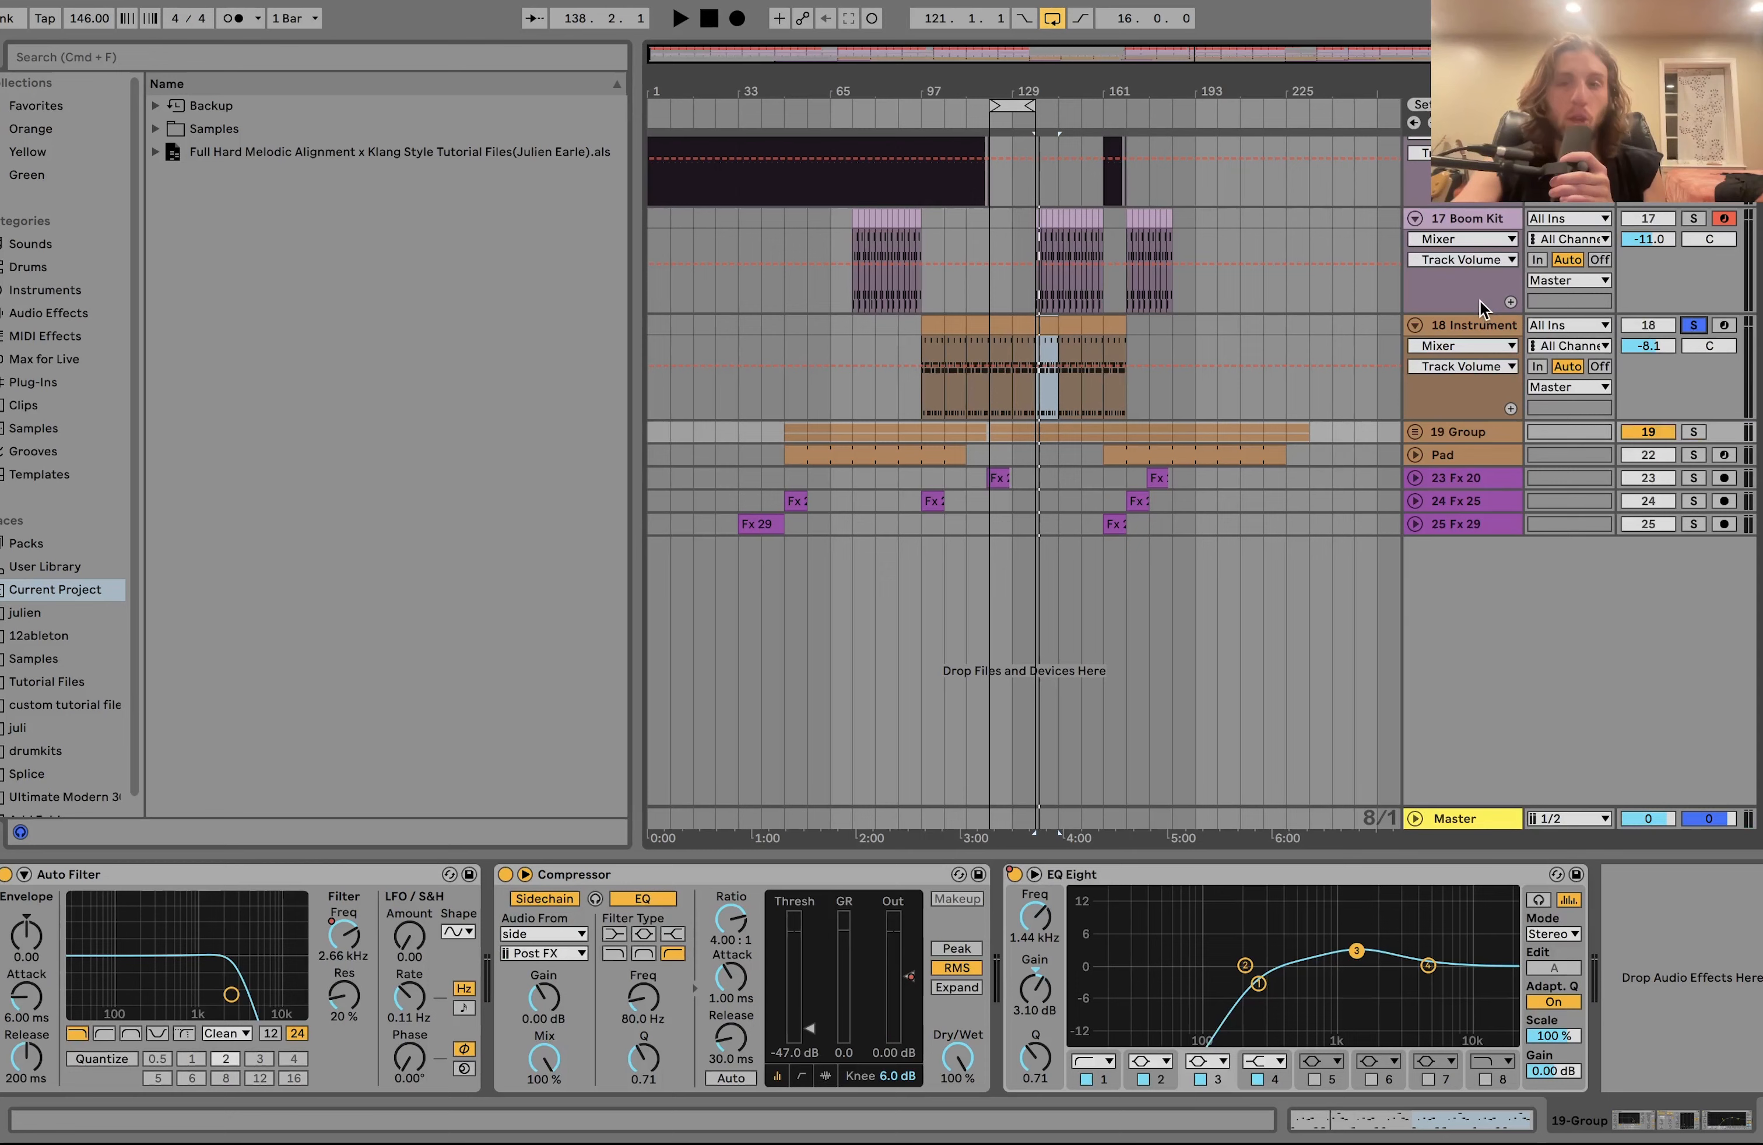
{"action": "left_click", "coordinate": [1487, 322]}
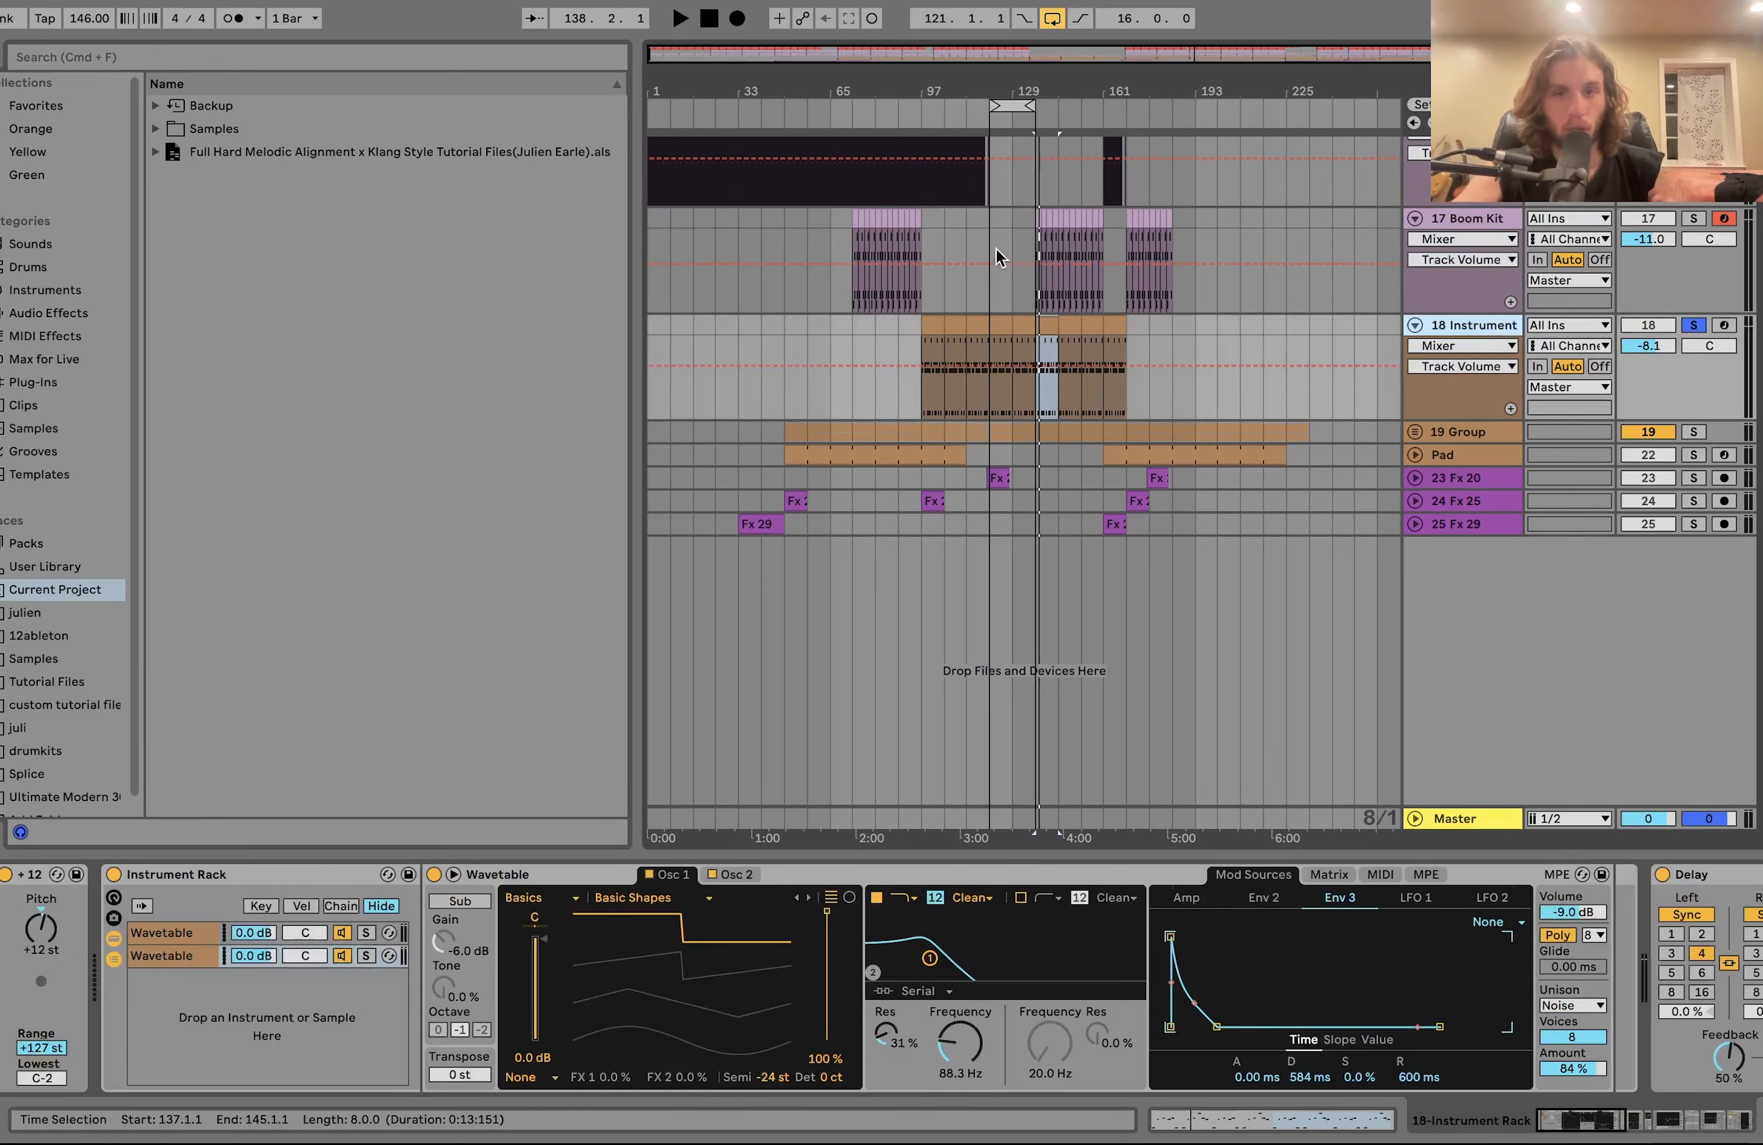
{"action": "double_click", "coordinate": [1062, 327]}
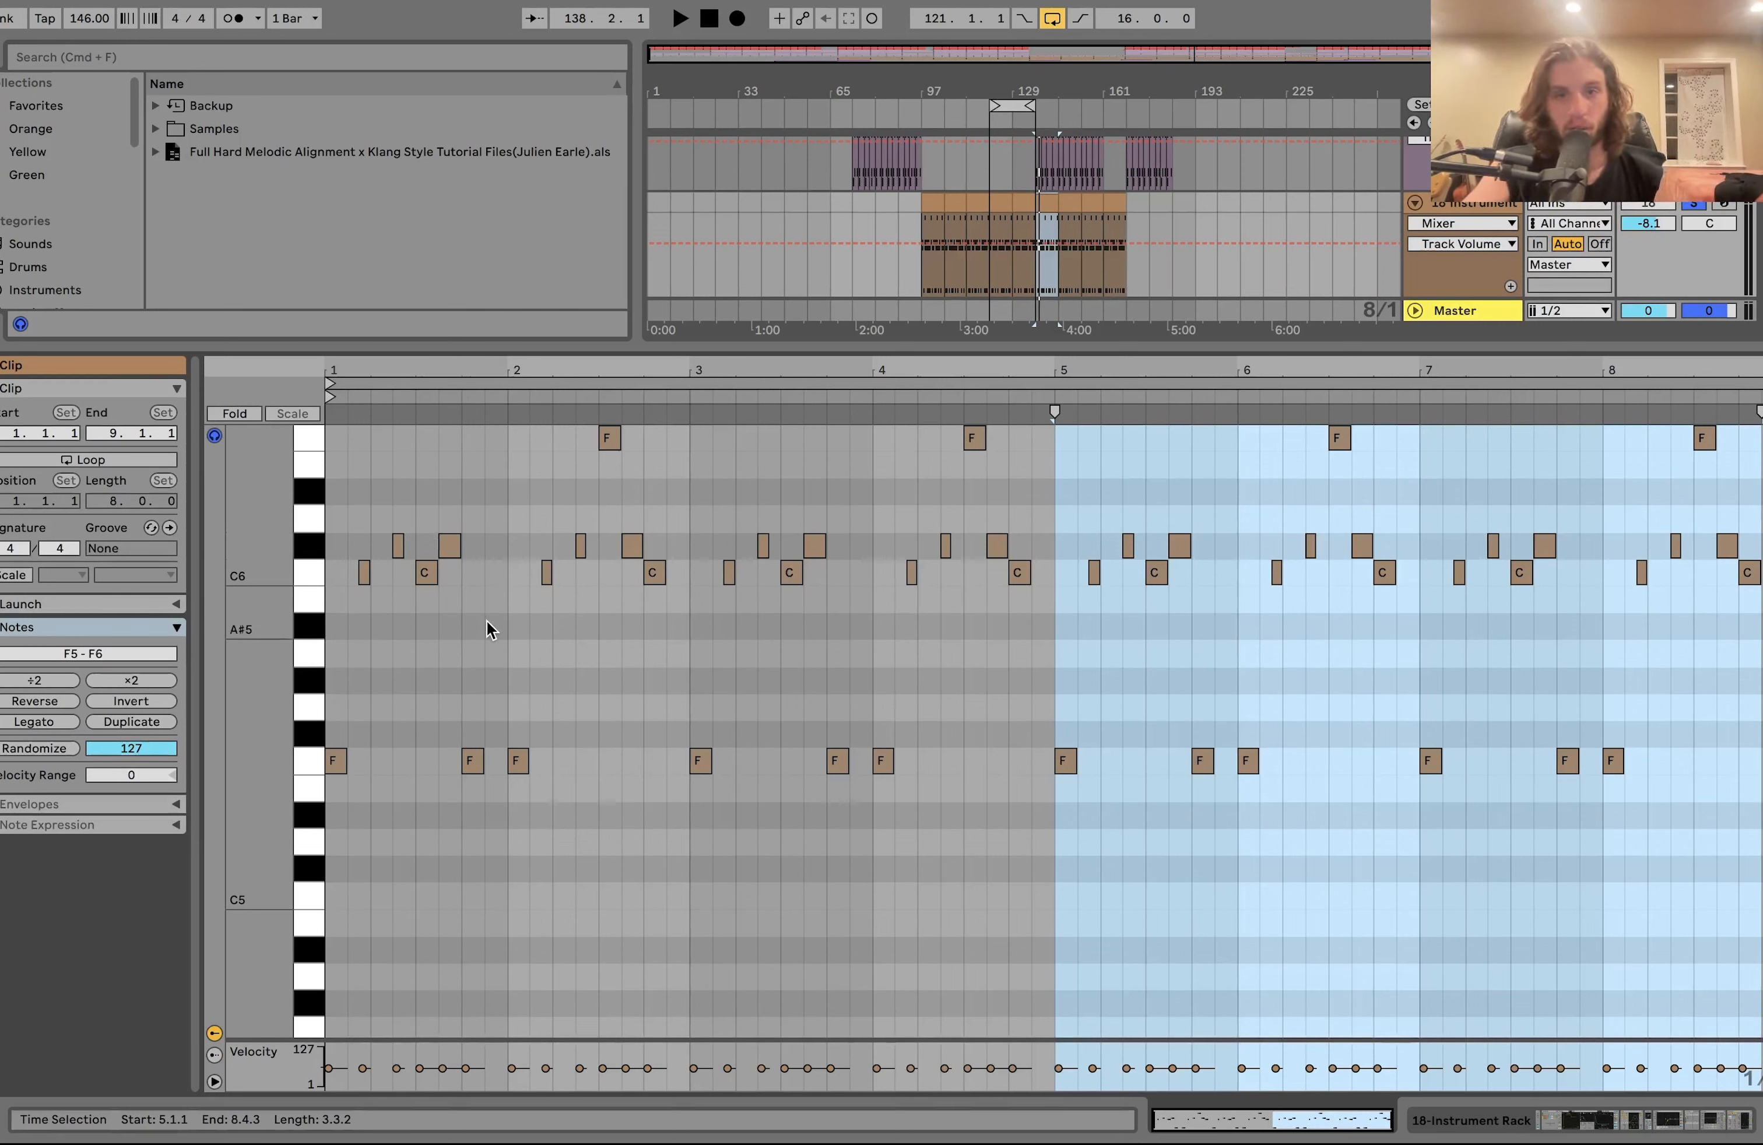
Audition the soloed 18 Instrument track from bars 137, 129 and 113, and fold the note editor to only the used pitches
{"action": "key", "text": "space"}
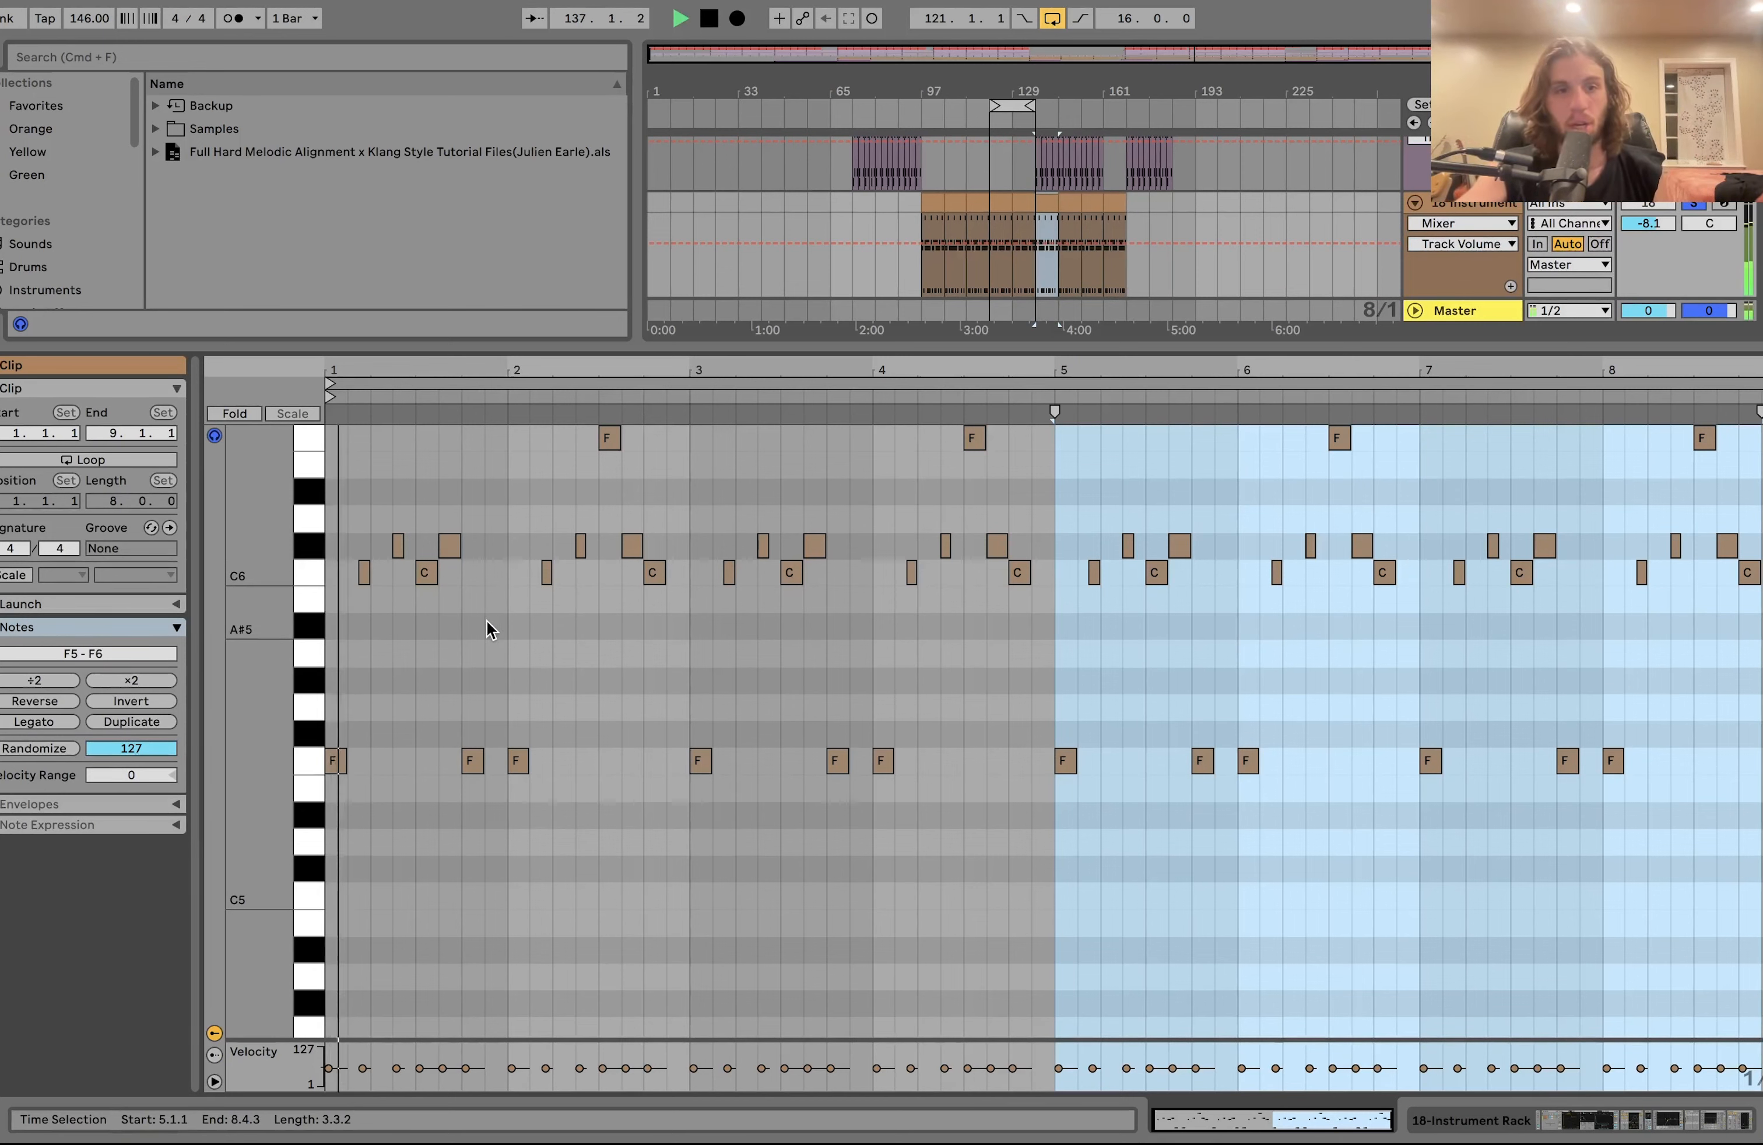
{"action": "left_click", "coordinate": [1020, 204]}
{"action": "key", "text": "space"}
{"action": "key", "text": "space"}
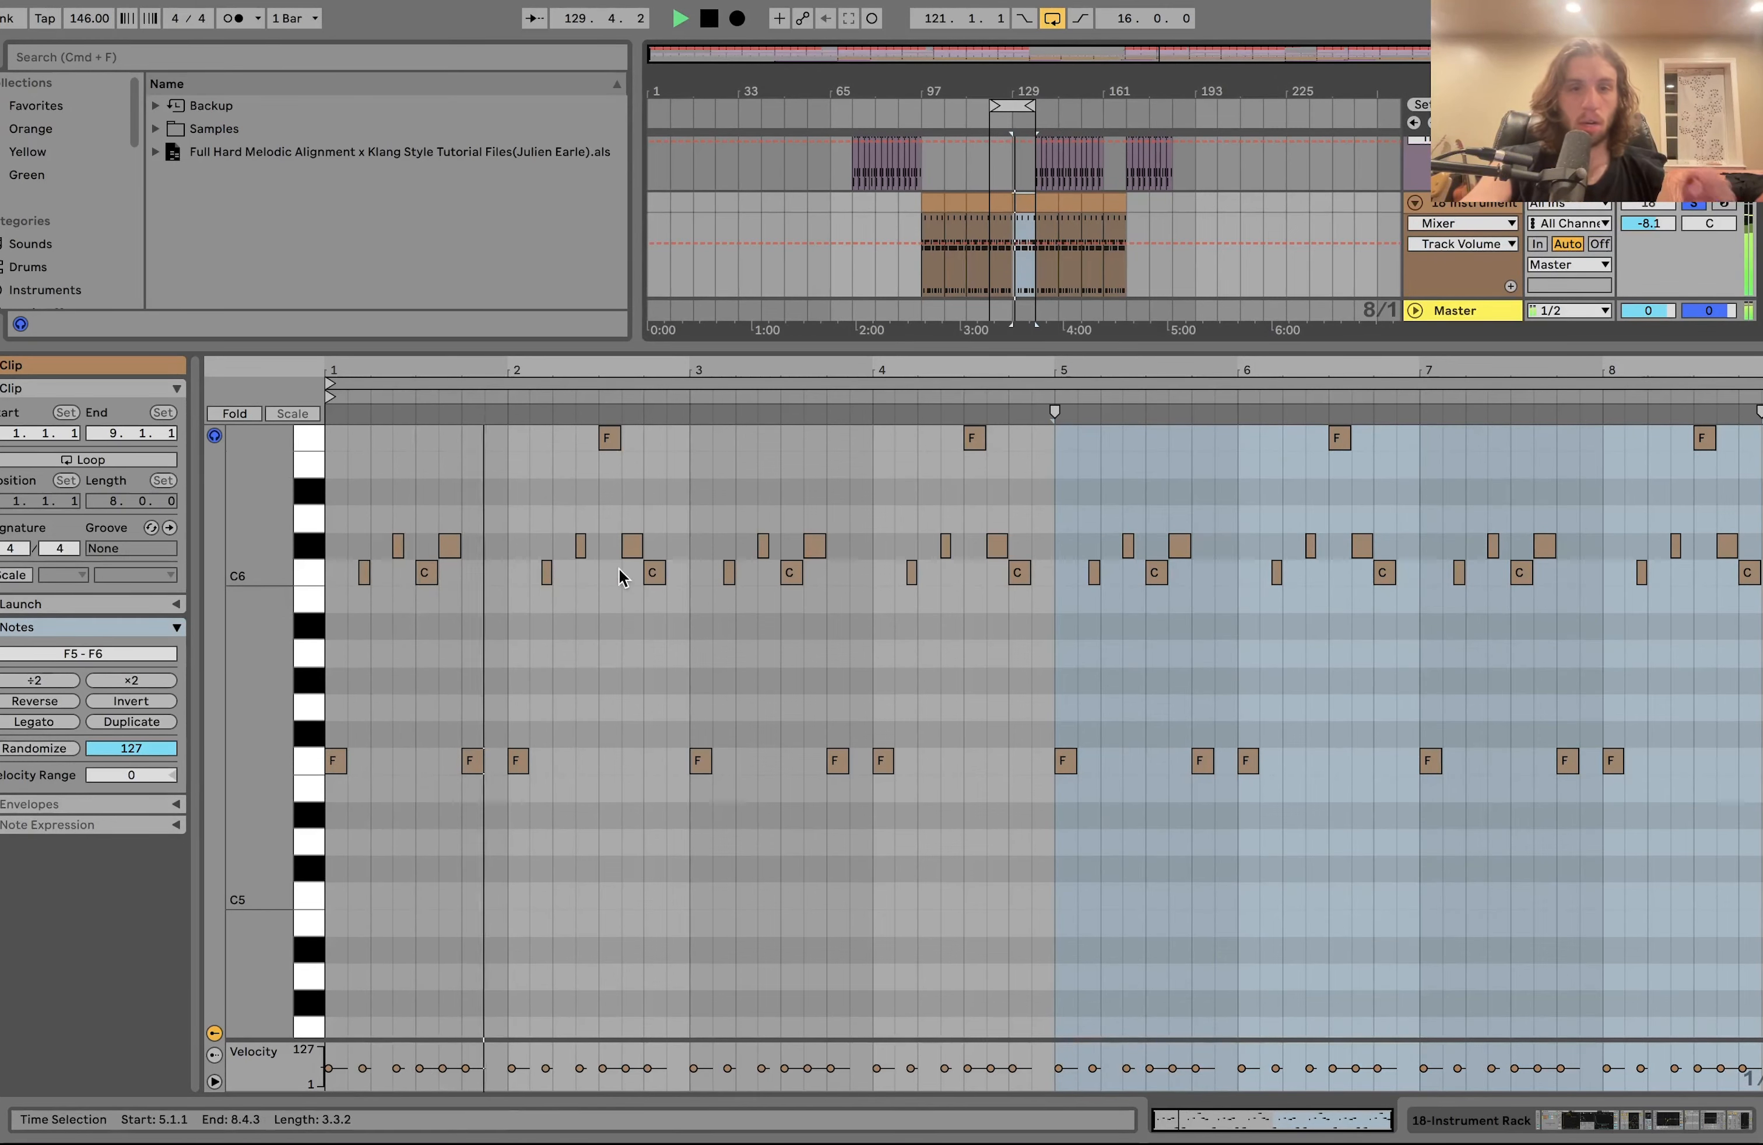
{"action": "left_click", "coordinate": [976, 200]}
{"action": "key", "text": "space"}
{"action": "key", "text": "space"}
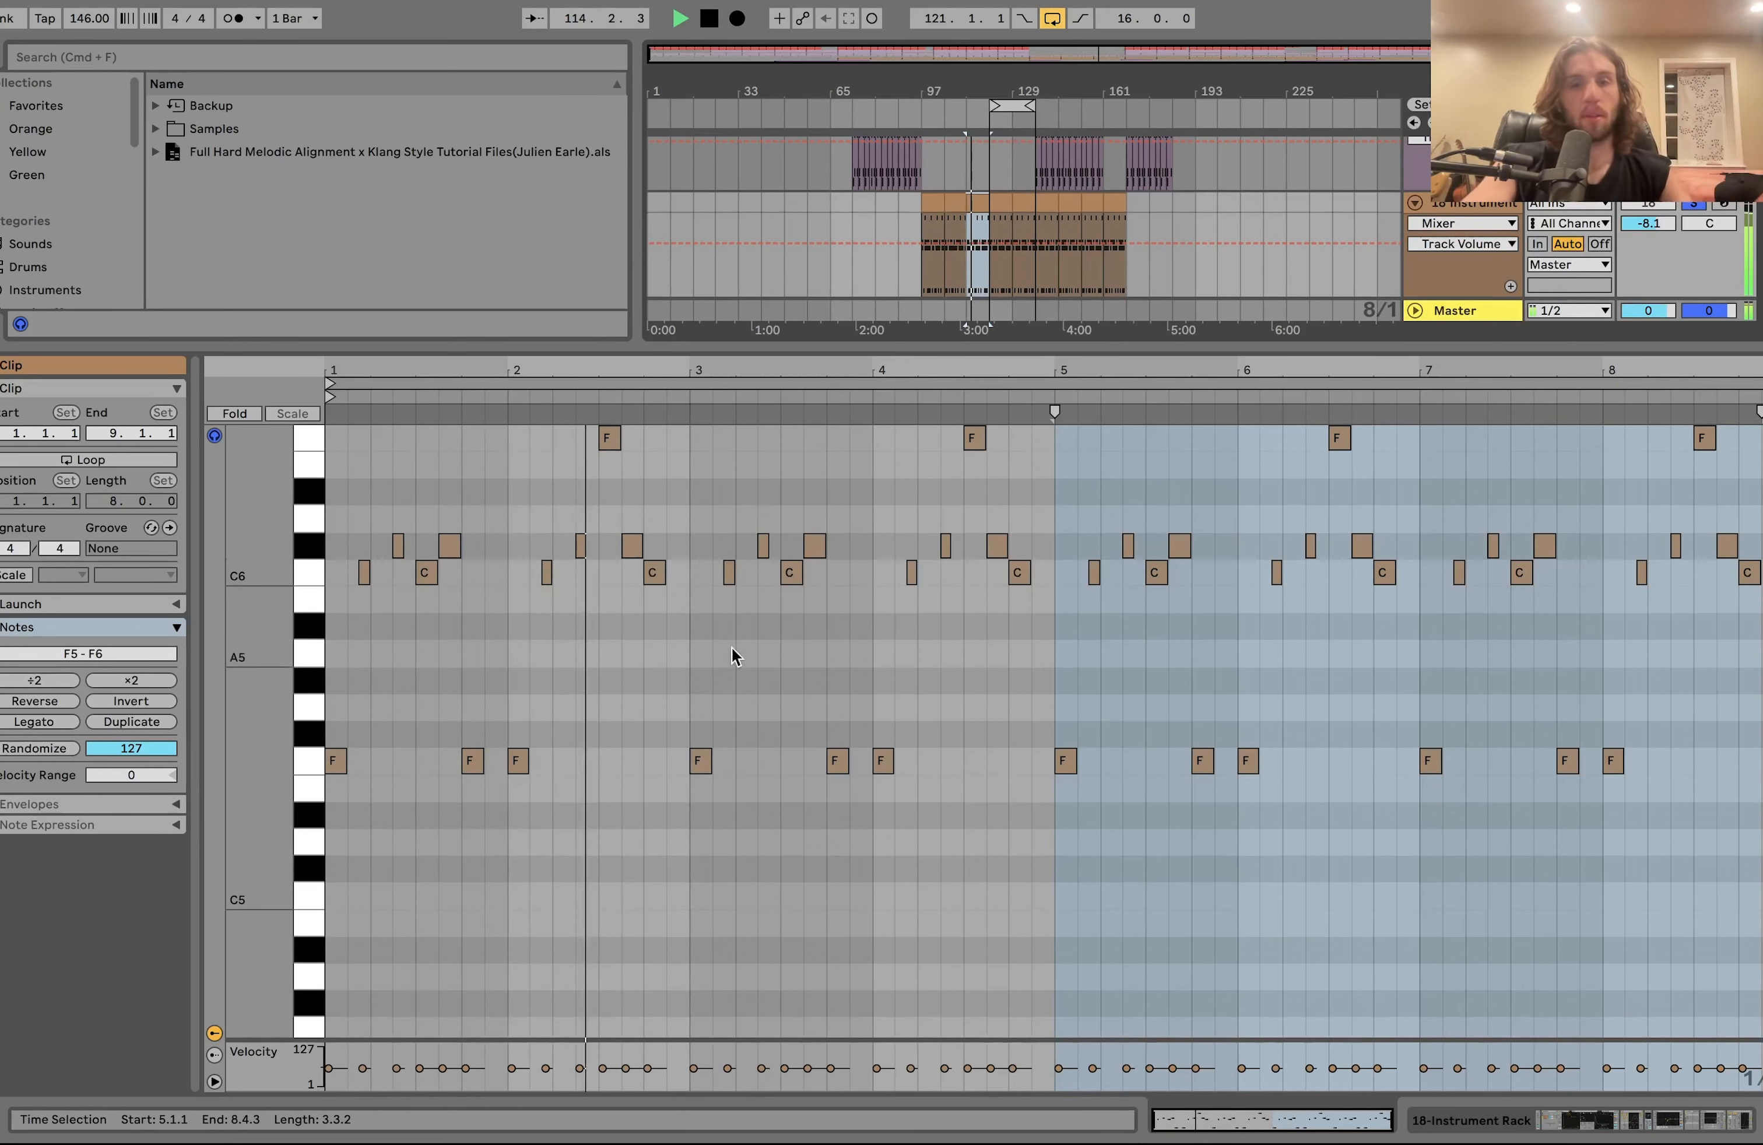
{"action": "key", "text": "space"}
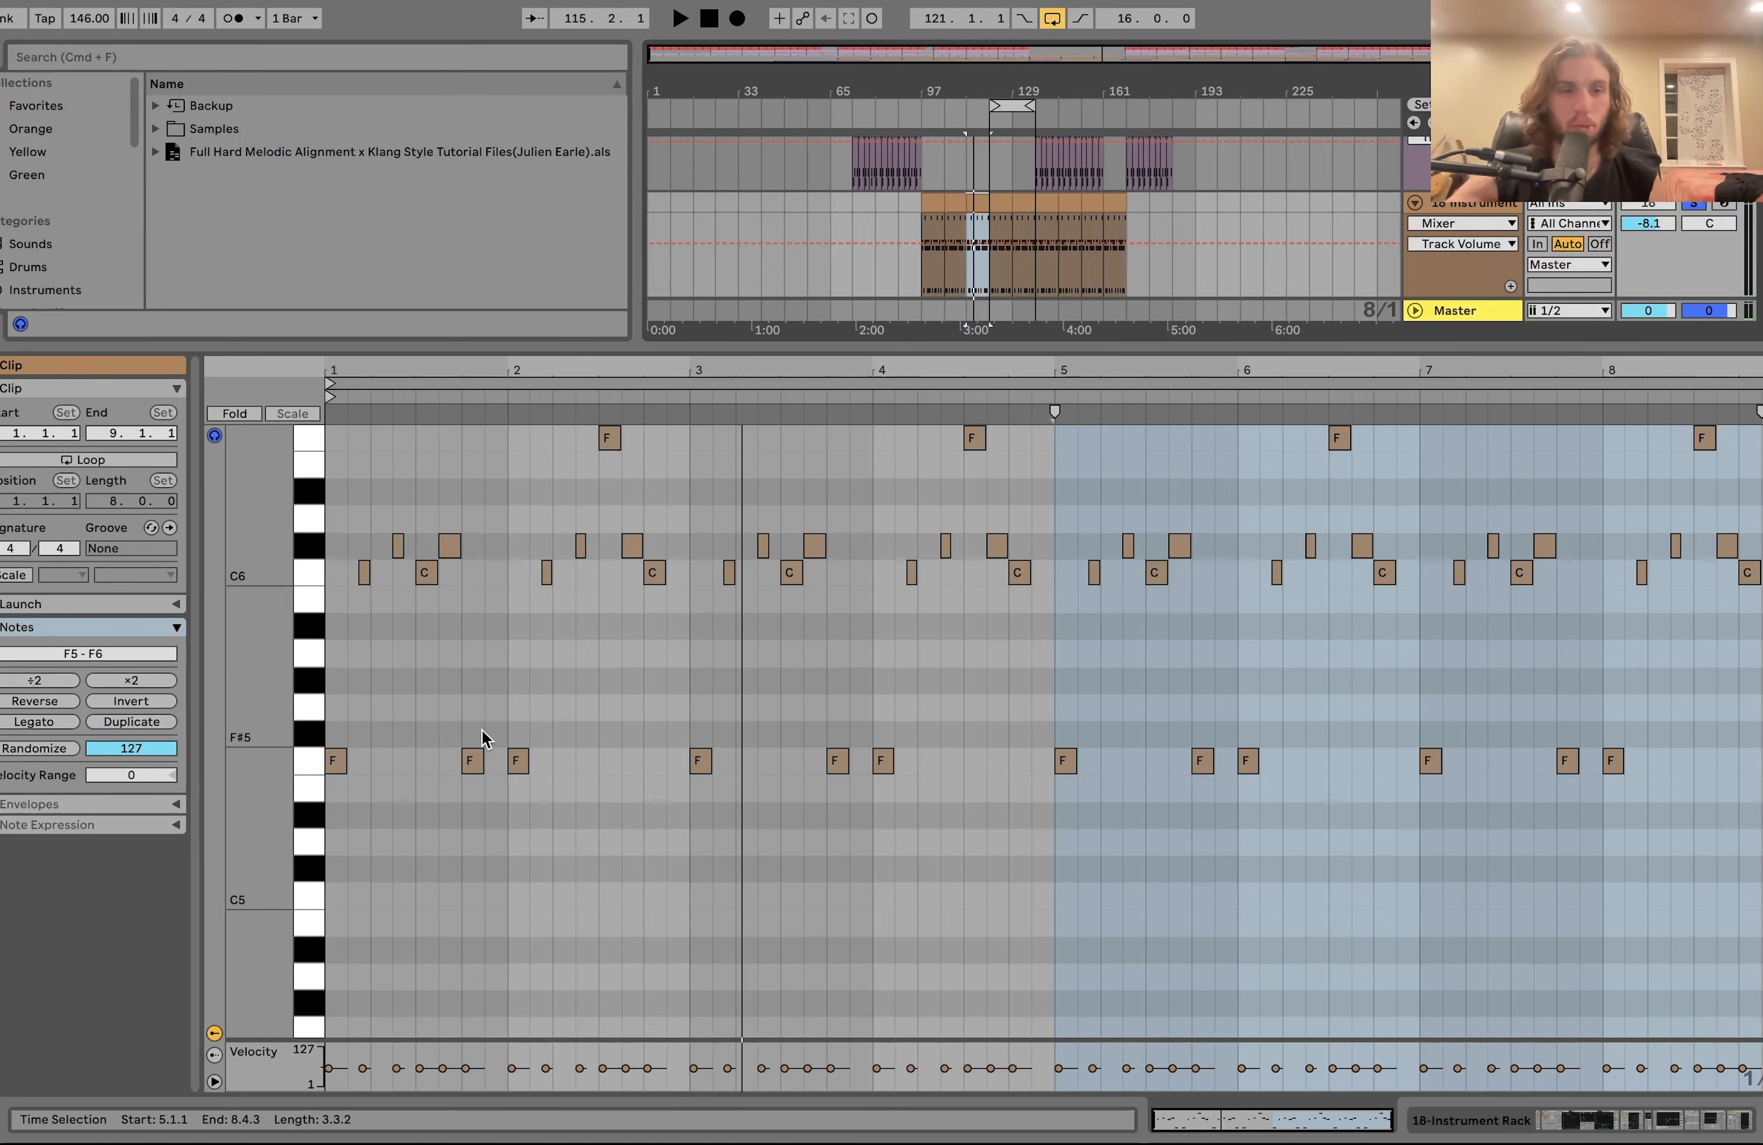
{"action": "left_click", "coordinate": [234, 416]}
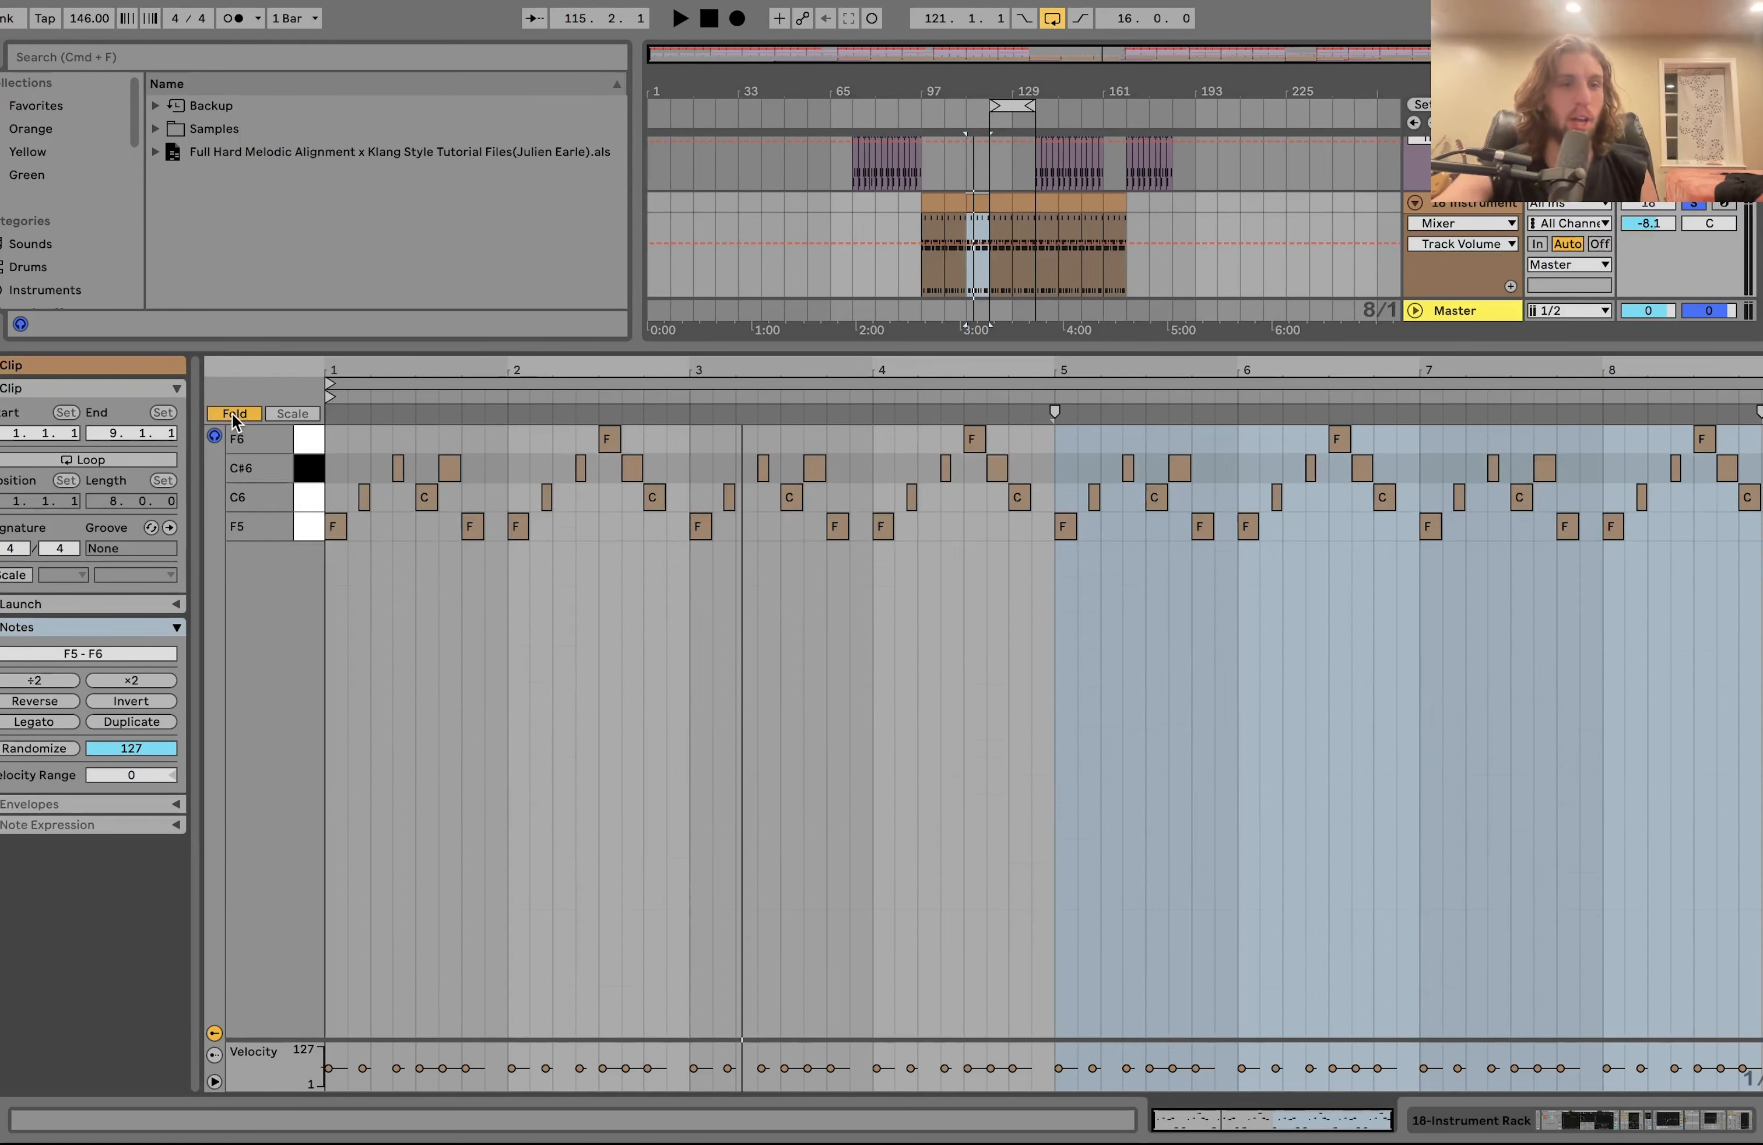